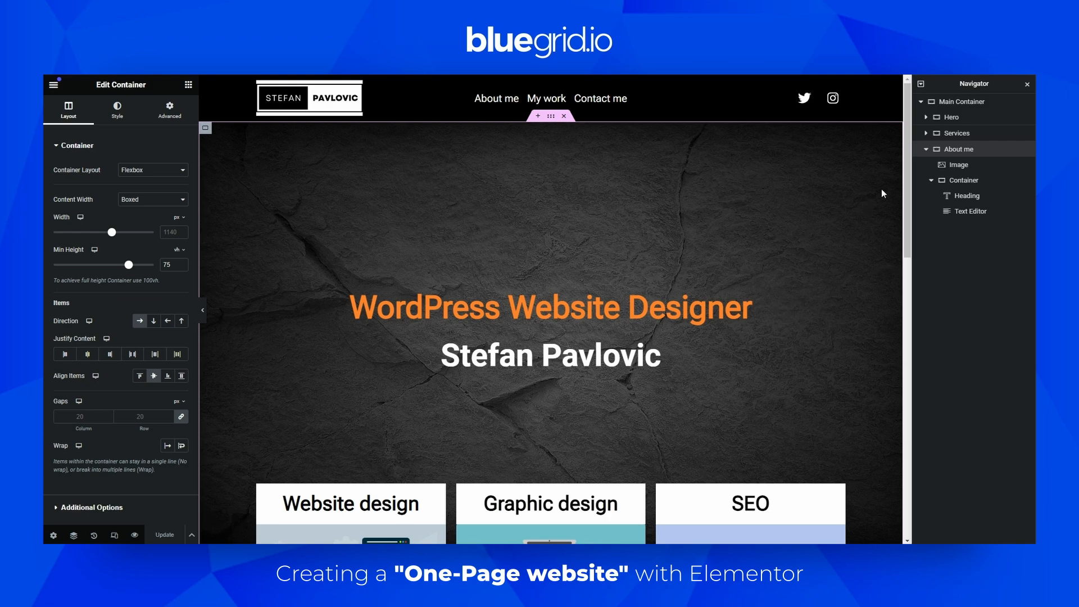
Add a new single-column Flexbox container below the About me section
{"action": "left_click", "coordinate": [926, 149]}
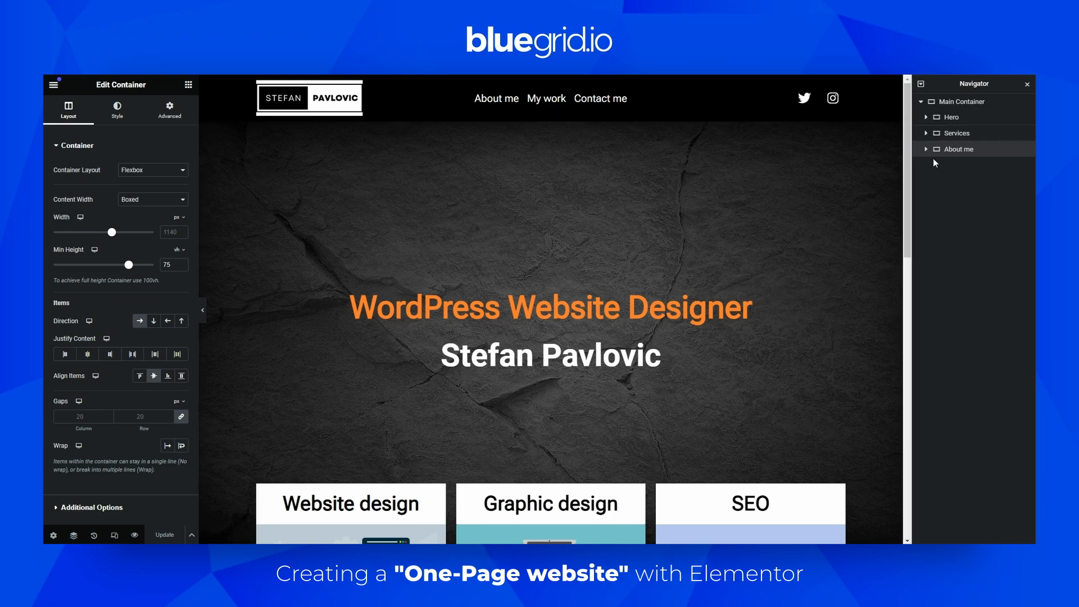
{"action": "left_click_drag", "start_coordinate": [906, 185], "coordinate": [921, 214]}
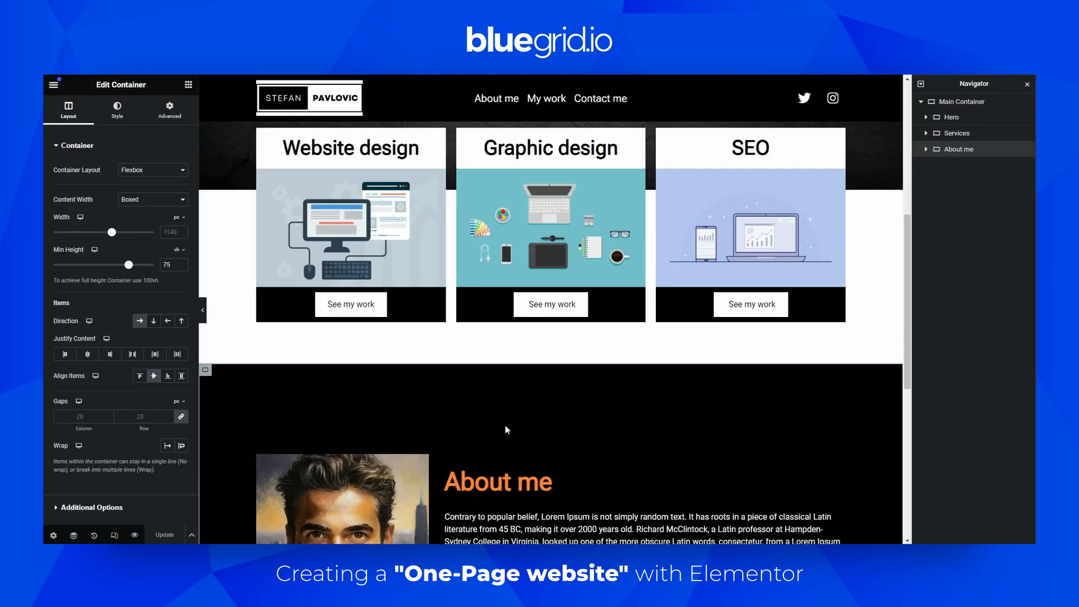
{"action": "scroll", "coordinate": [495, 421], "scroll_direction": "down", "scroll_amount": 10}
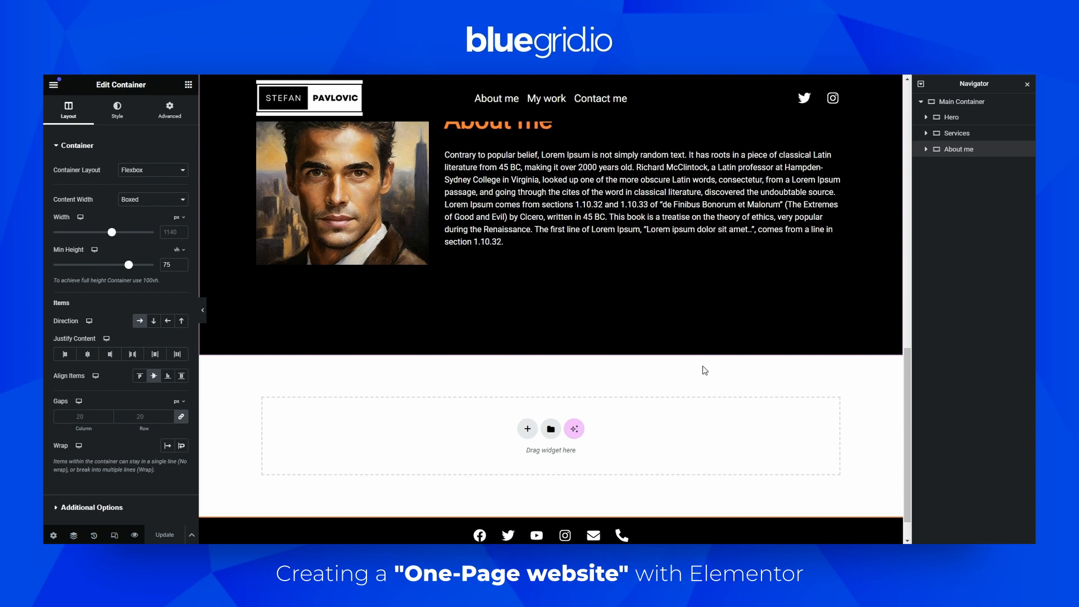
{"action": "scroll", "coordinate": [685, 384], "scroll_direction": "up", "scroll_amount": 5}
{"action": "scroll", "coordinate": [578, 291], "scroll_direction": "down", "scroll_amount": 4}
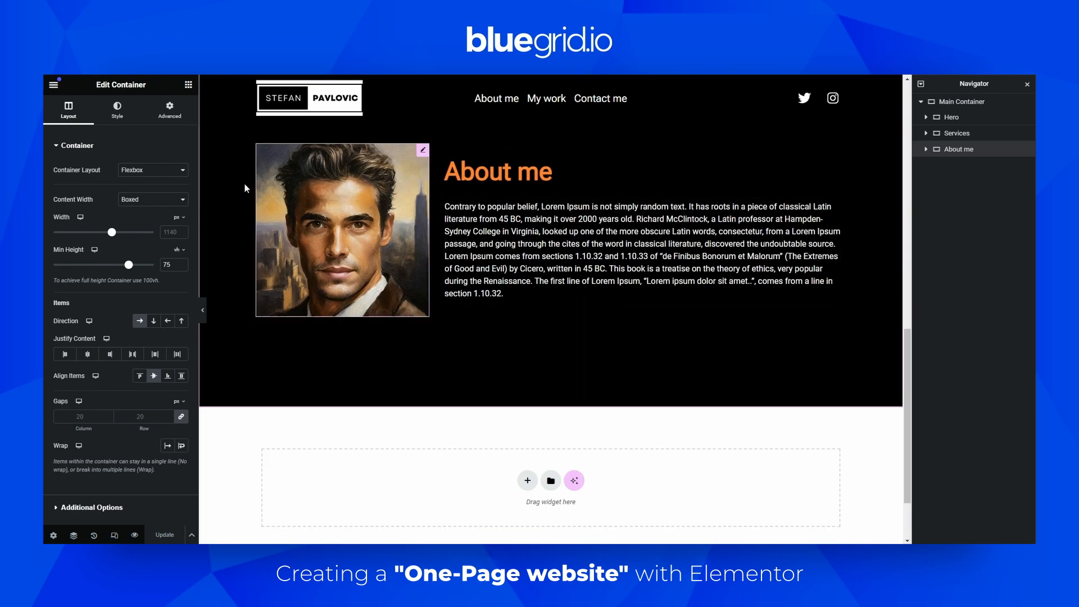
{"action": "left_click", "coordinate": [188, 84]}
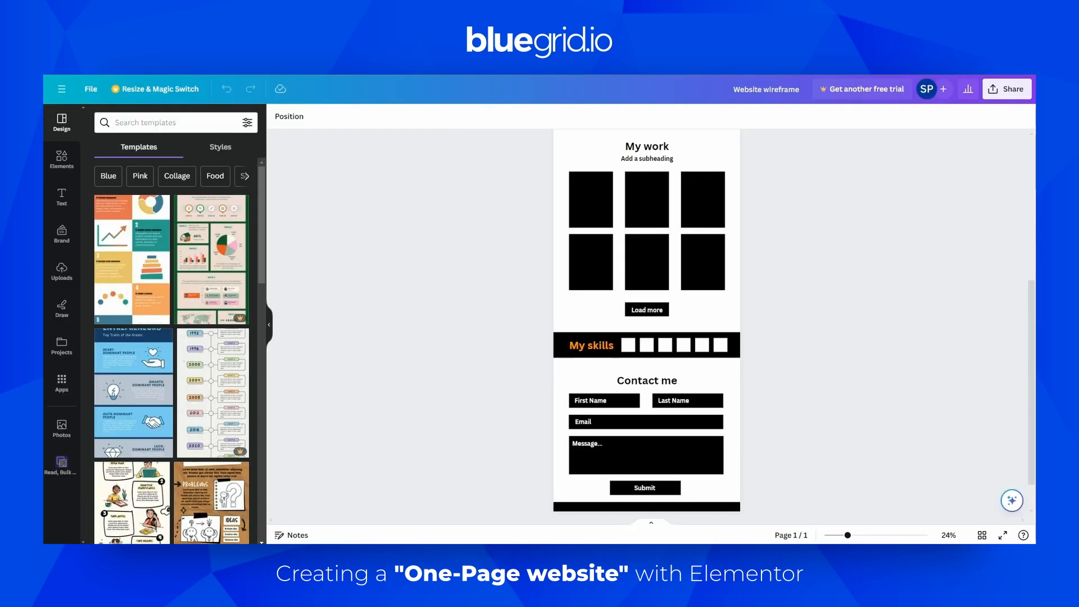
{"action": "scroll", "coordinate": [588, 222], "scroll_direction": "up", "scroll_amount": 5}
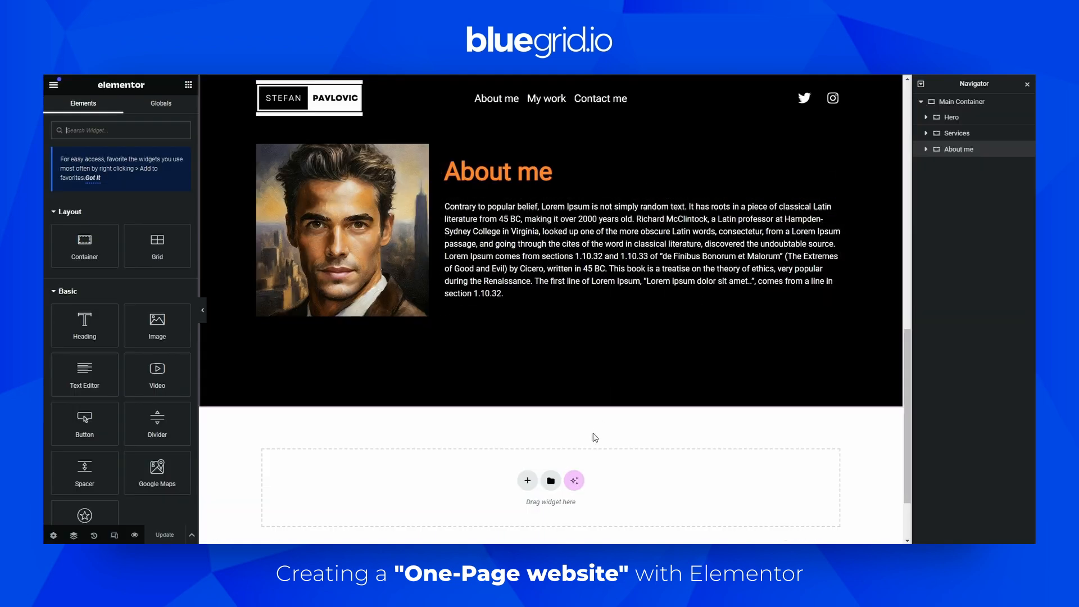
{"action": "scroll", "coordinate": [618, 415], "scroll_direction": "down", "scroll_amount": 1}
{"action": "left_click", "coordinate": [527, 429]}
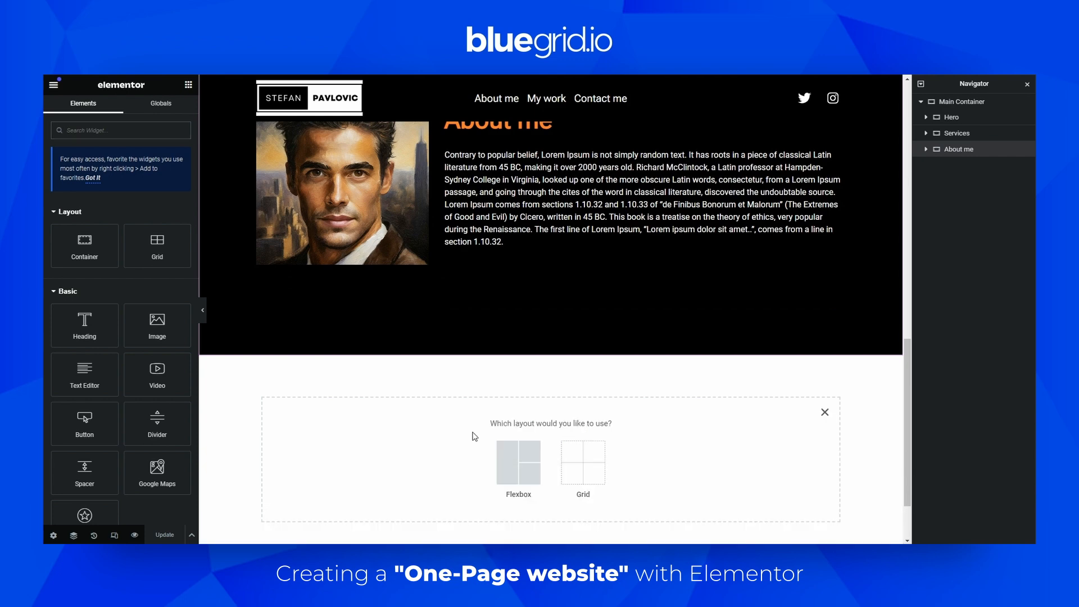
{"action": "left_click", "coordinate": [509, 457]}
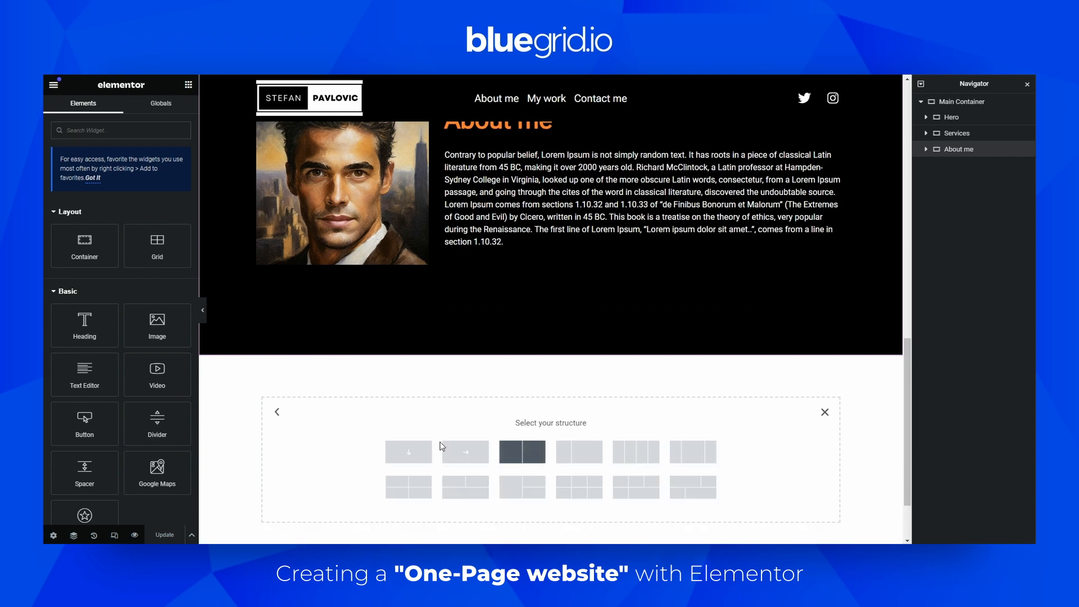
{"action": "left_click", "coordinate": [408, 451]}
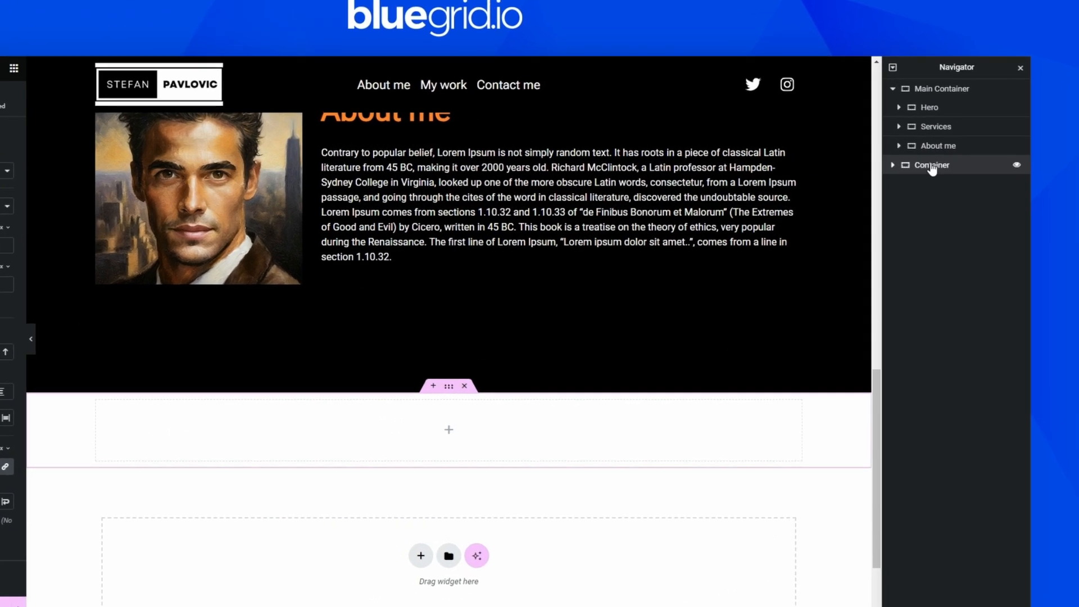
Move the new container inside Main Container below About me, removing the leftover copy outside it
{"action": "right_click", "coordinate": [957, 164]}
{"action": "left_click", "coordinate": [910, 249]}
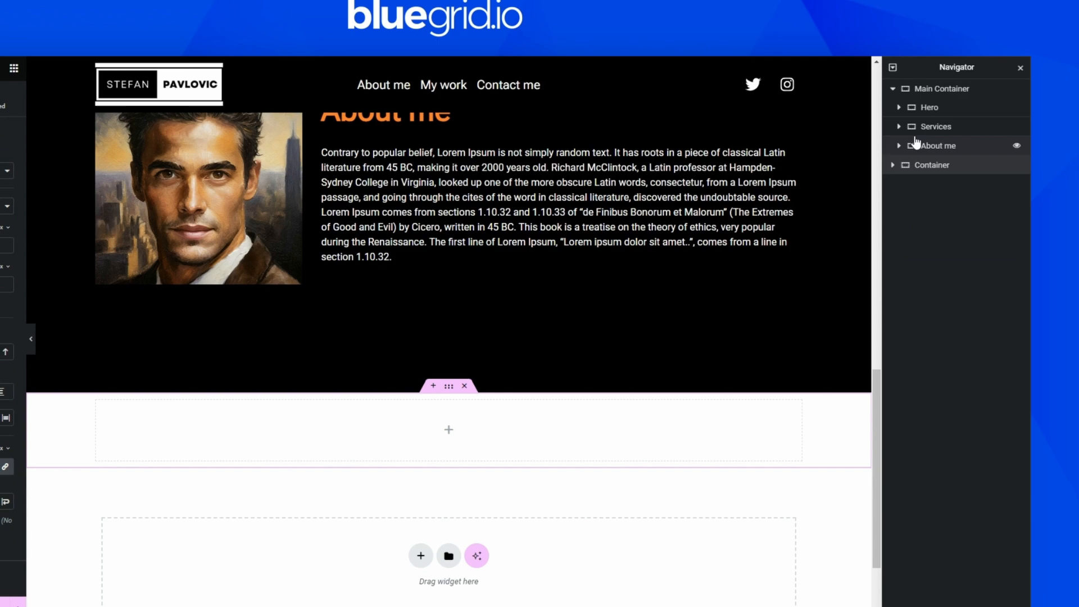
{"action": "right_click", "coordinate": [925, 91]}
{"action": "left_click", "coordinate": [898, 201]}
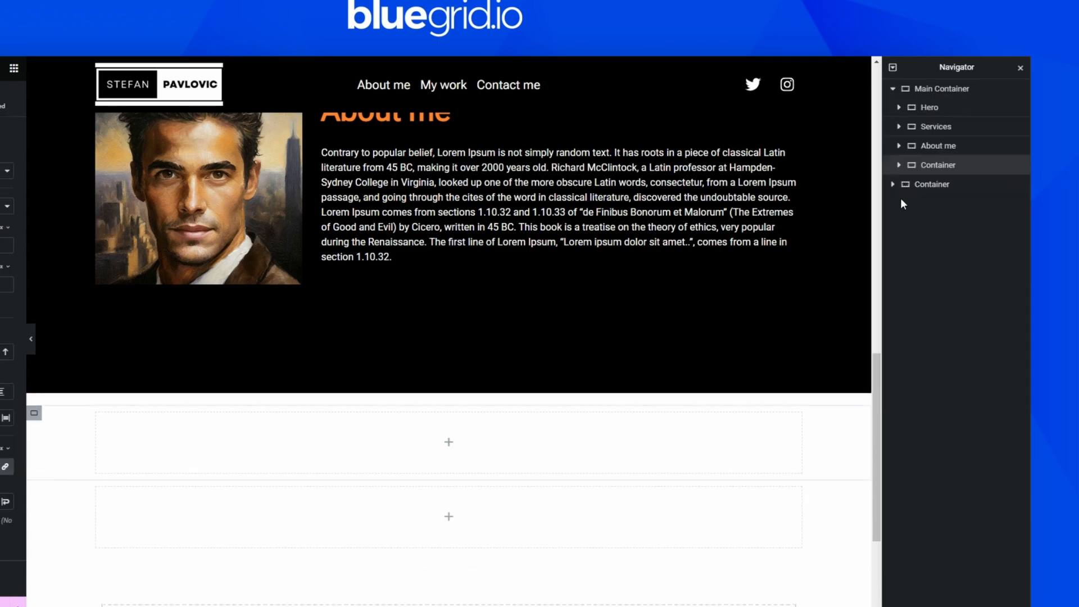
{"action": "right_click", "coordinate": [922, 191]}
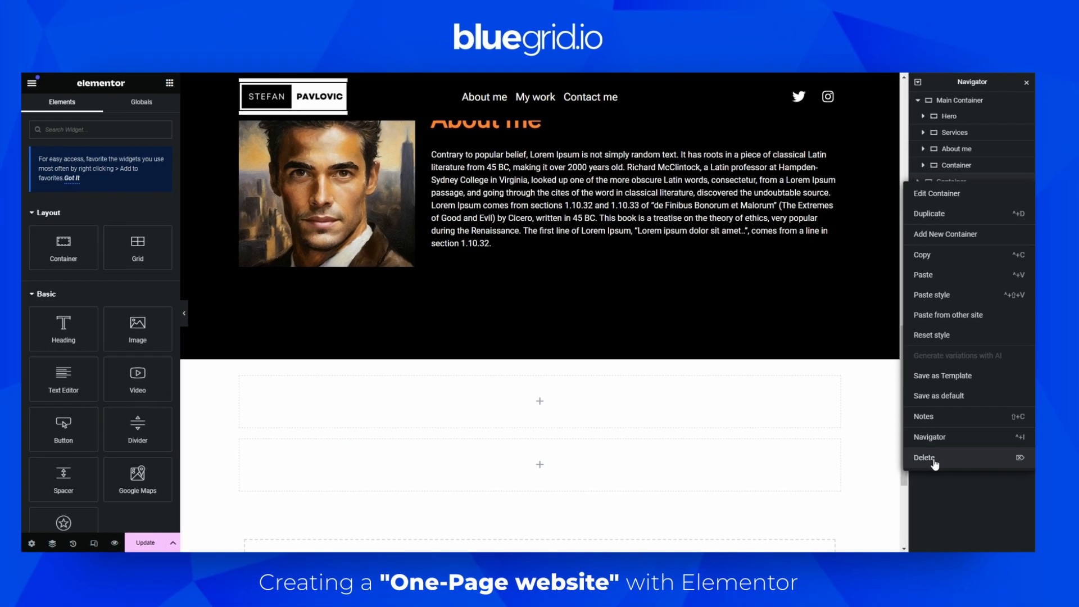
{"action": "left_click", "coordinate": [913, 507]}
Rename the new container to "My work"
{"action": "double_click", "coordinate": [950, 165]}
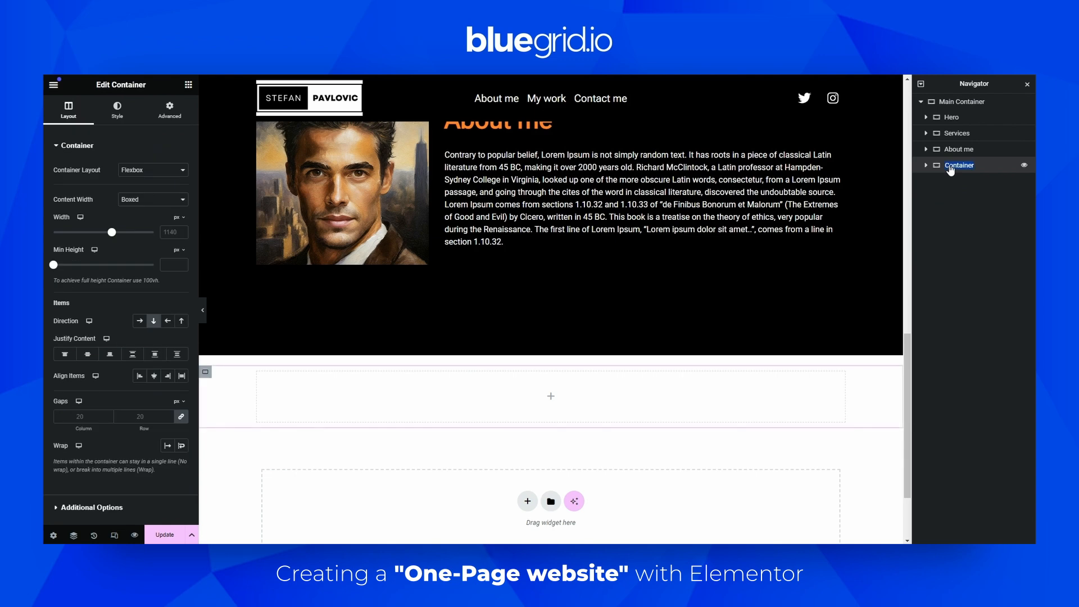
{"action": "type", "text": "My work"}
{"action": "key", "text": "Return"}
Add a Heading widget and a Text Editor widget below it into the My work container
{"action": "left_click", "coordinate": [187, 85]}
{"action": "left_click_drag", "start_coordinate": [85, 325], "coordinate": [530, 413]}
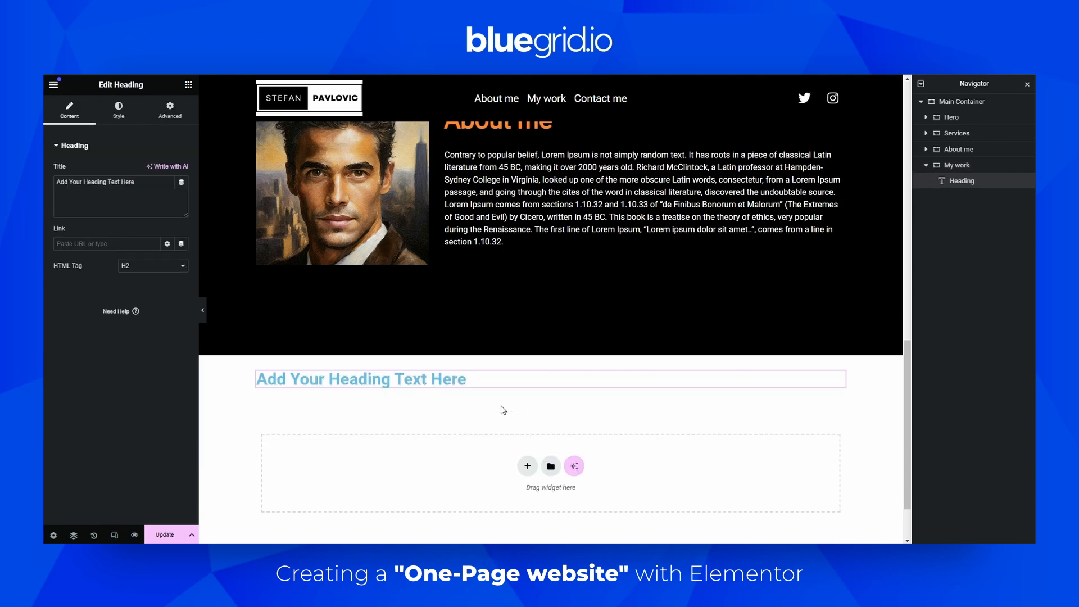
{"action": "left_click", "coordinate": [187, 85]}
{"action": "left_click_drag", "start_coordinate": [84, 373], "coordinate": [360, 392]}
Set the heading's title to "My work"
{"action": "left_click", "coordinate": [406, 381]}
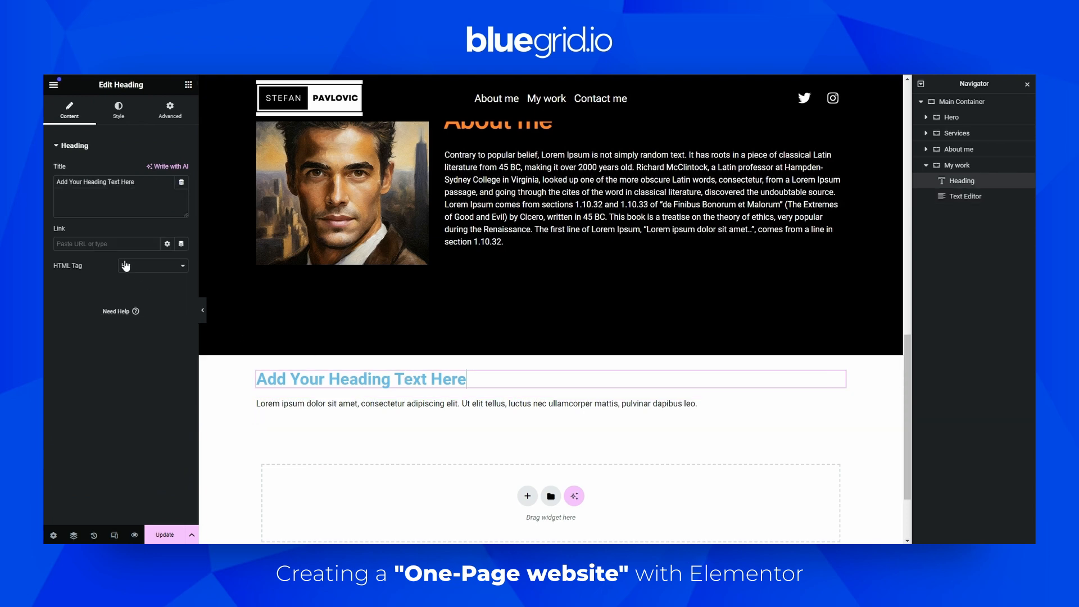
{"action": "triple_click", "coordinate": [116, 191]}
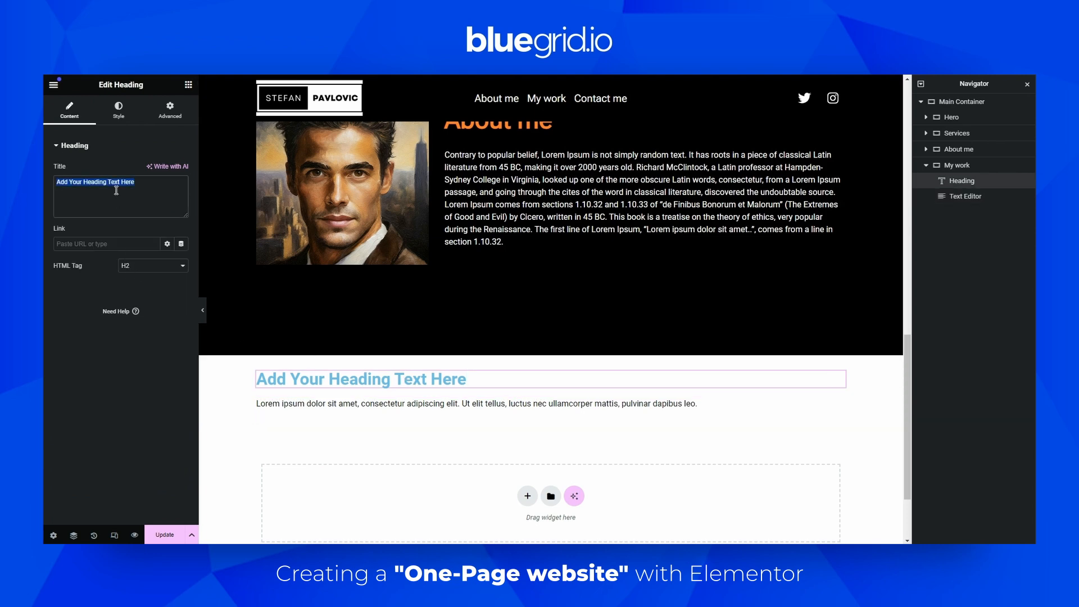
{"action": "type", "text": "My work"}
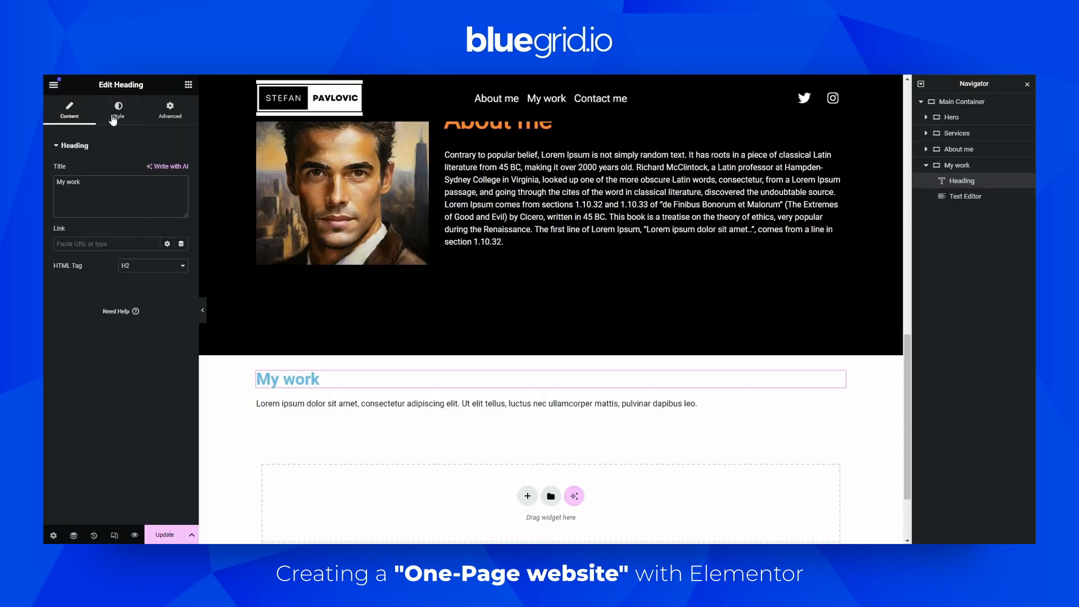
Style the heading with the Black global color, H2 global typography and centered alignment
{"action": "left_click", "coordinate": [115, 118]}
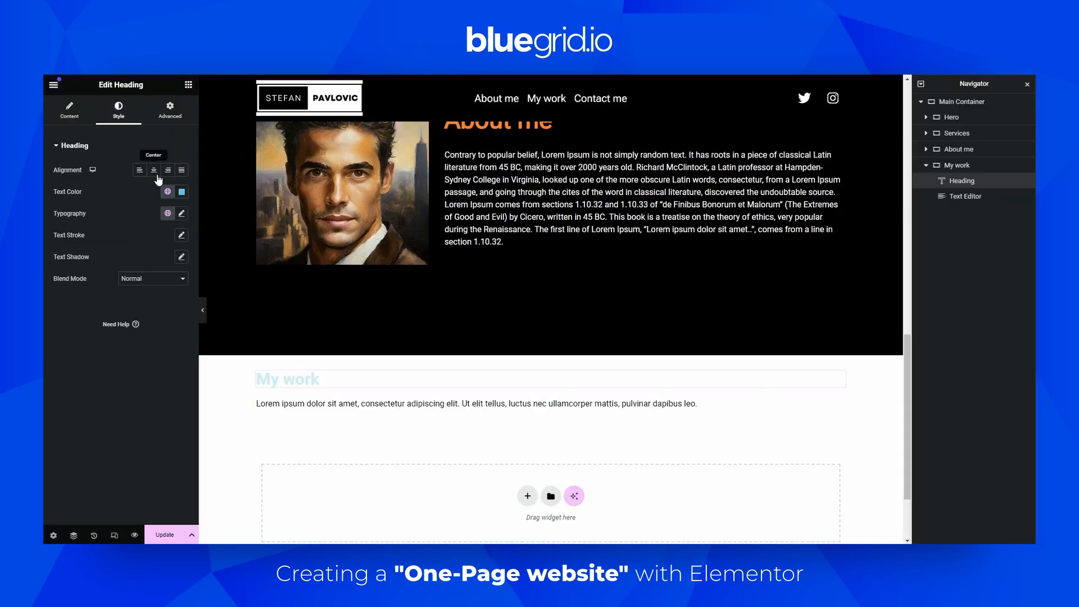
{"action": "left_click", "coordinate": [166, 192]}
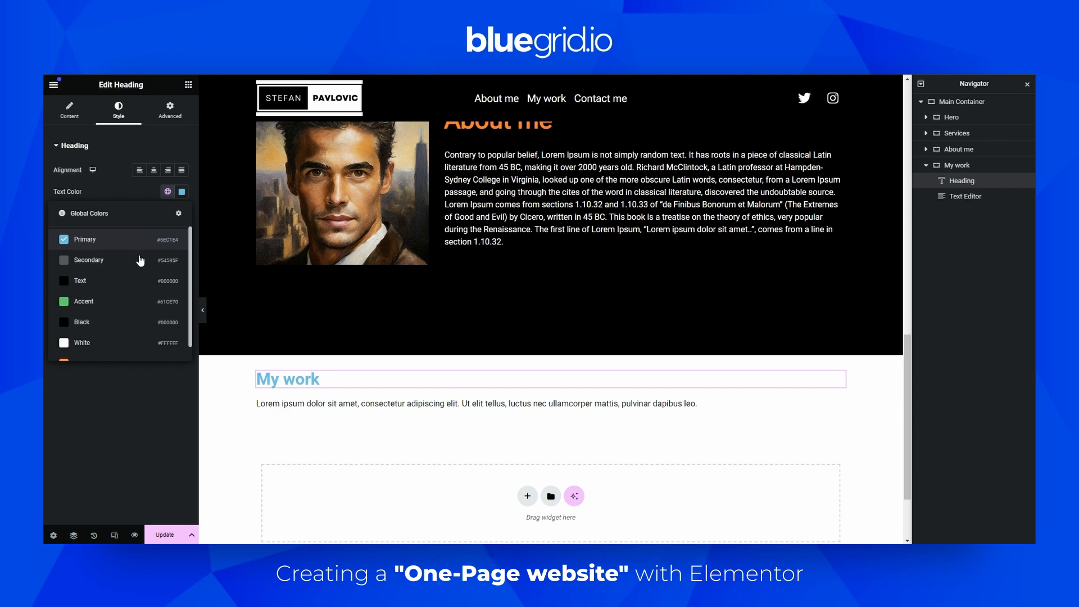
{"action": "left_click", "coordinate": [112, 323]}
{"action": "left_click", "coordinate": [166, 213]}
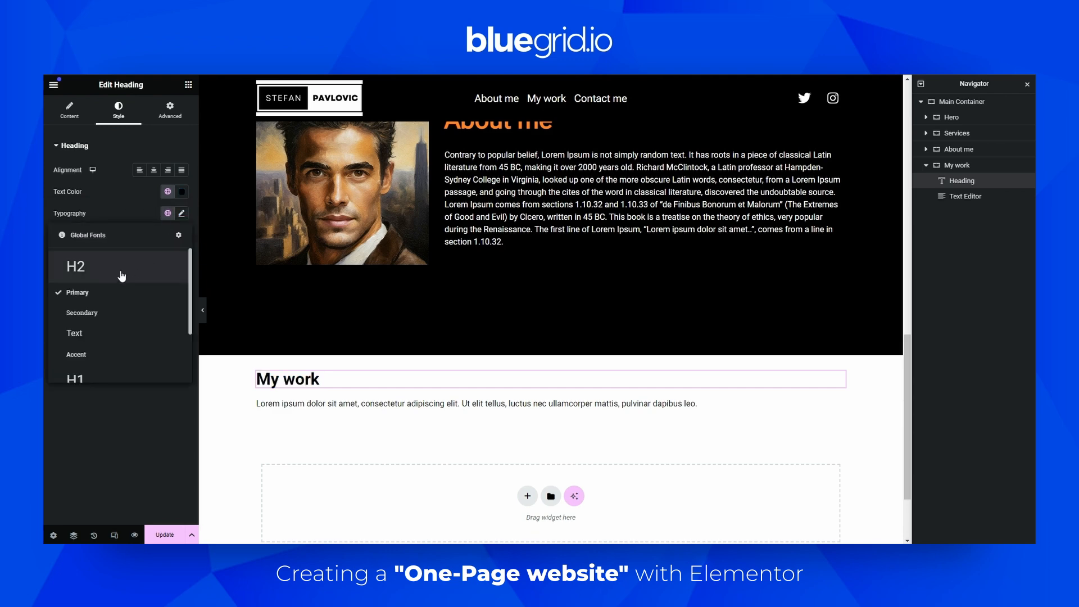
{"action": "left_click", "coordinate": [100, 269]}
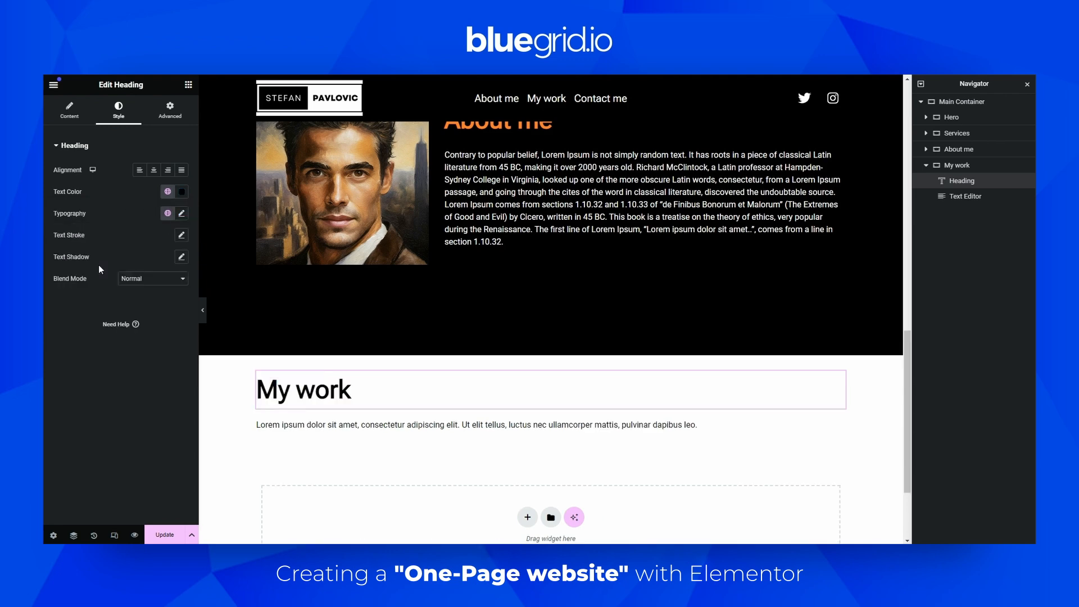
{"action": "left_click", "coordinate": [153, 175]}
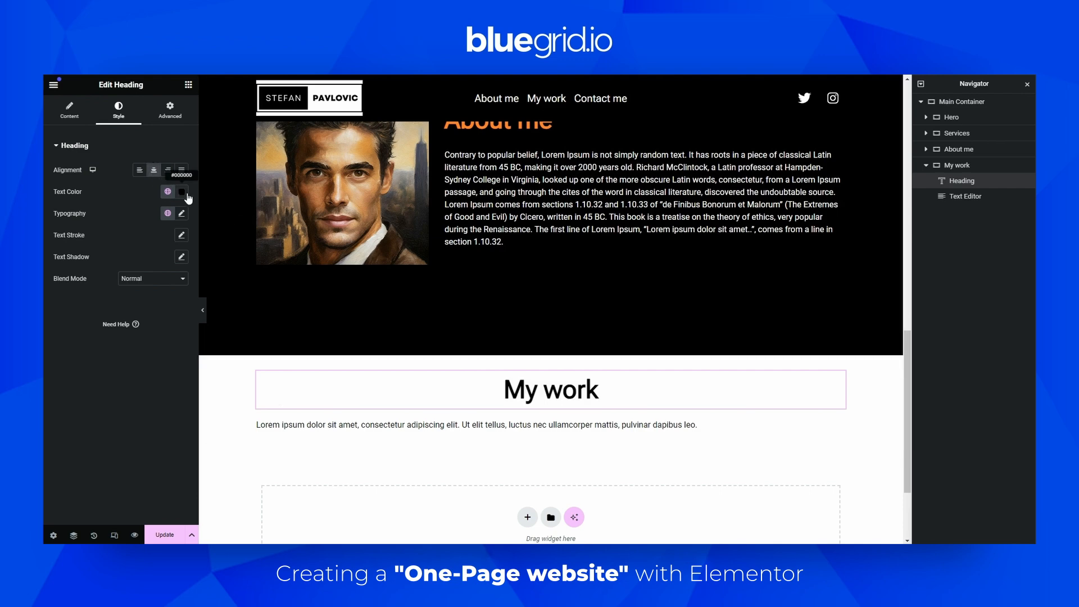
Center the paragraph text and apply the Text global typography to it
{"action": "left_click", "coordinate": [547, 430]}
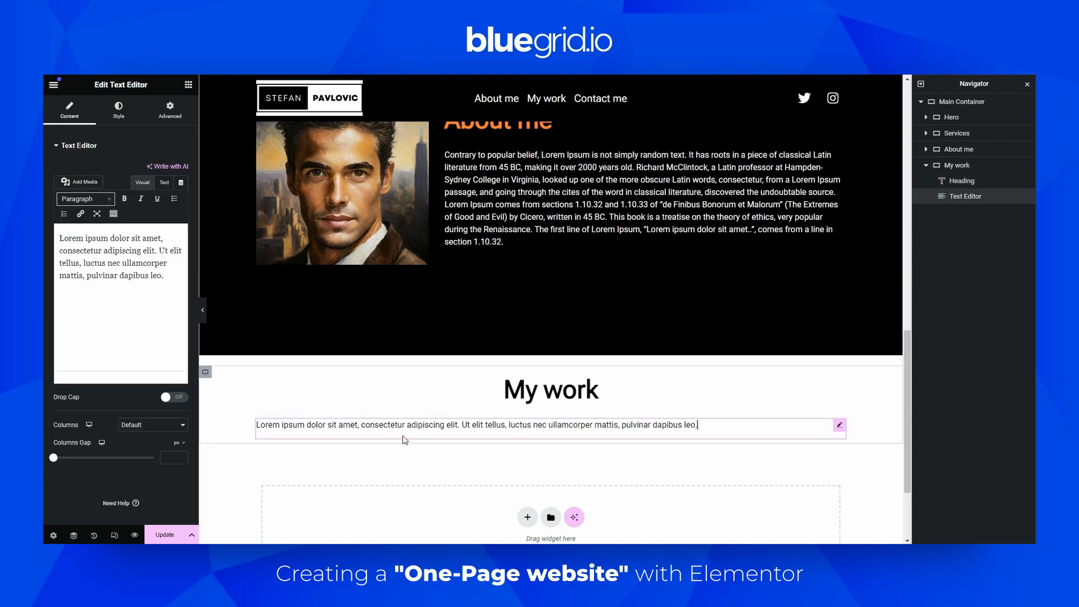
{"action": "left_click", "coordinate": [118, 110]}
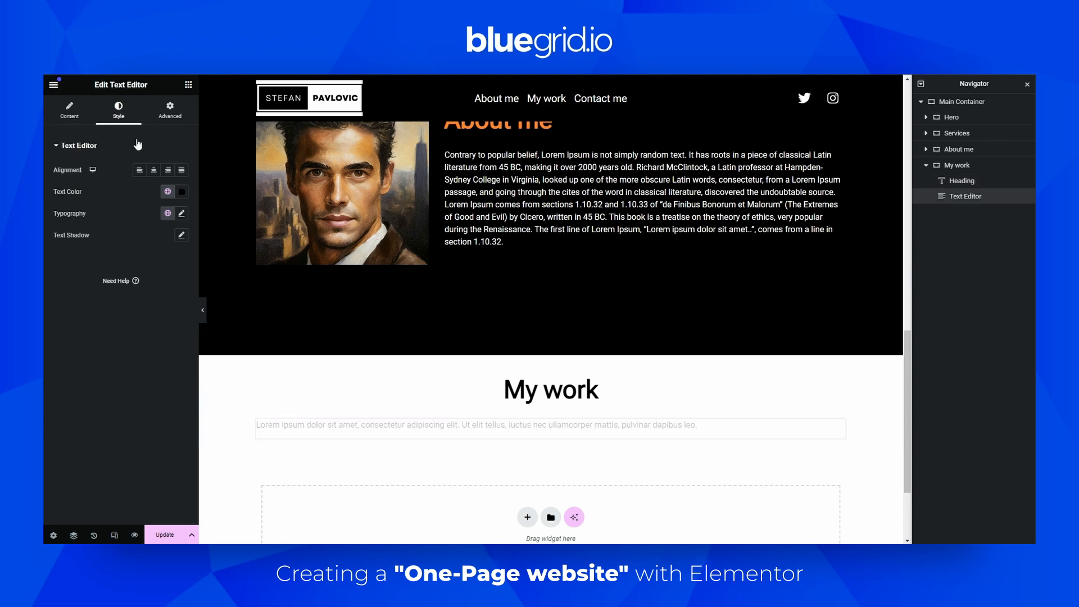
{"action": "left_click", "coordinate": [152, 172]}
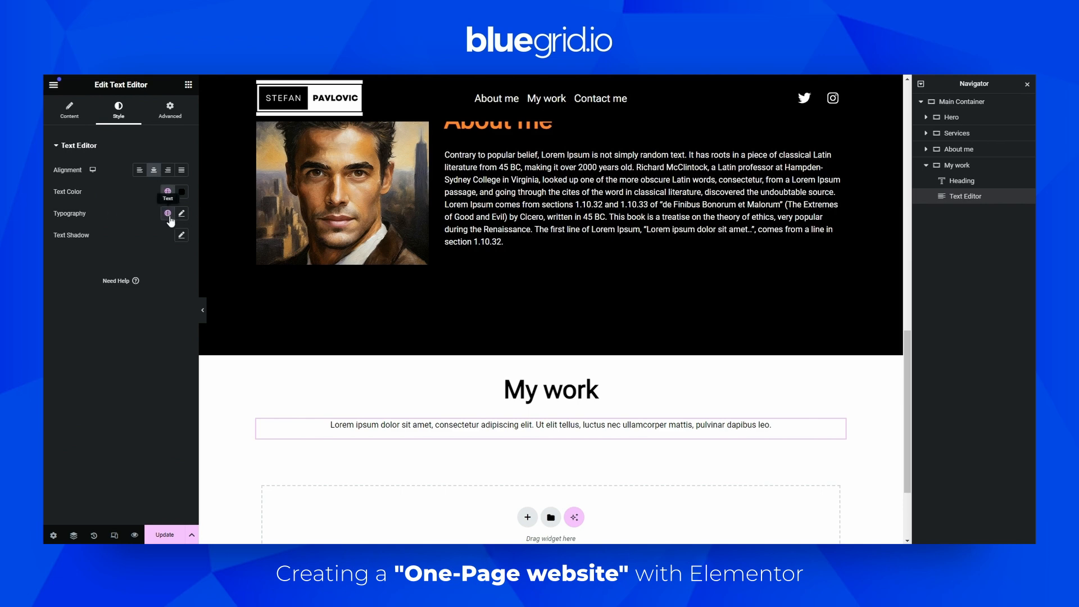
{"action": "left_click", "coordinate": [167, 213]}
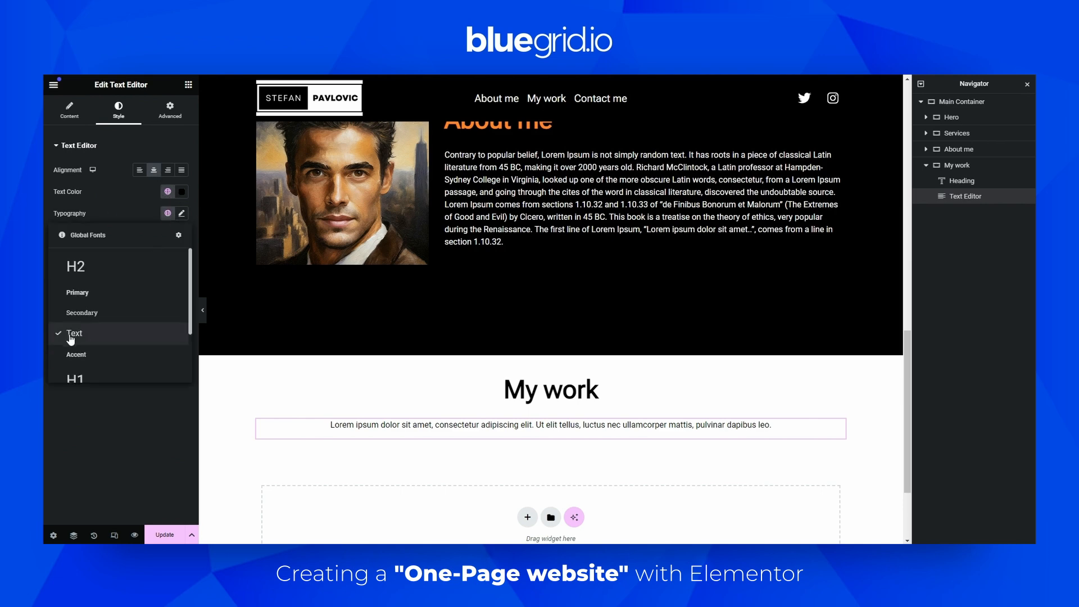
{"action": "left_click", "coordinate": [138, 200]}
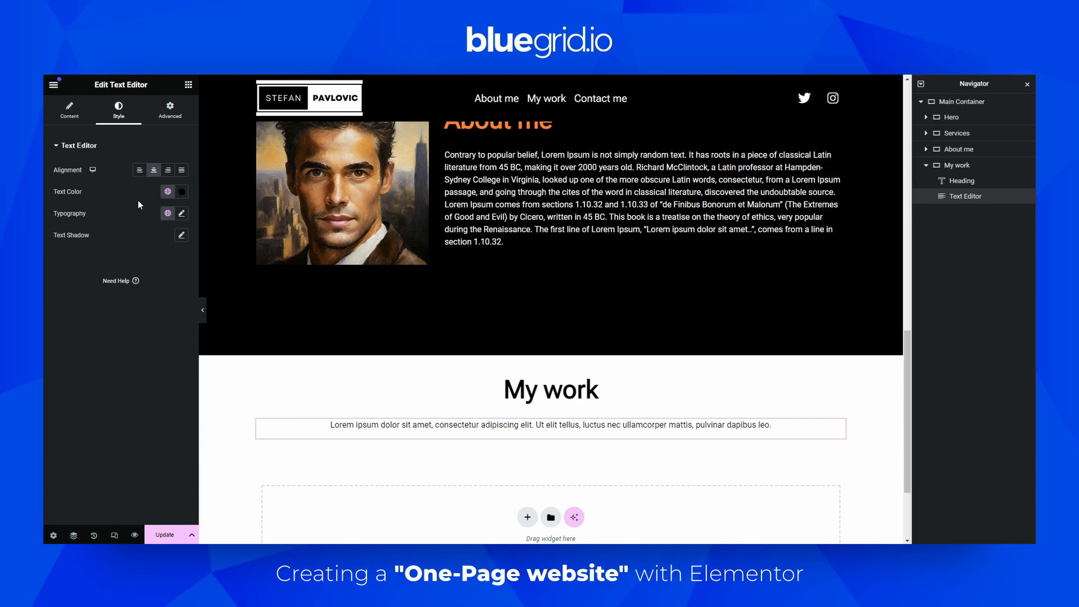
Replace the paragraph text with "Check out my most recent work"
{"action": "left_click", "coordinate": [79, 115]}
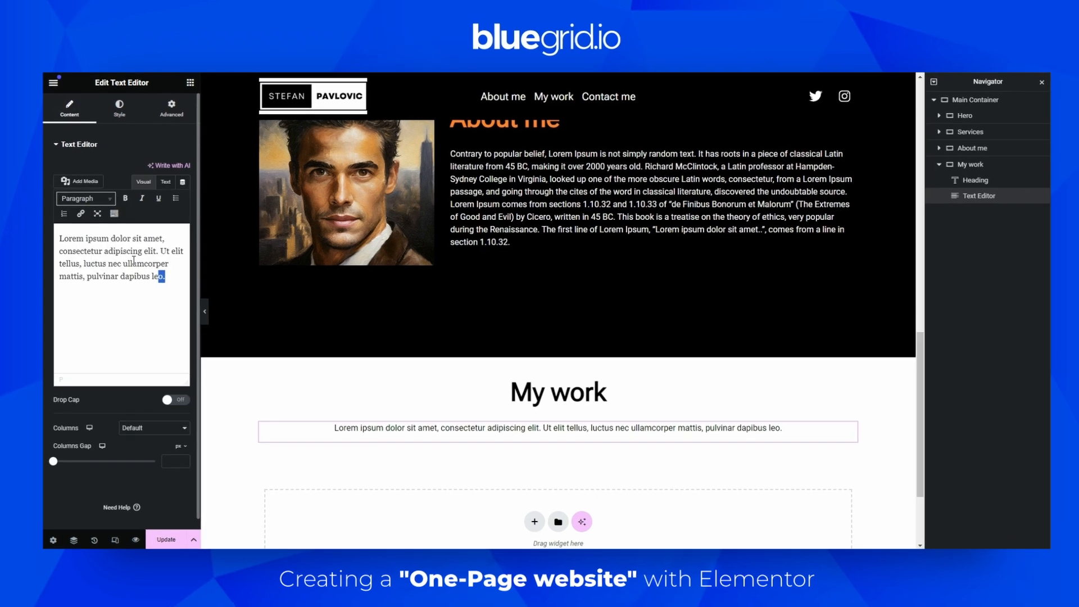
{"action": "left_click_drag", "start_coordinate": [164, 275], "coordinate": [46, 231]}
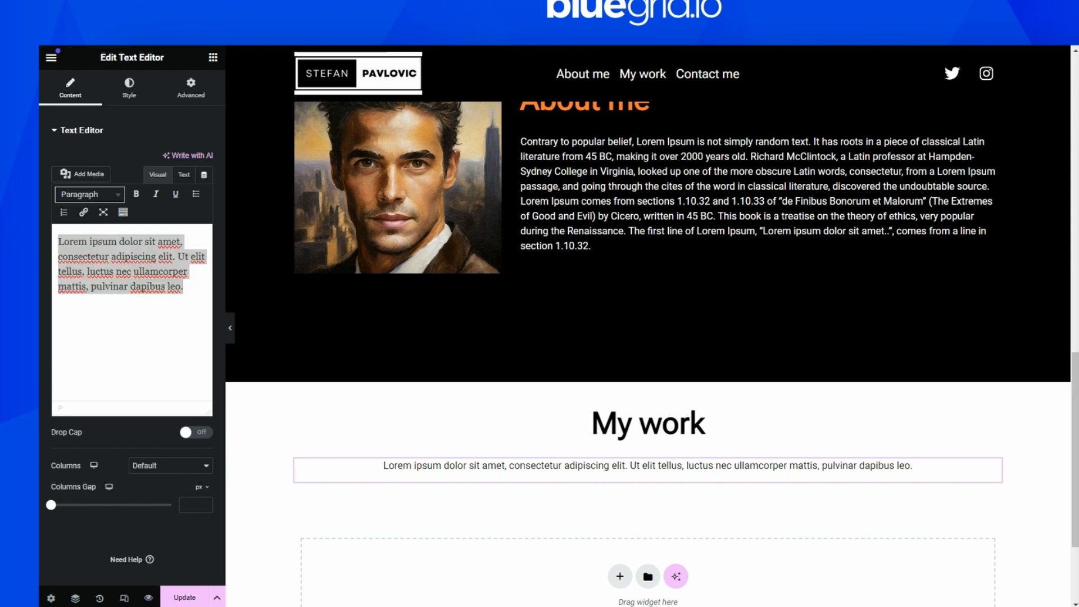
{"action": "left_click_drag", "start_coordinate": [192, 291], "coordinate": [47, 245]}
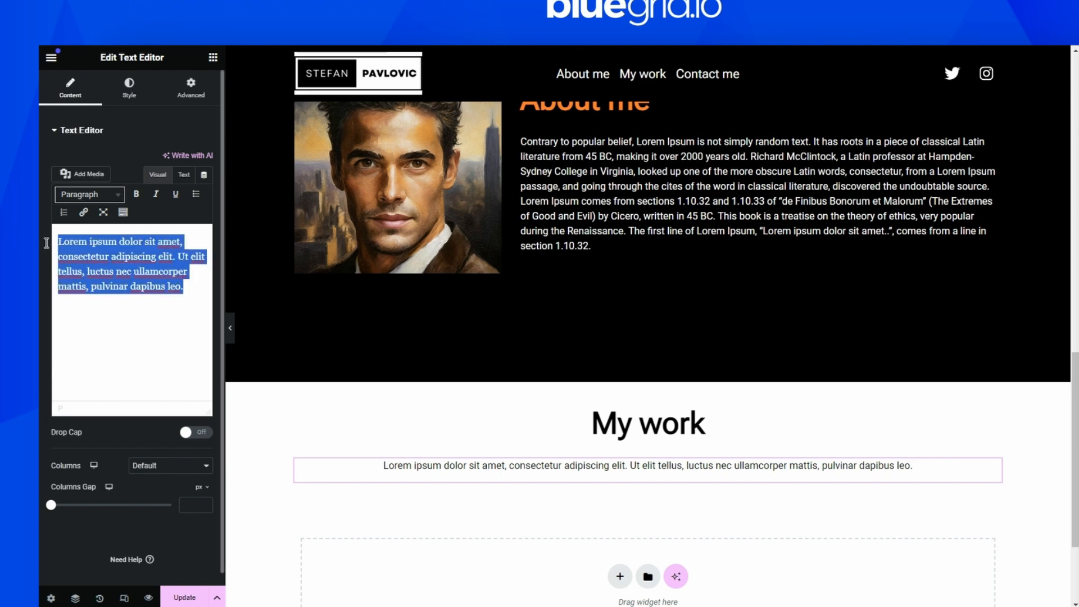
{"action": "type", "text": "Che"}
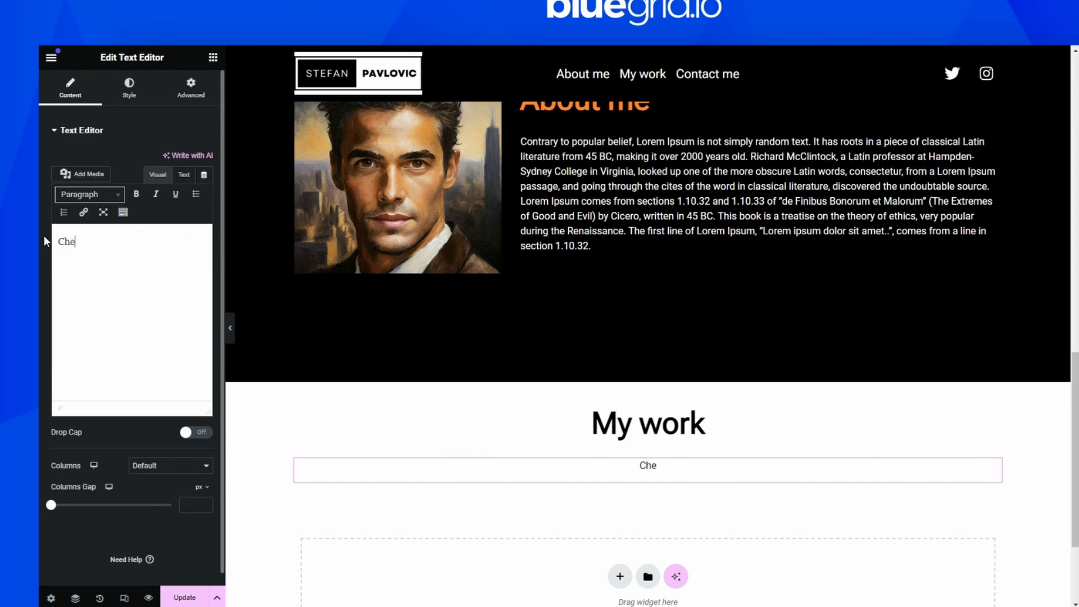
{"action": "type", "text": "ck out my most re"}
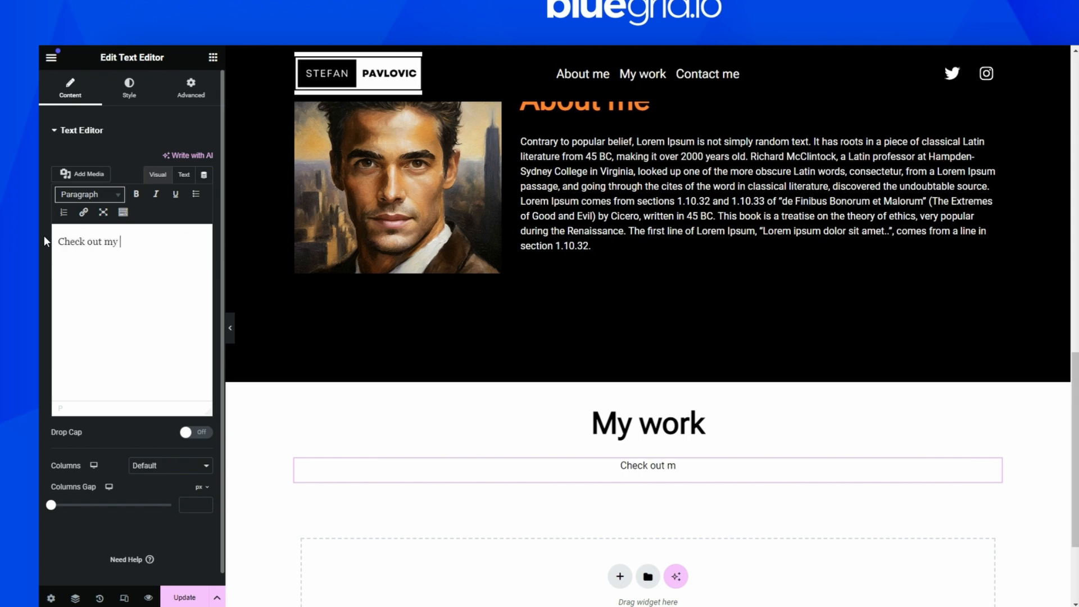
{"action": "type", "text": "cent work"}
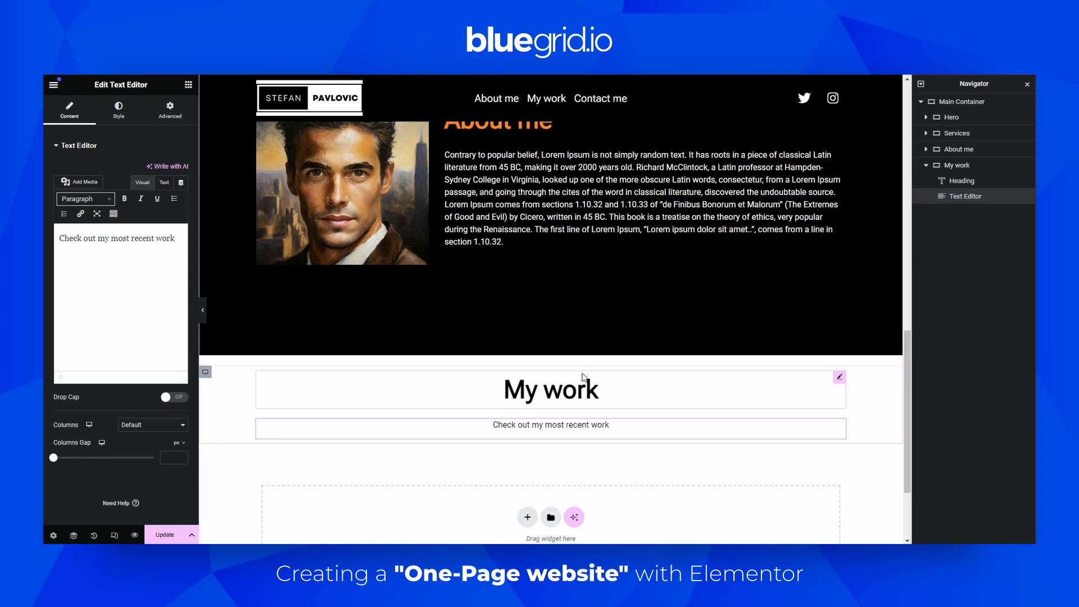
Review the My work section layout in the Canva website wireframe
{"action": "scroll", "coordinate": [586, 375], "scroll_direction": "down", "scroll_amount": 3}
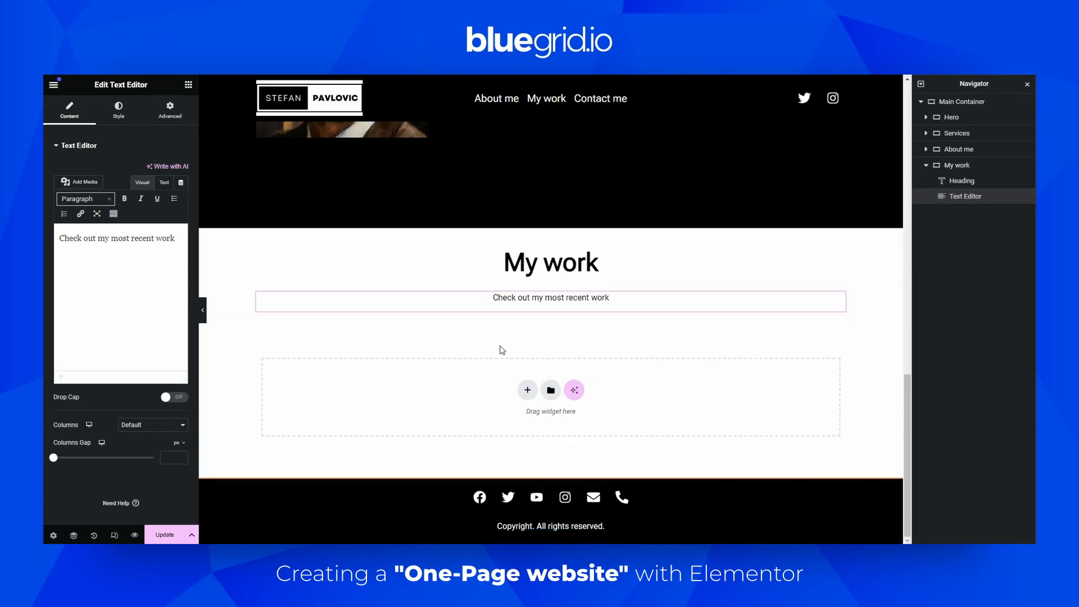
{"action": "left_click", "coordinate": [190, 84]}
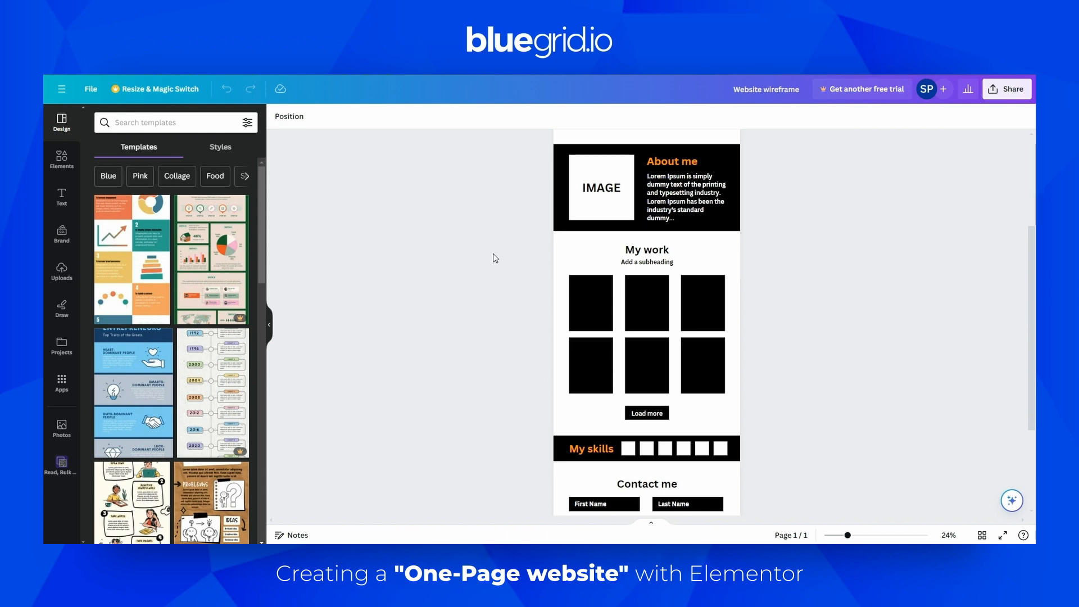
{"action": "scroll", "coordinate": [647, 258], "scroll_direction": "up", "scroll_amount": 5}
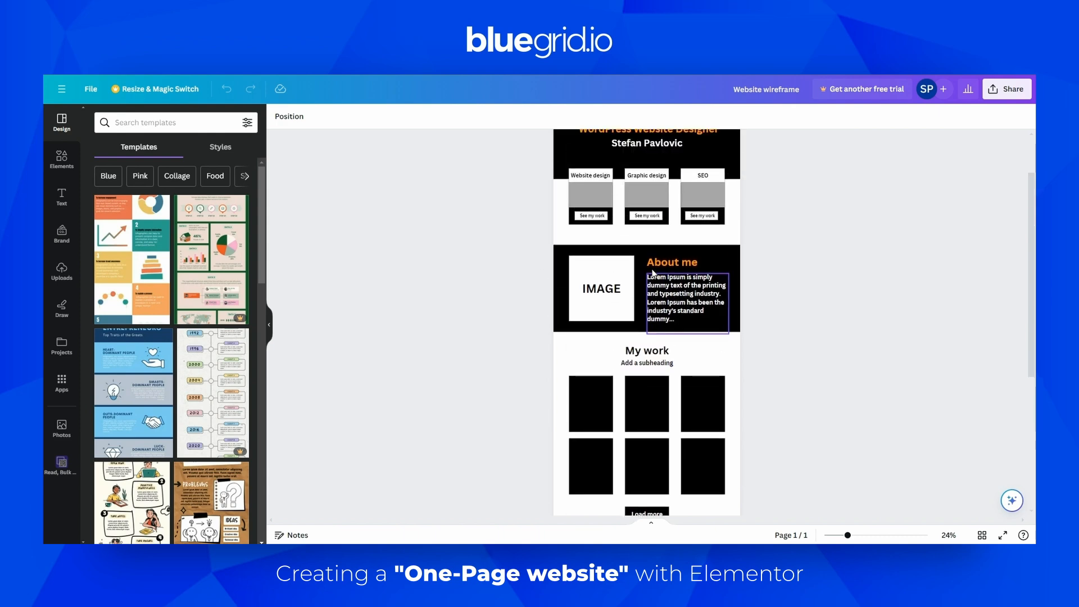
{"action": "scroll", "coordinate": [646, 270], "scroll_direction": "down", "scroll_amount": 6}
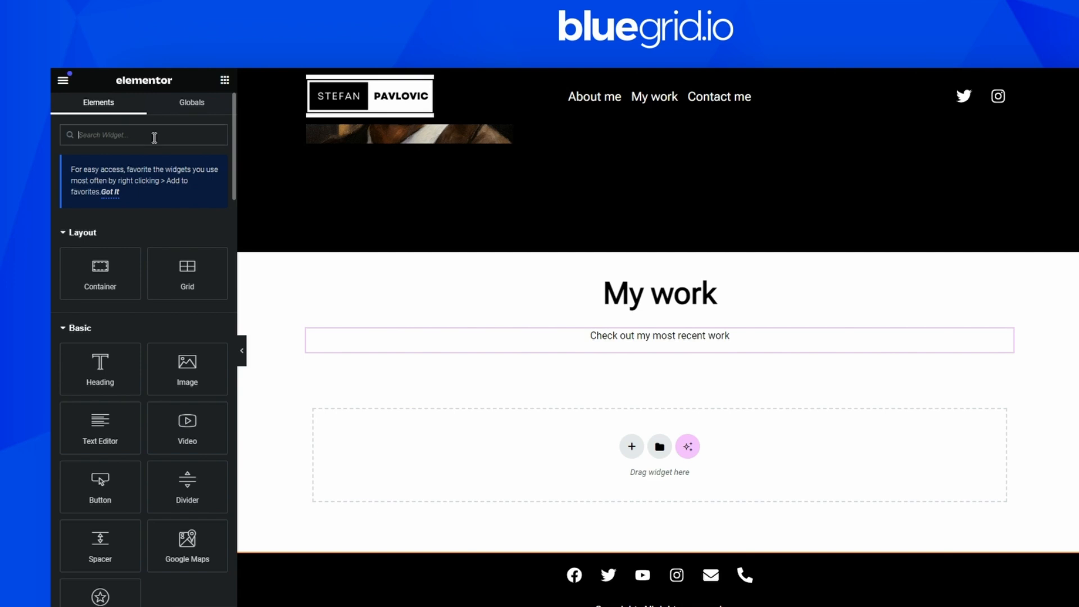
Add a Loop Grid widget beneath the paragraph in the My work section and update the page
{"action": "type", "text": "loop"}
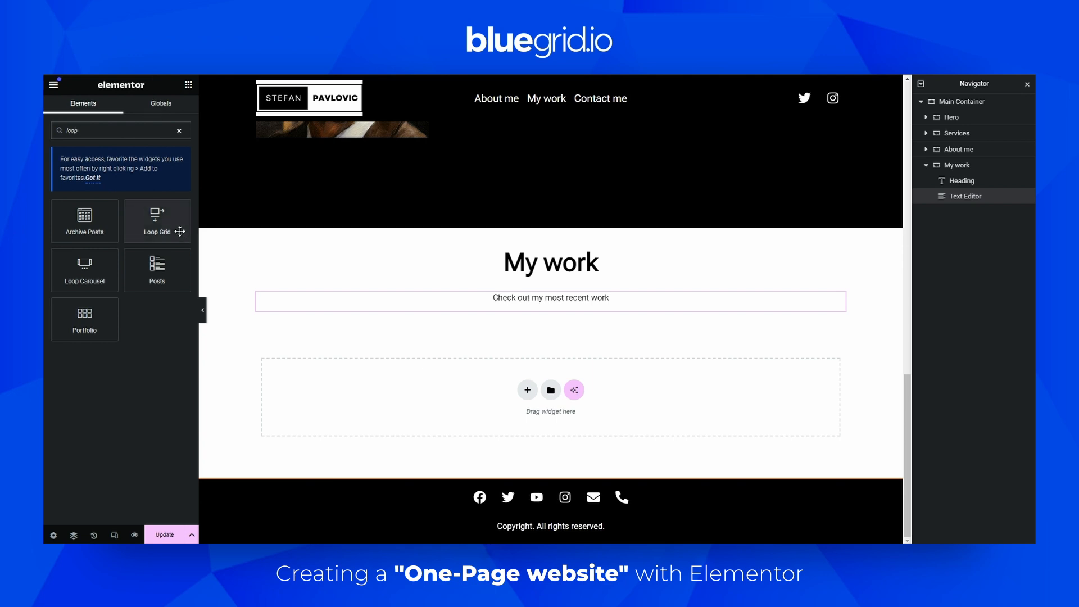
{"action": "left_click_drag", "start_coordinate": [159, 222], "coordinate": [544, 315]}
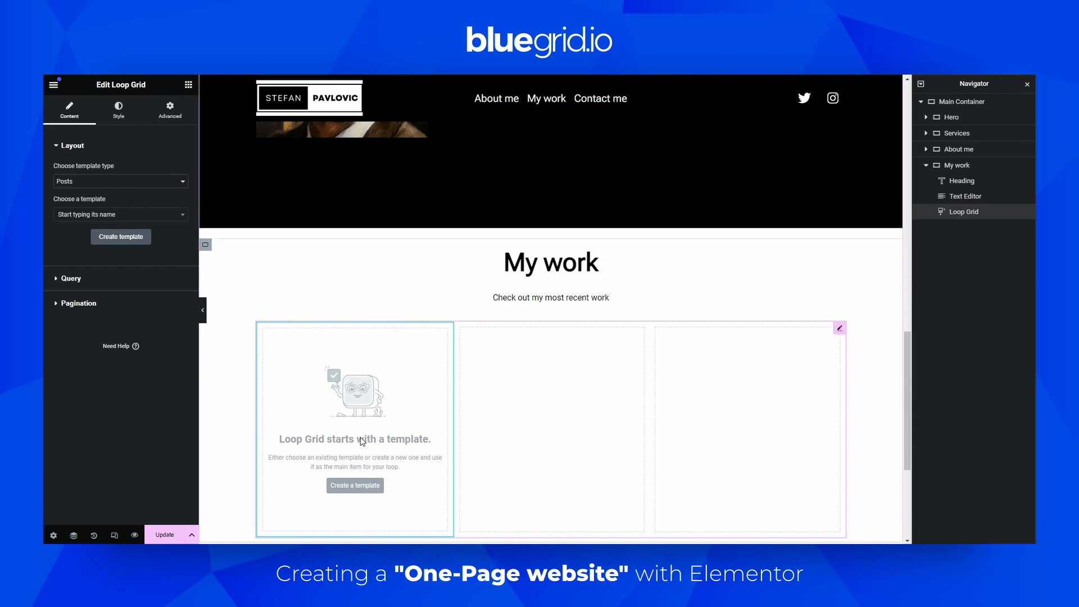
{"action": "left_click", "coordinate": [173, 536]}
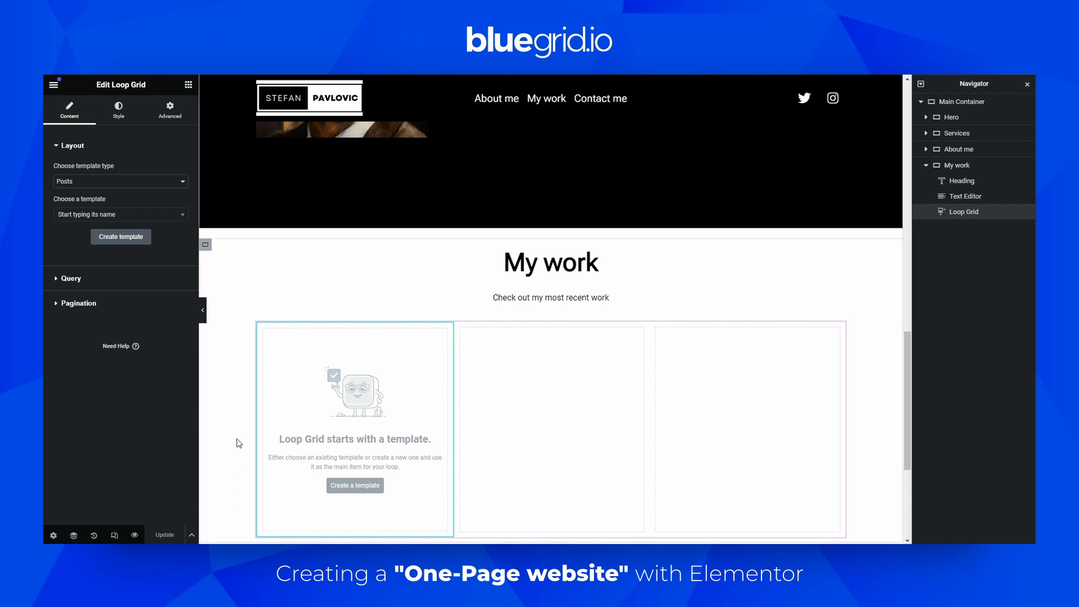
Exit the editor and start a new post from the WordPress dashboard
{"action": "left_click", "coordinate": [55, 86]}
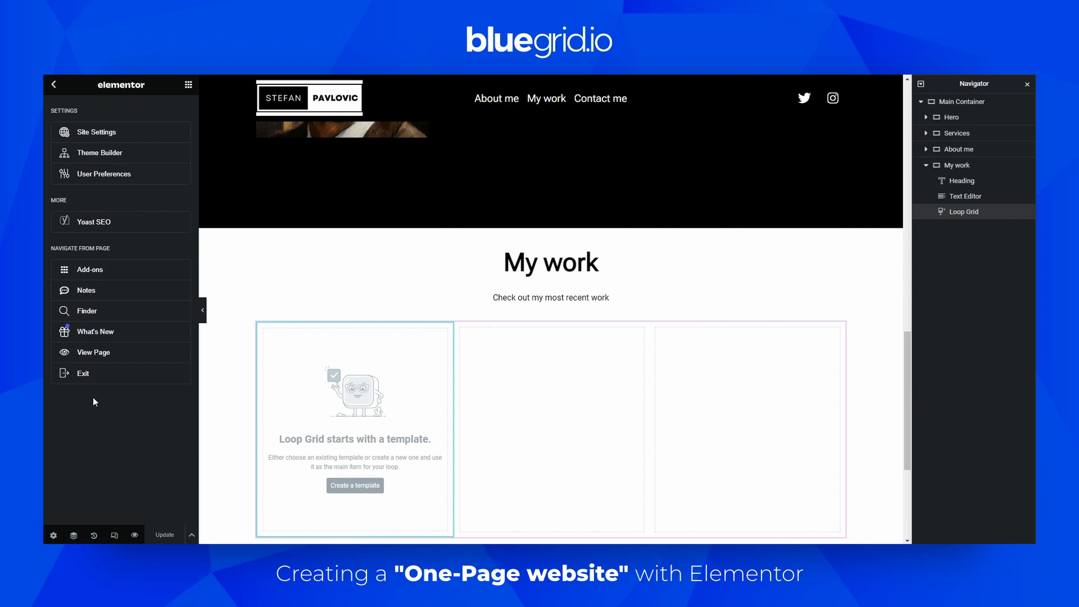
{"action": "left_click", "coordinate": [84, 374]}
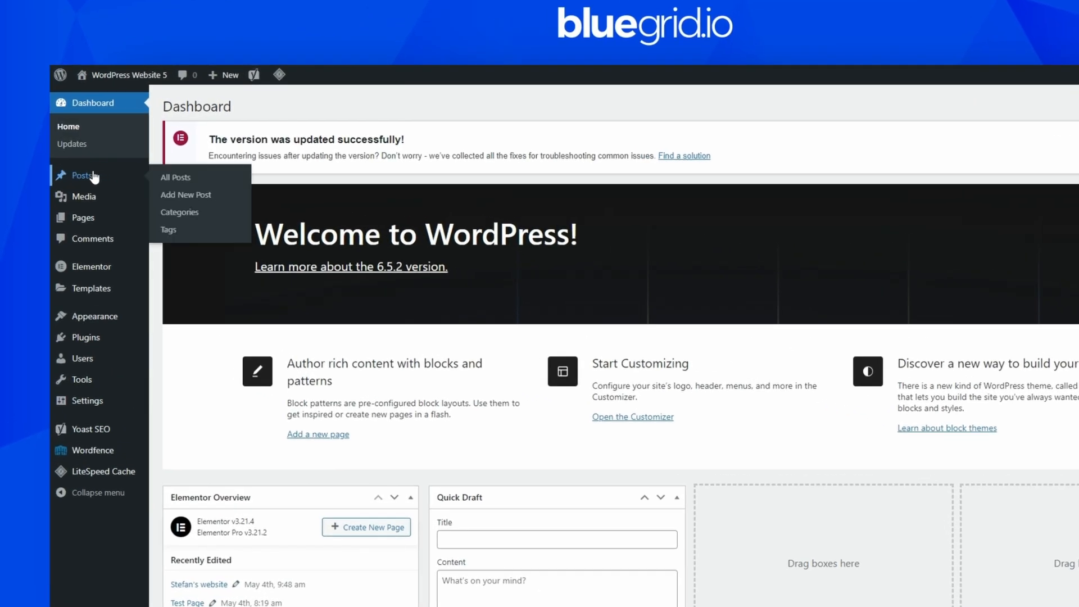
{"action": "left_click", "coordinate": [70, 166]}
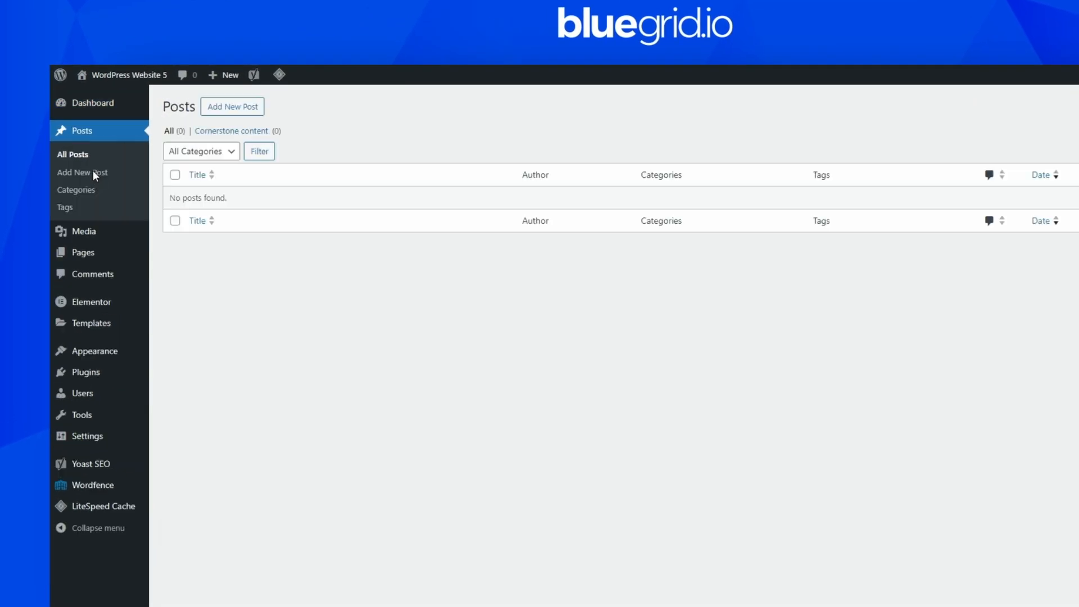
{"action": "left_click", "coordinate": [233, 107]}
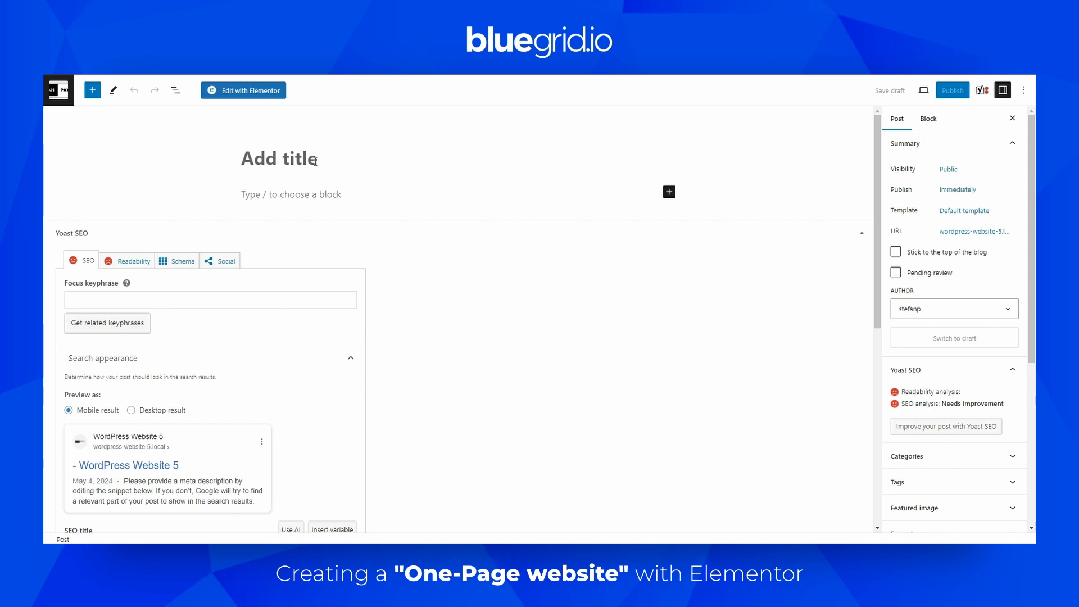
Title the new post "Portfolio Website Design - Website One"
{"action": "type", "text": "Websi"}
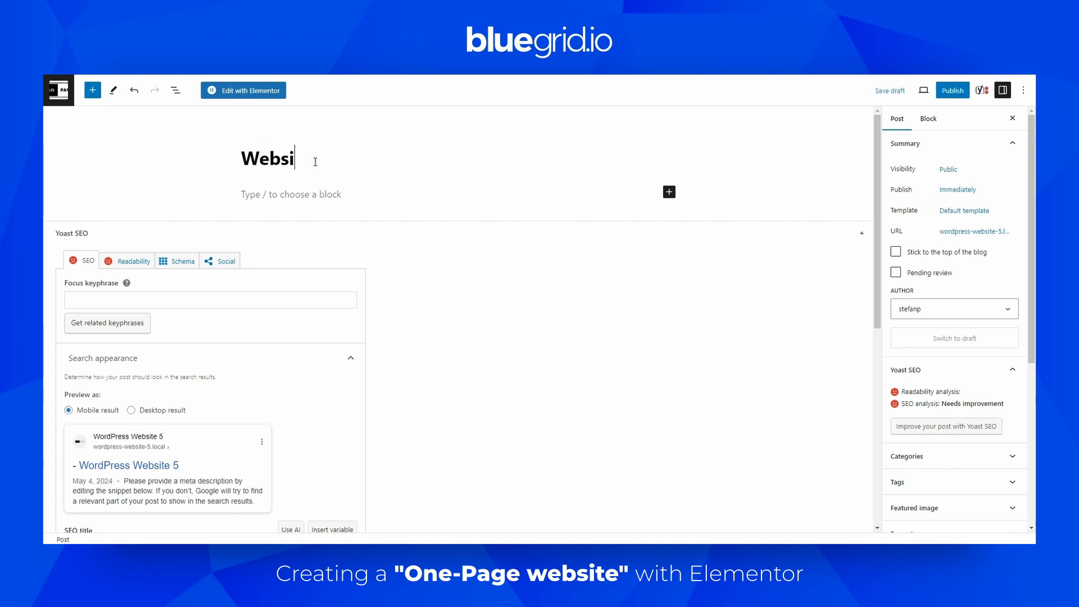
{"action": "type", "text": "te Design "}
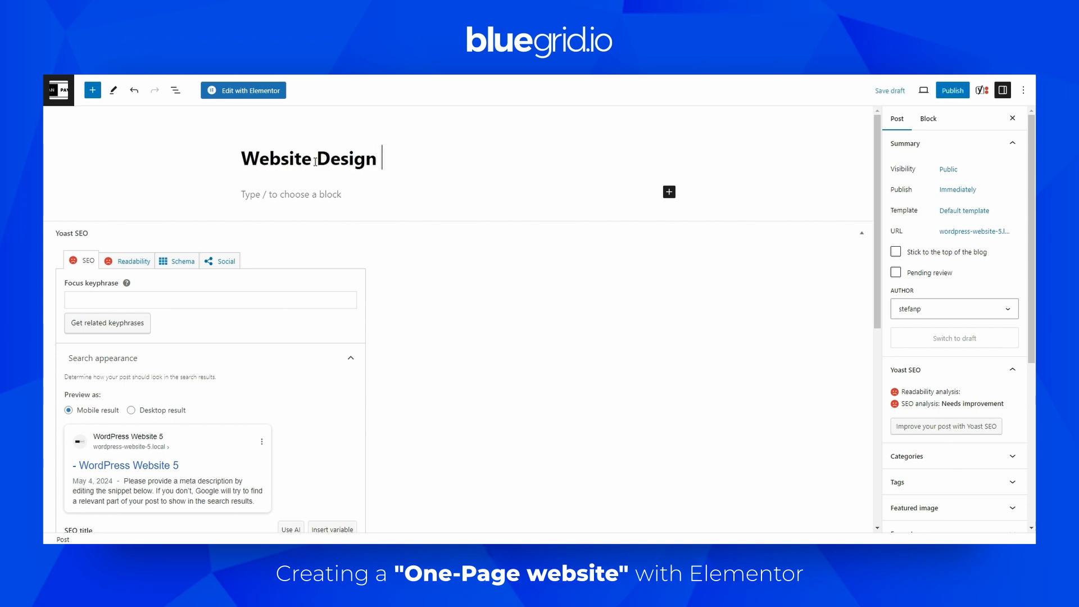
{"action": "type", "text": "- Port"}
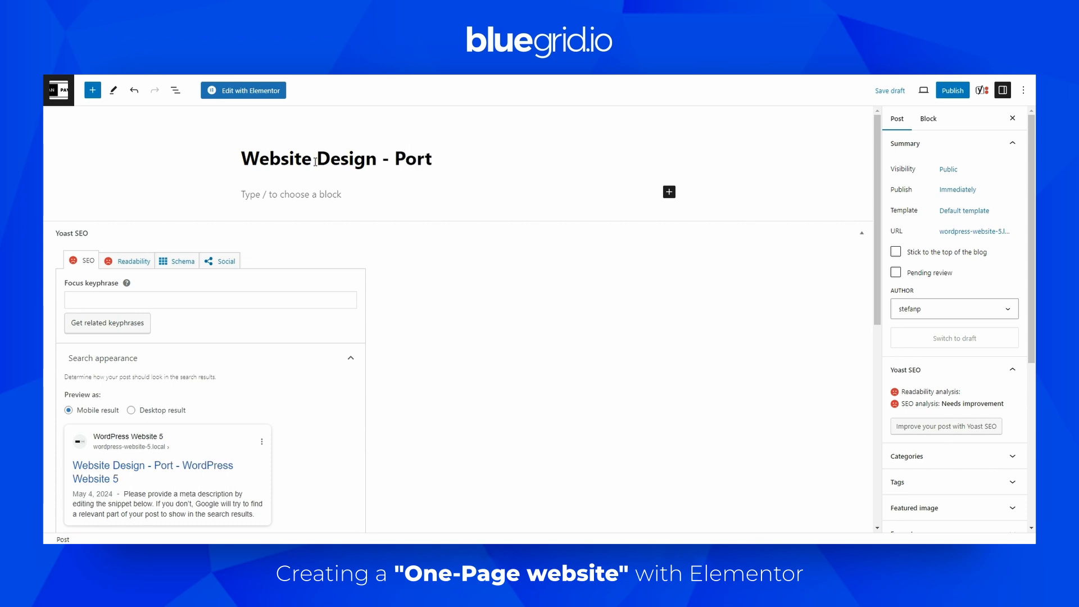
{"action": "key", "text": "BackSpace"}
{"action": "key", "text": "BackSpace"}
{"action": "key", "text": "BackSpace"}
{"action": "key", "text": "BackSpace"}
{"action": "type", "text": "Website One"}
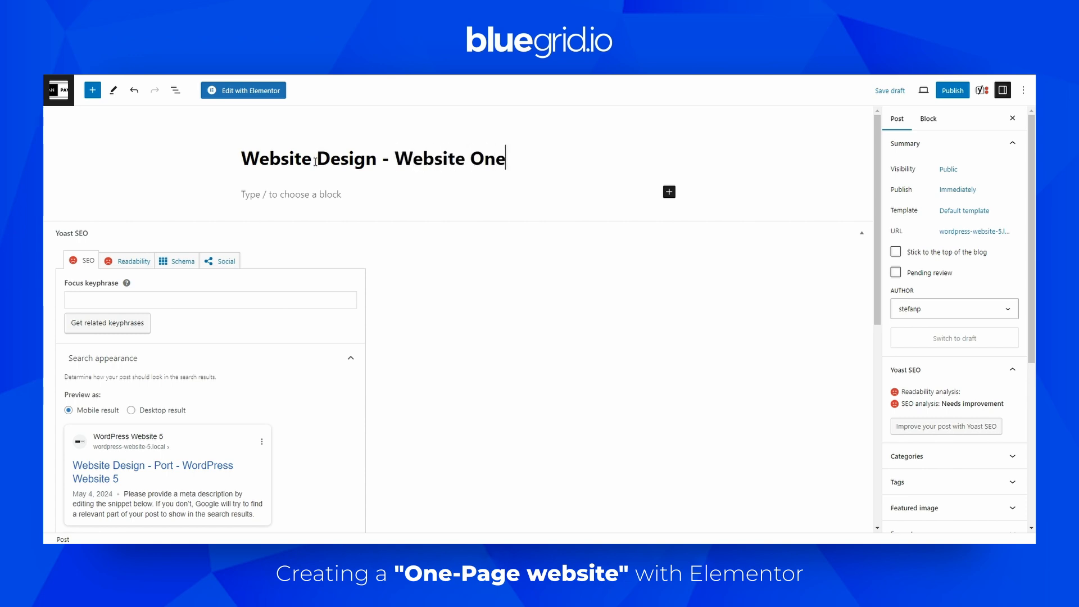
{"action": "left_click", "coordinate": [245, 160]}
{"action": "type", "text": "Portfolio"}
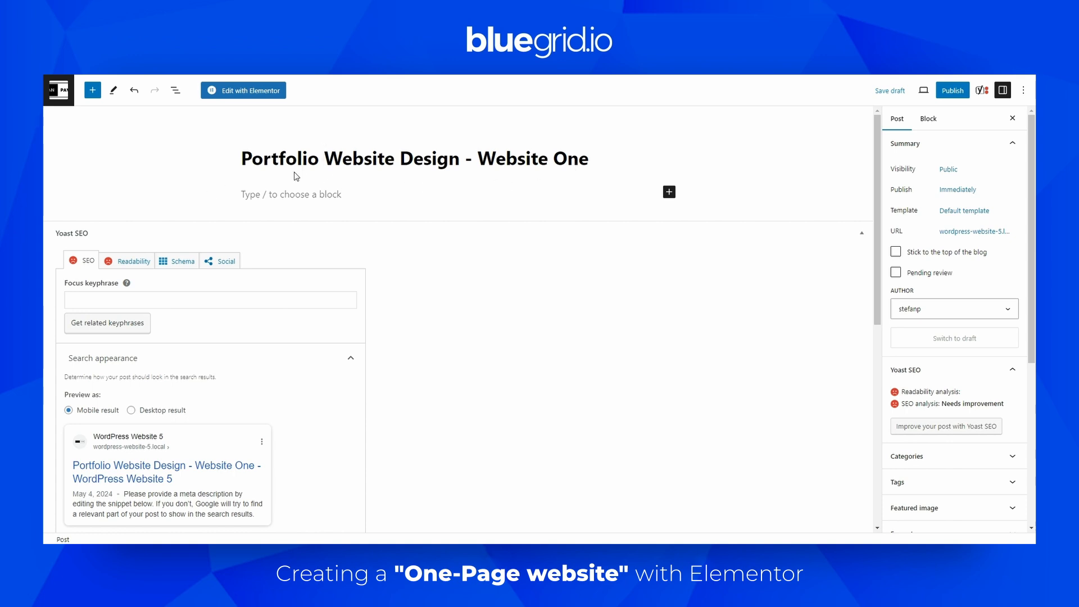
Select the post title and open the post for editing with Elementor
{"action": "left_click_drag", "start_coordinate": [242, 158], "coordinate": [591, 155]}
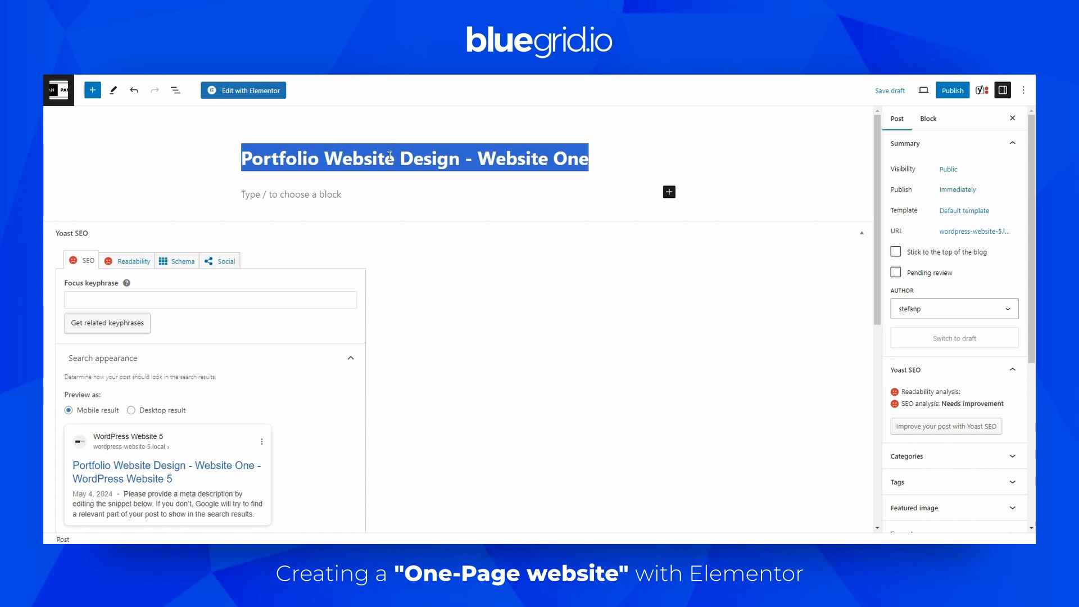
{"action": "left_click", "coordinate": [353, 156]}
{"action": "left_click_drag", "start_coordinate": [242, 159], "coordinate": [588, 165]}
{"action": "left_click", "coordinate": [273, 93]}
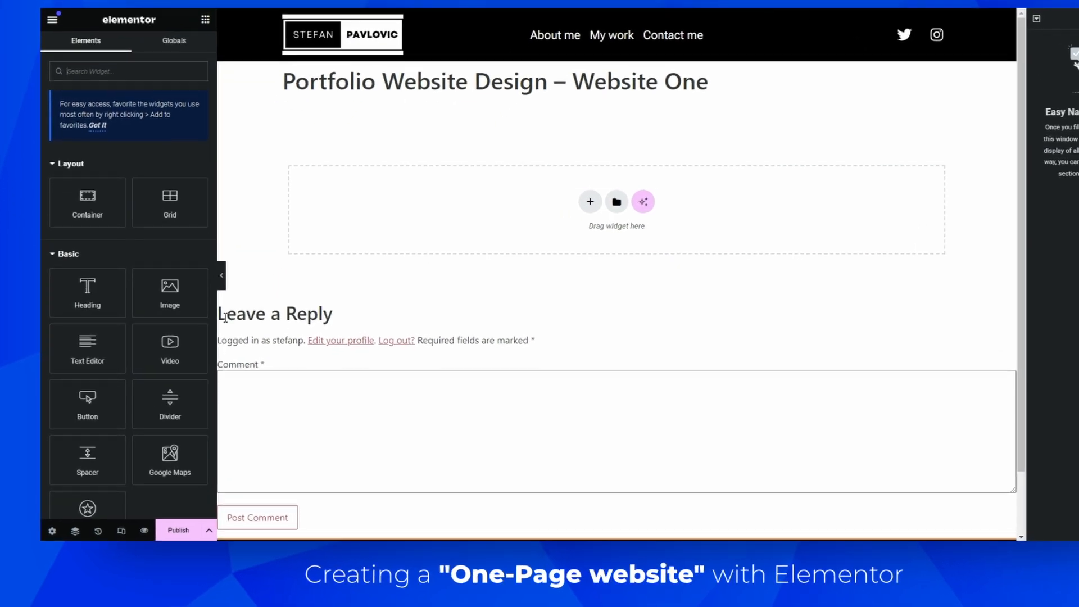
Adjust the post's page layout in the page settings so only header, content and footer show
{"action": "left_click", "coordinate": [52, 529]}
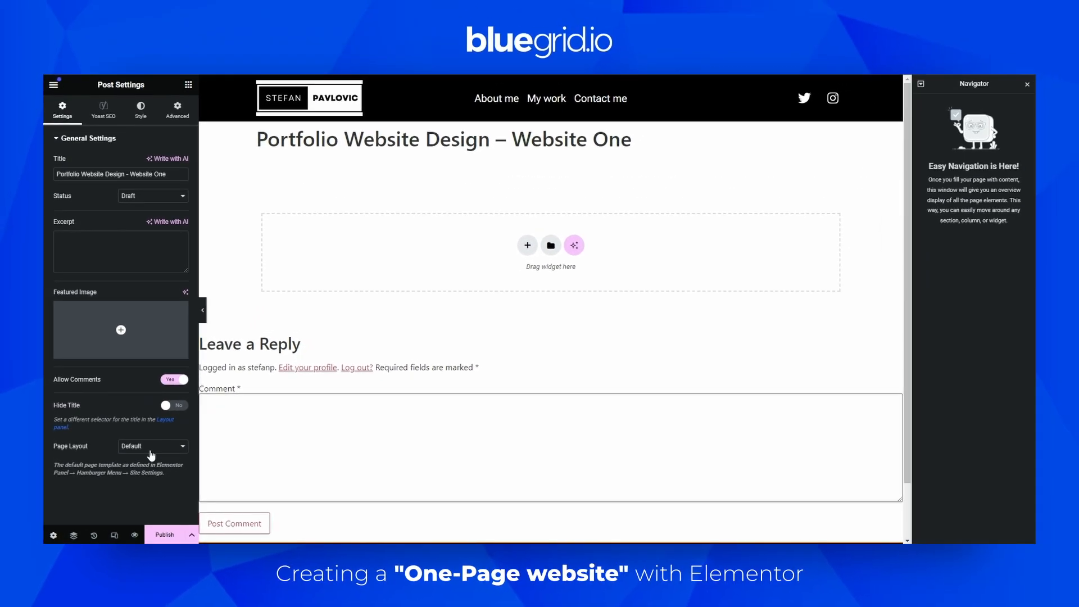
{"action": "left_click", "coordinate": [170, 421]}
{"action": "left_click", "coordinate": [147, 473]}
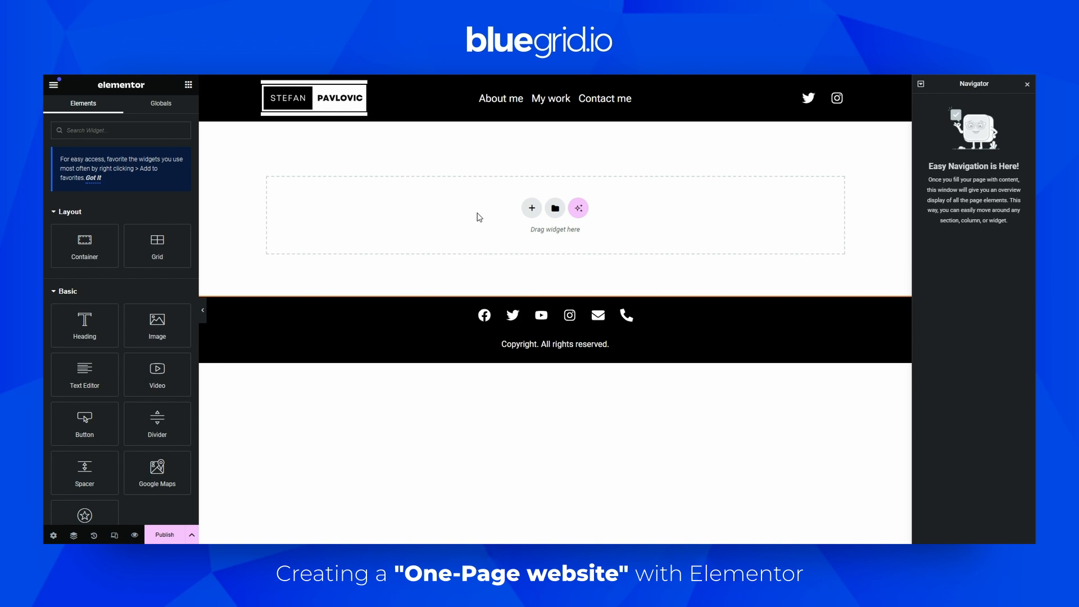
Add a single-column flexbox container to the post and set its padding to 0
{"action": "left_click", "coordinate": [532, 208]}
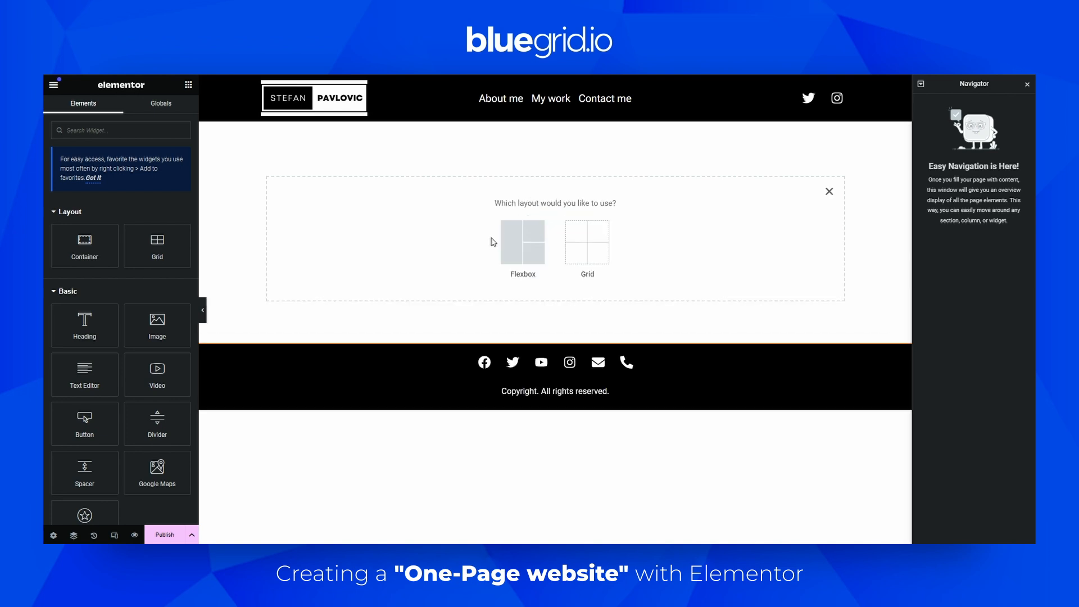
{"action": "left_click", "coordinate": [514, 246]}
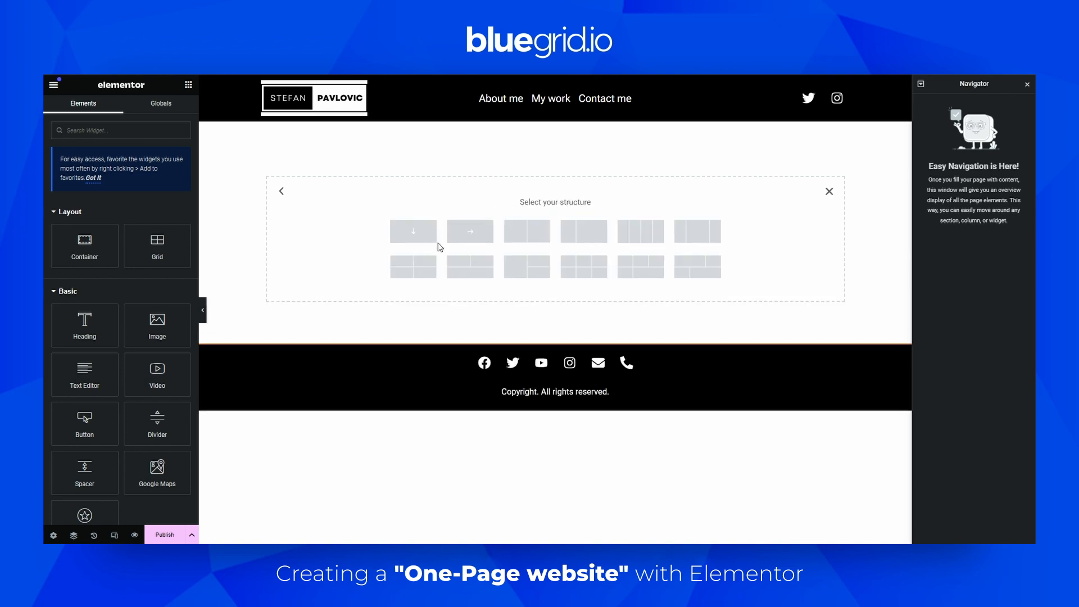
{"action": "left_click", "coordinate": [418, 236]}
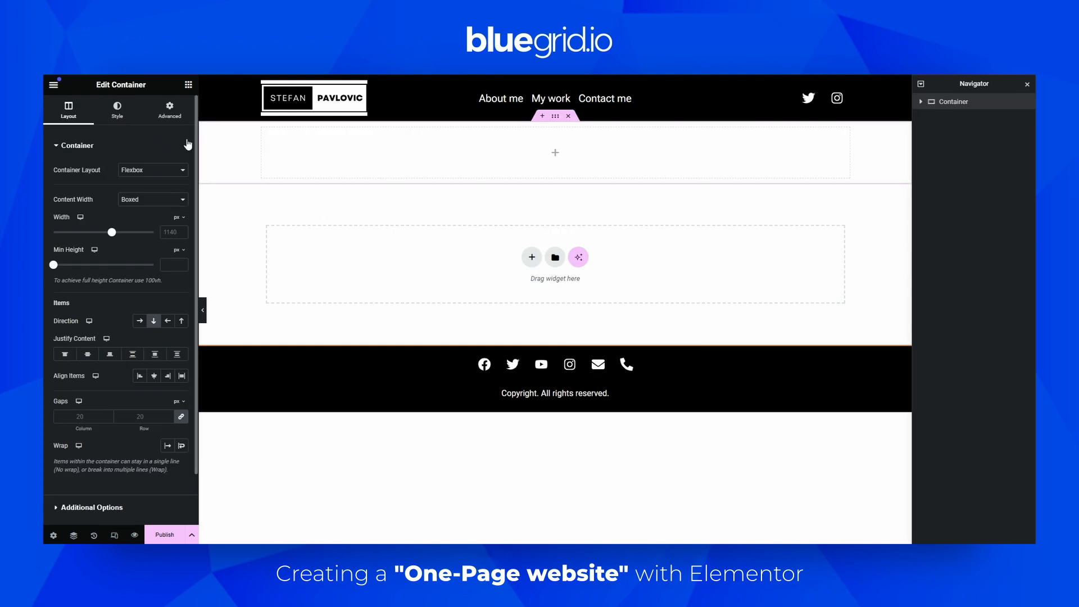
{"action": "left_click", "coordinate": [170, 111]}
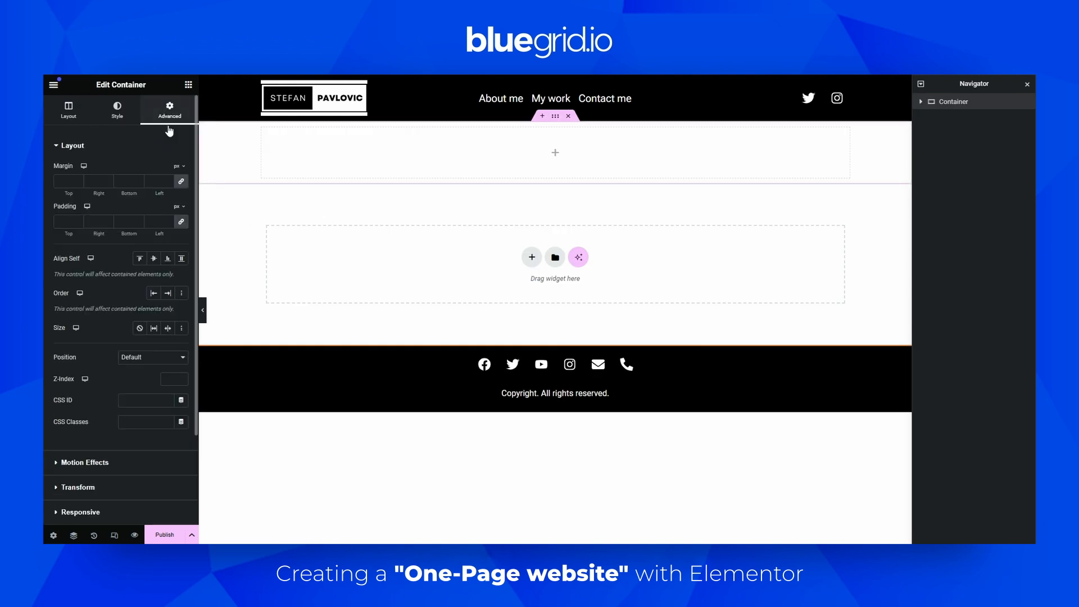
{"action": "left_click", "coordinate": [168, 225]}
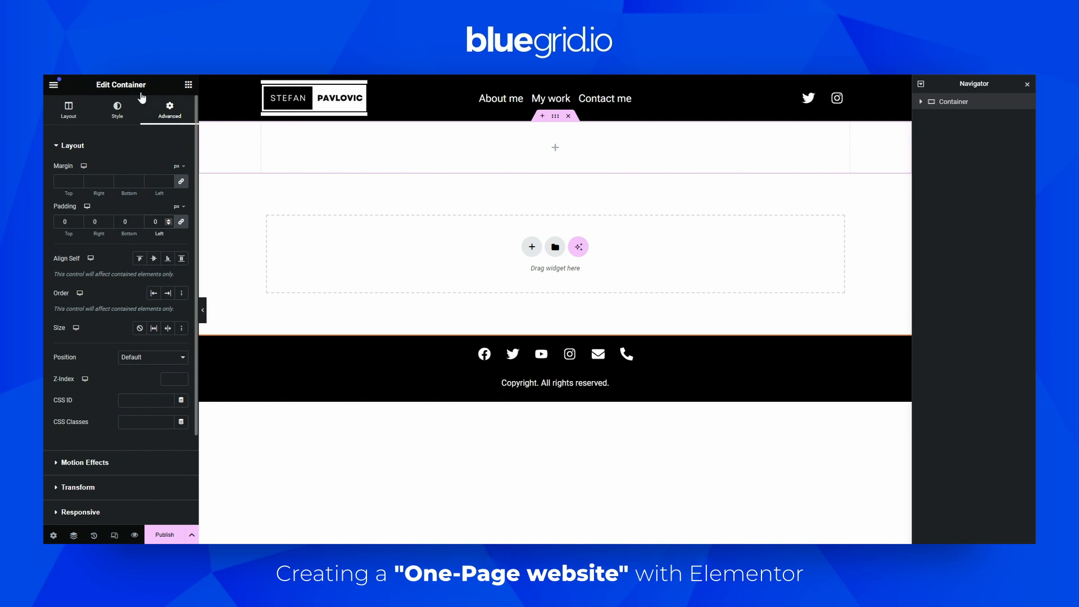
Nest an inner container inside the new container and give it two duplicated child containers
{"action": "left_click", "coordinate": [189, 87]}
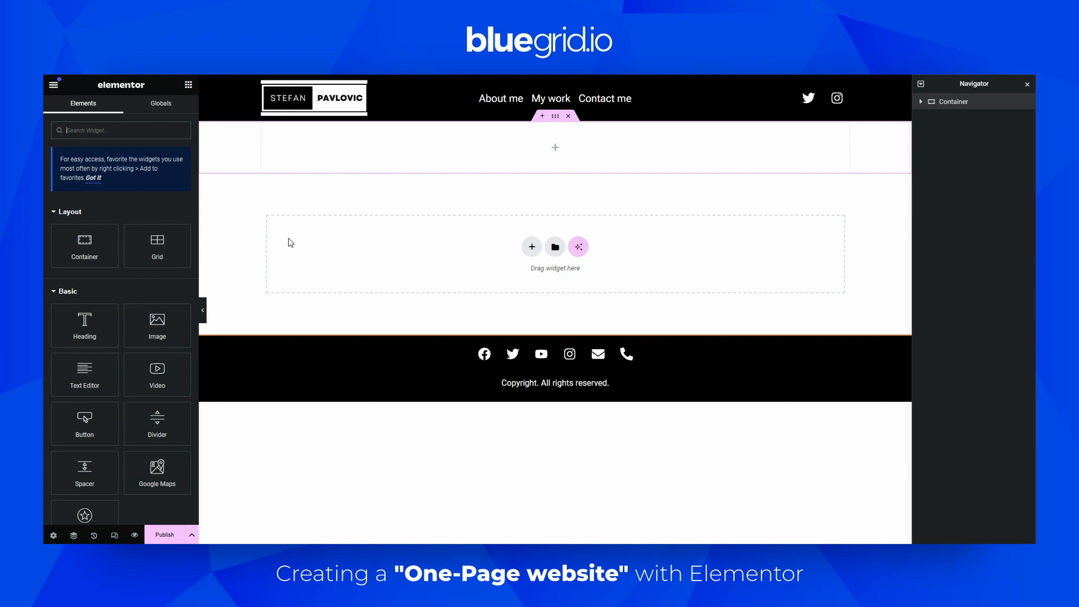
{"action": "left_click_drag", "start_coordinate": [100, 249], "coordinate": [518, 157]}
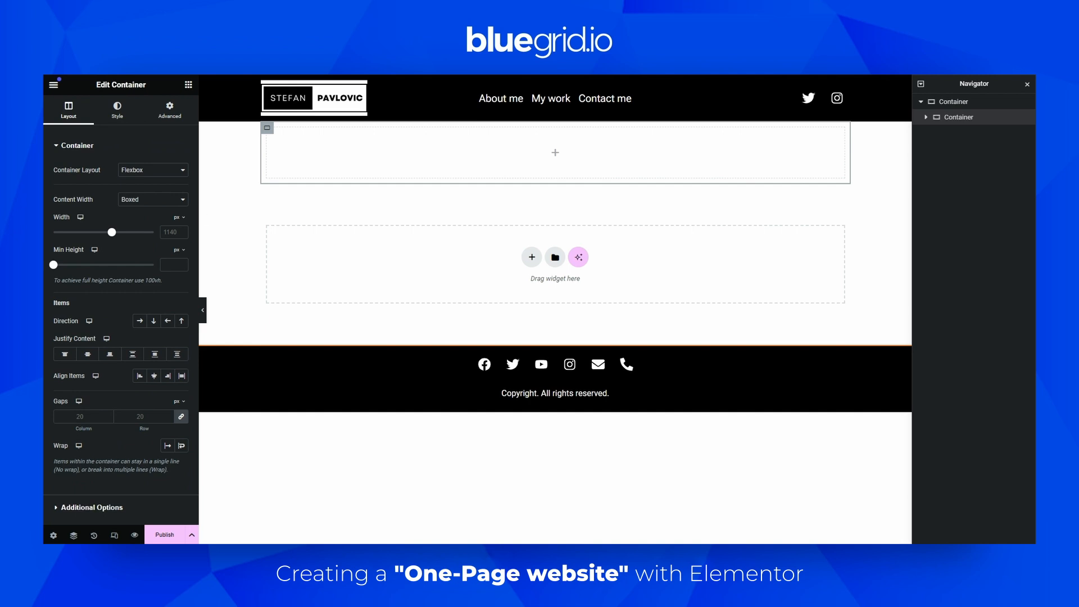
{"action": "left_click_drag", "start_coordinate": [93, 243], "coordinate": [383, 175]}
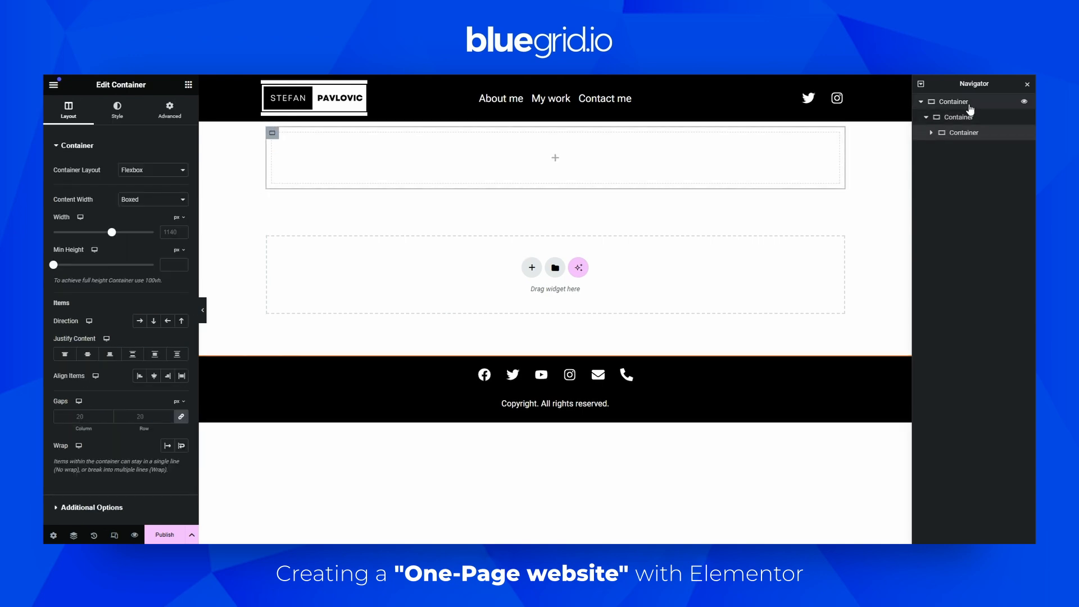
{"action": "right_click", "coordinate": [963, 135]}
{"action": "left_click", "coordinate": [962, 163]}
Rename the outermost container "Main Container" in the Navigator
{"action": "double_click", "coordinate": [954, 103]}
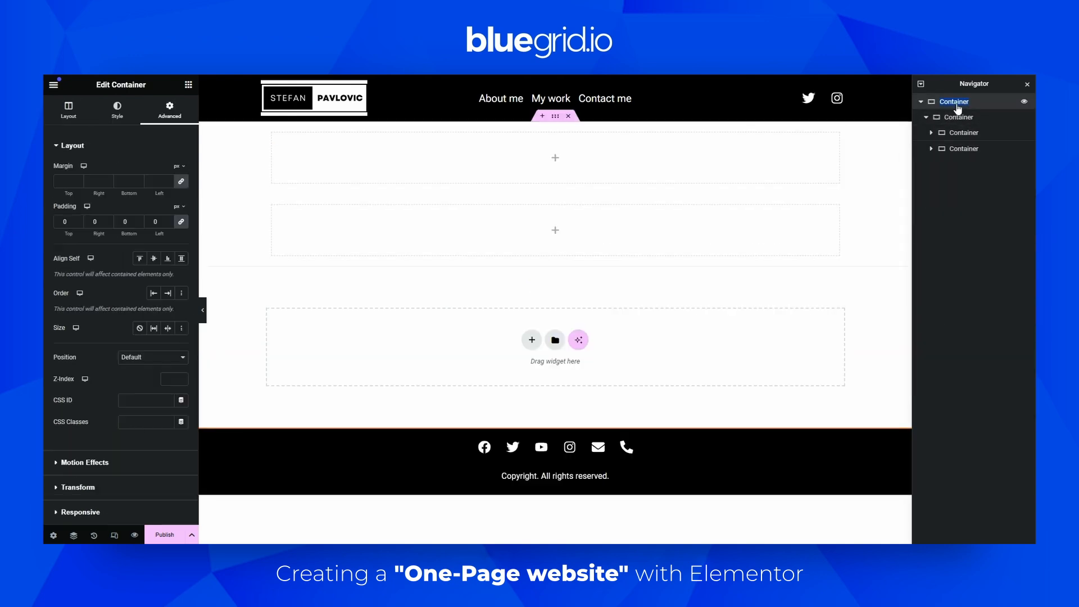
{"action": "type", "text": "Main C"}
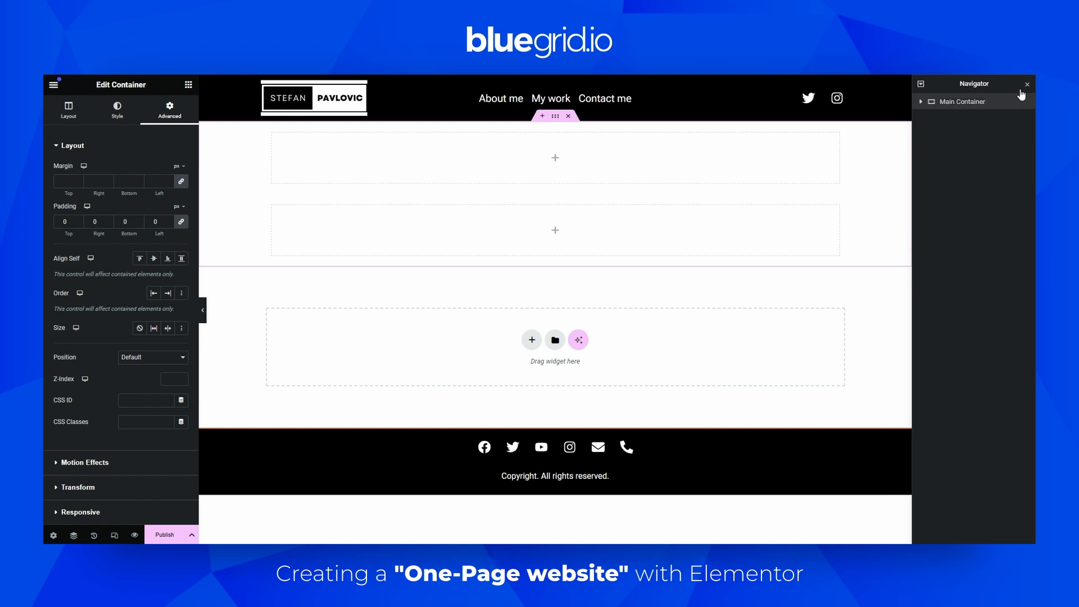
{"action": "left_click", "coordinate": [920, 102]}
Rename the middle container "Image + Text"
{"action": "left_click", "coordinate": [954, 120]}
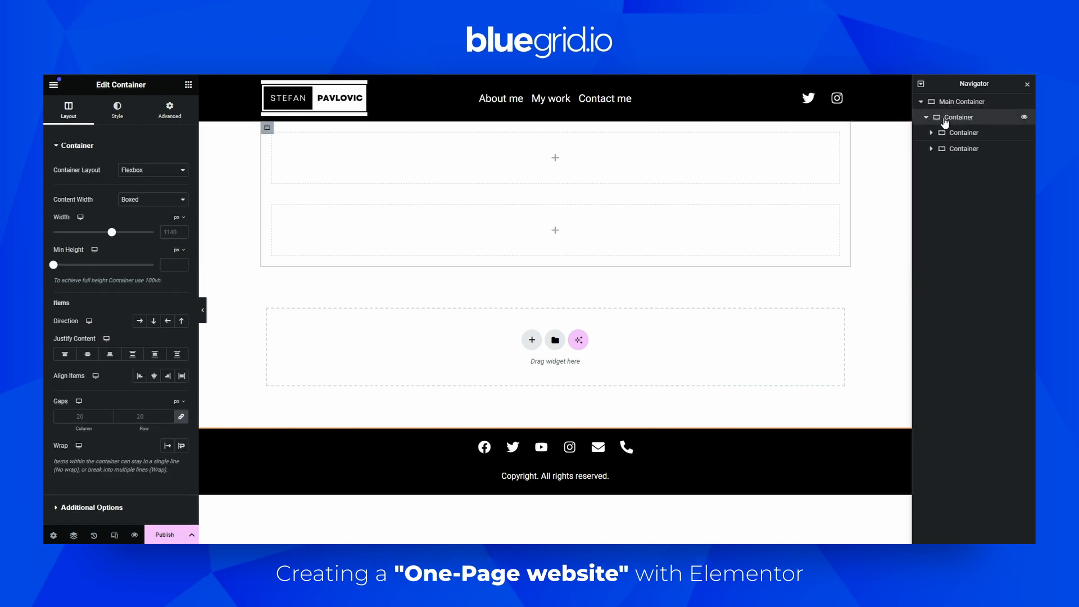
{"action": "double_click", "coordinate": [962, 119]}
{"action": "key", "text": "BackSpace"}
{"action": "type", "text": "Image + Text"}
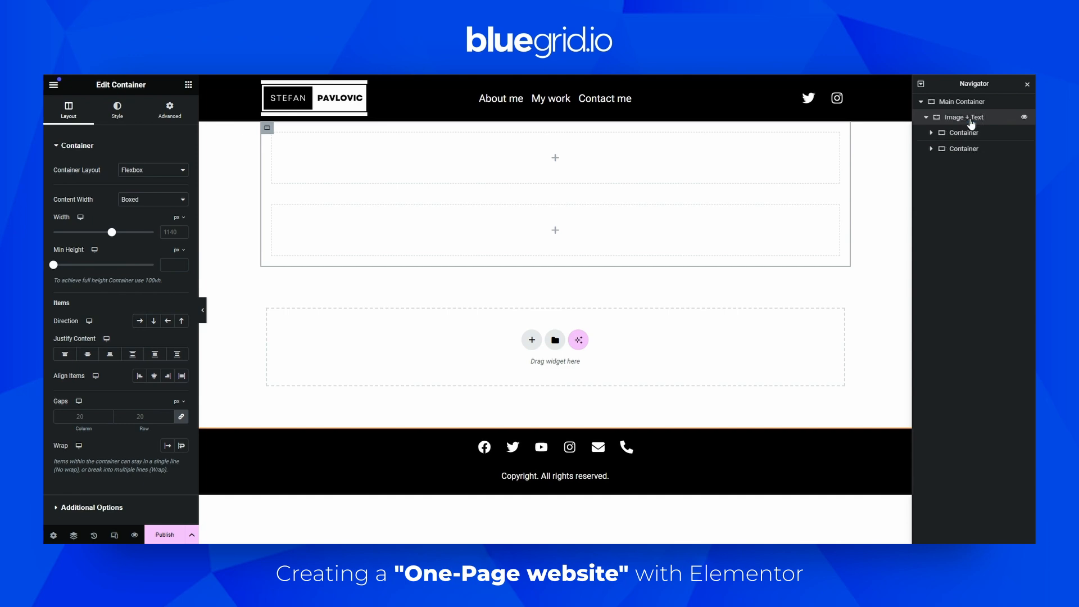
Rename the two child containers "Image" and "Text"
{"action": "left_click", "coordinate": [965, 134]}
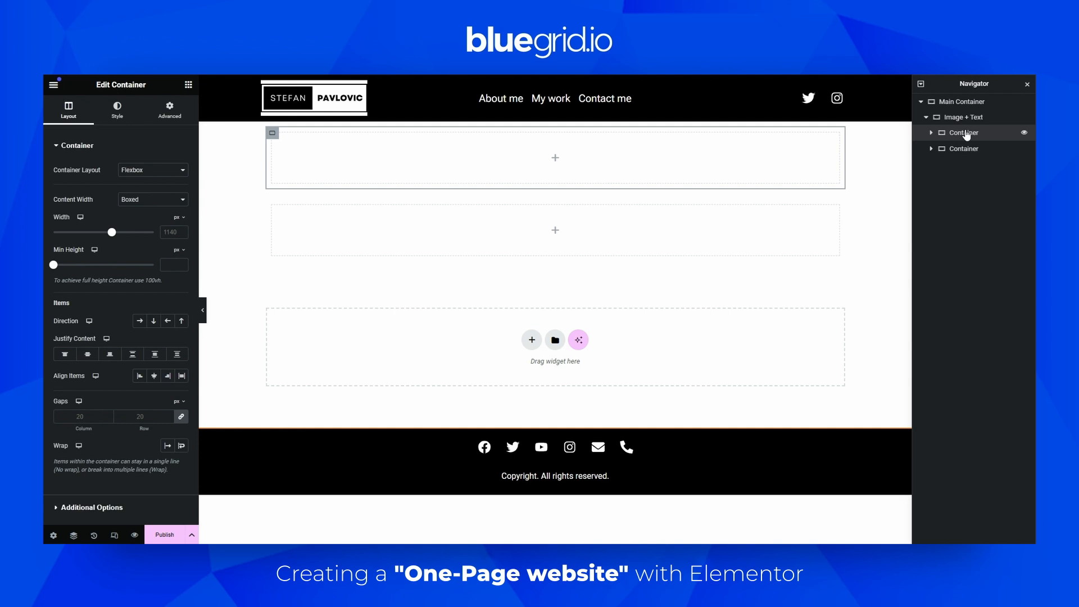
{"action": "double_click", "coordinate": [963, 137]}
{"action": "key", "text": "BackSpace"}
{"action": "type", "text": "Image"}
{"action": "double_click", "coordinate": [966, 148]}
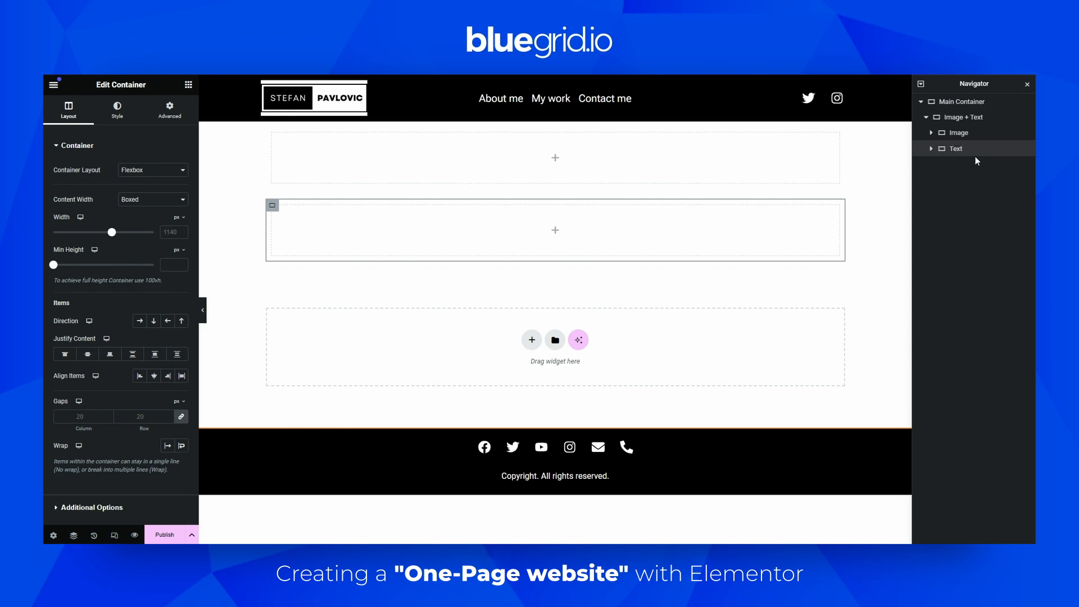
Set the Image + Text container's direction to row so its children sit side by side
{"action": "left_click", "coordinate": [974, 120]}
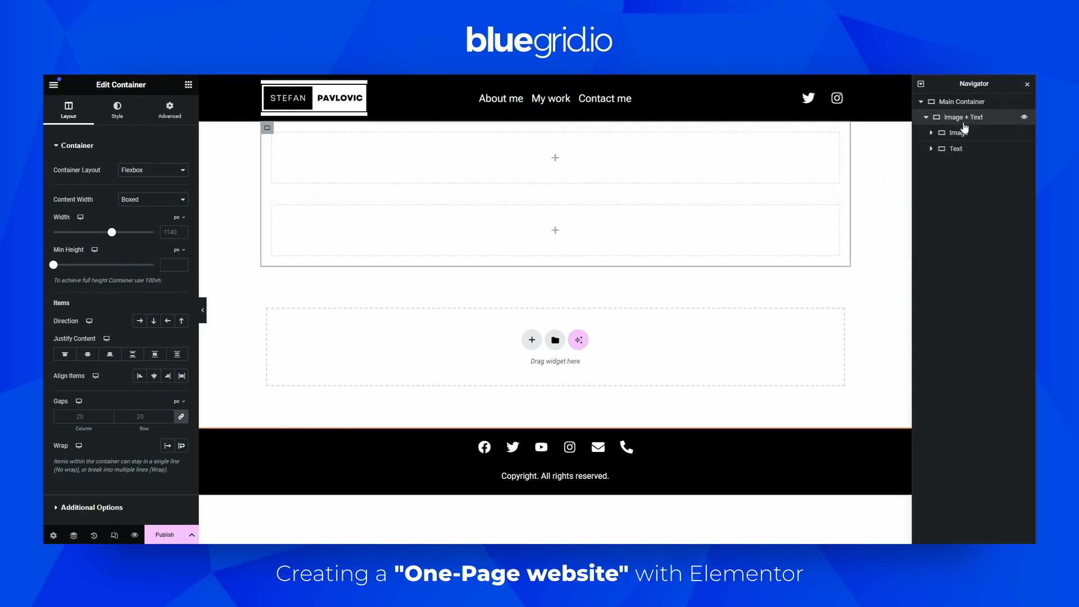
{"action": "left_click", "coordinate": [139, 321]}
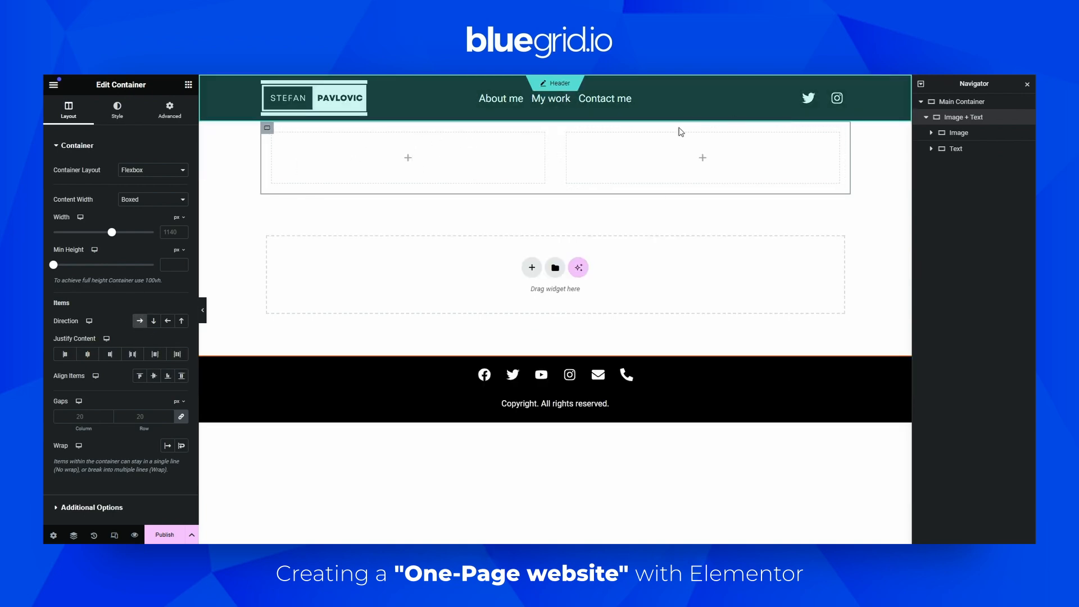
Give the Image container a classic background using the template-1599663_1920 image from the media library
{"action": "left_click", "coordinate": [954, 134]}
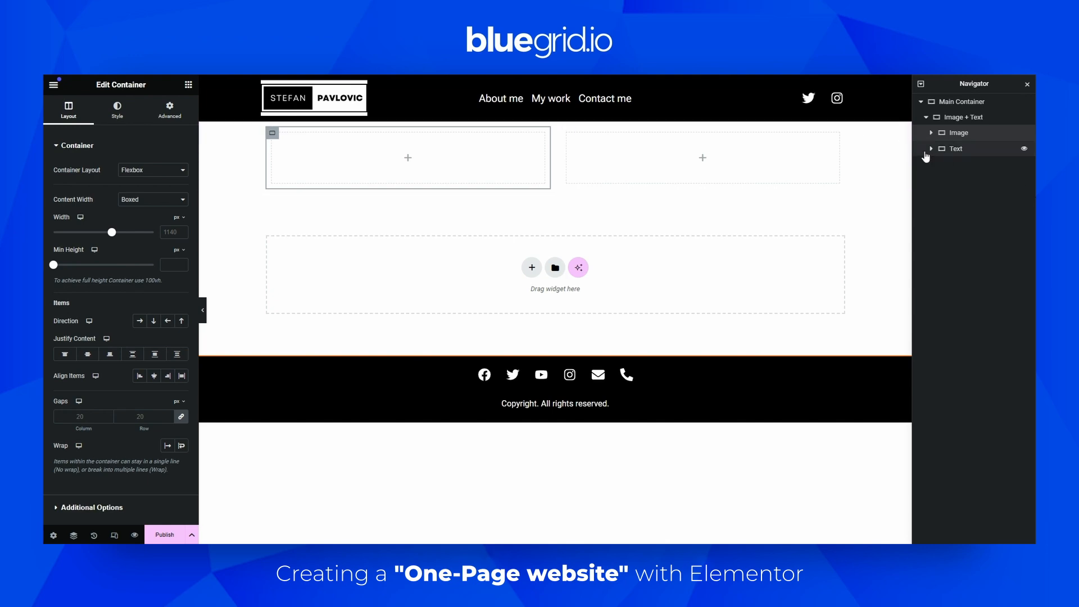
{"action": "left_click", "coordinate": [117, 108]}
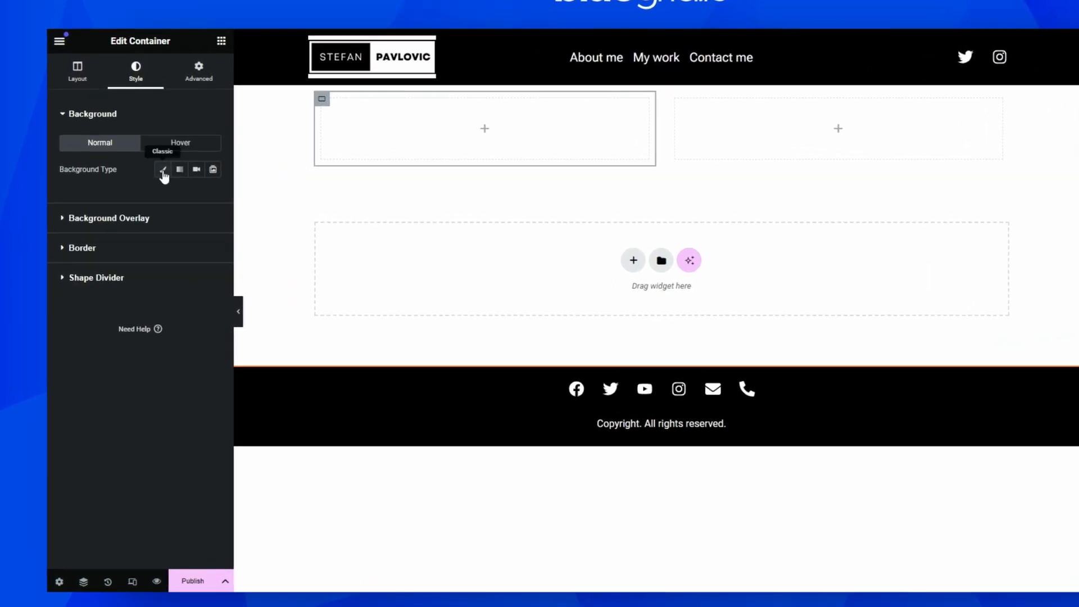
{"action": "left_click", "coordinate": [163, 173]}
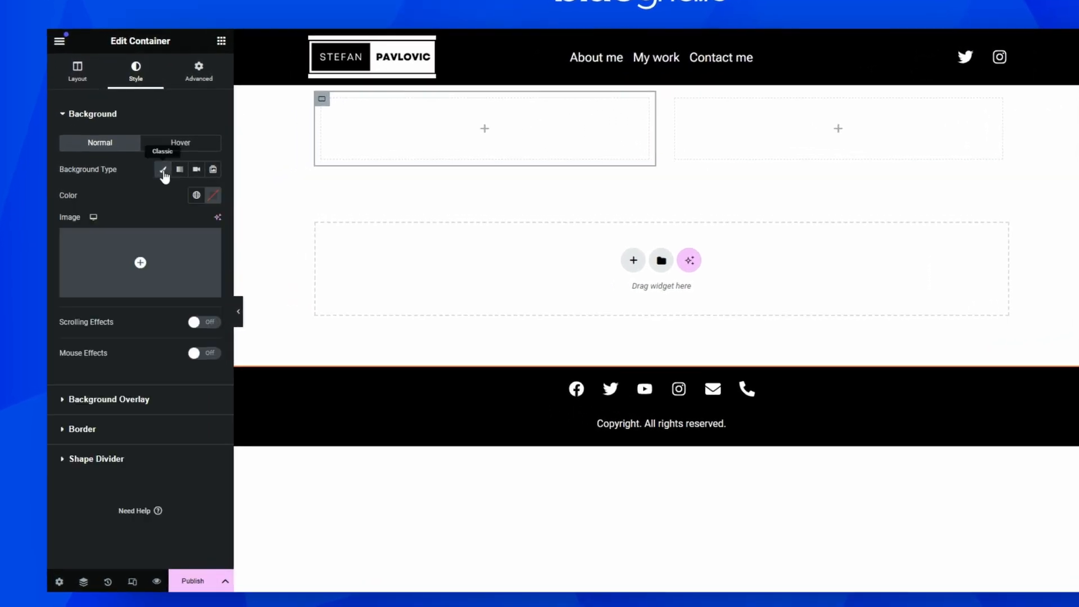
{"action": "left_click", "coordinate": [125, 257]}
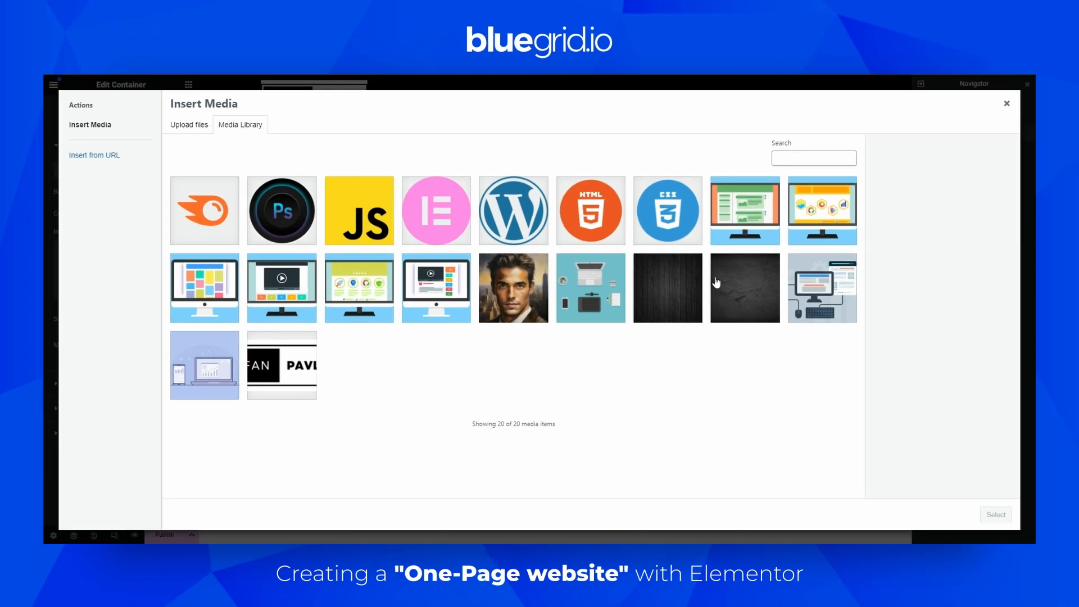
{"action": "left_click", "coordinate": [759, 213]}
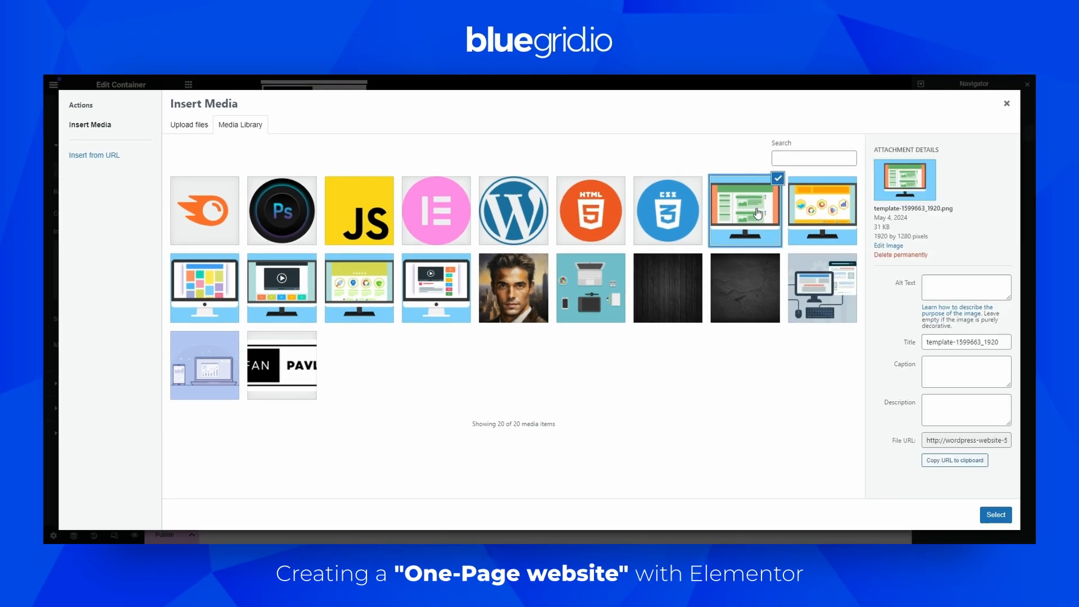
{"action": "left_click", "coordinate": [996, 515]}
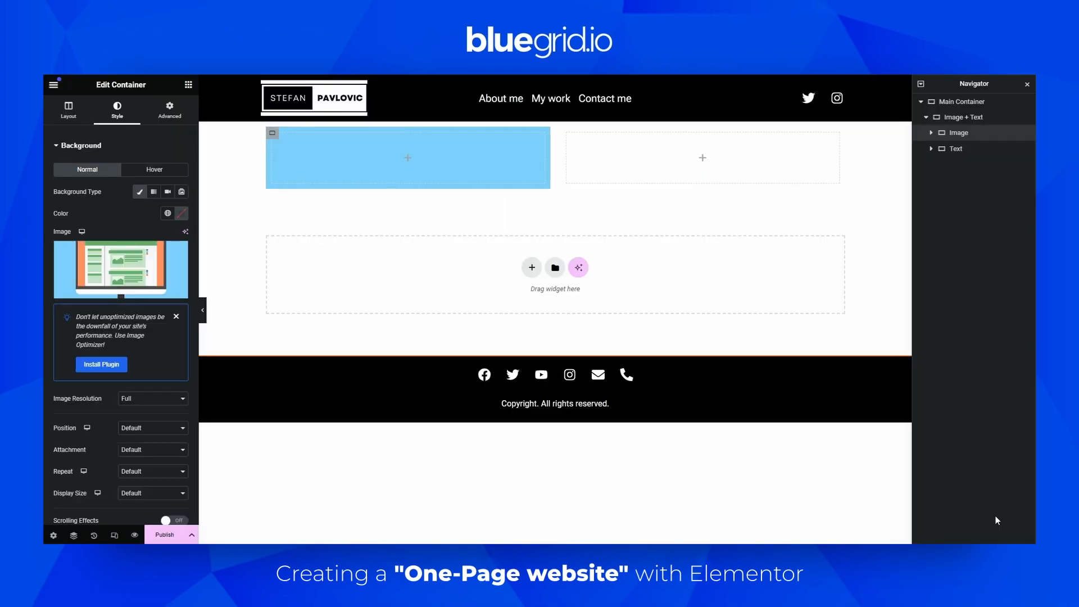
Set the Image container's background position to Center Center and display size to Cover
{"action": "left_click", "coordinate": [126, 428]}
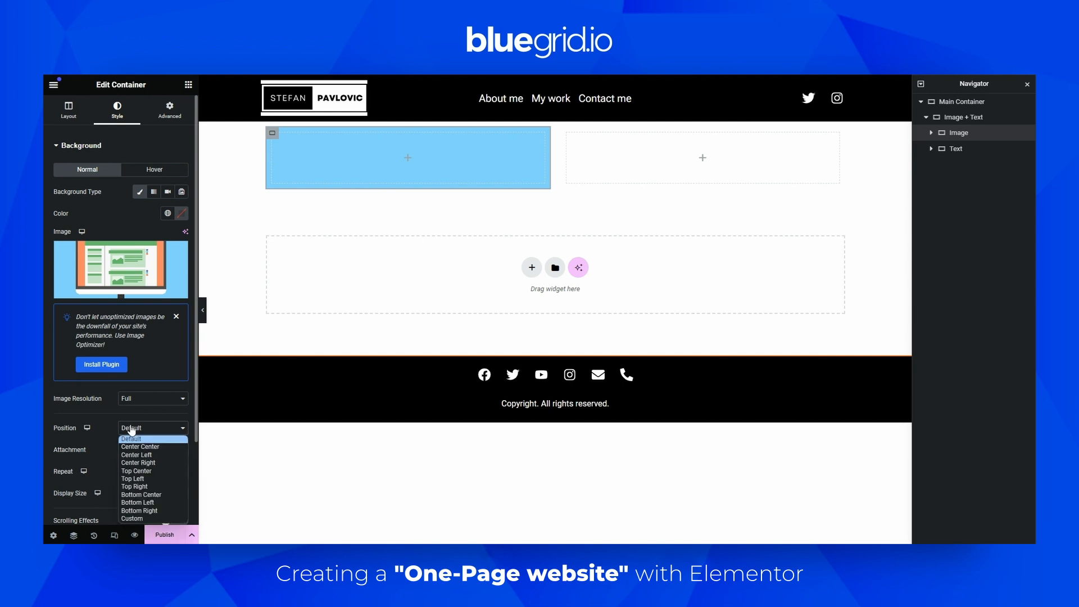
{"action": "left_click", "coordinate": [144, 448]}
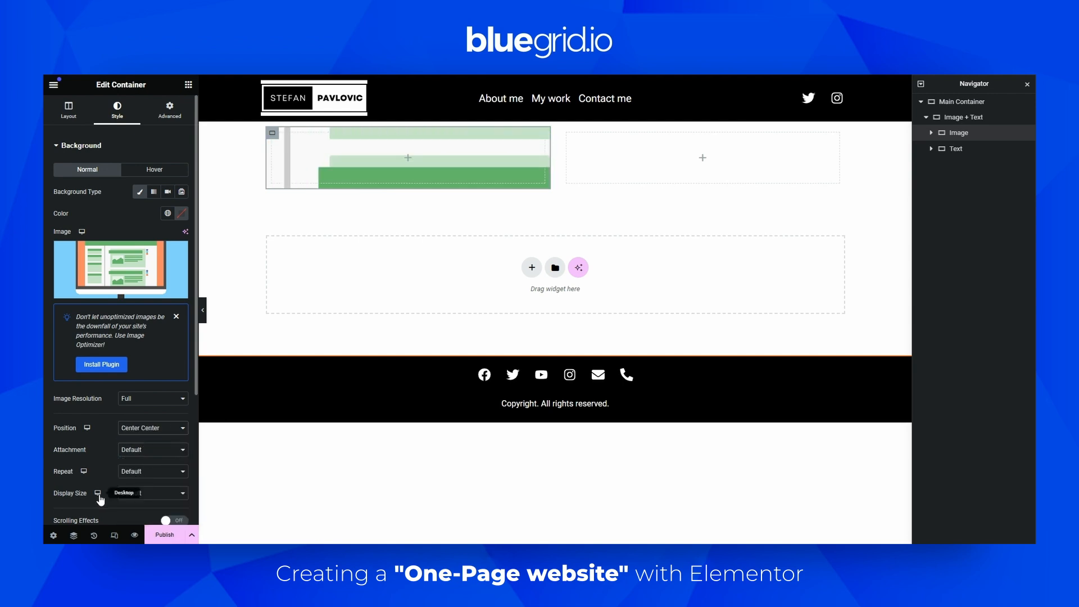
{"action": "left_click", "coordinate": [140, 495]}
{"action": "left_click", "coordinate": [139, 519]}
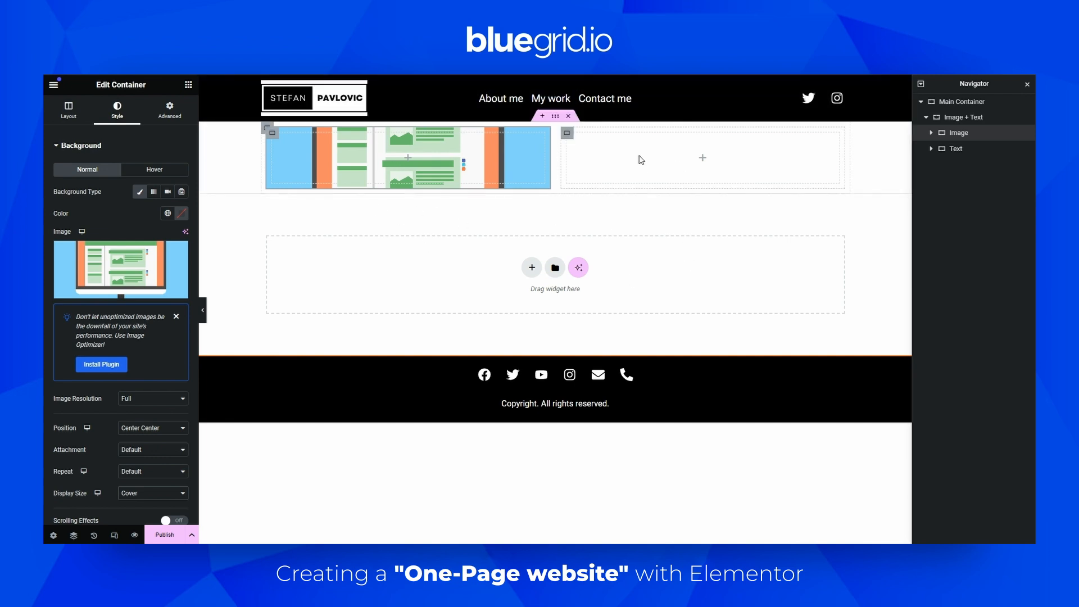
Add a Heading widget to the Text container reading "Portfolio Website One" with the H1 HTML tag
{"action": "left_click", "coordinate": [188, 85]}
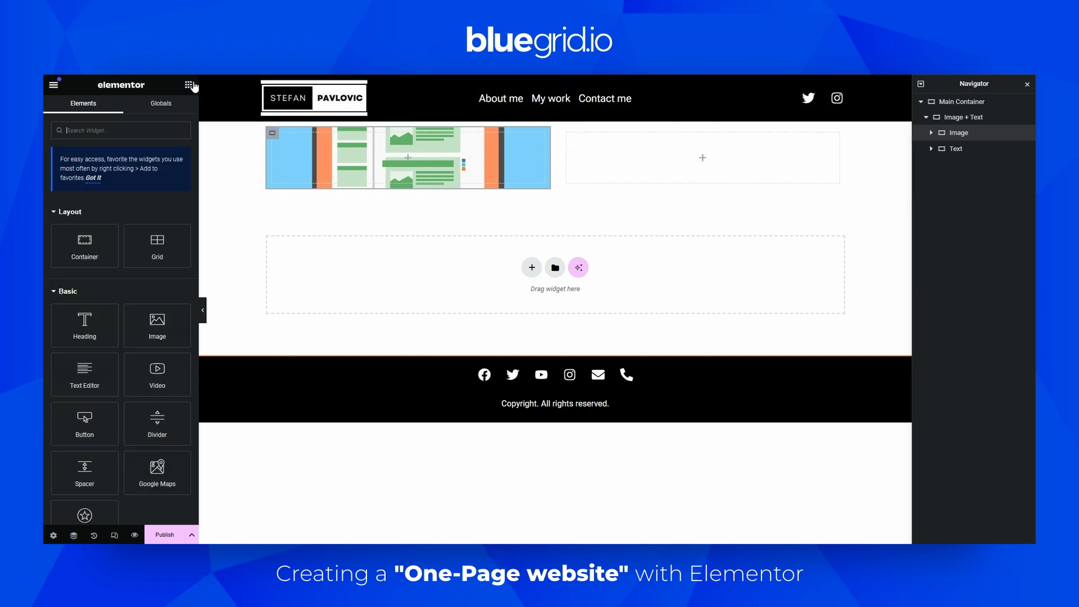
{"action": "left_click_drag", "start_coordinate": [81, 323], "coordinate": [703, 167]}
{"action": "triple_click", "coordinate": [110, 187]}
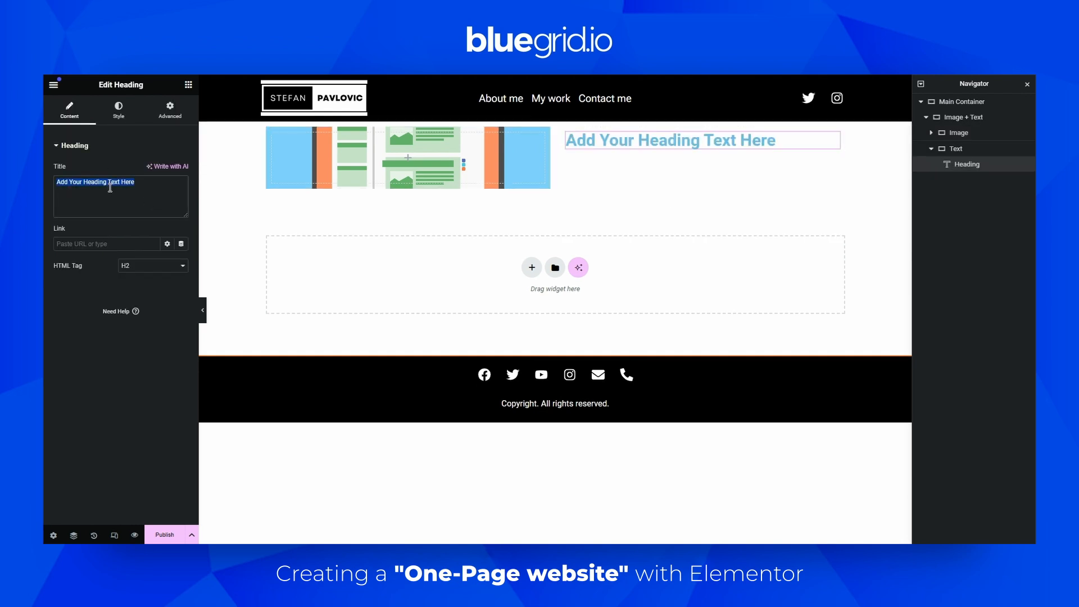
{"action": "type", "text": "Portfolio Website One"}
{"action": "left_click", "coordinate": [140, 267]}
{"action": "left_click", "coordinate": [130, 275]}
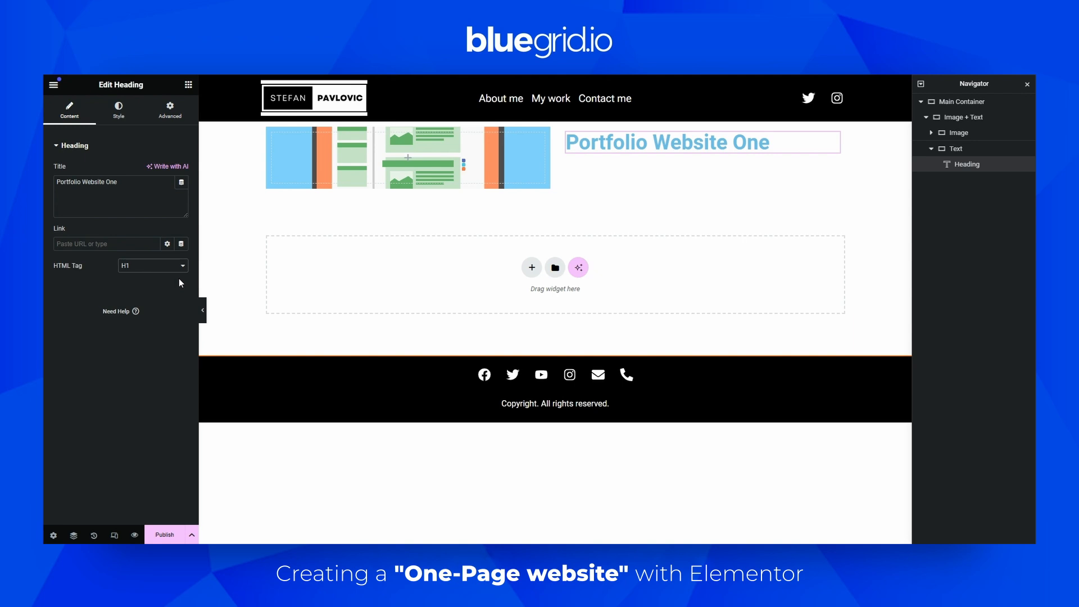
Style the heading with a global black text color and a global typography preset
{"action": "left_click", "coordinate": [121, 117]}
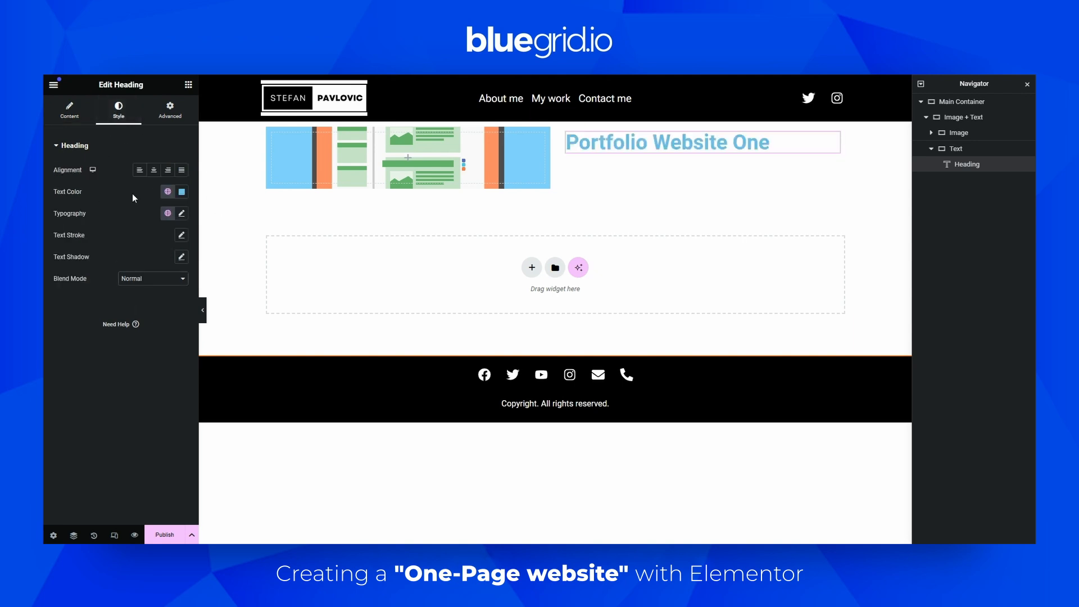
{"action": "left_click", "coordinate": [168, 191]}
{"action": "left_click", "coordinate": [81, 320]}
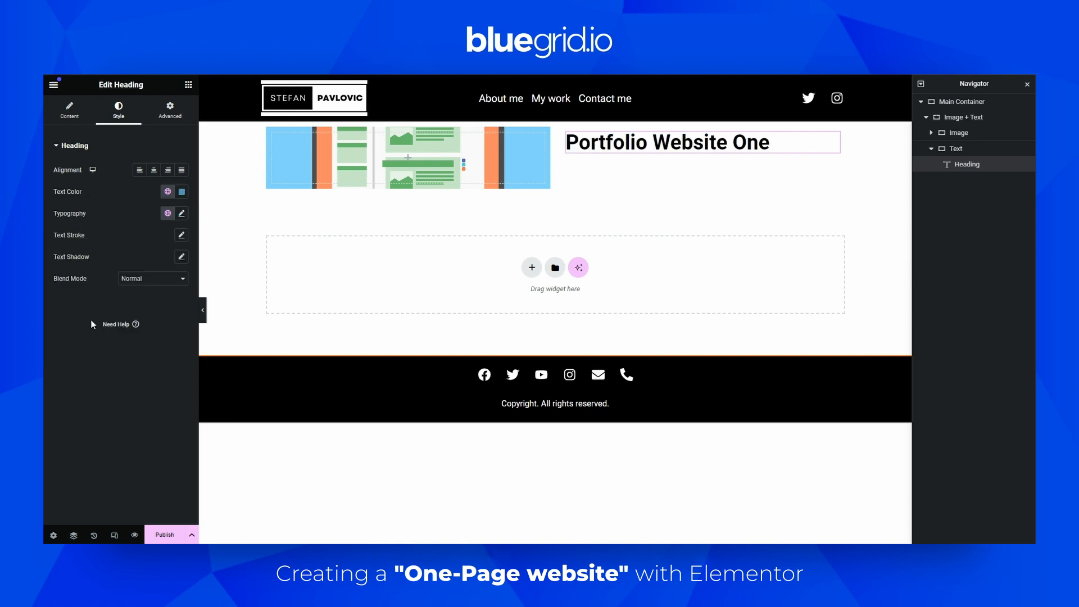
{"action": "left_click", "coordinate": [167, 213]}
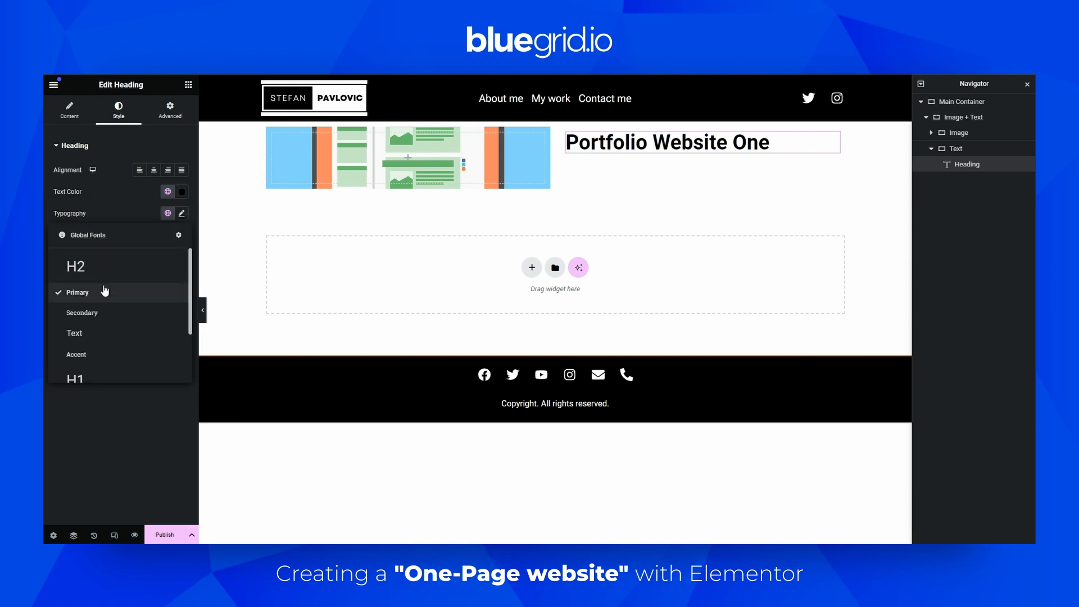
{"action": "scroll", "coordinate": [95, 295], "scroll_direction": "down", "scroll_amount": 2}
{"action": "left_click", "coordinate": [89, 304]}
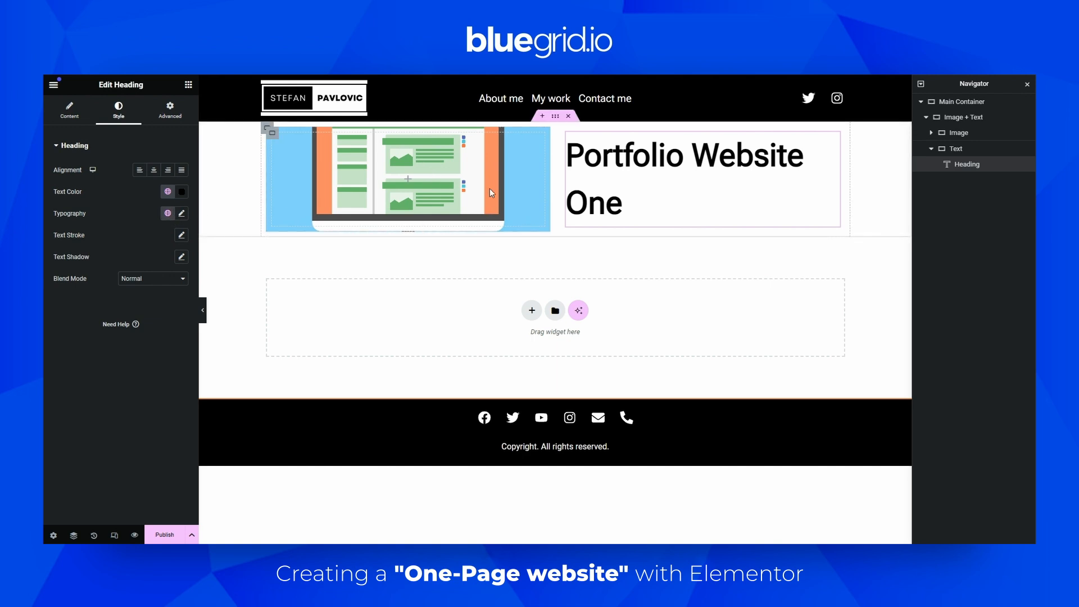
Add a Text Editor widget below the heading and replace its placeholder with pasted paragraph text
{"action": "left_click", "coordinate": [189, 85]}
{"action": "left_click_drag", "start_coordinate": [85, 371], "coordinate": [643, 224]}
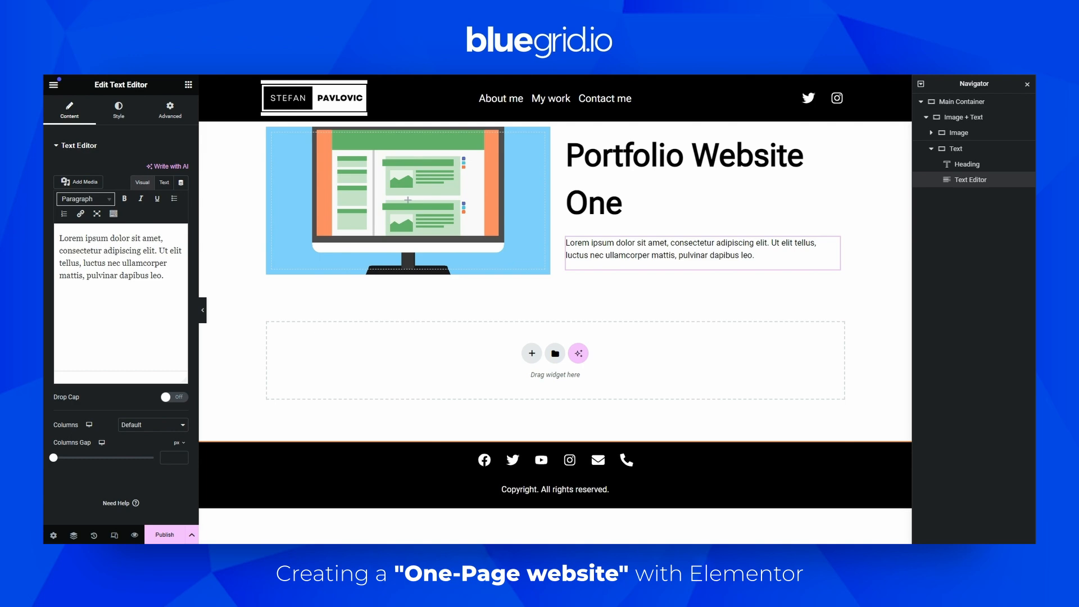
{"action": "left_click", "coordinate": [159, 265]}
{"action": "key", "text": "ctrl+a"}
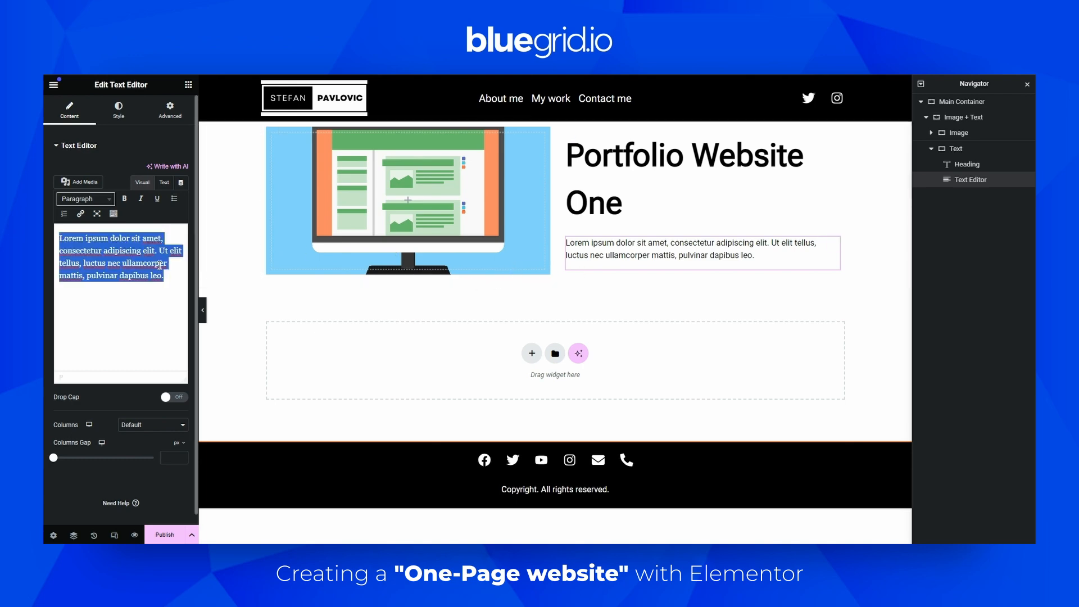
{"action": "type", "text": "It is a long established fact that a reader will be distracted by the readable content of a page when looking at its layout. The point of using Lorem Ipsum is that it has a more-or-less normal distribution of letters, as opposed to using 'Content here, content here', making it look like readable English. Many desktop publishing packages and web page editors now use Lorem Ipsum as their default model text, and a search for 'lorem ipsum' will uncover many web sites still in their infancy. Various versions have evolved over the years, sometimes by accident, sometimes on purpose (injected humour and the like)."}
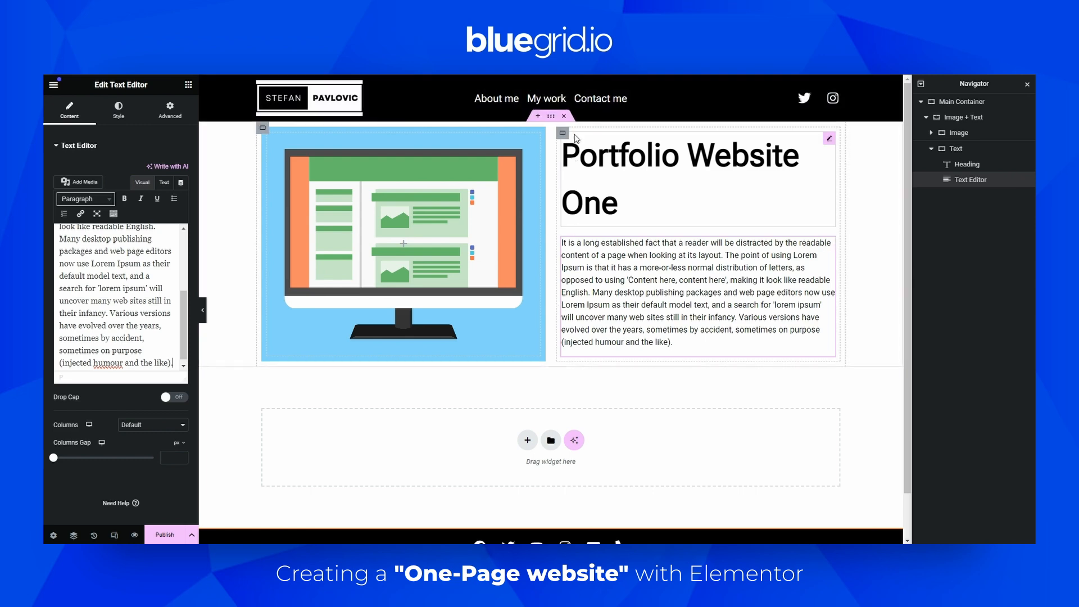
Preview the layout, then switch the heading's typography to the global H2 font
{"action": "key", "text": "ctrl+p"}
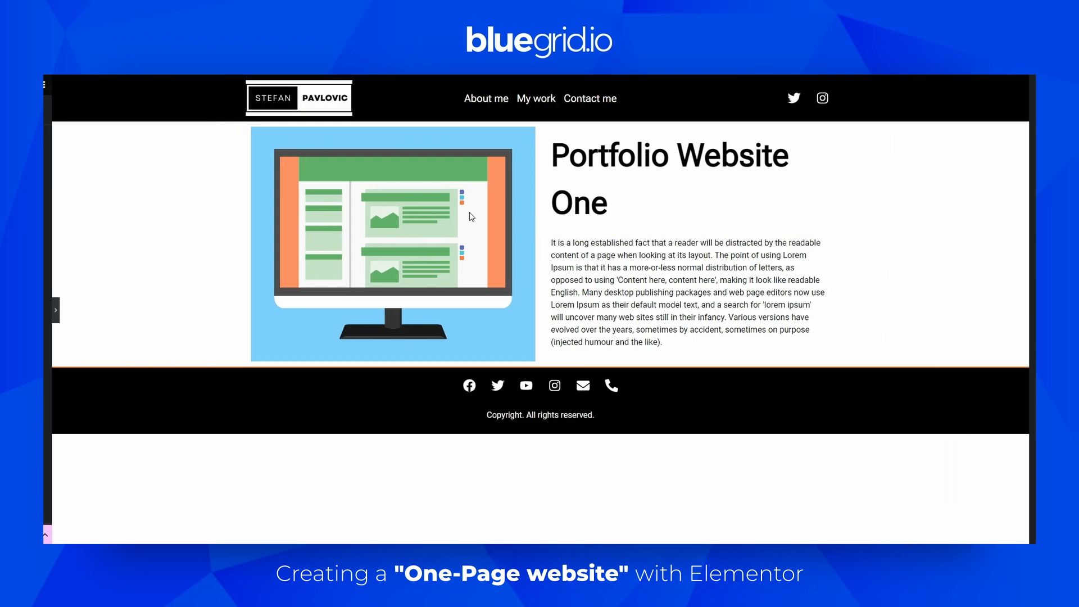
{"action": "left_click", "coordinate": [48, 310]}
{"action": "left_click", "coordinate": [636, 178]}
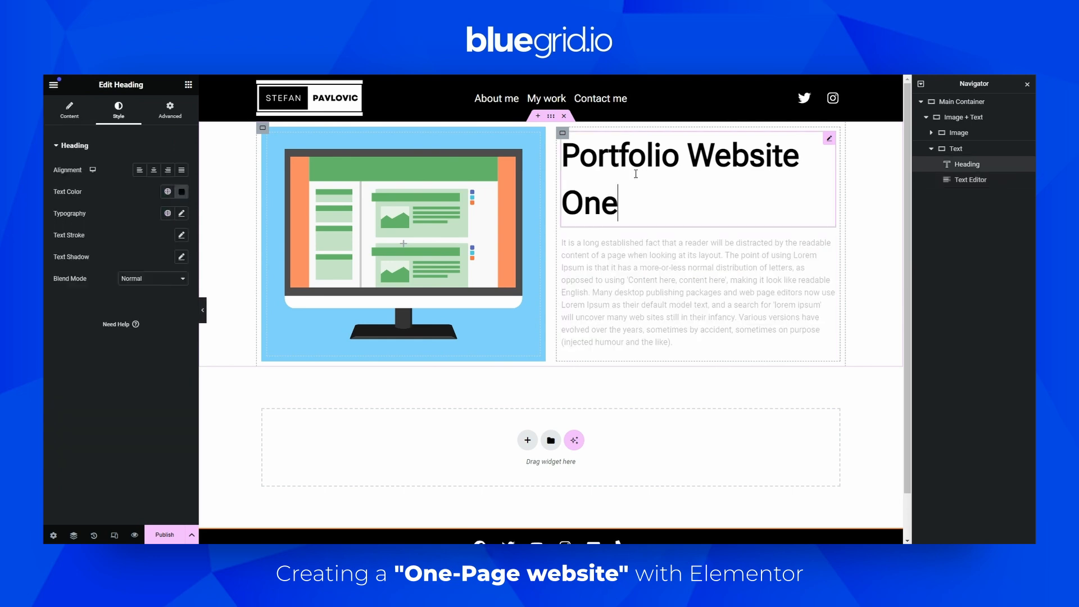
{"action": "left_click", "coordinate": [167, 214]}
{"action": "scroll", "coordinate": [112, 281], "scroll_direction": "down", "scroll_amount": 2}
{"action": "scroll", "coordinate": [106, 283], "scroll_direction": "up", "scroll_amount": 2}
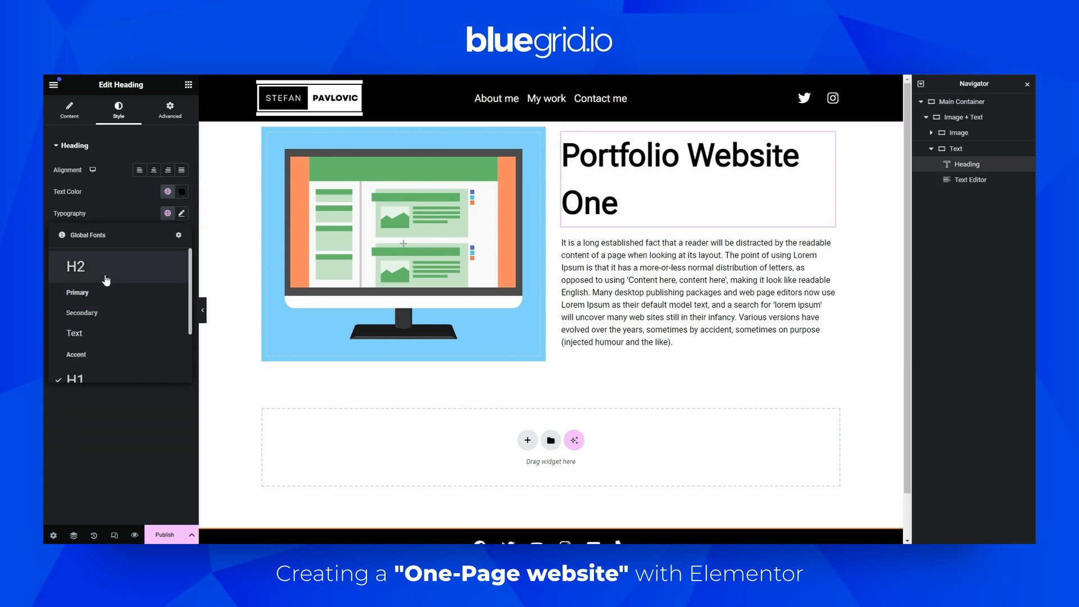
{"action": "left_click", "coordinate": [105, 277]}
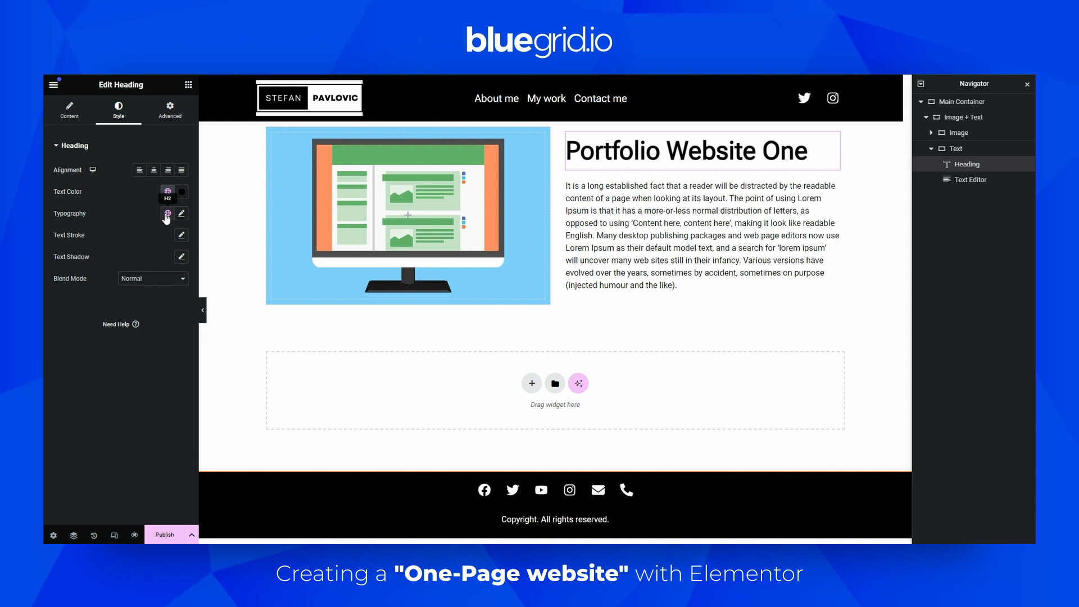
{"action": "left_click", "coordinate": [69, 109]}
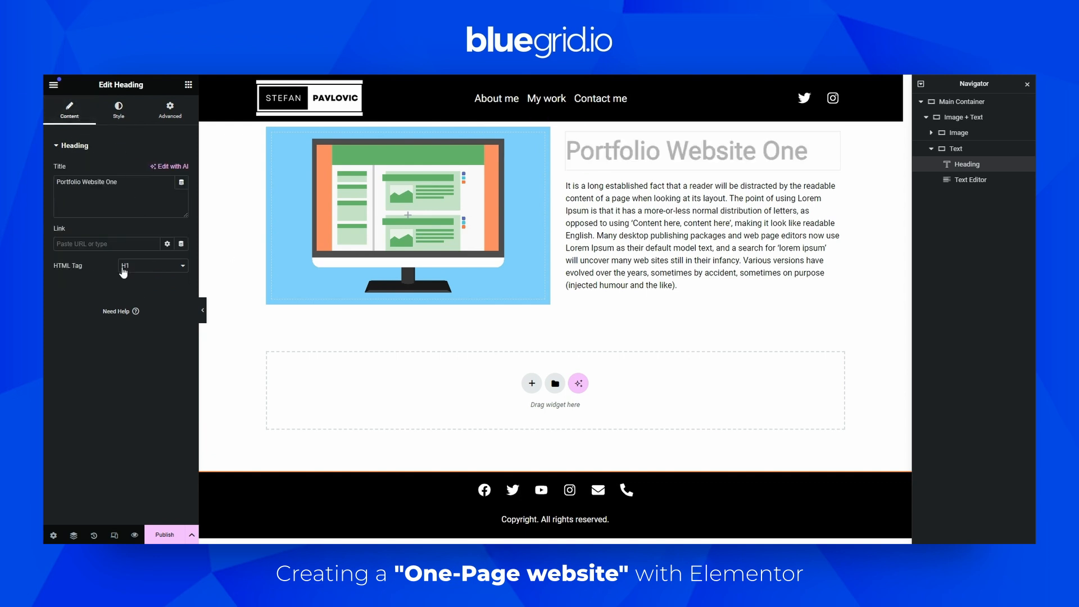
{"action": "left_click", "coordinate": [118, 112]}
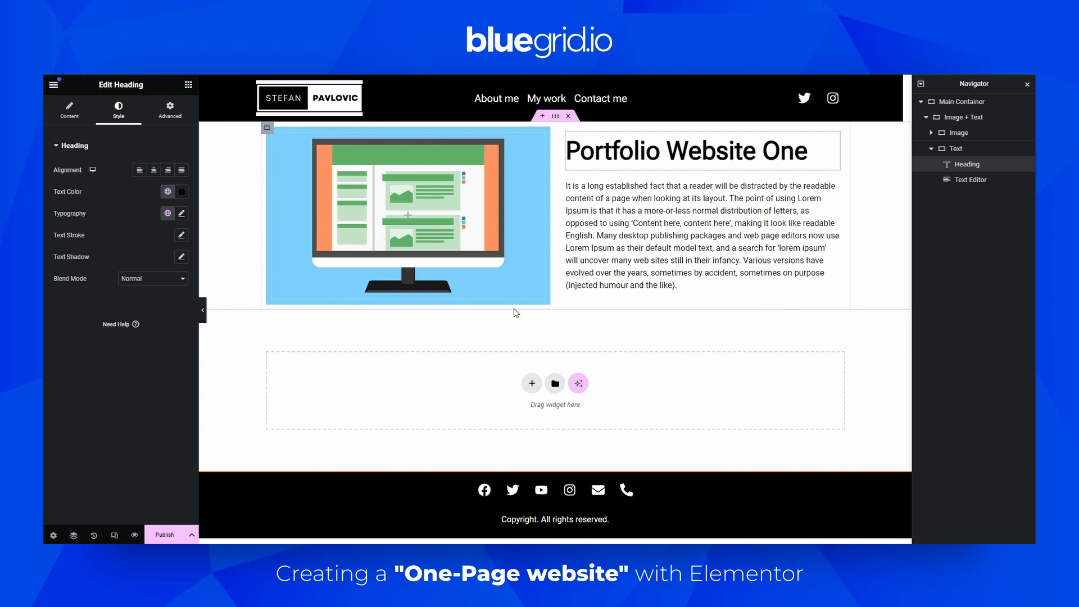
Add a new flexbox container below the Image + Text section
{"action": "left_click", "coordinate": [930, 148]}
{"action": "left_click", "coordinate": [926, 117]}
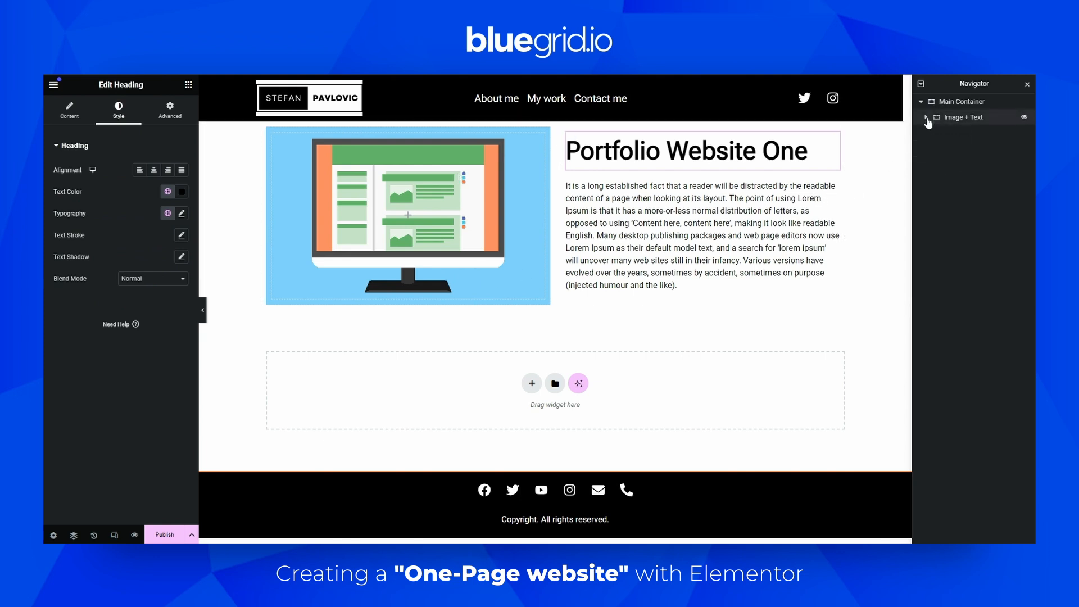
{"action": "left_click", "coordinate": [188, 84]}
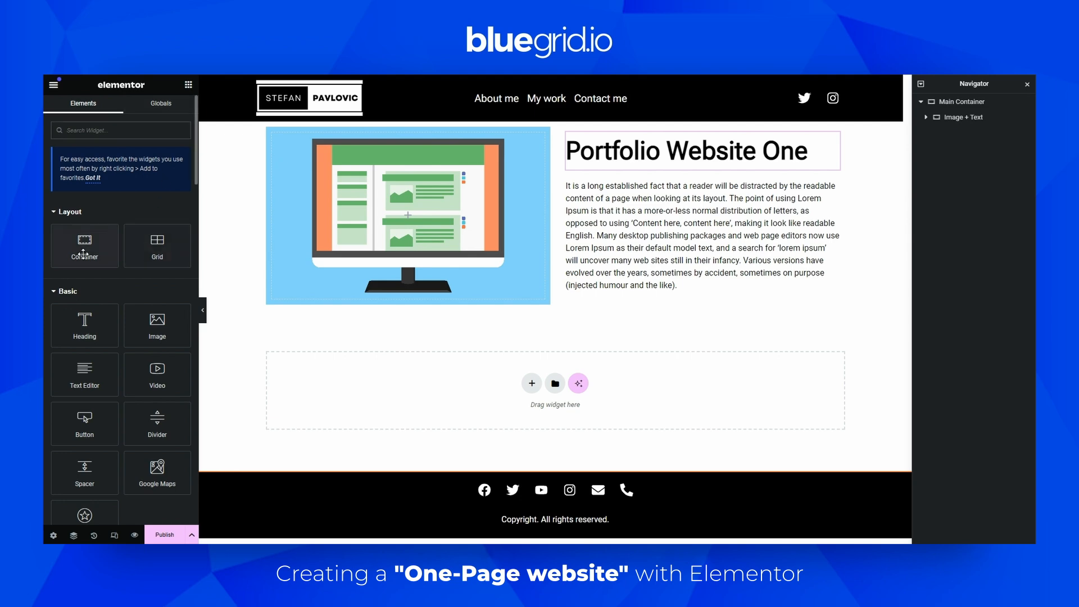
{"action": "left_click", "coordinate": [531, 384]}
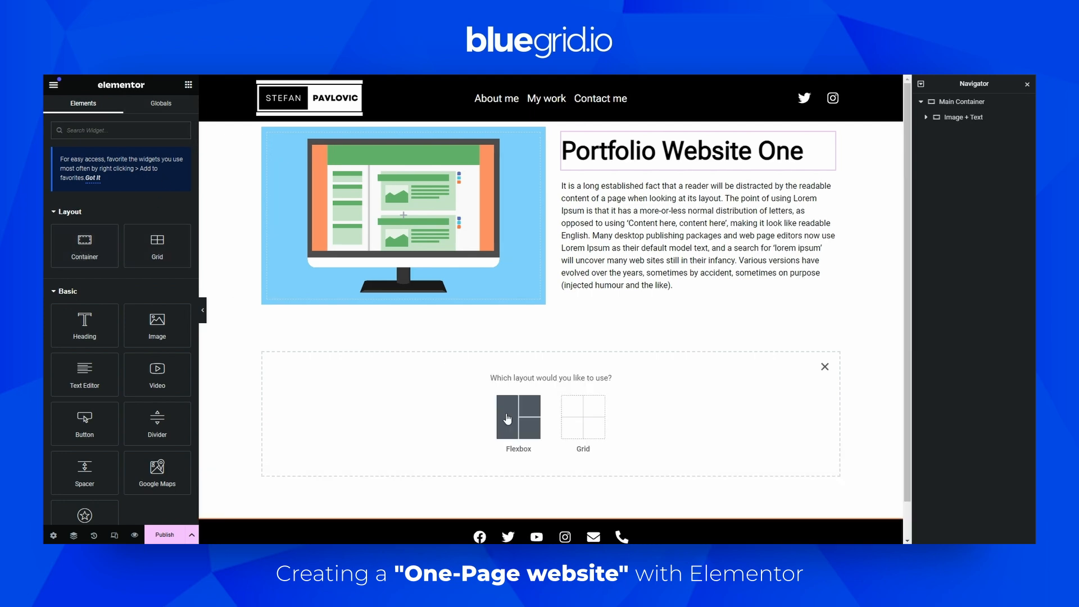
{"action": "left_click", "coordinate": [514, 421]}
{"action": "left_click", "coordinate": [420, 416]}
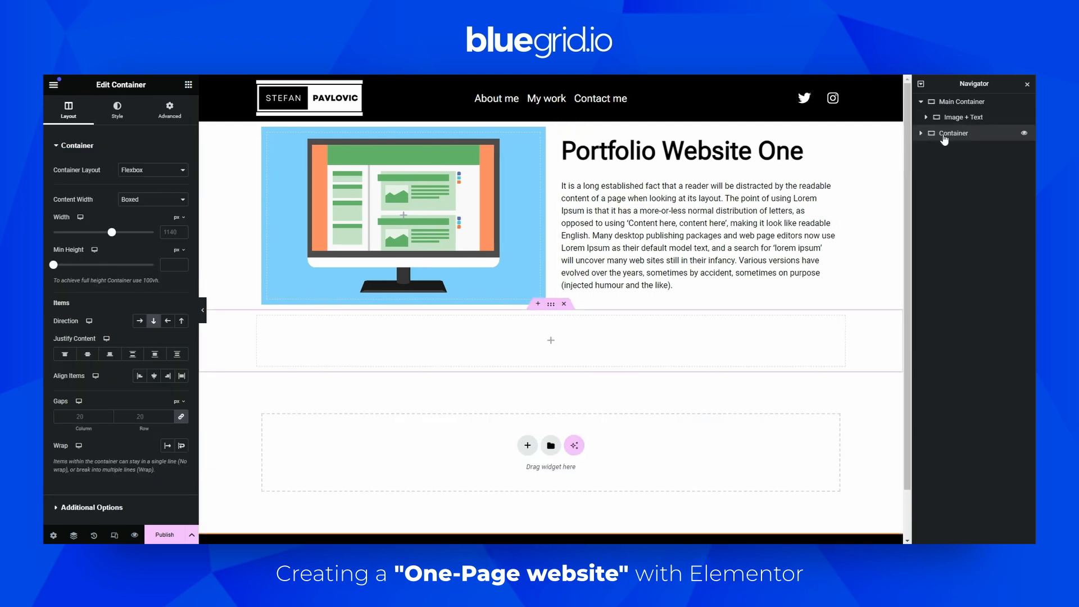
Move the new container into the Main Container below Image + Text, removing the original outside copy
{"action": "right_click", "coordinate": [942, 134]}
{"action": "left_click", "coordinate": [930, 204]}
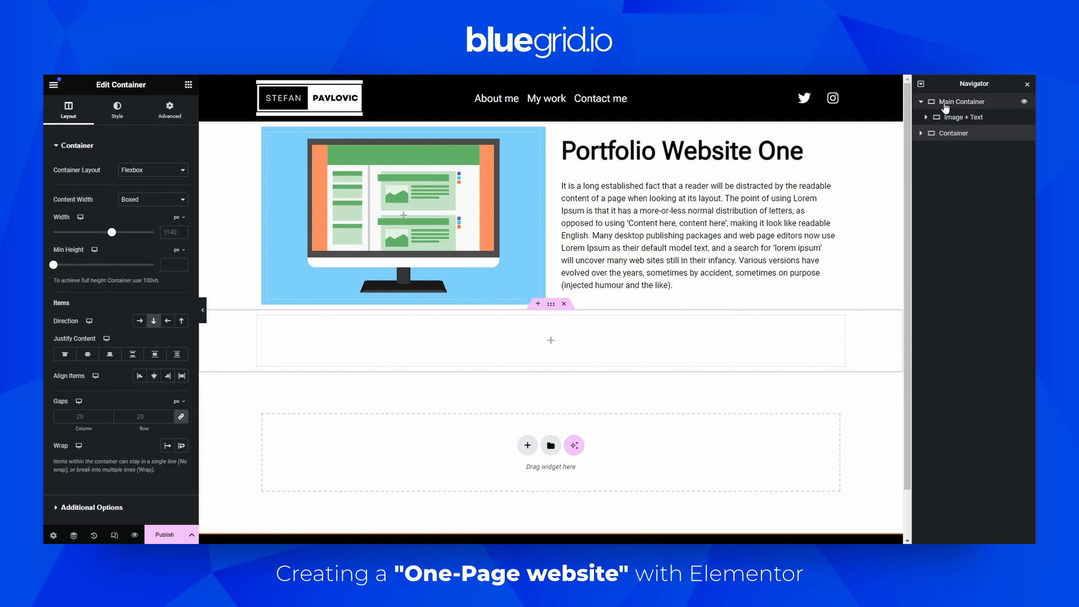
{"action": "right_click", "coordinate": [945, 103]}
{"action": "left_click", "coordinate": [945, 194]}
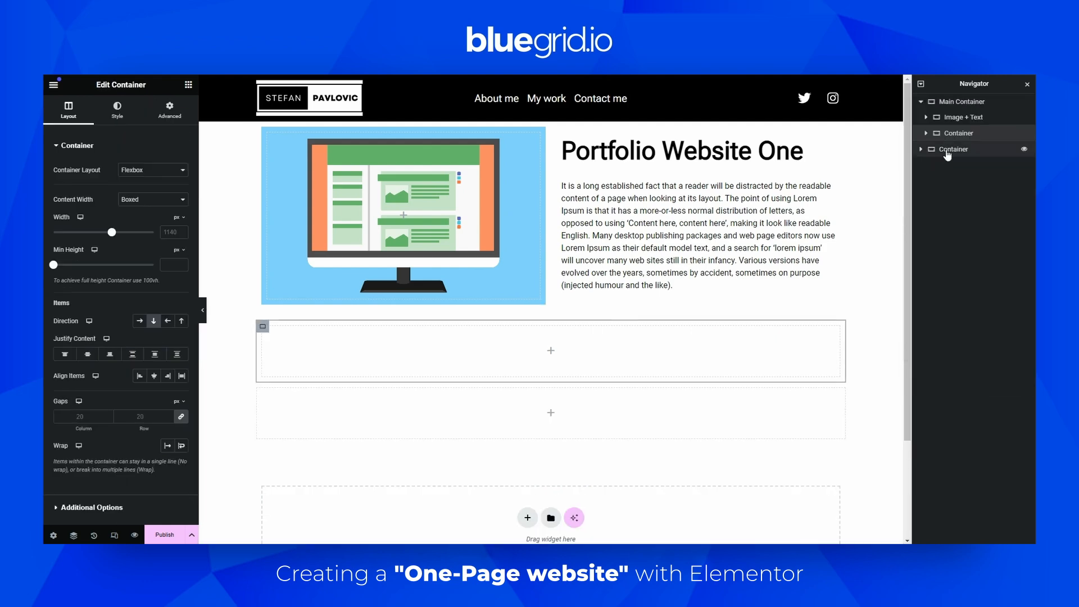
{"action": "right_click", "coordinate": [948, 150]}
{"action": "left_click", "coordinate": [929, 414]}
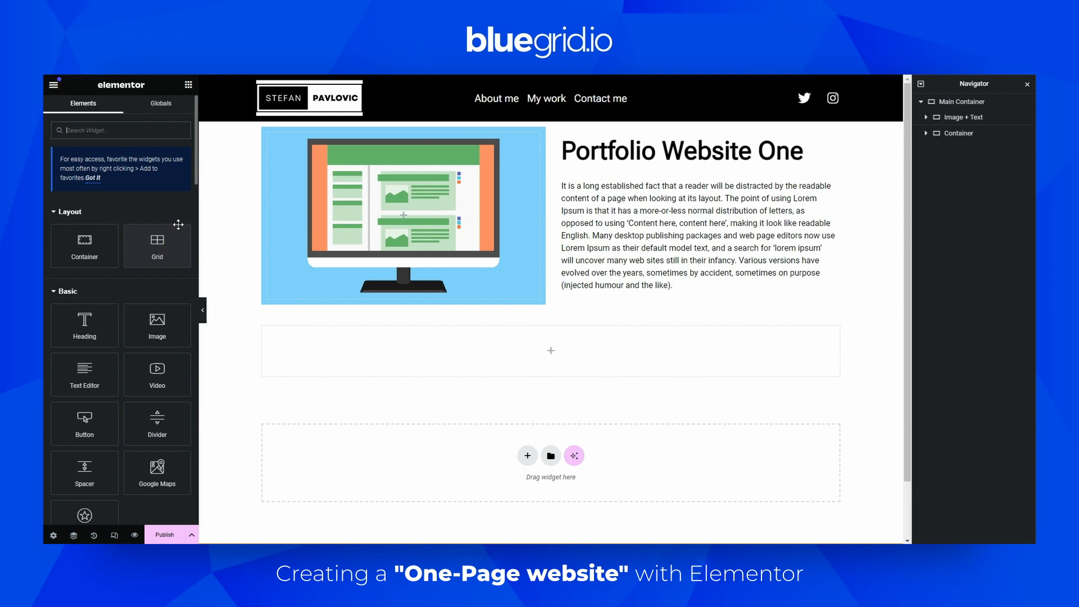
Add a Grid container inside the Main Container, delete the empty flexbox container, and select the grid
{"action": "left_click_drag", "start_coordinate": [157, 239], "coordinate": [501, 383]}
{"action": "right_click", "coordinate": [941, 137]}
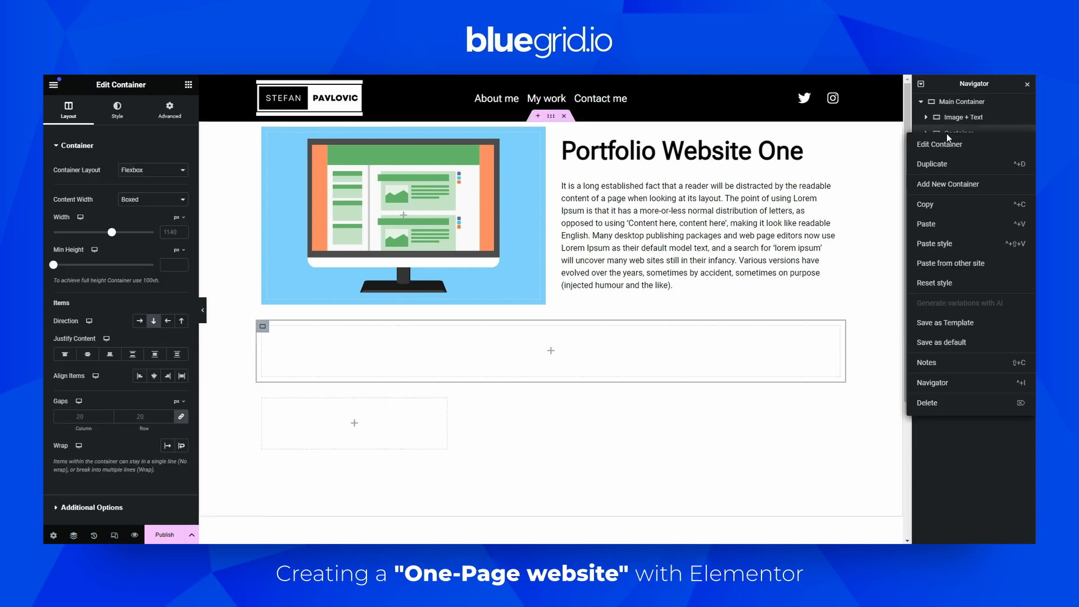
{"action": "left_click", "coordinate": [927, 403]}
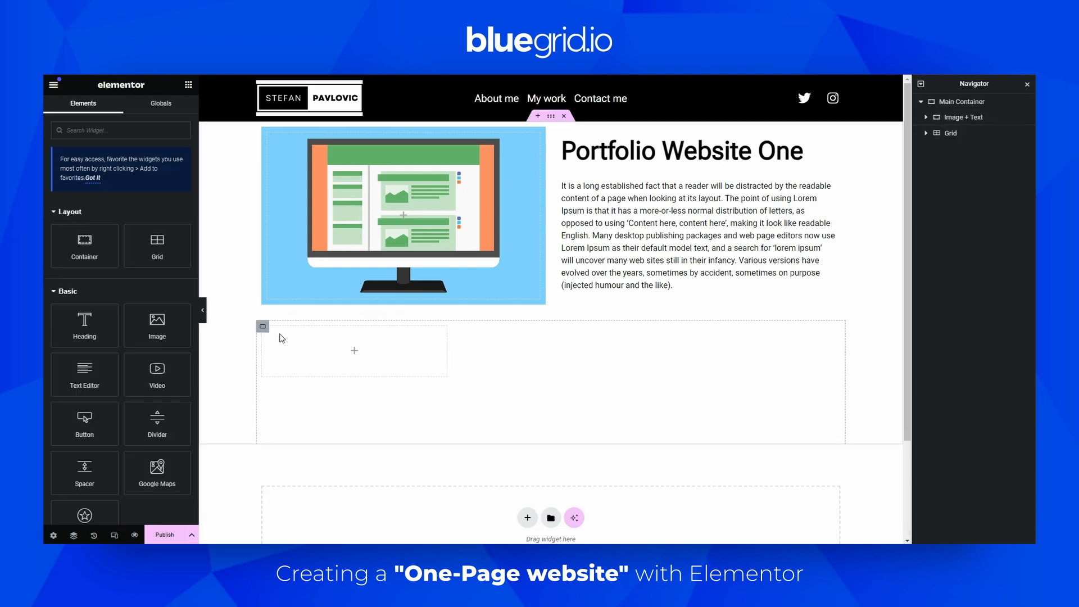
{"action": "left_click", "coordinate": [263, 326]}
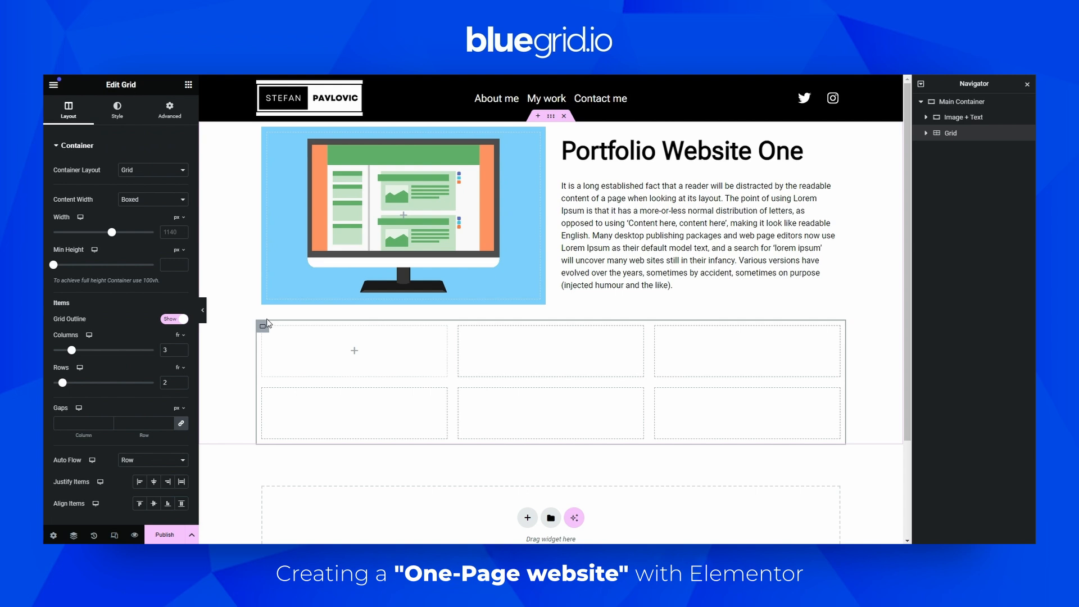
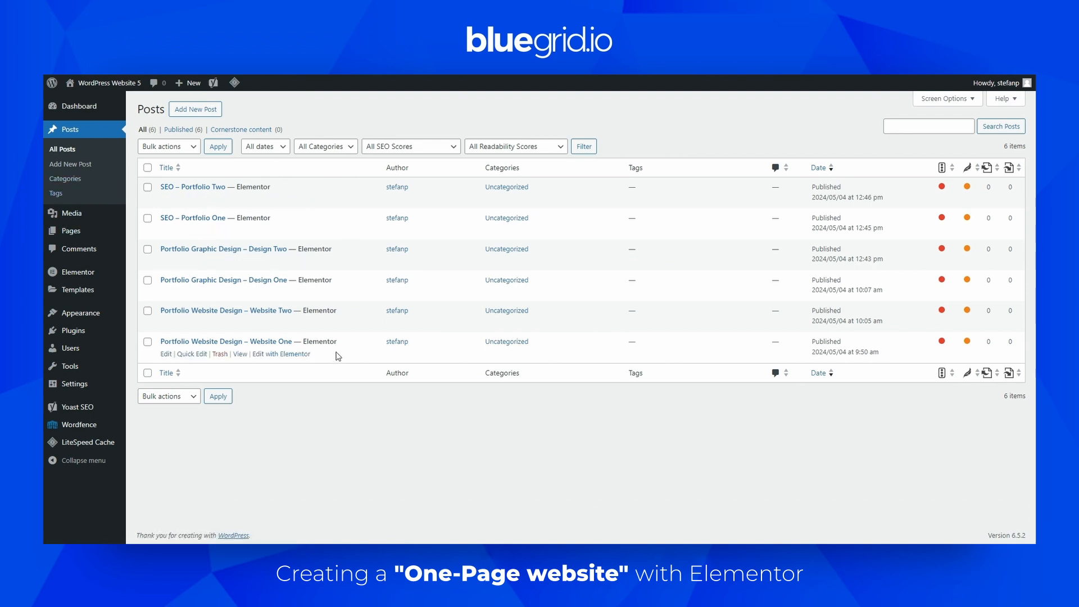
Open the portfolio website page in the Elementor editor from the Pages list
{"action": "mouse_move", "coordinate": [100, 232]}
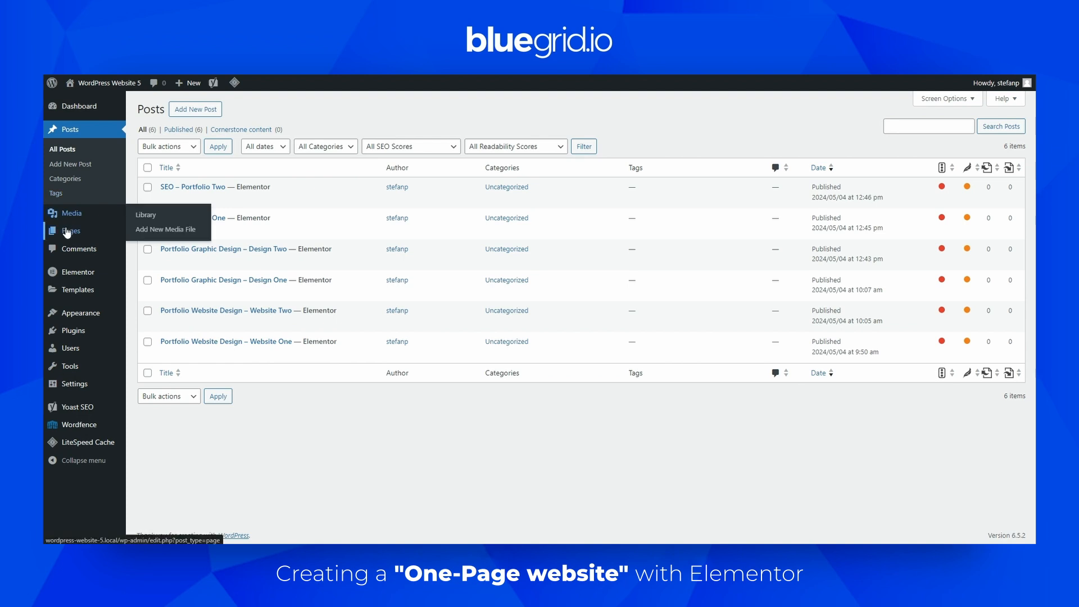
{"action": "left_click", "coordinate": [149, 232]}
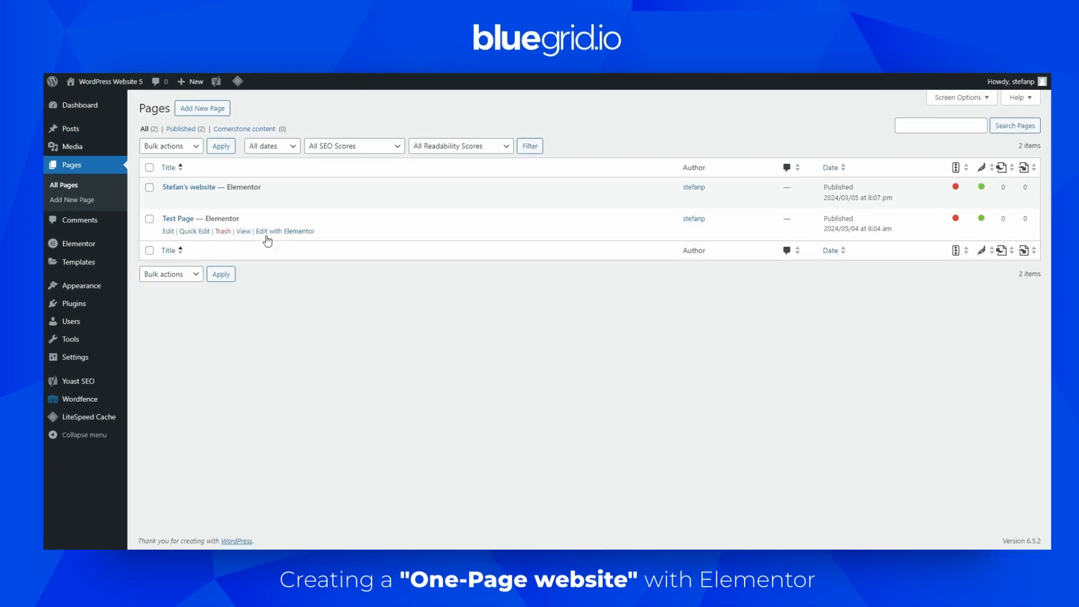
{"action": "left_click", "coordinate": [320, 209]}
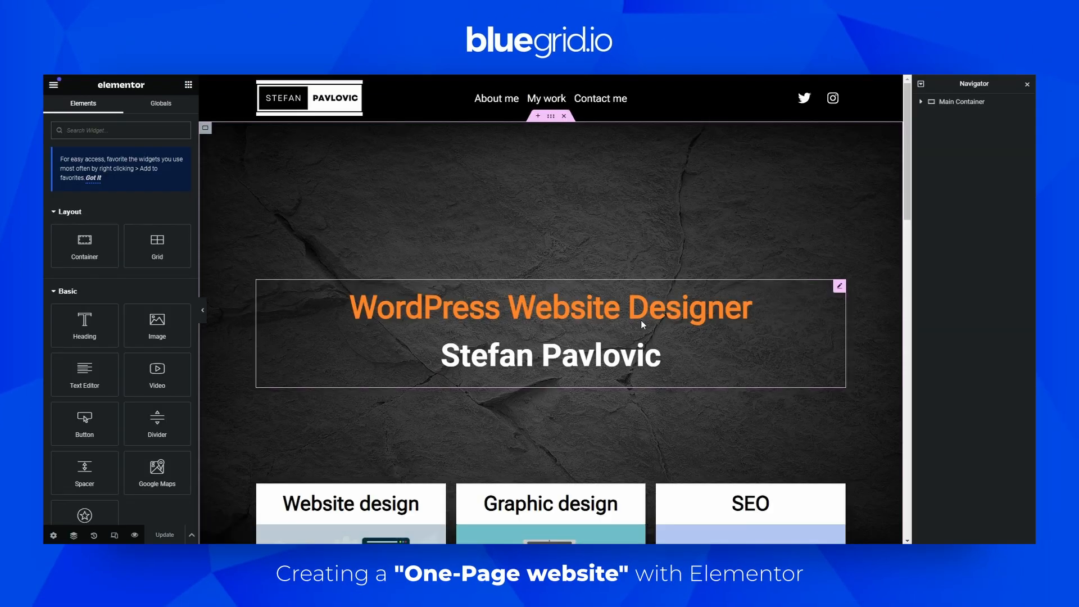
Create a new loop item template for the My work Loop Grid, saving the page changes first
{"action": "scroll", "coordinate": [640, 319], "scroll_direction": "down", "scroll_amount": 5}
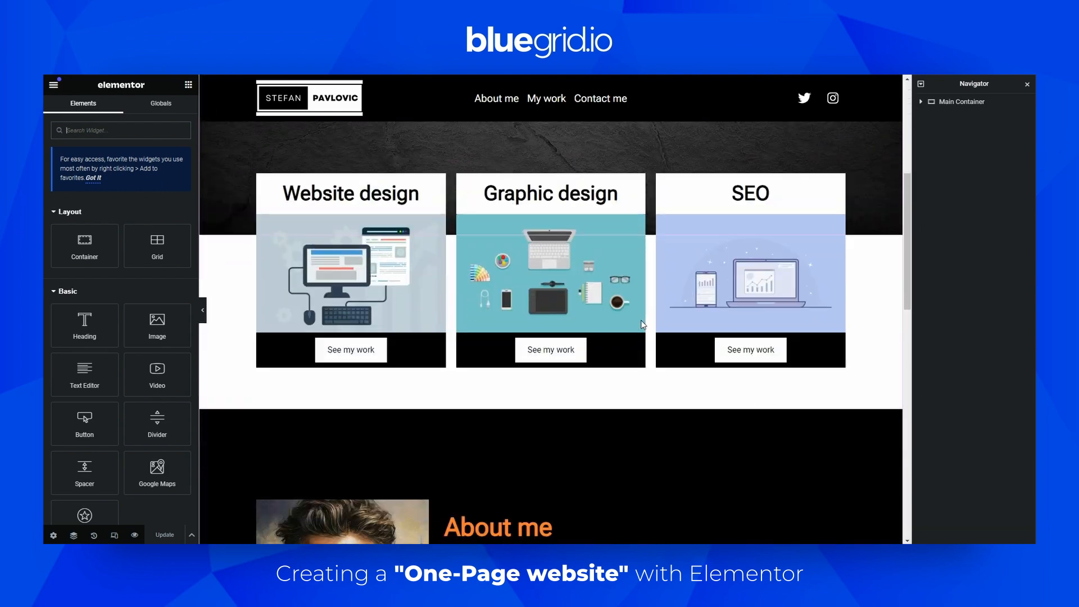
{"action": "scroll", "coordinate": [641, 320], "scroll_direction": "down", "scroll_amount": 10}
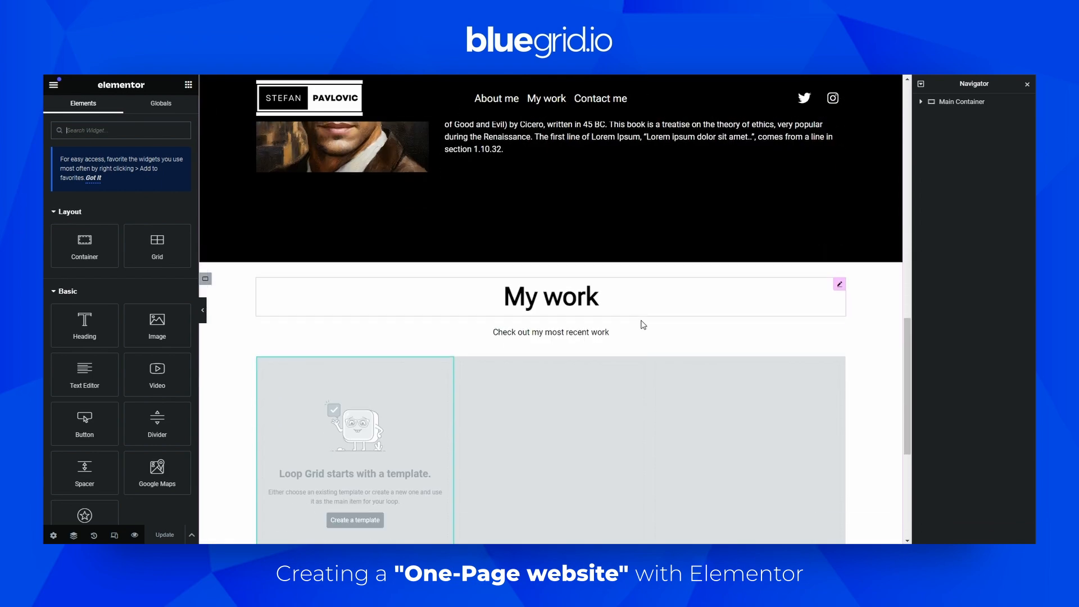
{"action": "scroll", "coordinate": [595, 286], "scroll_direction": "up", "scroll_amount": 1}
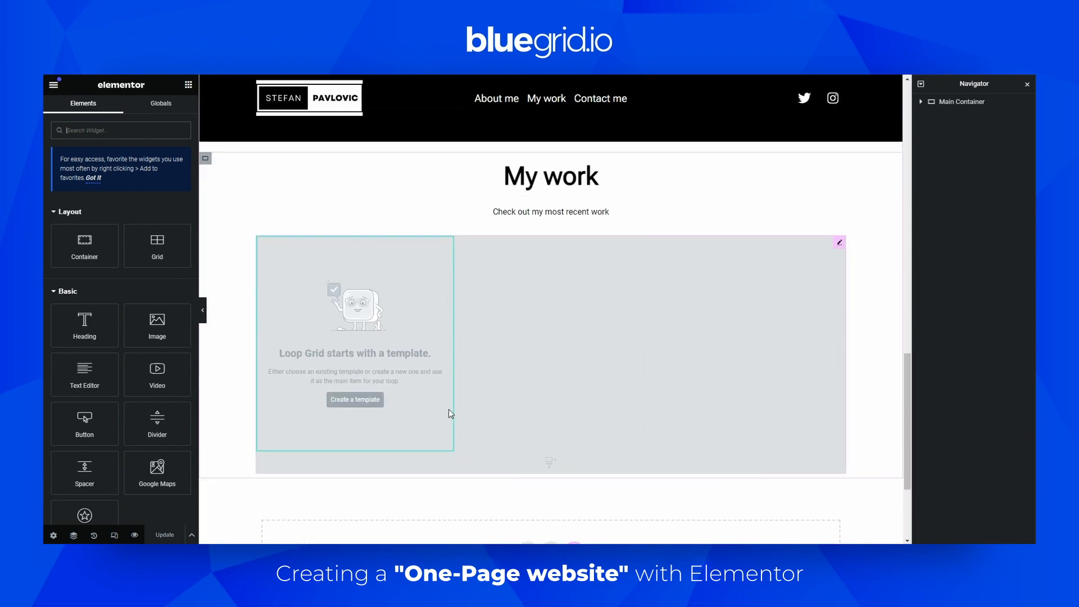
{"action": "left_click", "coordinate": [839, 242]}
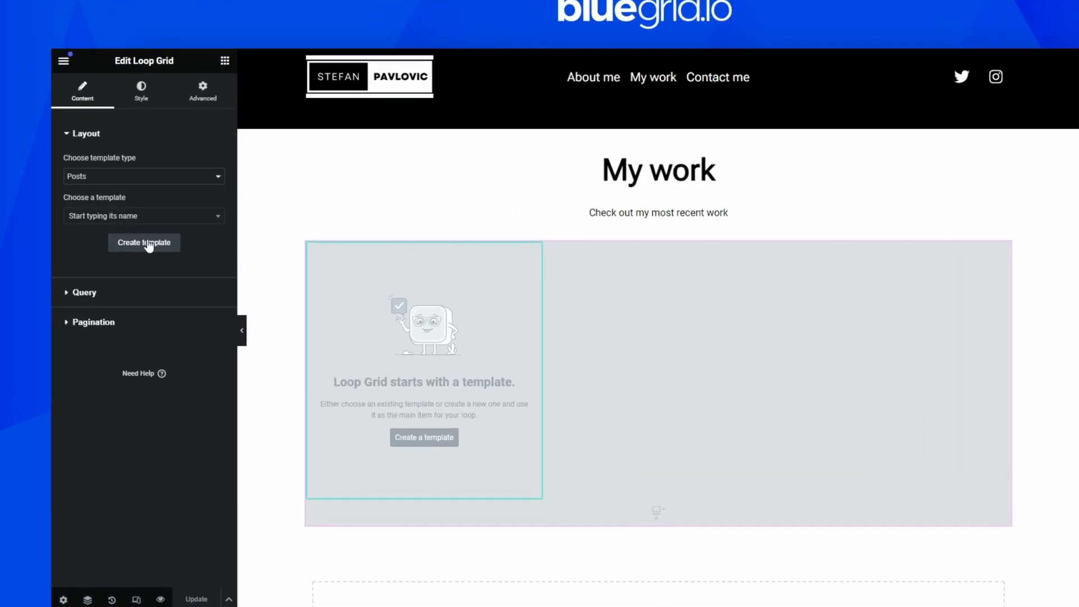
{"action": "left_click", "coordinate": [149, 245]}
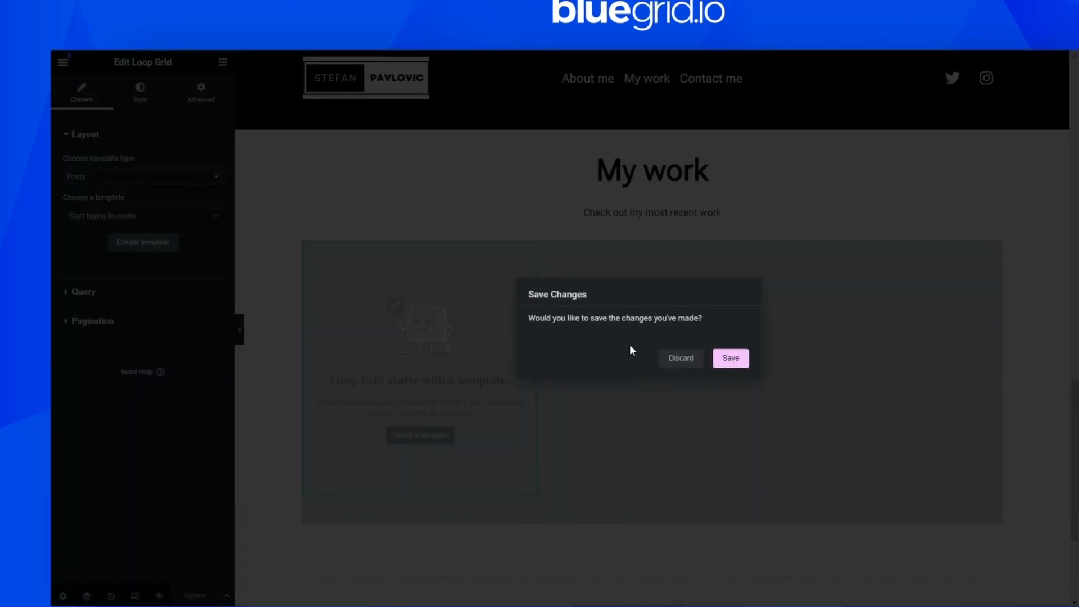
{"action": "left_click", "coordinate": [739, 360]}
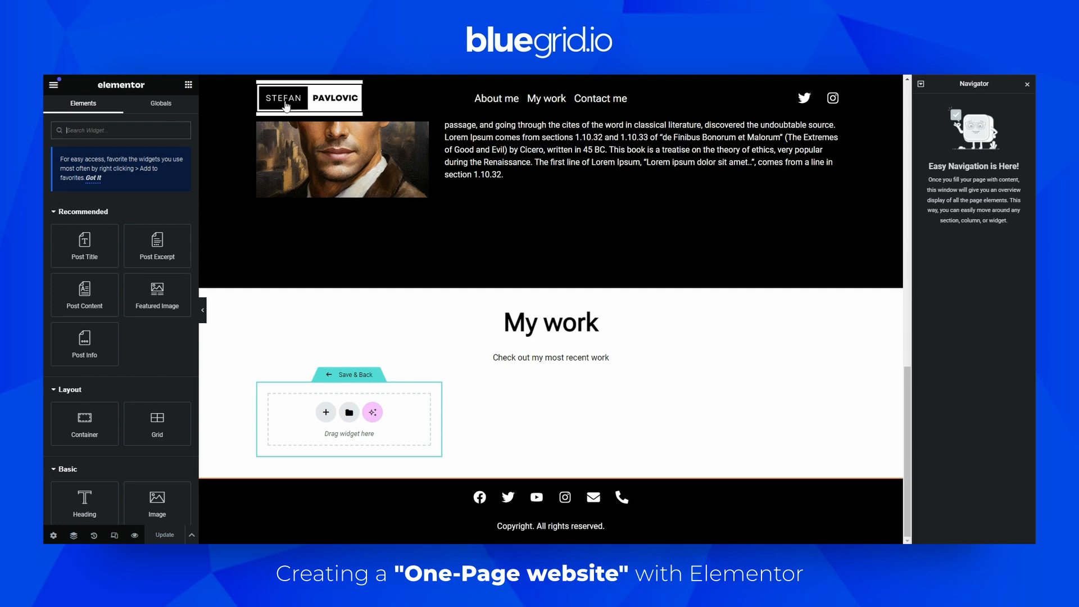
{"action": "left_click", "coordinate": [54, 84]}
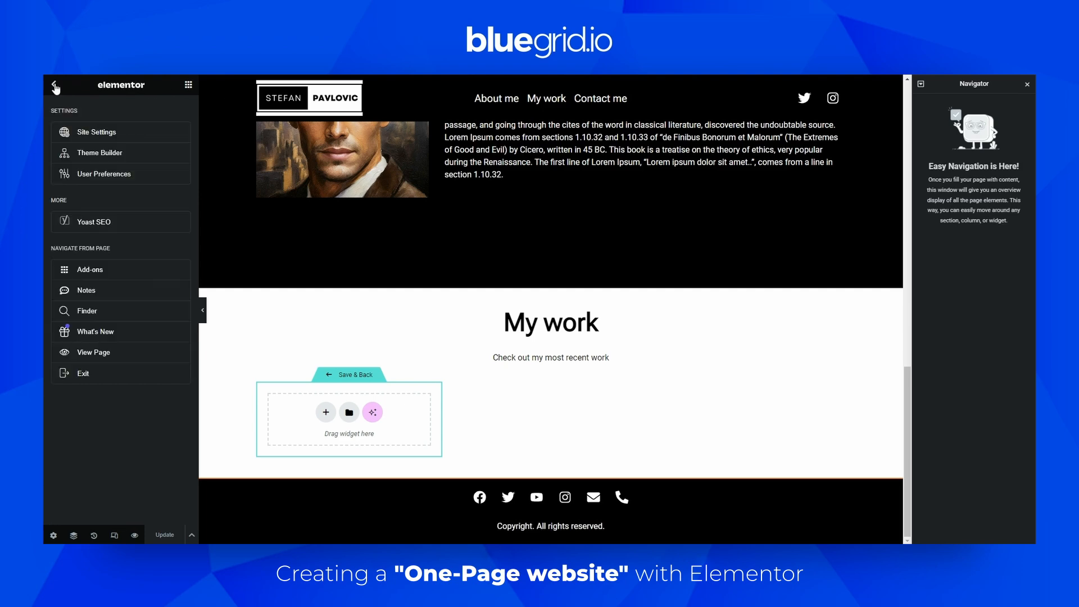
{"action": "left_click", "coordinate": [85, 374]}
{"action": "left_click", "coordinate": [188, 84]}
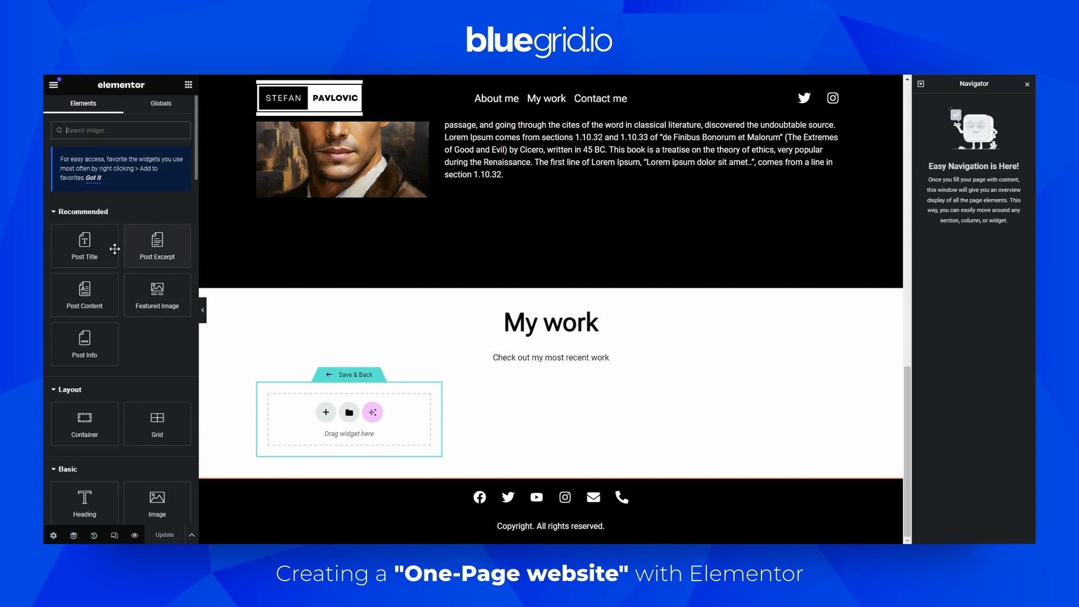
Add a Post Title widget to the loop item template and check its preview settings
{"action": "left_click_drag", "start_coordinate": [82, 242], "coordinate": [341, 413]}
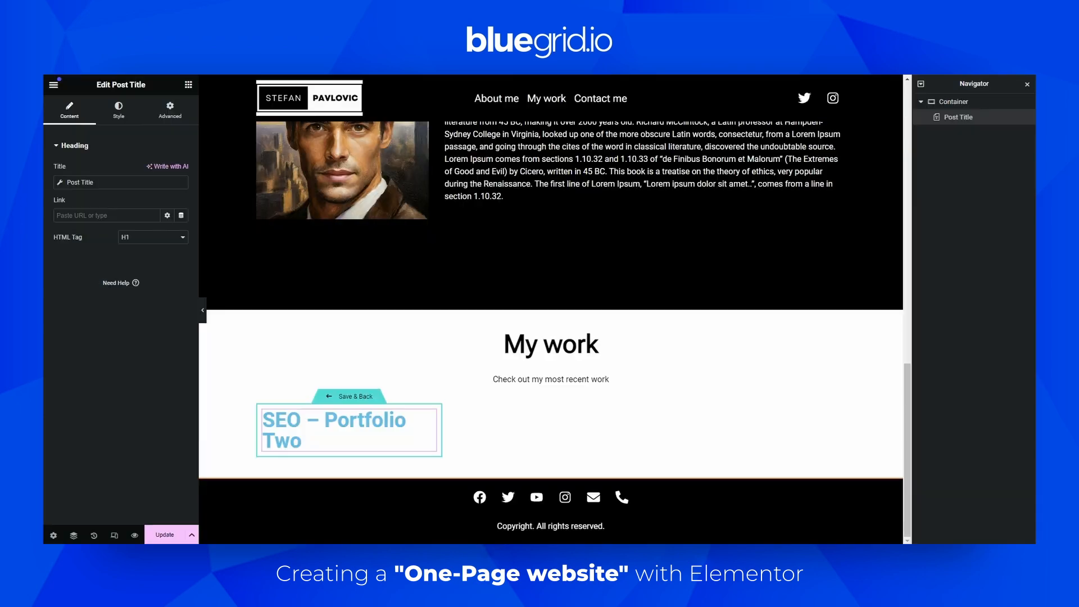
{"action": "left_click", "coordinate": [55, 535]}
{"action": "left_click", "coordinate": [120, 238]}
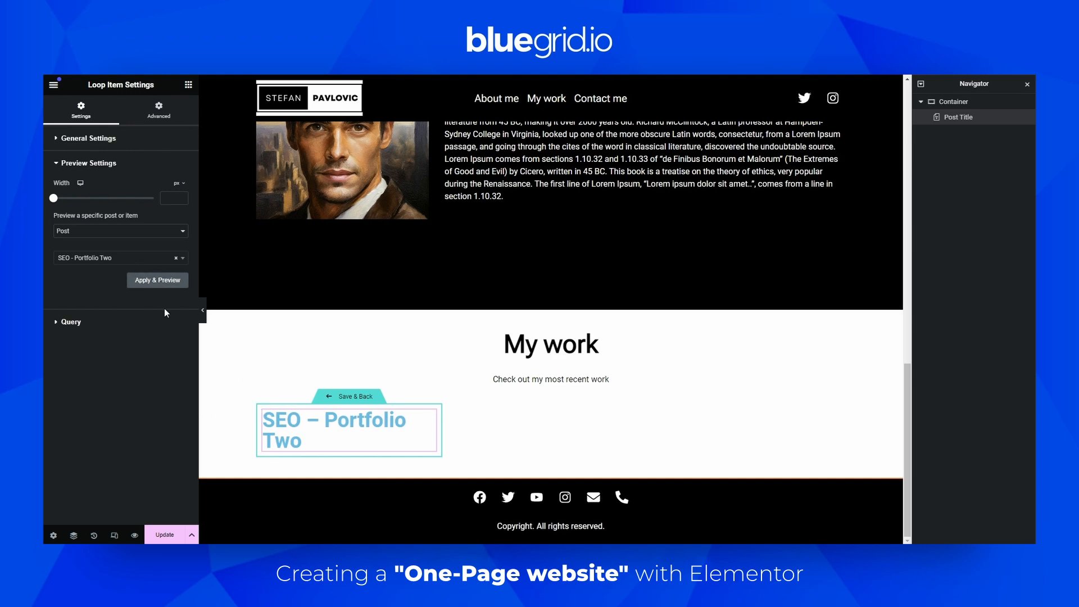
{"action": "left_click", "coordinate": [188, 84]}
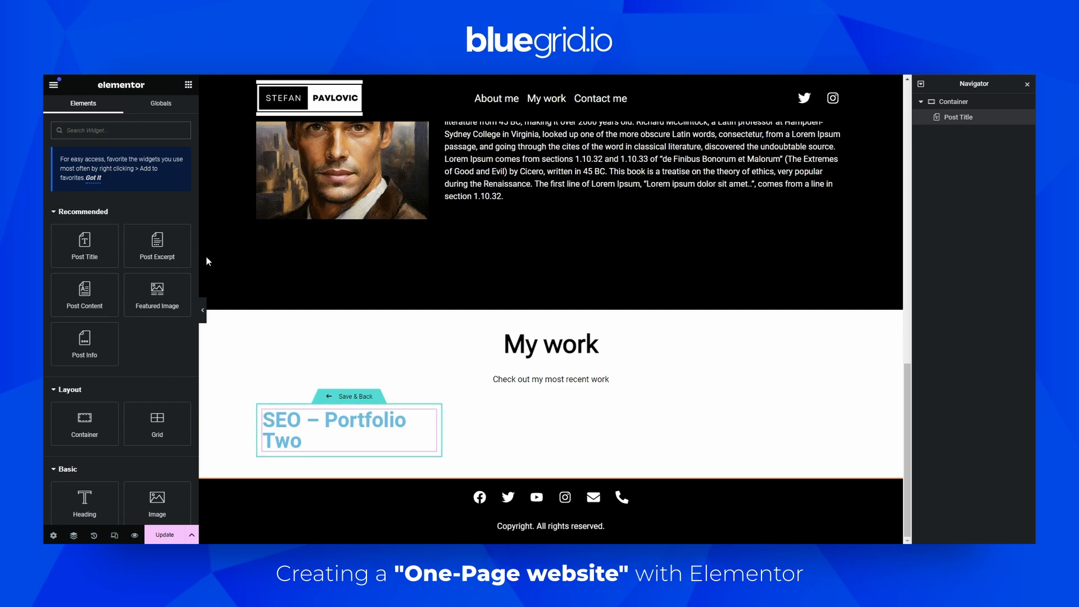
Add a Featured Image widget below the post title and set the title's HTML tag to H3
{"action": "left_click_drag", "start_coordinate": [157, 289], "coordinate": [313, 437]}
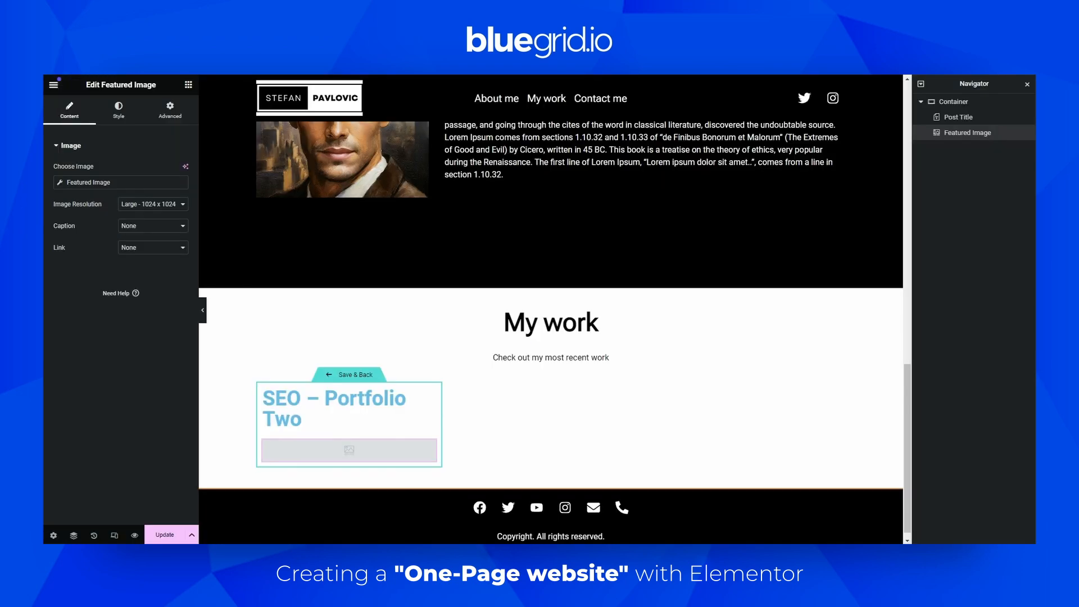
{"action": "left_click", "coordinate": [376, 400]}
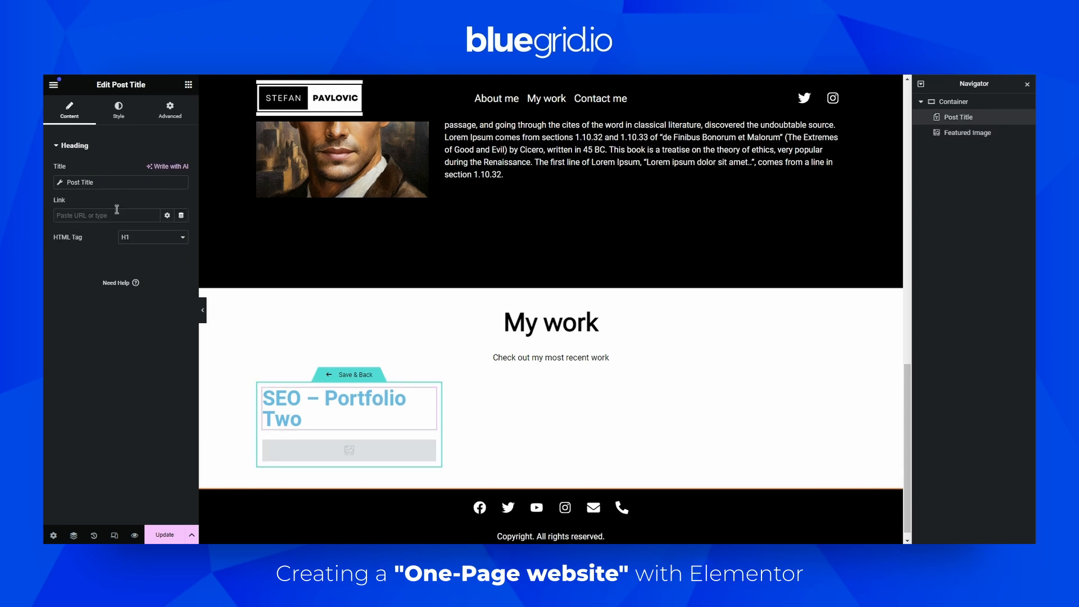
{"action": "left_click", "coordinate": [129, 242]}
{"action": "left_click", "coordinate": [129, 256]}
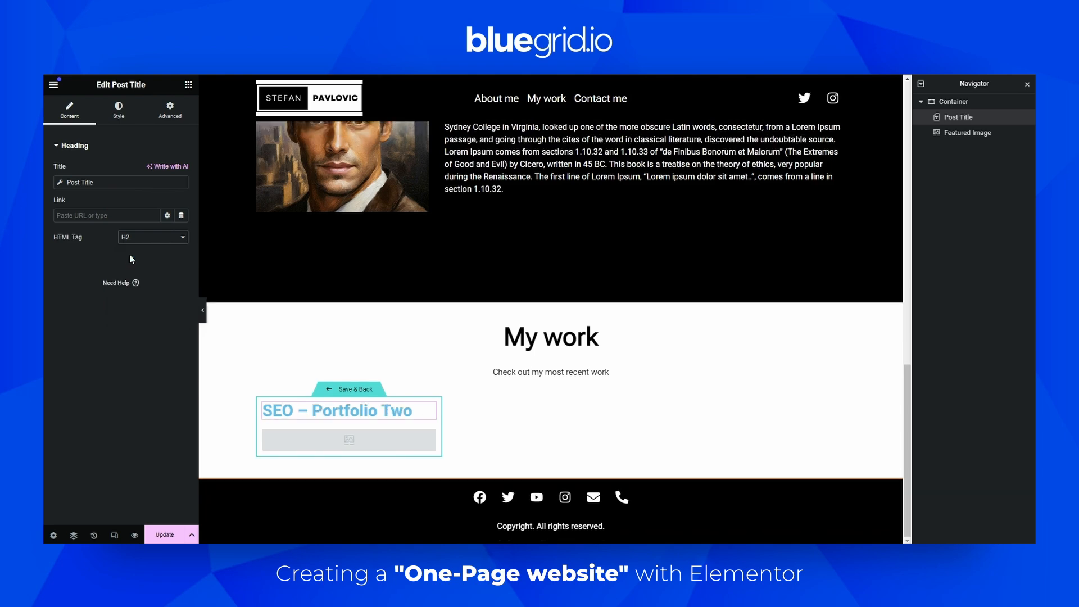
{"action": "left_click", "coordinate": [139, 241]}
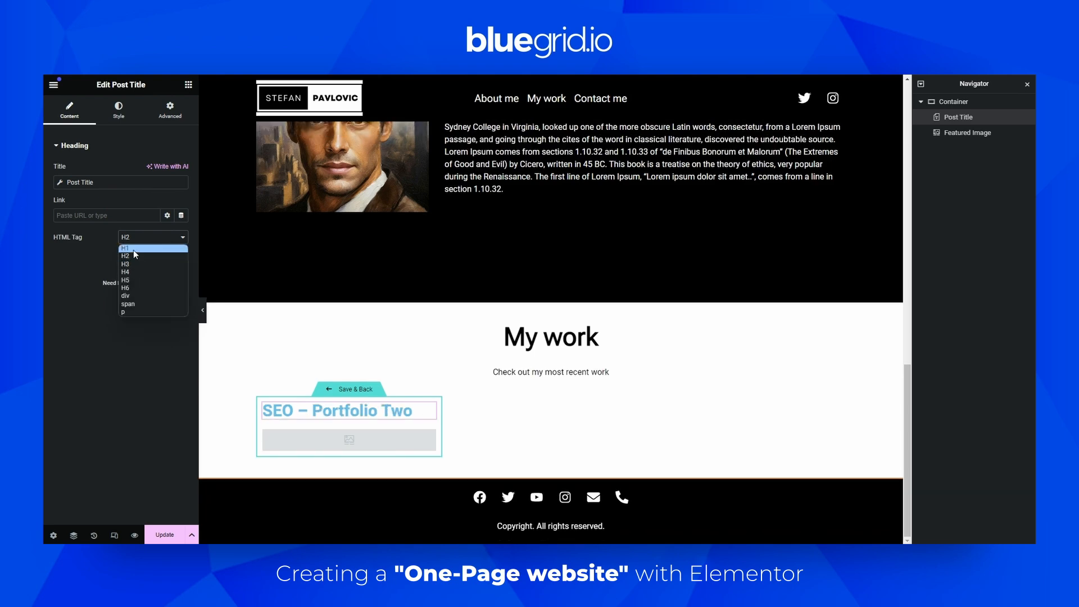
{"action": "left_click", "coordinate": [130, 264]}
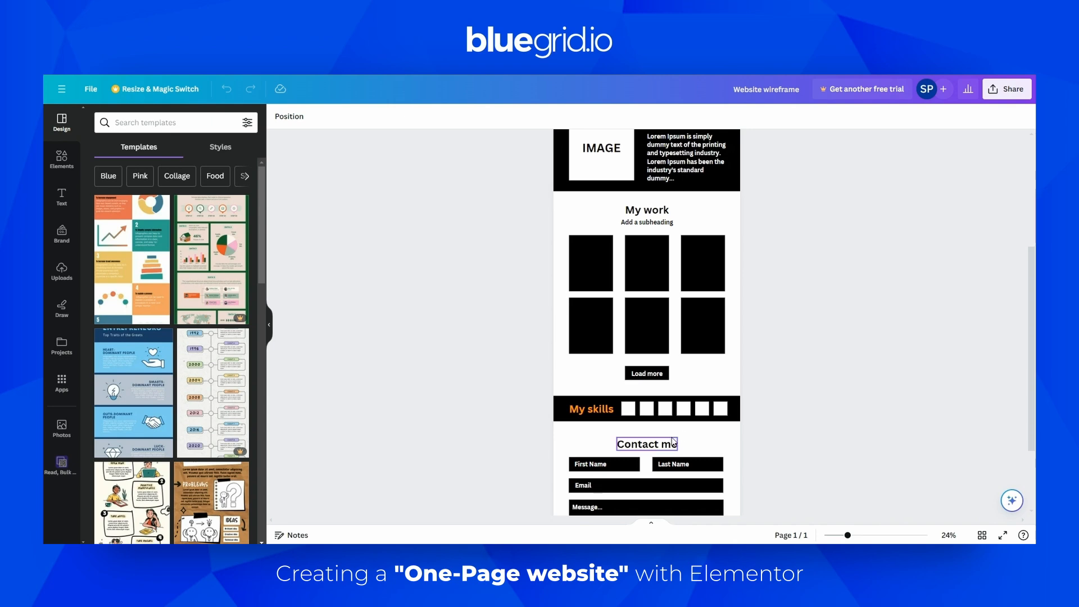
Set the post title's text color to the global White and its typography to the global Button text font
{"action": "scroll", "coordinate": [682, 419], "scroll_direction": "up", "scroll_amount": 3}
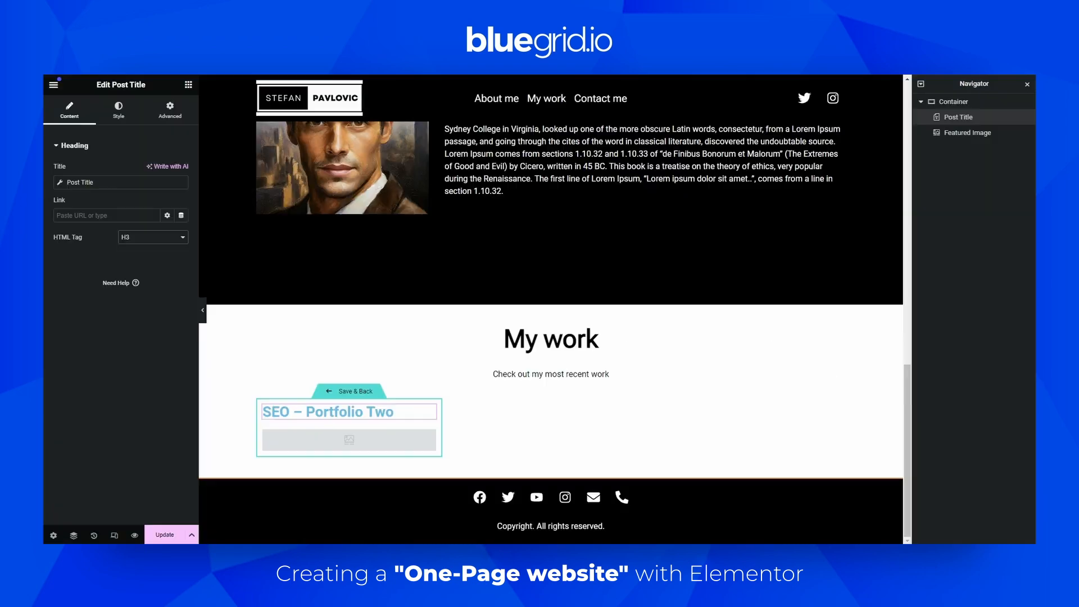
{"action": "left_click", "coordinate": [118, 112]}
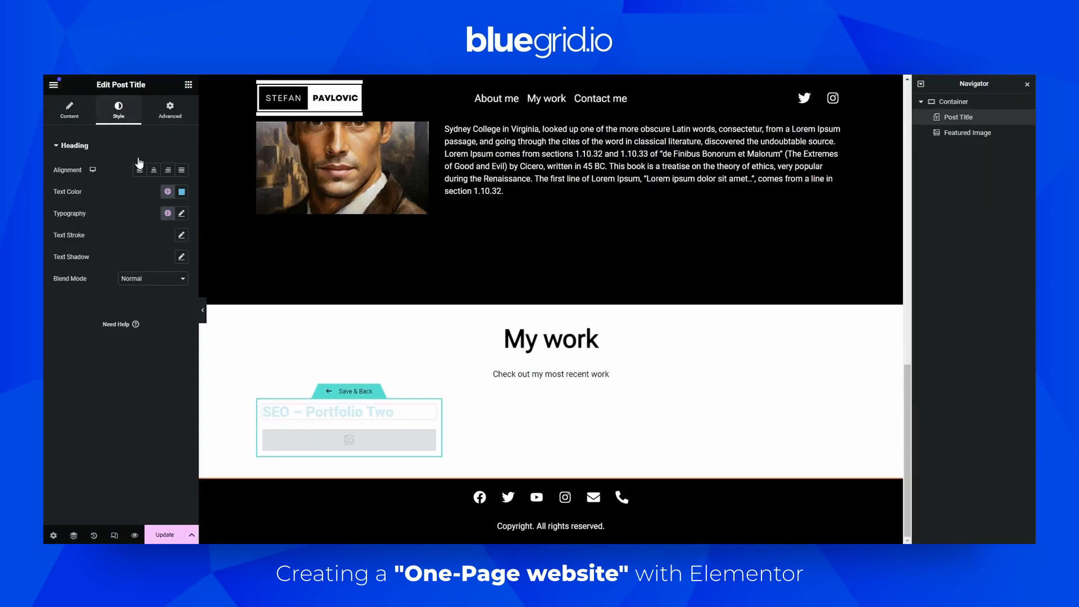
{"action": "left_click", "coordinate": [168, 192]}
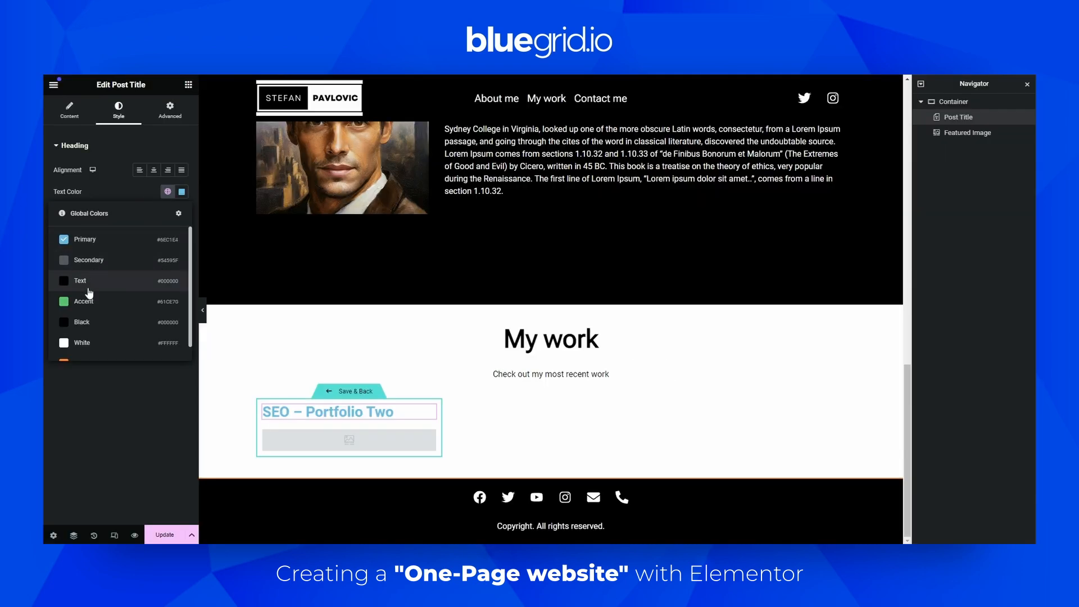
{"action": "left_click", "coordinate": [81, 342]}
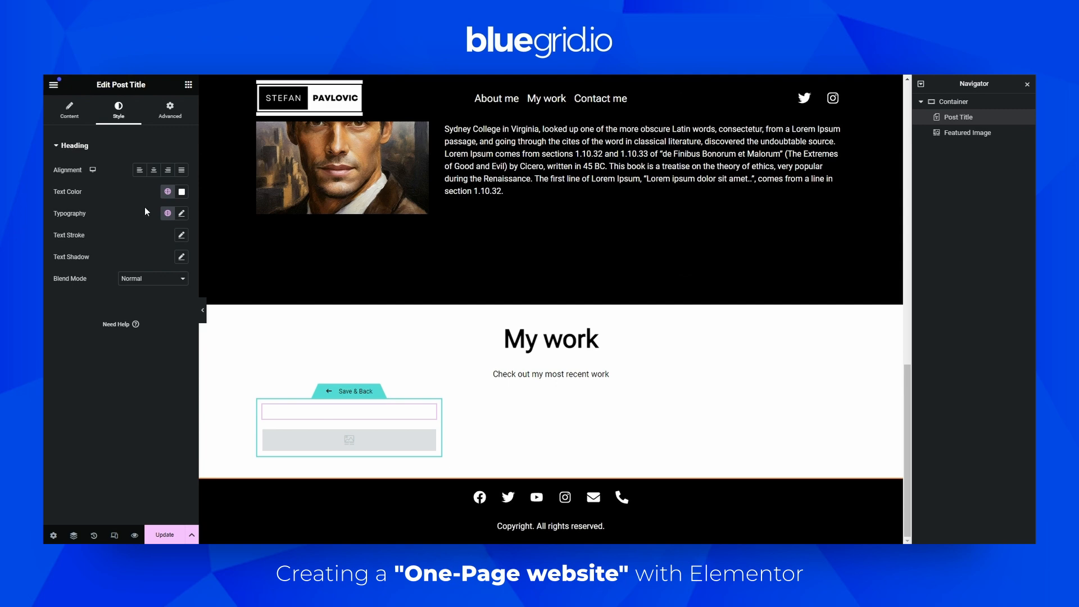
{"action": "left_click", "coordinate": [167, 214]}
{"action": "scroll", "coordinate": [102, 349], "scroll_direction": "down", "scroll_amount": 2}
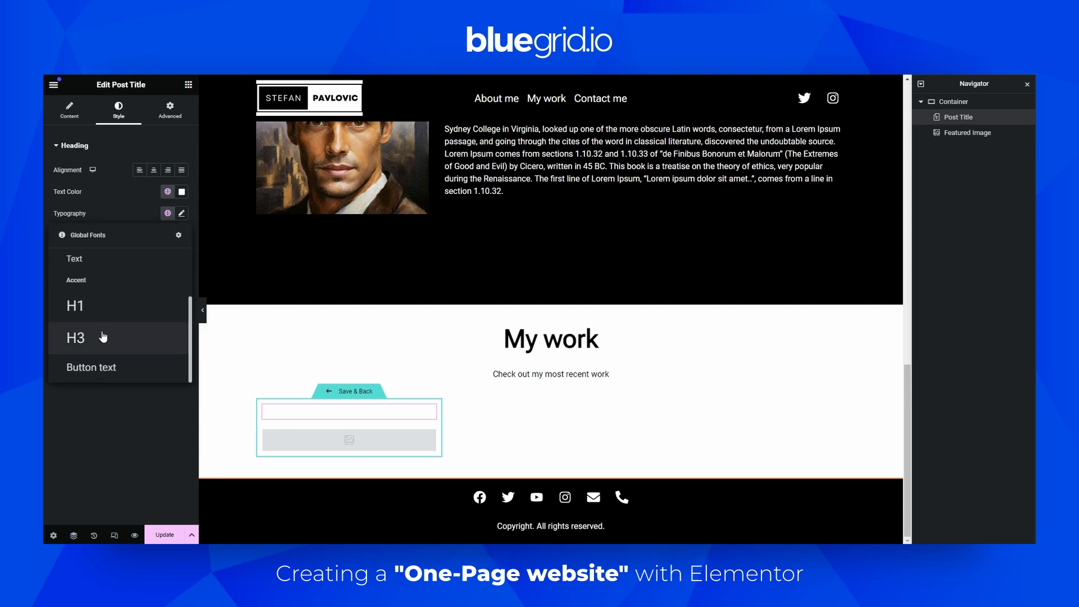
{"action": "left_click", "coordinate": [70, 382]}
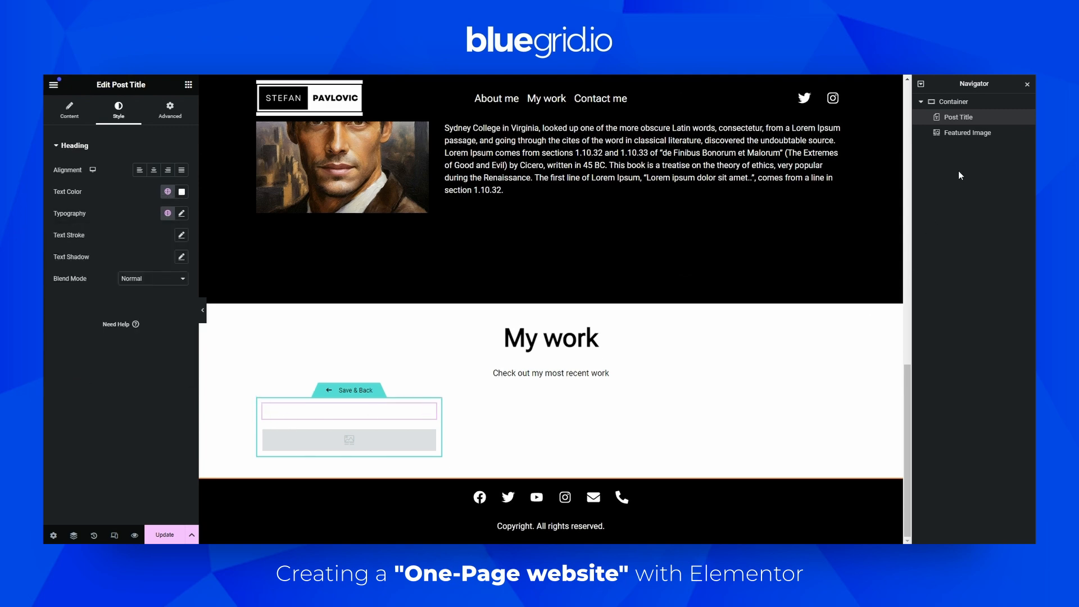
Give the loop item container a classic background in the global Black color
{"action": "left_click", "coordinate": [943, 107]}
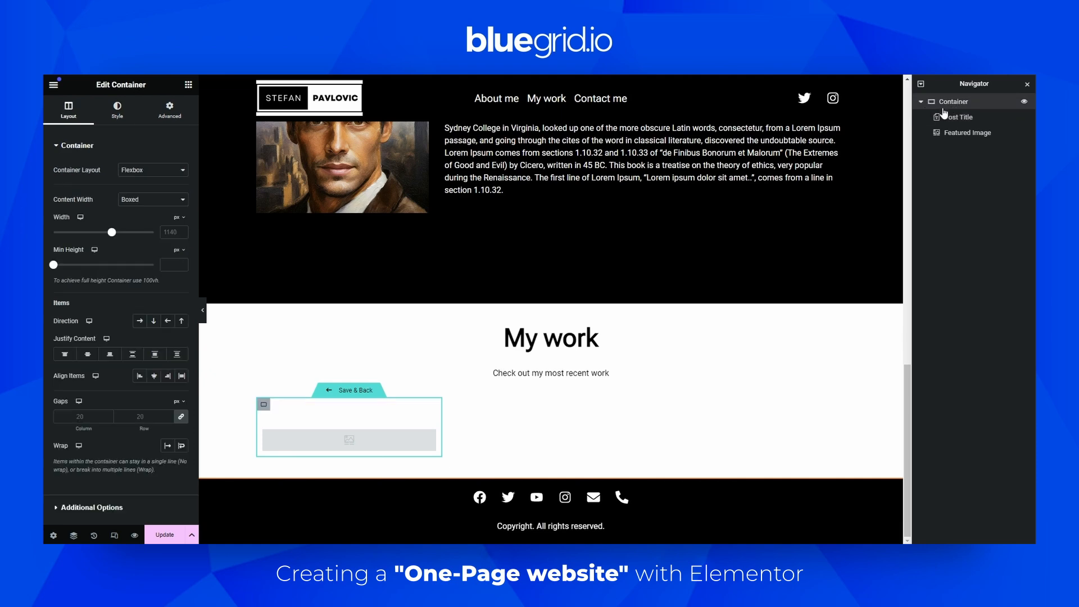
{"action": "left_click", "coordinate": [111, 109]}
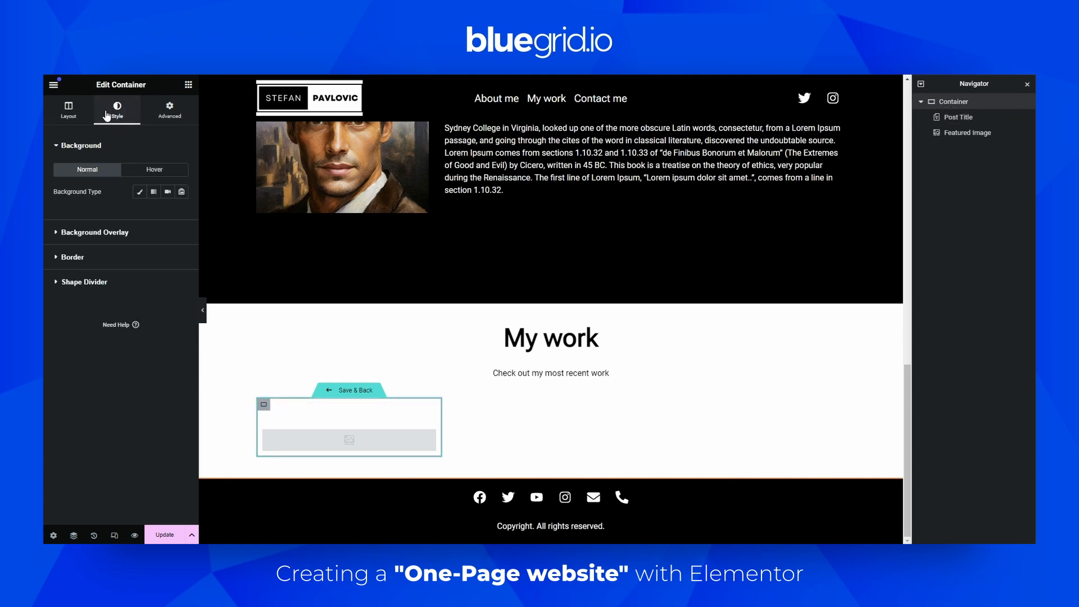
{"action": "left_click", "coordinate": [139, 191]}
{"action": "left_click", "coordinate": [167, 213]}
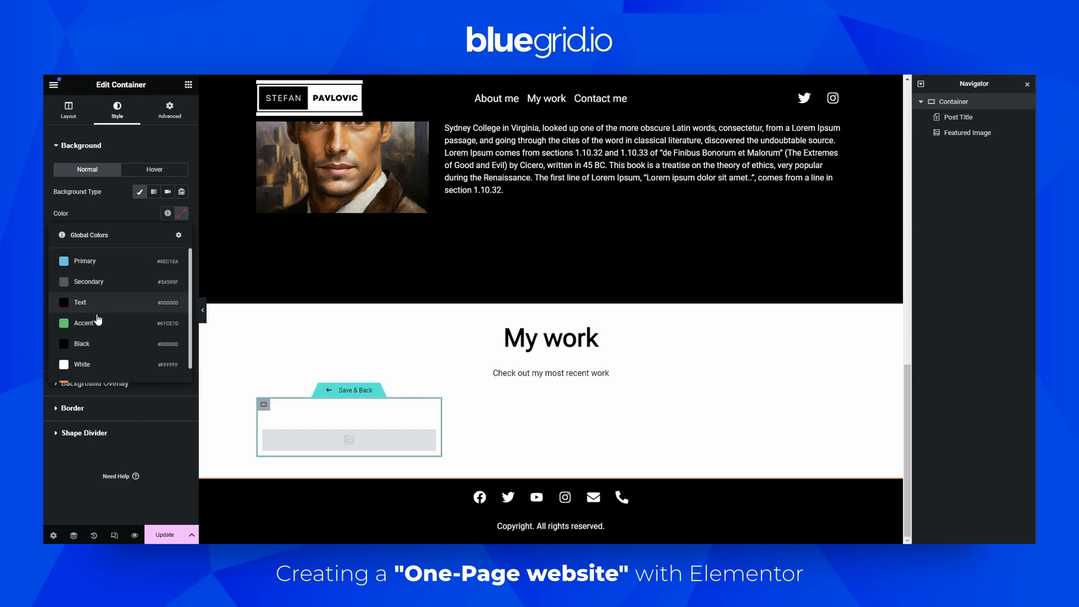
{"action": "left_click", "coordinate": [85, 343]}
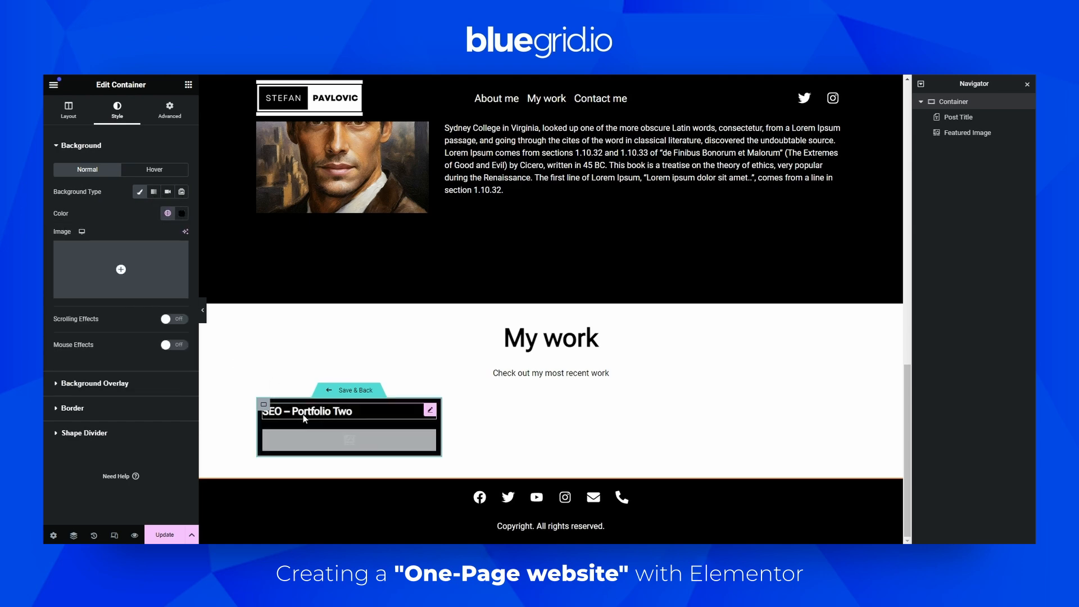
Try the global H3 font on the post title before switching back to the Button text font
{"action": "left_click", "coordinate": [383, 407]}
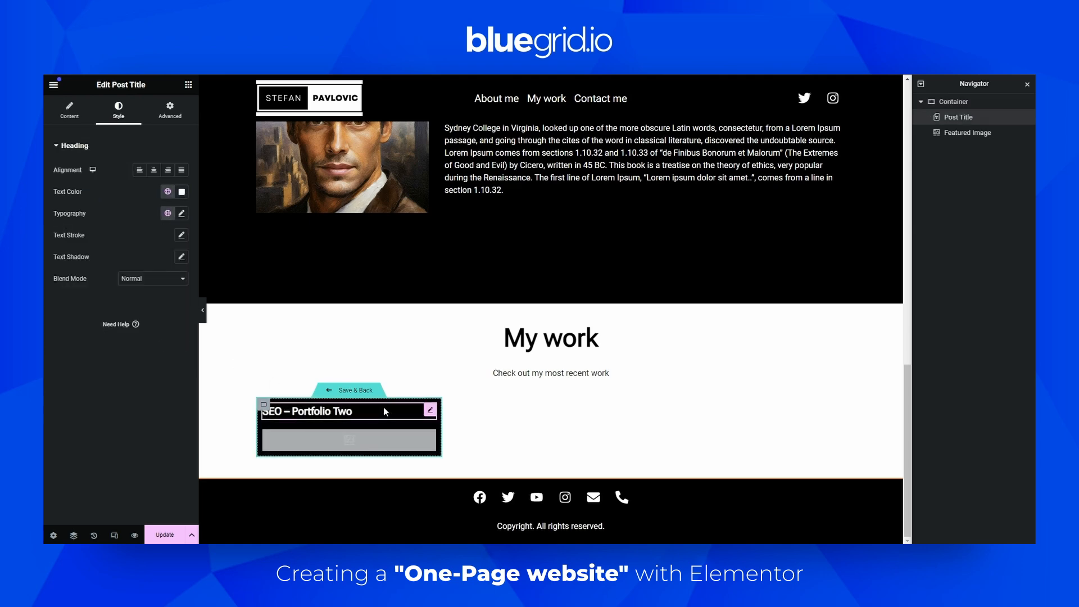
{"action": "left_click", "coordinate": [168, 213]}
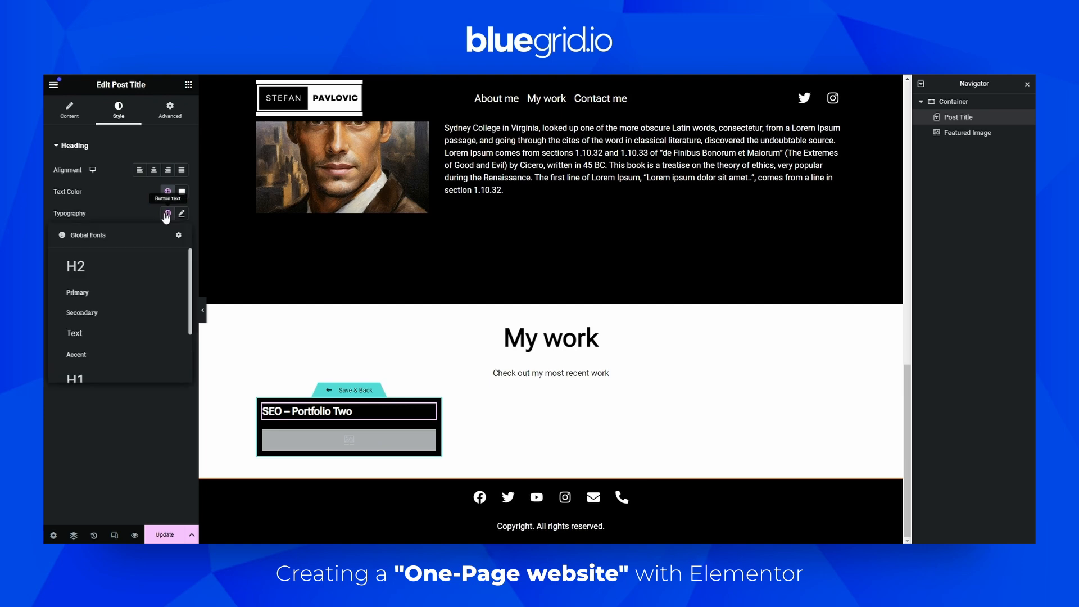
{"action": "scroll", "coordinate": [138, 306], "scroll_direction": "down", "scroll_amount": 3}
{"action": "left_click", "coordinate": [103, 331]}
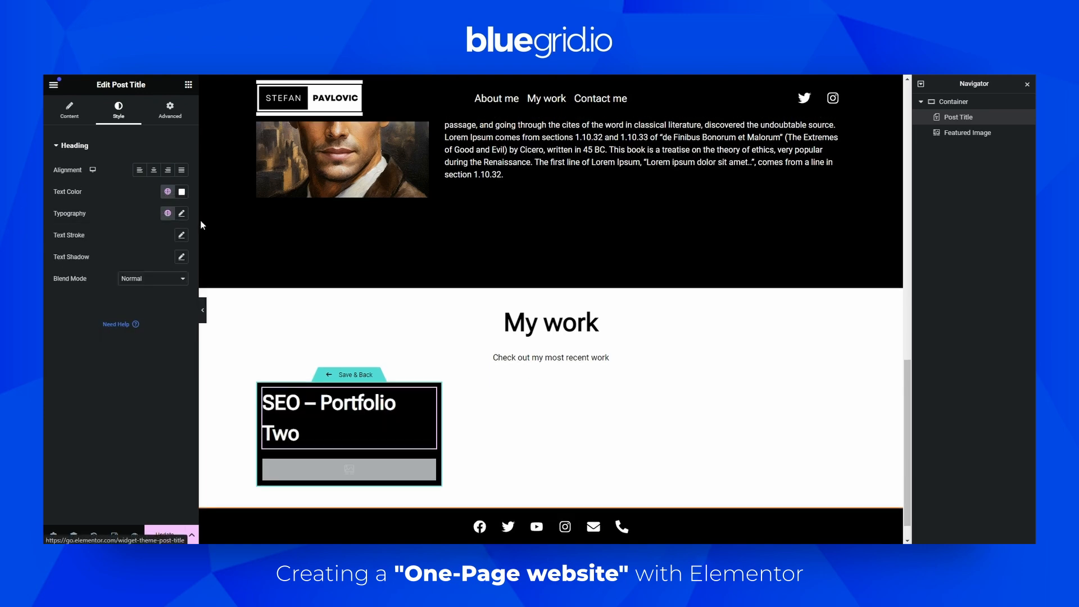
{"action": "left_click", "coordinate": [168, 213]}
{"action": "scroll", "coordinate": [120, 298], "scroll_direction": "down", "scroll_amount": 2}
{"action": "left_click", "coordinate": [106, 366]}
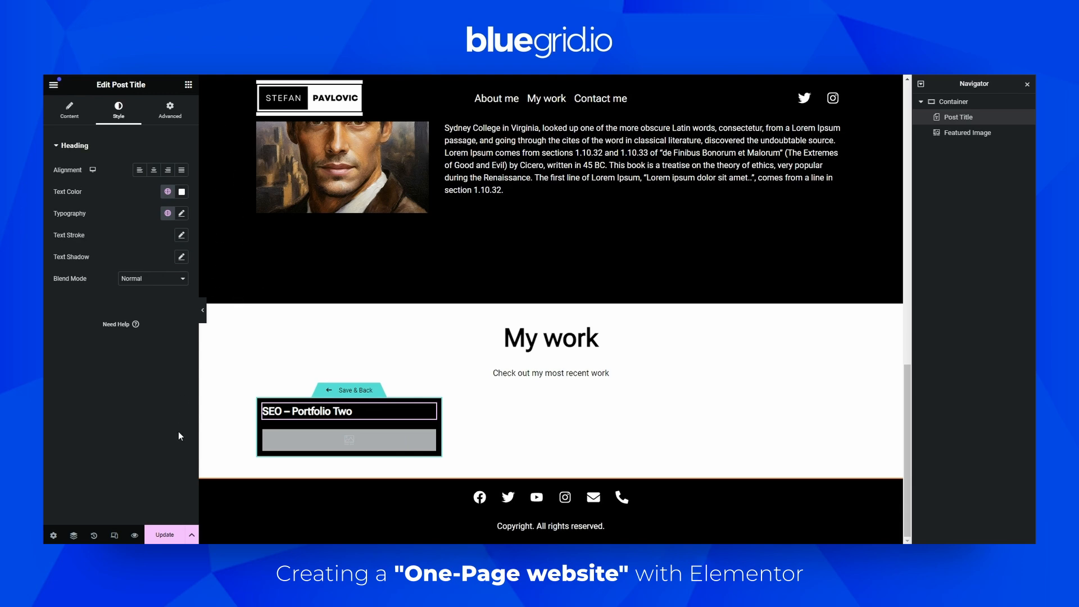
Update the loop item template to save it
{"action": "left_click", "coordinate": [174, 531]}
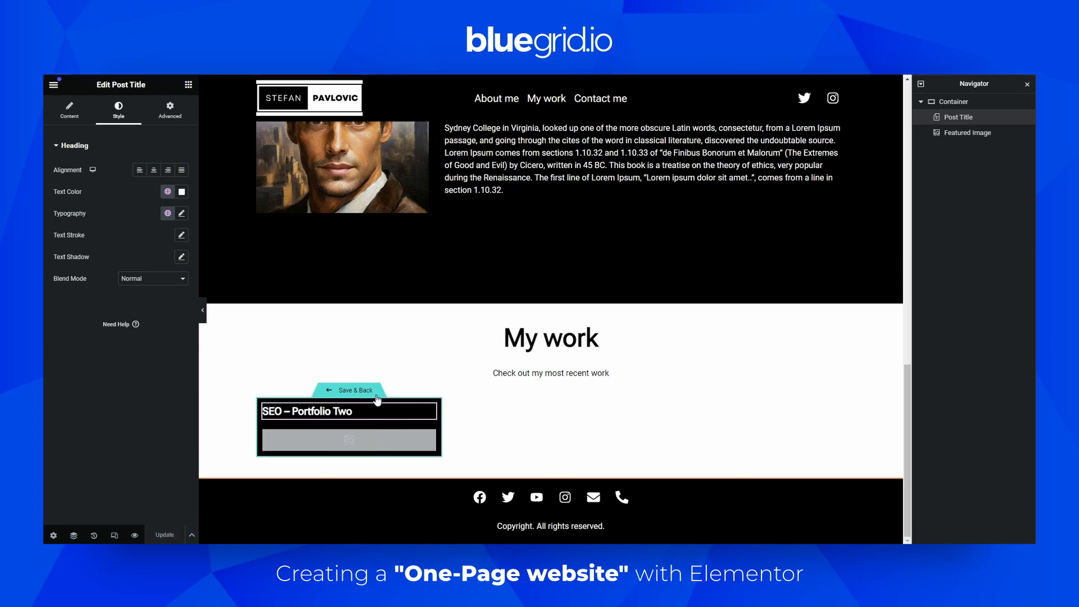
Save the loop item template, return to the one-page design and review the My work grid
{"action": "left_click", "coordinate": [345, 395]}
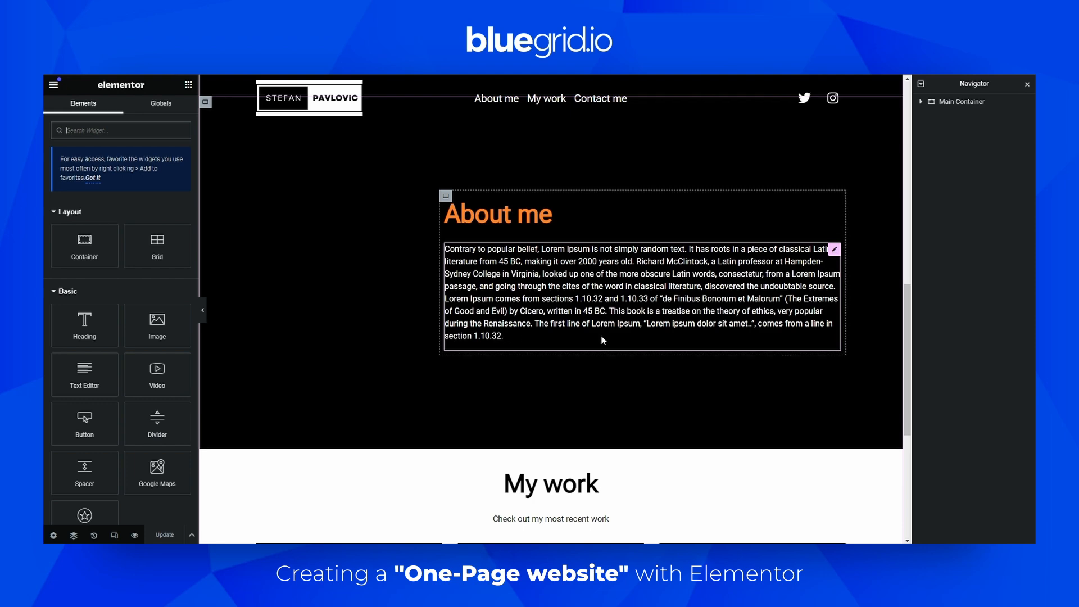
{"action": "scroll", "coordinate": [610, 338], "scroll_direction": "down", "scroll_amount": 3}
{"action": "scroll", "coordinate": [611, 336], "scroll_direction": "down", "scroll_amount": 3}
{"action": "scroll", "coordinate": [337, 403], "scroll_direction": "up", "scroll_amount": 3}
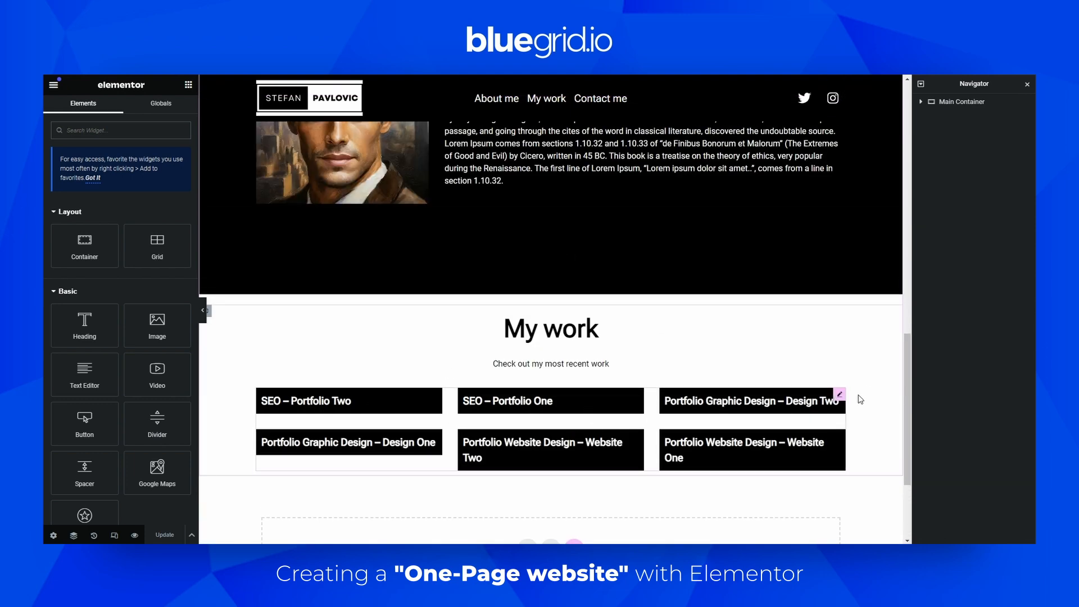
Set the featured image of the Portfolio Website Design – Website One post to template-1599663_1920 and update the post
{"action": "left_click", "coordinate": [839, 393]}
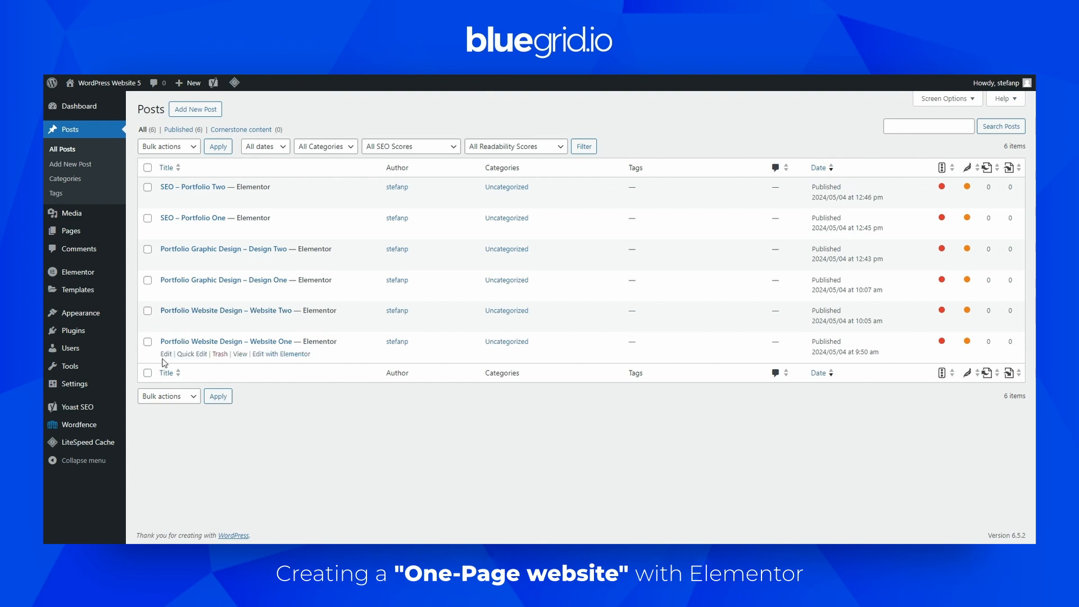
{"action": "left_click", "coordinate": [166, 354]}
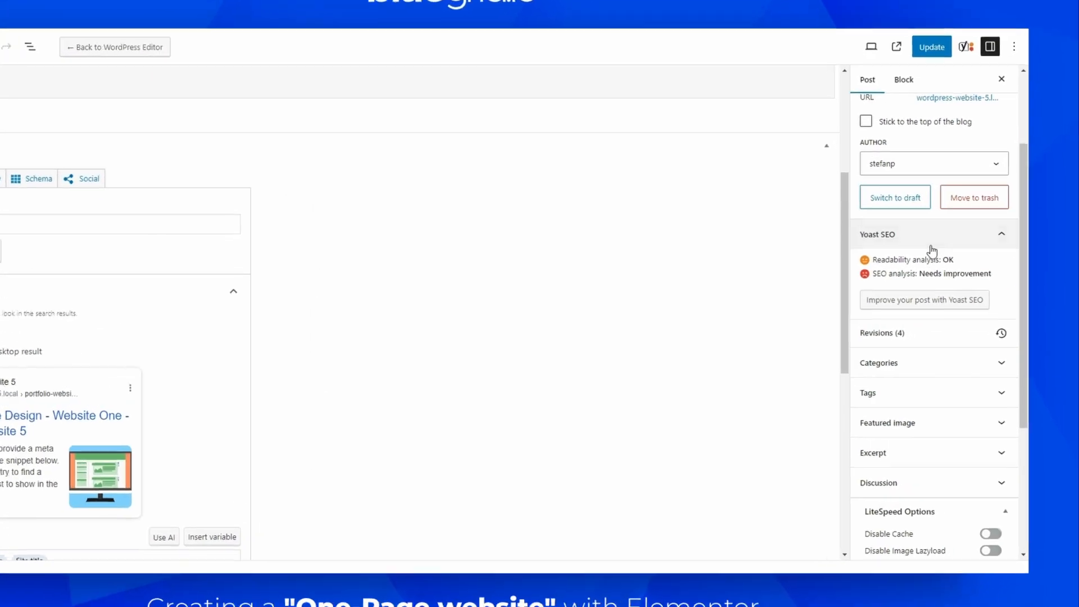
{"action": "scroll", "coordinate": [941, 211], "scroll_direction": "down", "scroll_amount": 5}
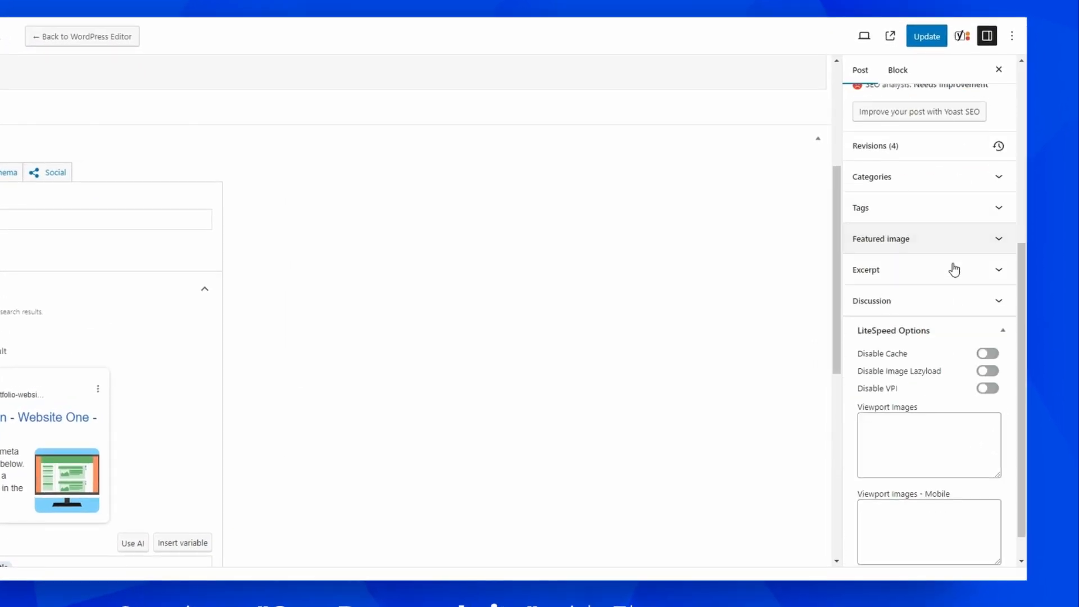
{"action": "scroll", "coordinate": [953, 269], "scroll_direction": "up", "scroll_amount": 5}
{"action": "scroll", "coordinate": [654, 181], "scroll_direction": "up", "scroll_amount": 4}
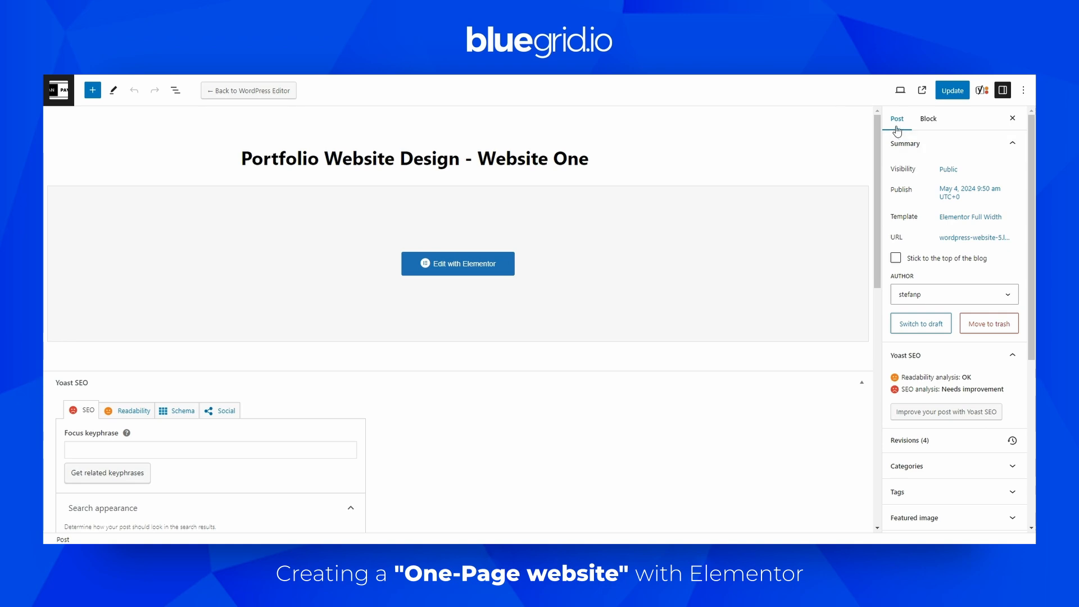
{"action": "left_click", "coordinate": [1002, 90]}
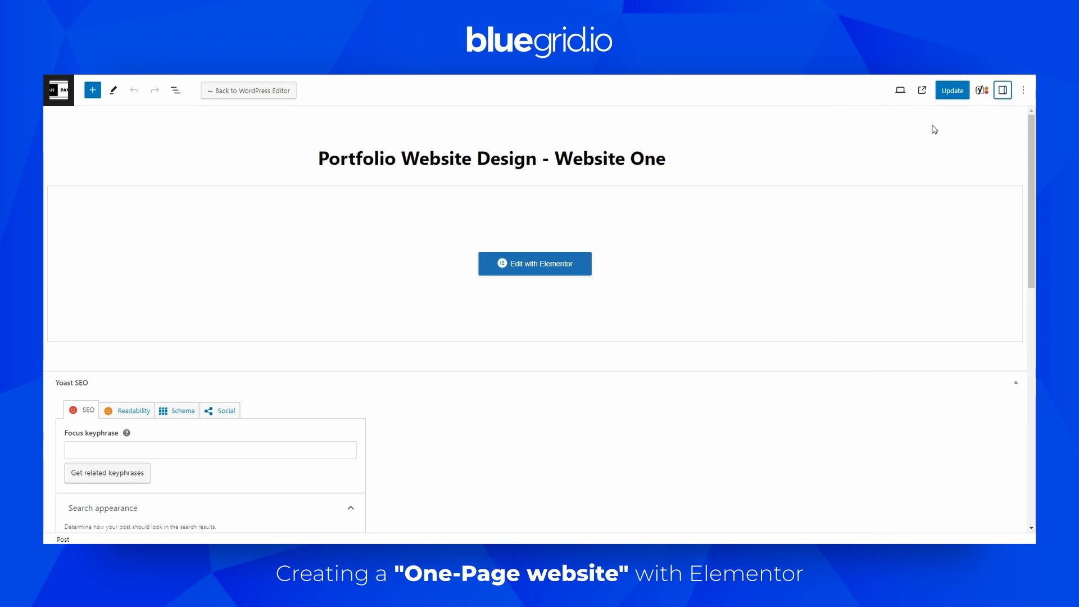
{"action": "left_click", "coordinate": [1002, 89]}
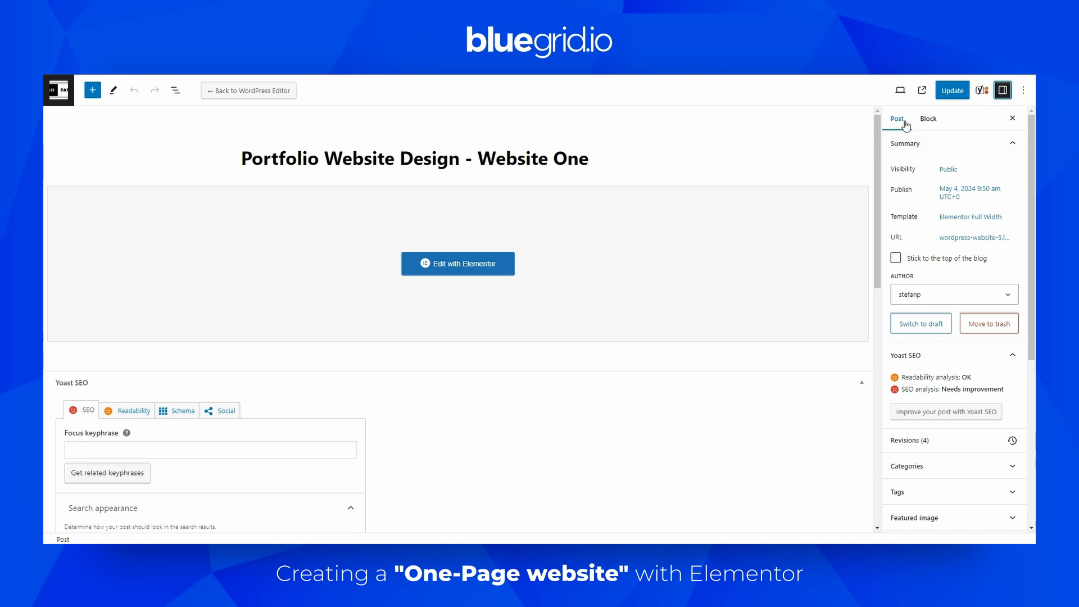
{"action": "scroll", "coordinate": [946, 292], "scroll_direction": "down", "scroll_amount": 3}
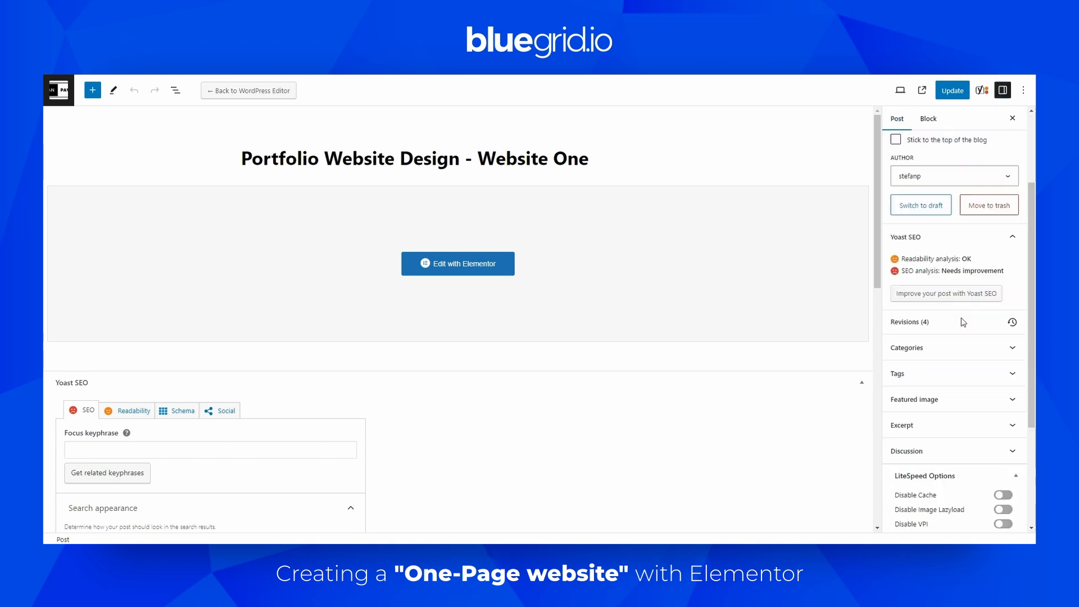
{"action": "left_click", "coordinate": [972, 365]}
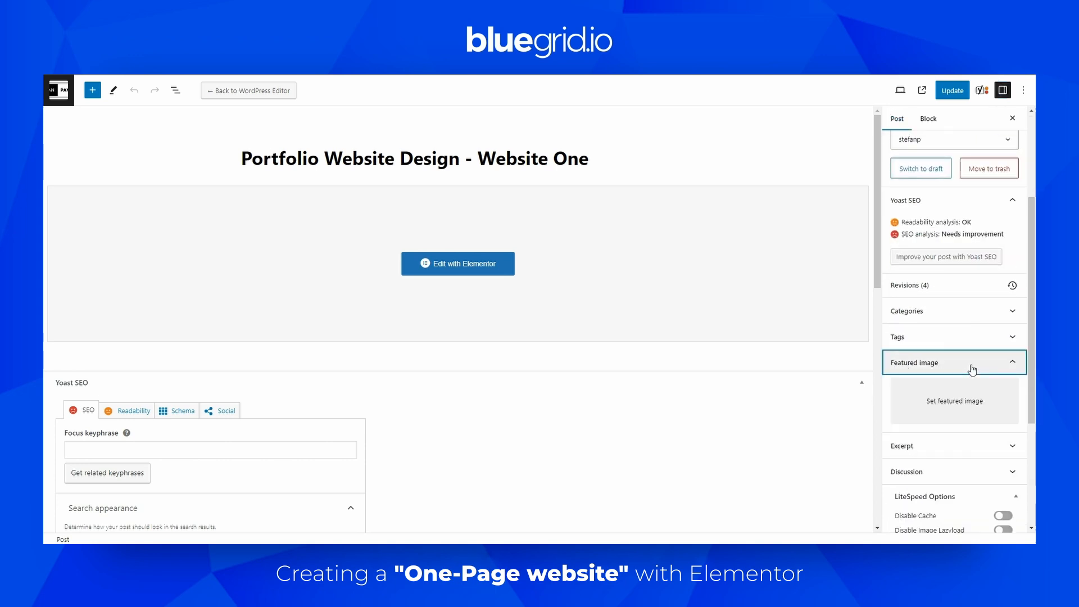
{"action": "left_click", "coordinate": [962, 405]}
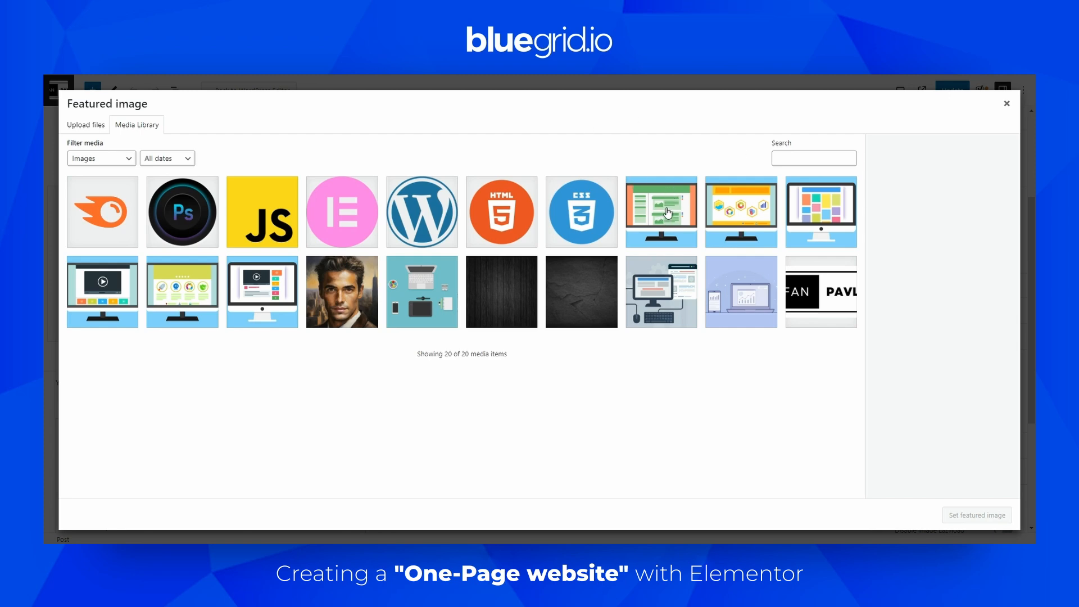
{"action": "left_click", "coordinate": [665, 215]}
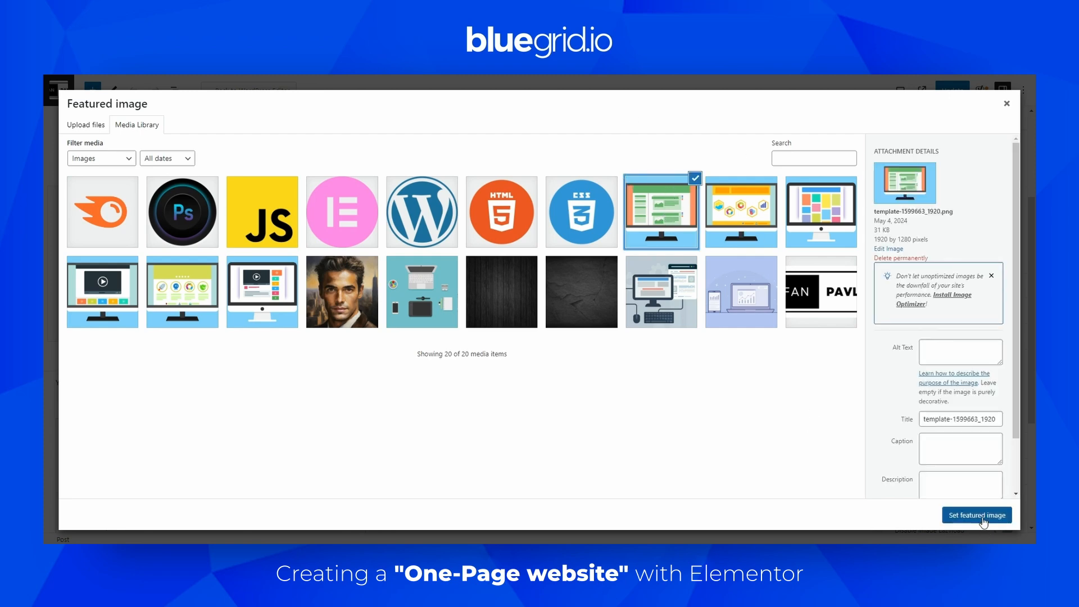
{"action": "left_click", "coordinate": [980, 517]}
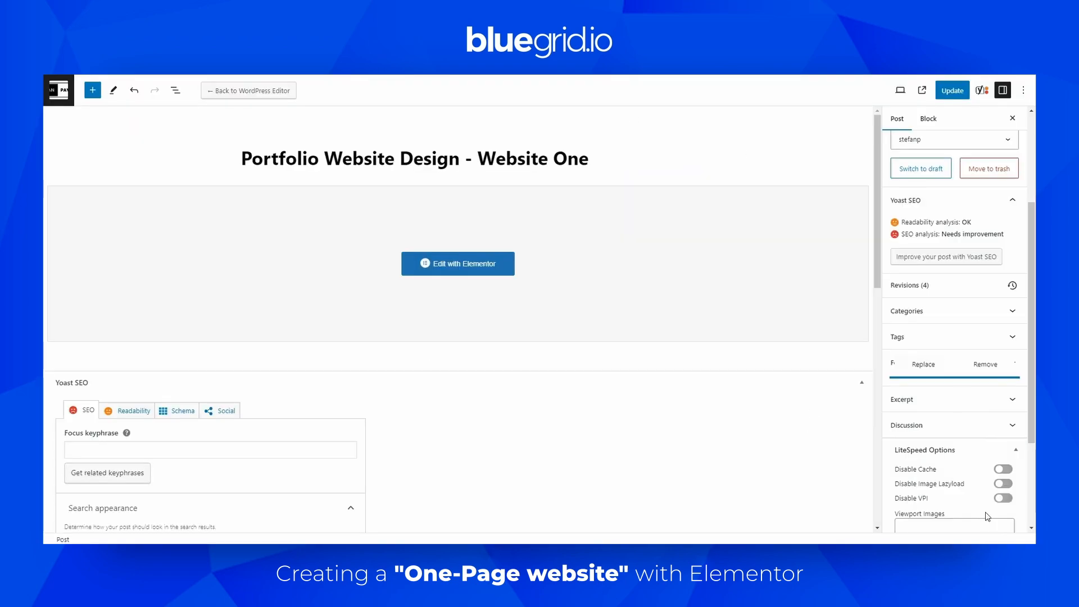
{"action": "left_click", "coordinate": [951, 91]}
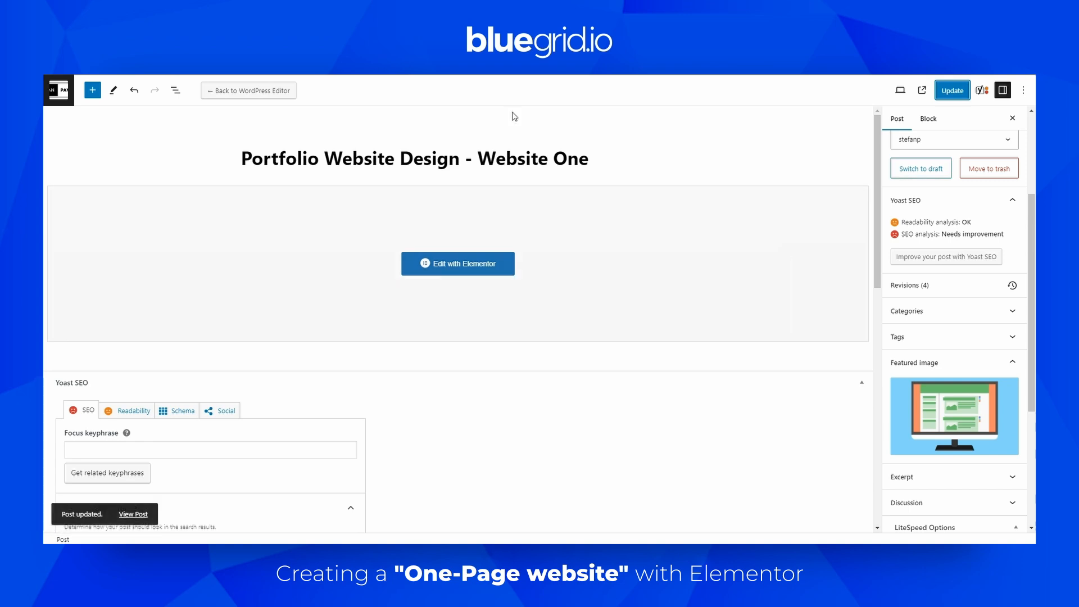
Quick-edit the Portfolio Graphic Design – Design Two post, renaming it to Portfolio Graphic Design Two
{"action": "left_click", "coordinate": [58, 88]}
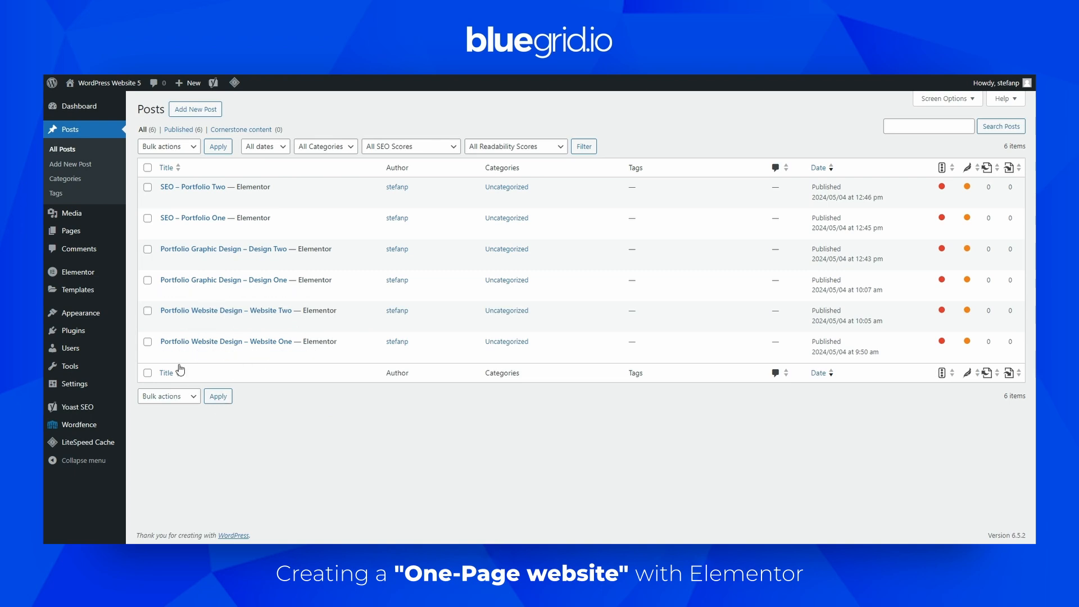
{"action": "mouse_move", "coordinate": [191, 354]}
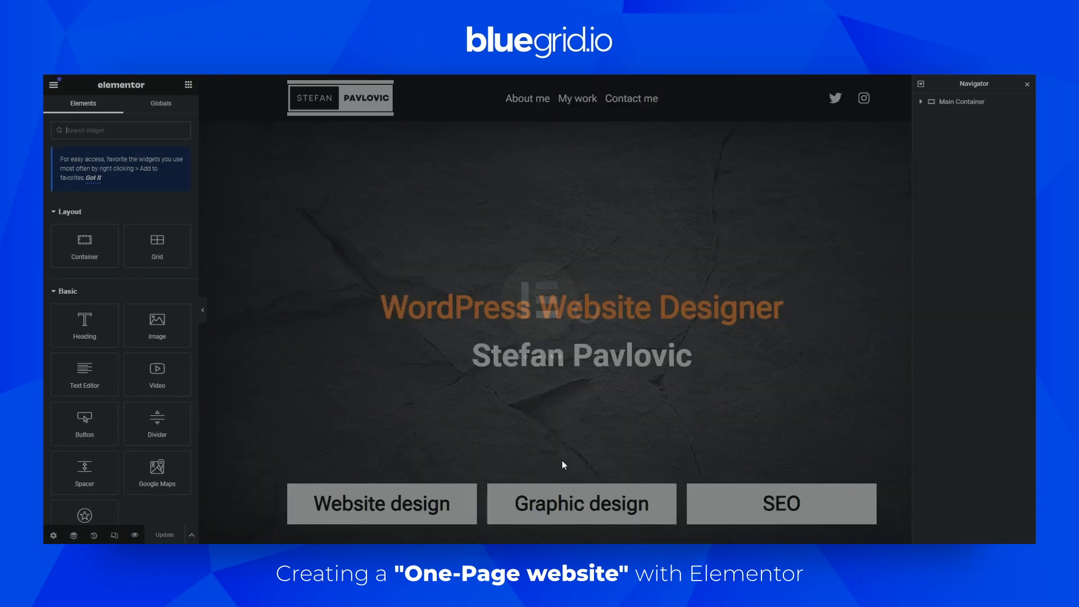
{"action": "scroll", "coordinate": [589, 450], "scroll_direction": "down", "scroll_amount": 15}
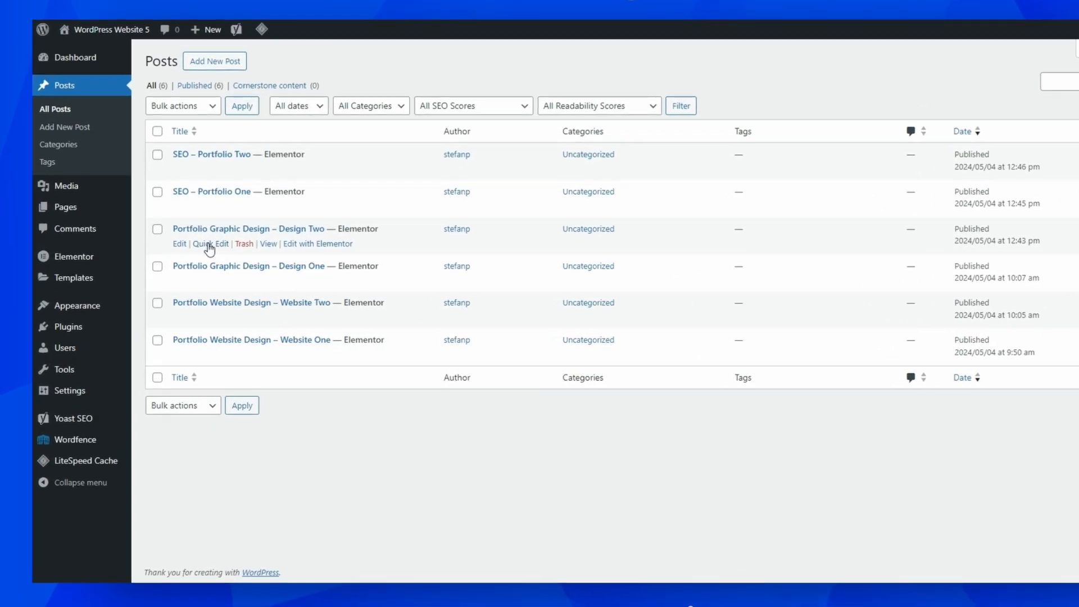
{"action": "left_click", "coordinate": [191, 262]}
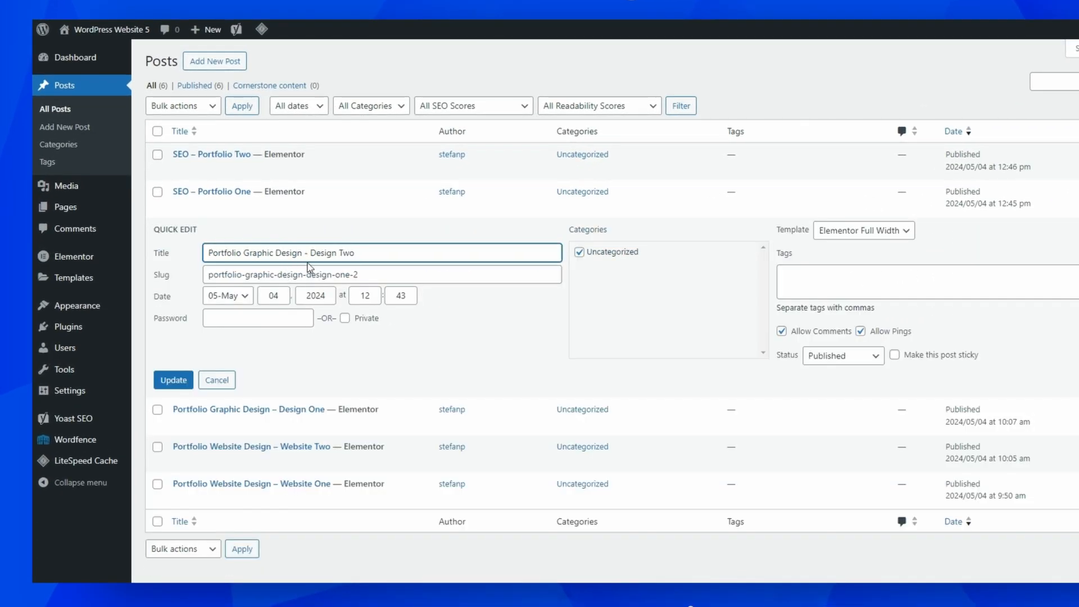
{"action": "mouse_move", "coordinate": [302, 255]}
{"action": "left_mouse_down"}
{"action": "mouse_move", "coordinate": [334, 259]}
{"action": "mouse_move", "coordinate": [320, 262]}
{"action": "left_mouse_up"}
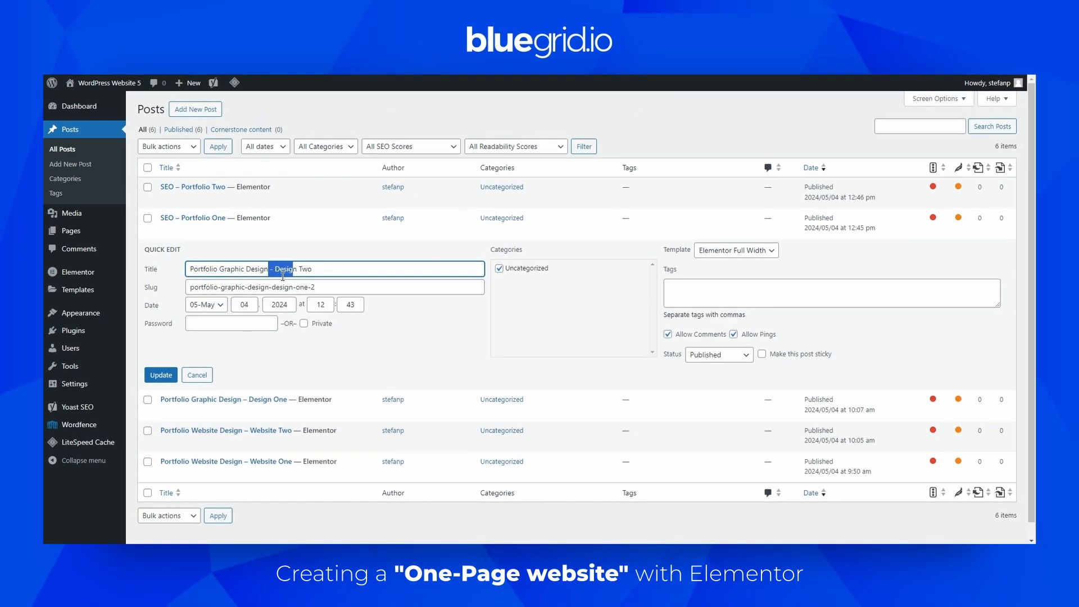
{"action": "key", "text": "BackSpace"}
{"action": "left_click", "coordinate": [160, 375]}
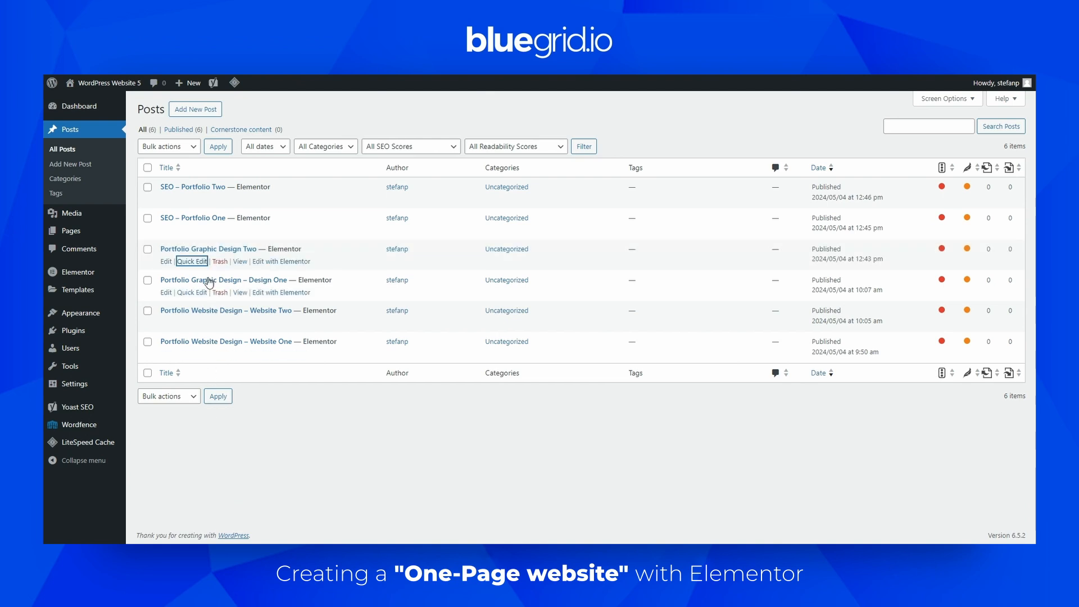
Quick-edit the Design One post, renaming it to Portfolio Graphic Design One
{"action": "left_click", "coordinate": [191, 292]}
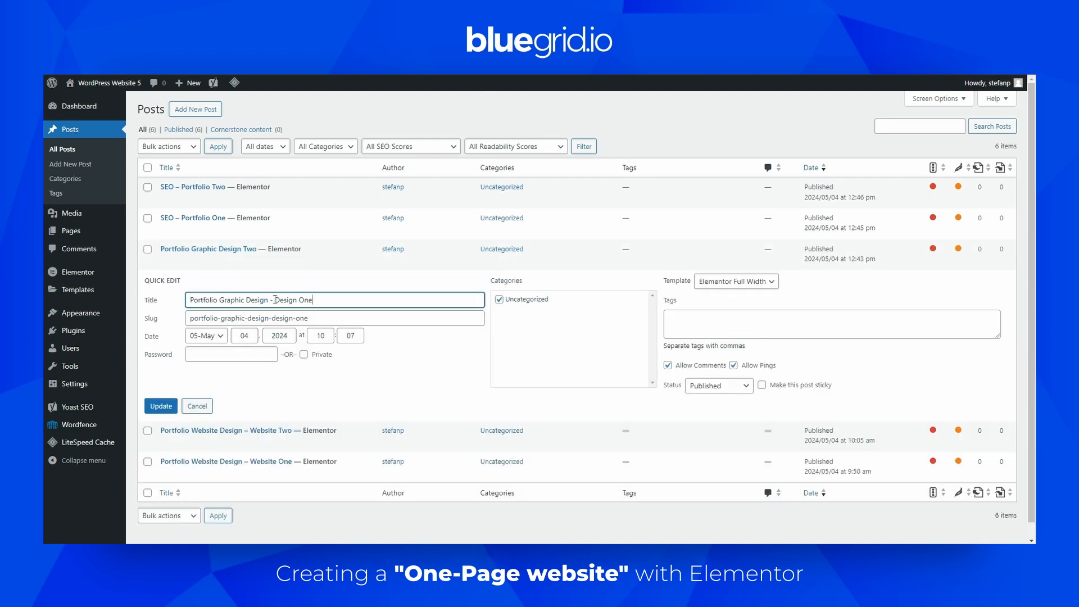
{"action": "left_click_drag", "start_coordinate": [270, 300], "coordinate": [300, 302]}
{"action": "key", "text": "BackSpace"}
{"action": "left_click", "coordinate": [160, 405]}
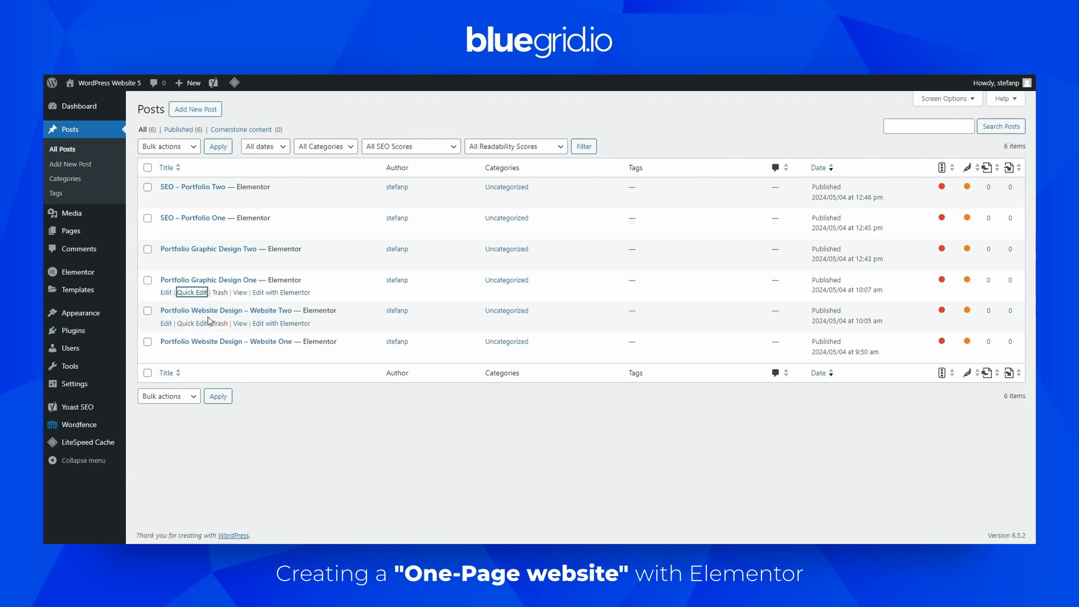
Quick-edit the Website Two post, renaming it to Portfolio Website Design Two
{"action": "left_click", "coordinate": [201, 323]}
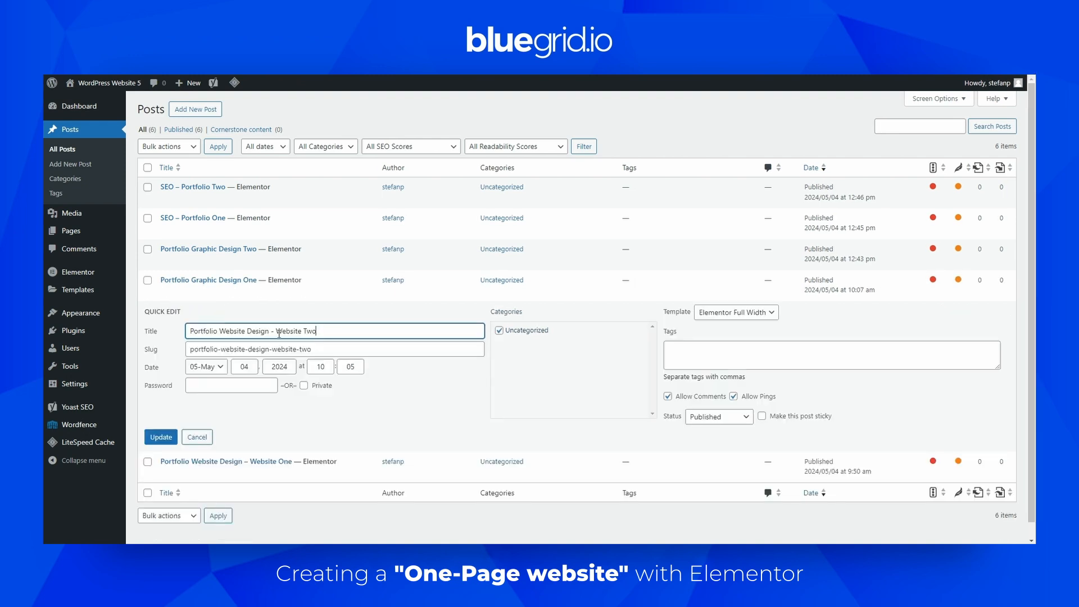
{"action": "left_click_drag", "start_coordinate": [272, 333], "coordinate": [299, 331]}
{"action": "key", "text": "BackSpace"}
{"action": "left_click", "coordinate": [158, 436]}
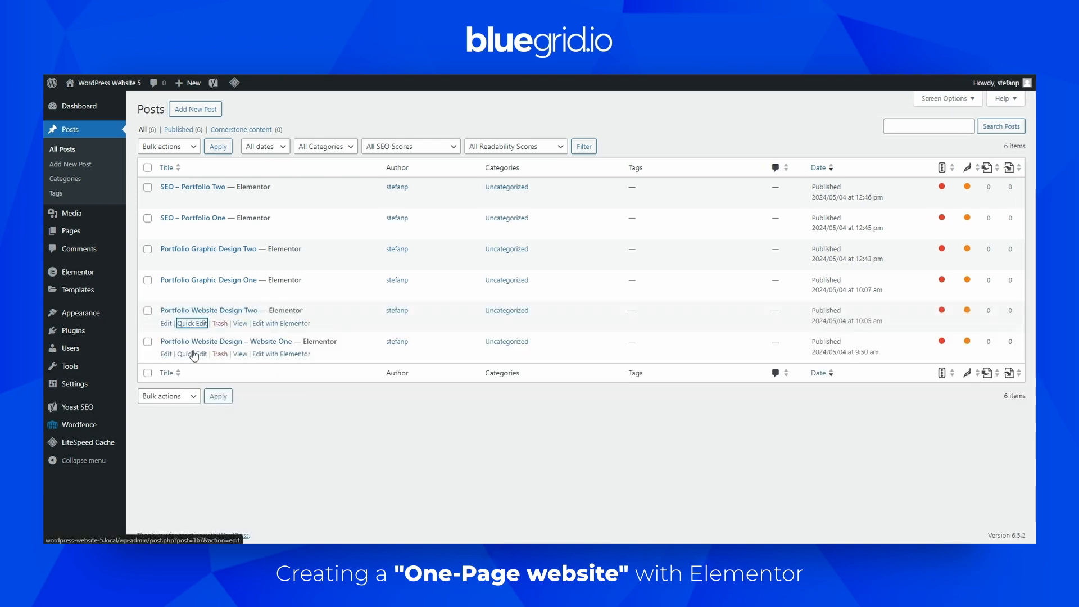
Quick-edit the Website One post, renaming it to Portfolio Website Design One, and review the updated My work grid
{"action": "left_click", "coordinate": [191, 354]}
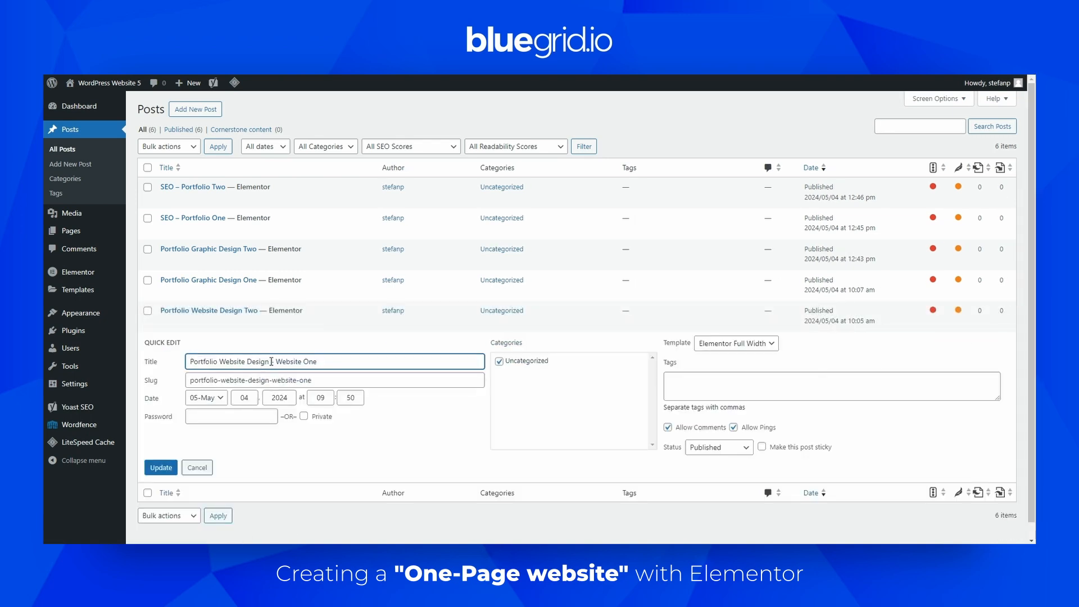
{"action": "left_click_drag", "start_coordinate": [271, 362], "coordinate": [298, 364]}
{"action": "key", "text": "BackSpace"}
{"action": "left_click", "coordinate": [160, 467]}
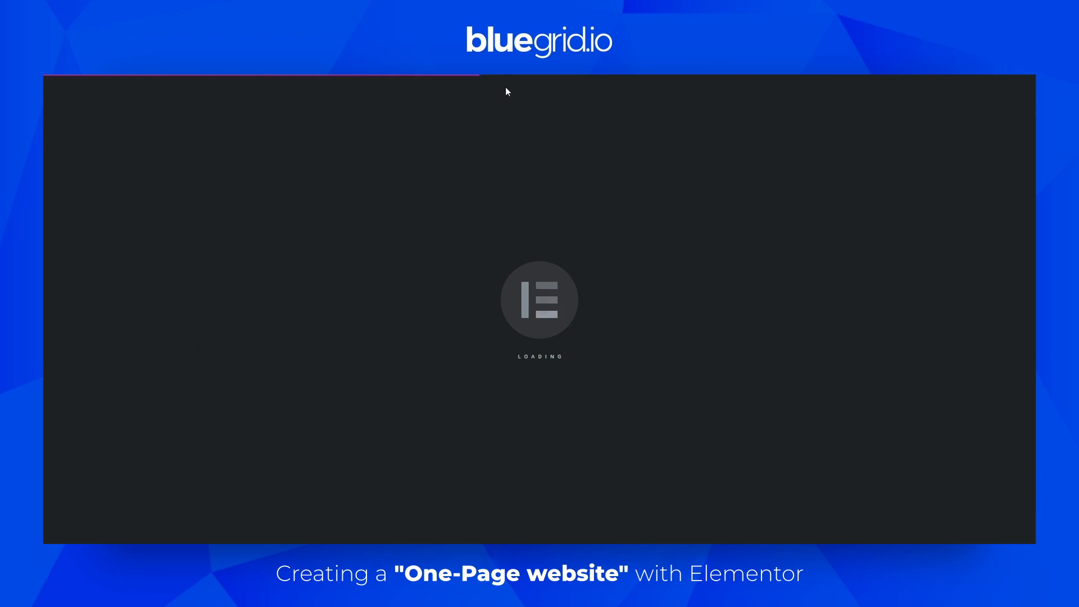
{"action": "scroll", "coordinate": [632, 297], "scroll_direction": "down", "scroll_amount": 15}
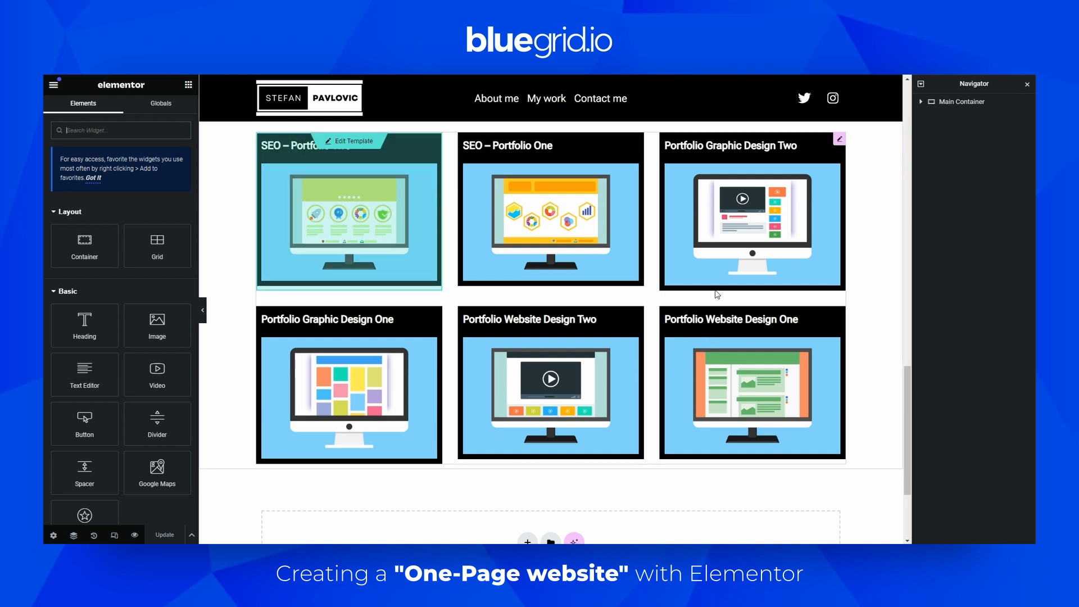
{"action": "scroll", "coordinate": [715, 293], "scroll_direction": "up", "scroll_amount": 1}
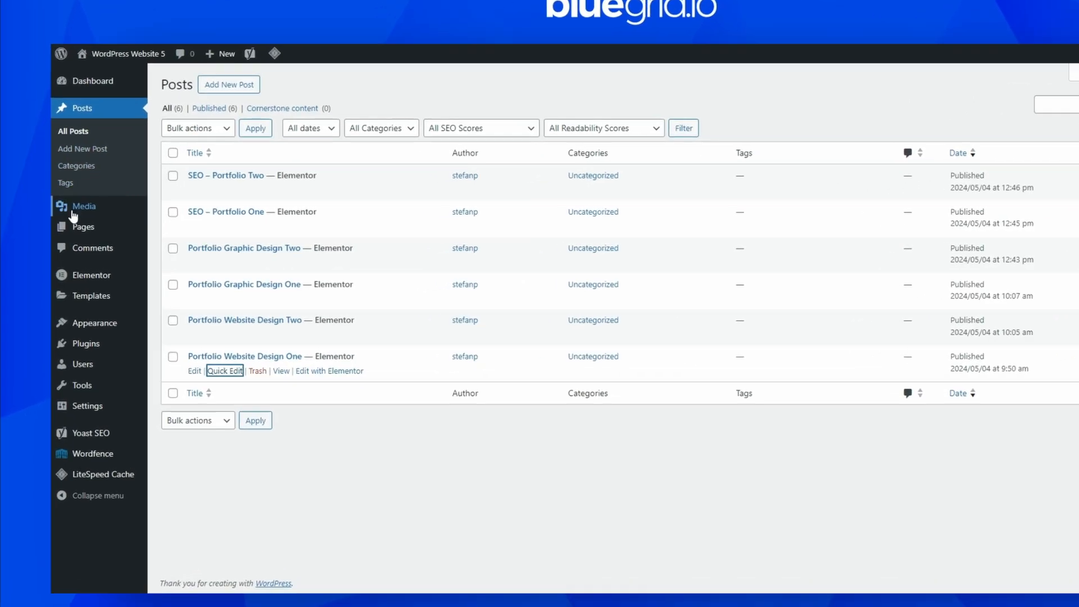
Open the carousel-1684591_1920 image from the media library and crop it to 1920 × 1280 at starting coordinates 0 × 26, then save the edit
{"action": "left_click", "coordinate": [73, 209]}
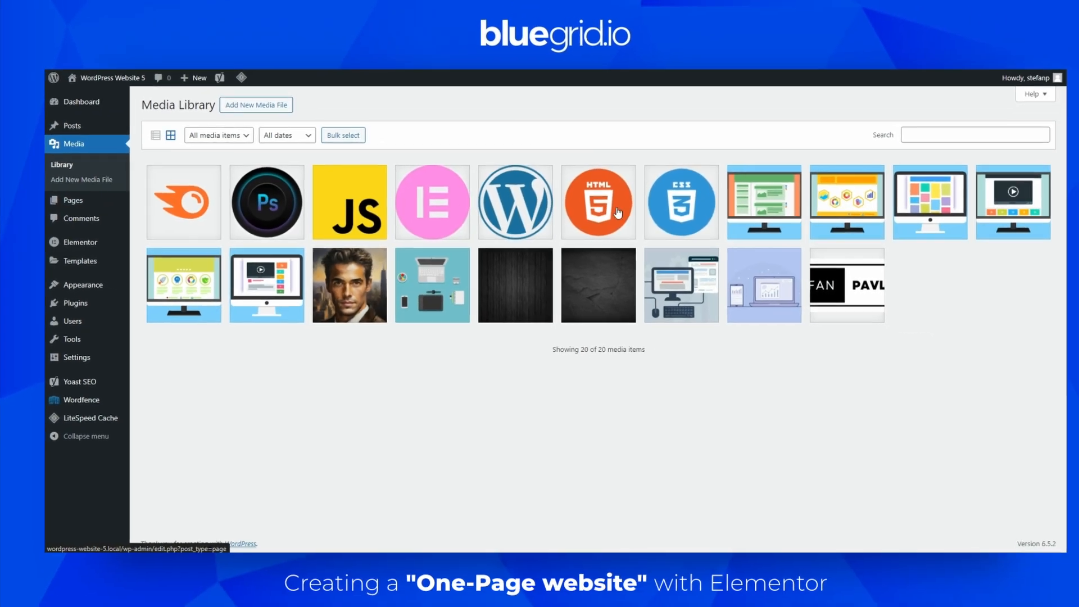
{"action": "left_click", "coordinate": [764, 202]}
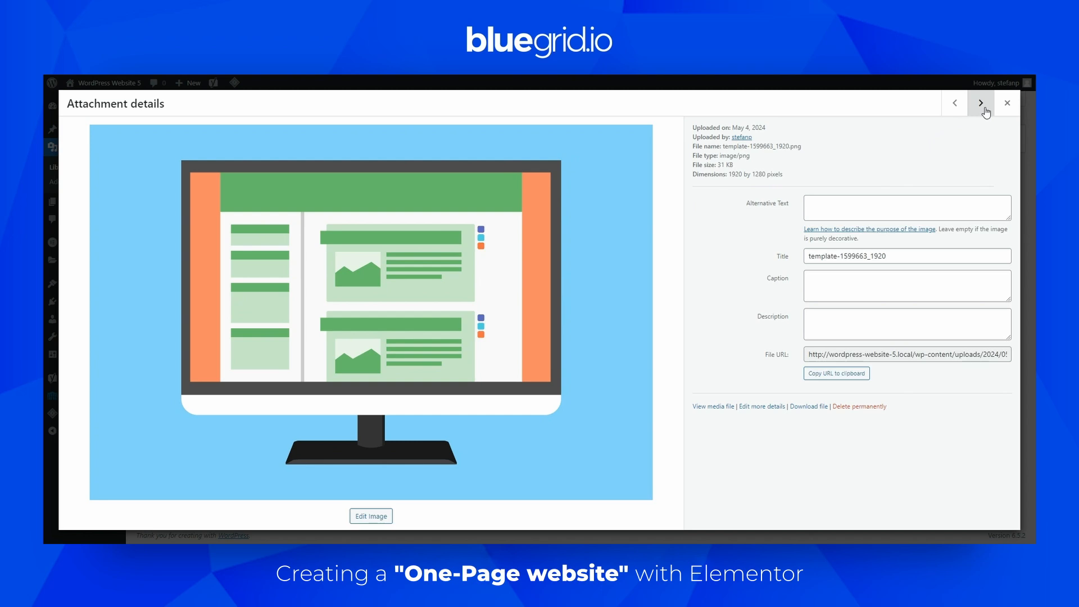
{"action": "left_click", "coordinate": [982, 106]}
{"action": "left_click", "coordinate": [982, 104]}
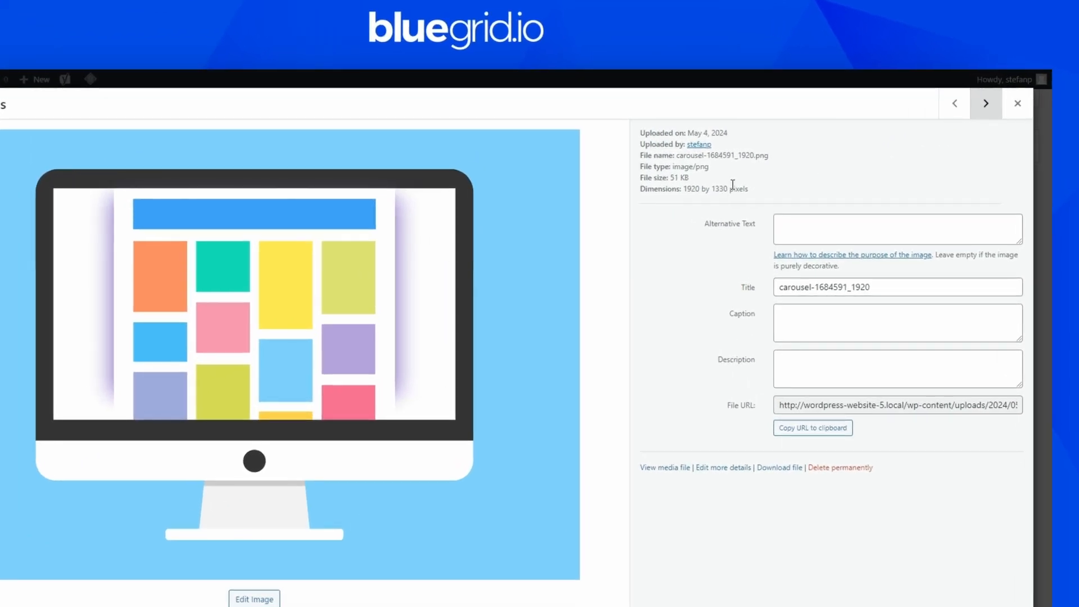
{"action": "left_click_drag", "start_coordinate": [766, 174], "coordinate": [710, 188]}
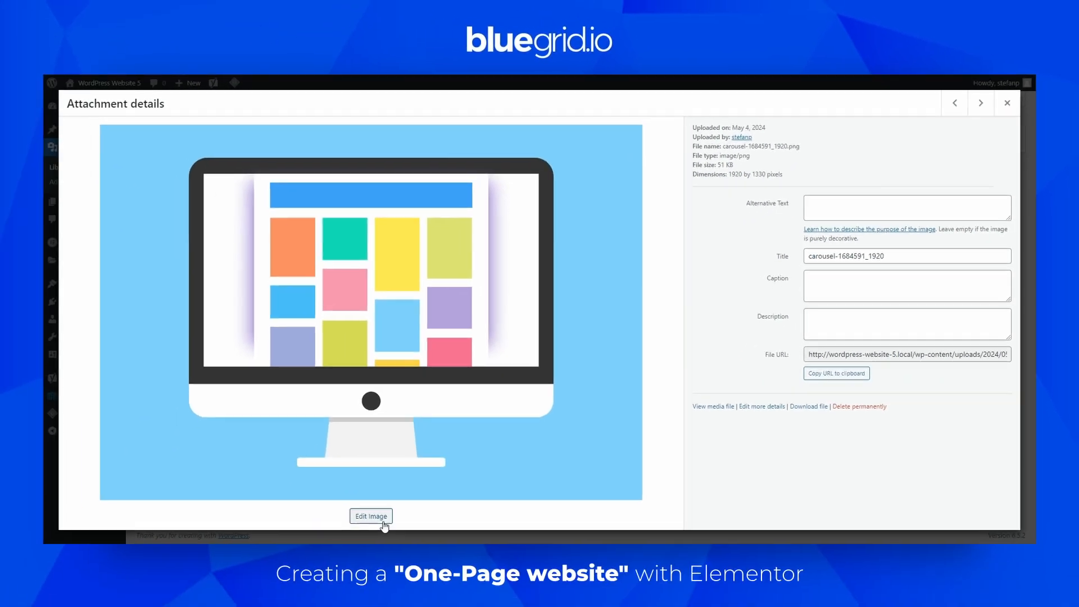
{"action": "left_click", "coordinate": [264, 601]}
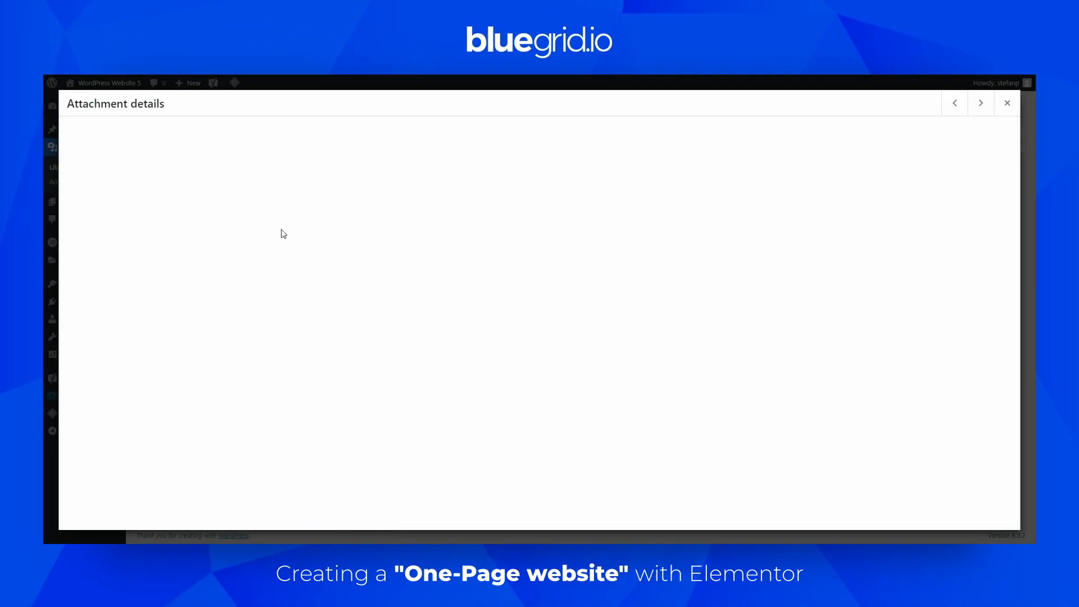
{"action": "left_click", "coordinate": [87, 137]}
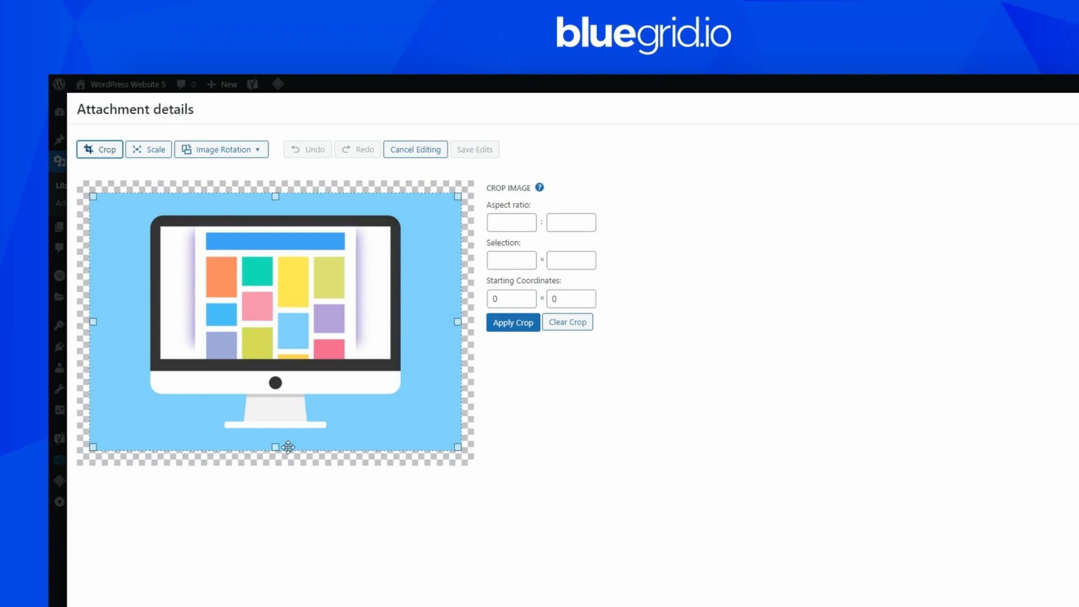
{"action": "left_click_drag", "start_coordinate": [274, 445], "coordinate": [273, 440]}
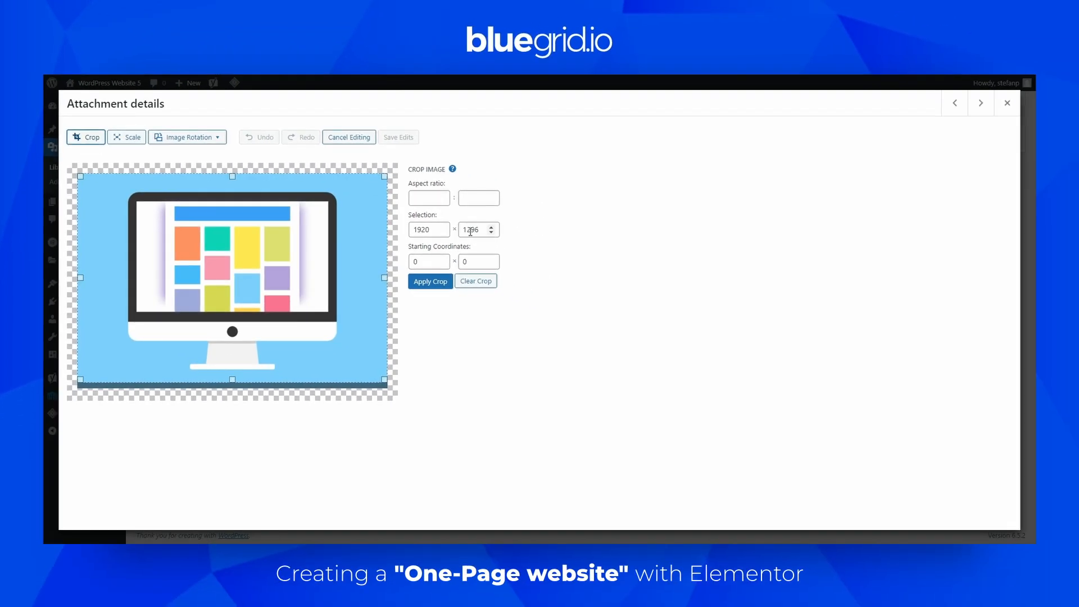
{"action": "left_click", "coordinate": [565, 261]}
{"action": "left_click_drag", "start_coordinate": [472, 230], "coordinate": [479, 232]}
{"action": "key", "text": "Delete"}
{"action": "key", "text": "Delete"}
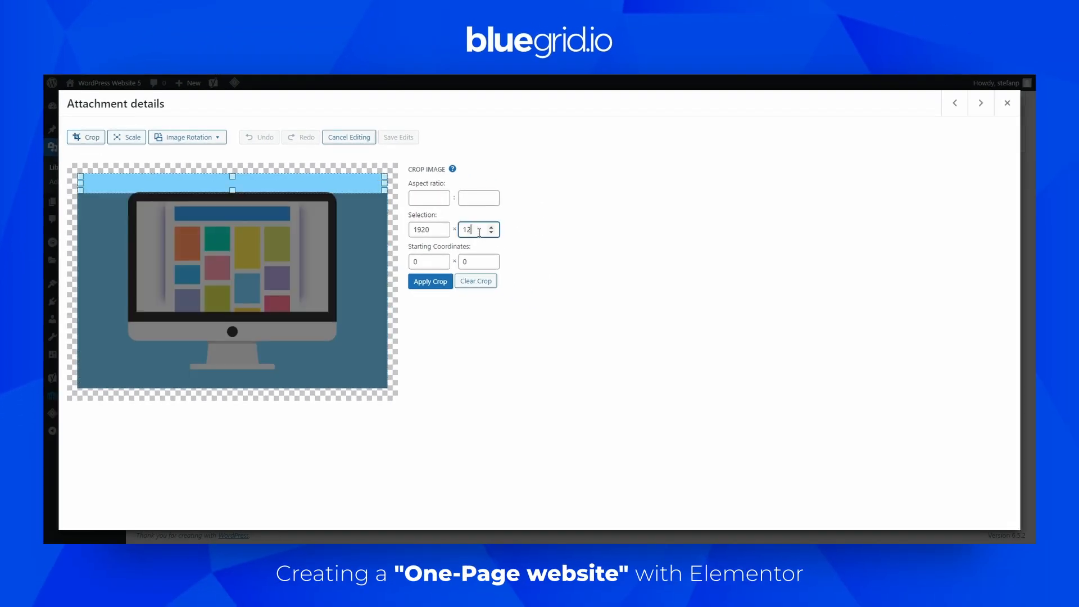
{"action": "type", "text": "80"}
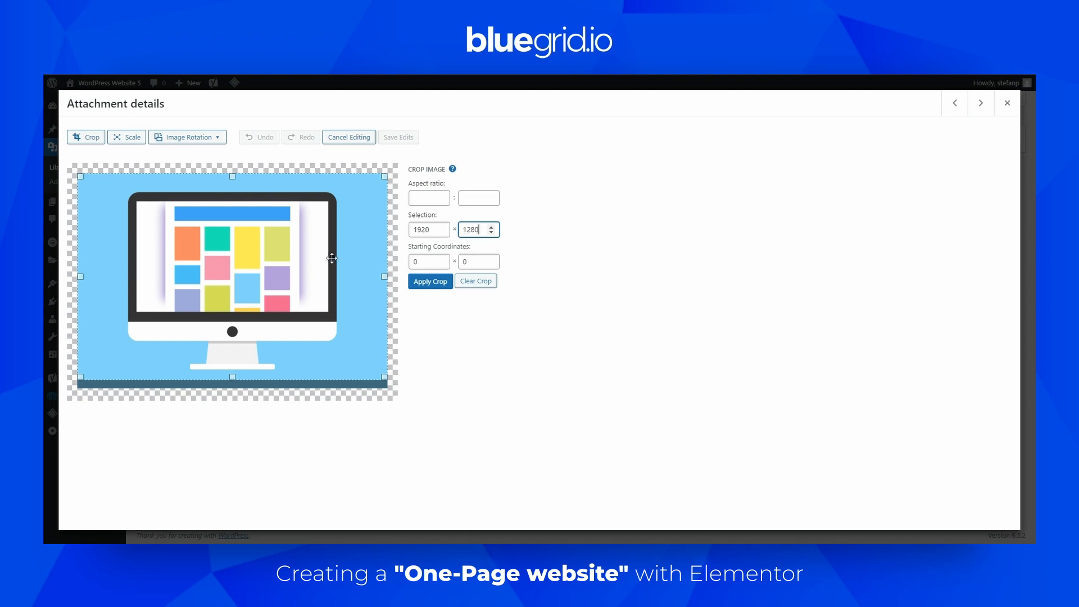
{"action": "left_click_drag", "start_coordinate": [325, 259], "coordinate": [312, 263]}
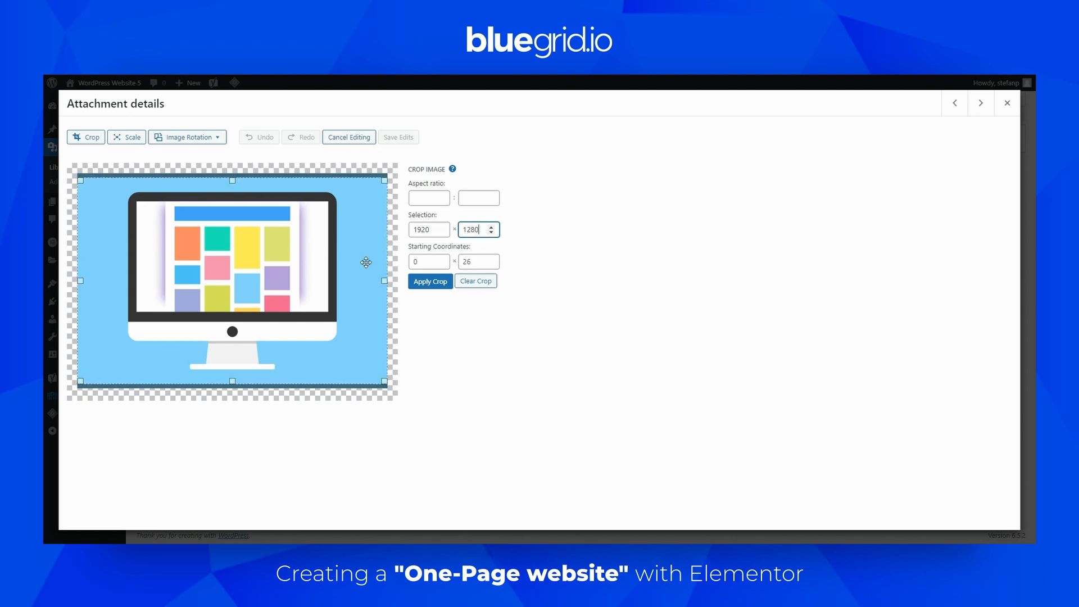
{"action": "left_click", "coordinate": [425, 283]}
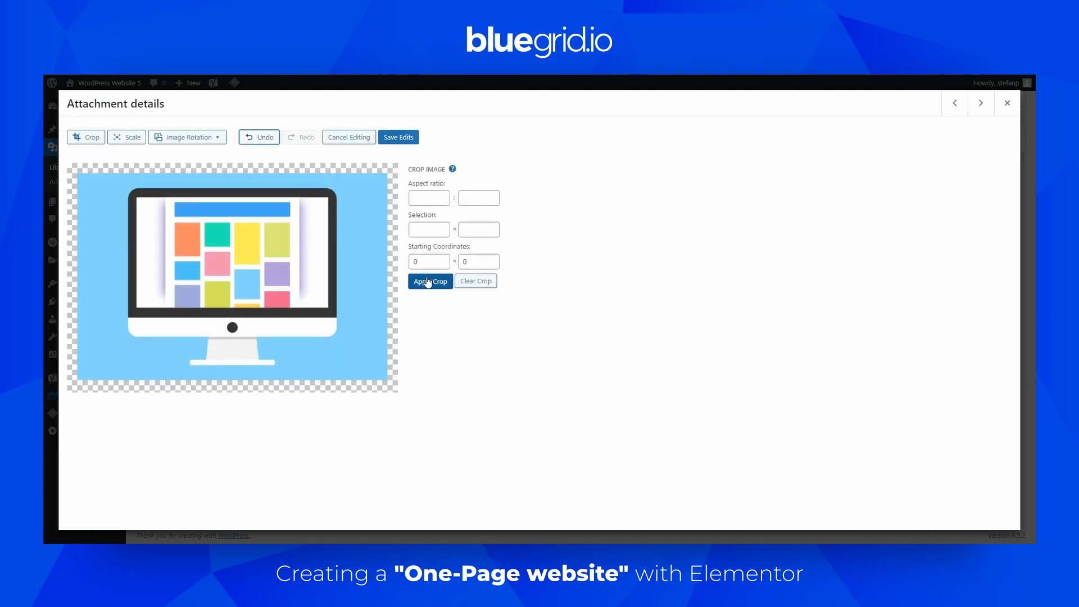
{"action": "left_click", "coordinate": [404, 137]}
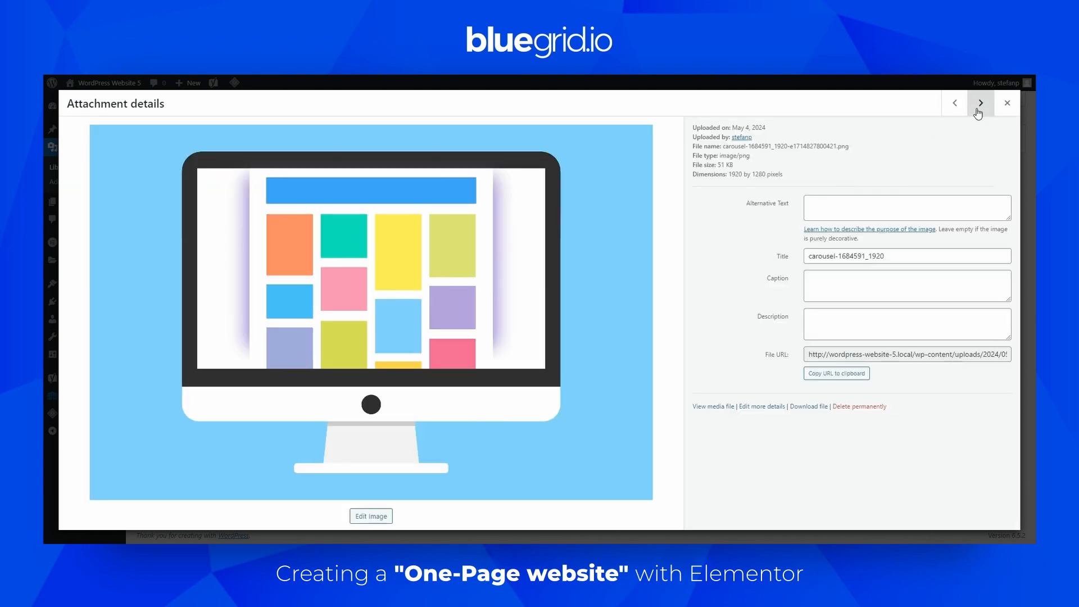
Move to the youtube-1684601_1920 image and crop it to 1920 × 1280 at starting coordinates 0 × 30, then save the edit
{"action": "left_click", "coordinate": [978, 113]}
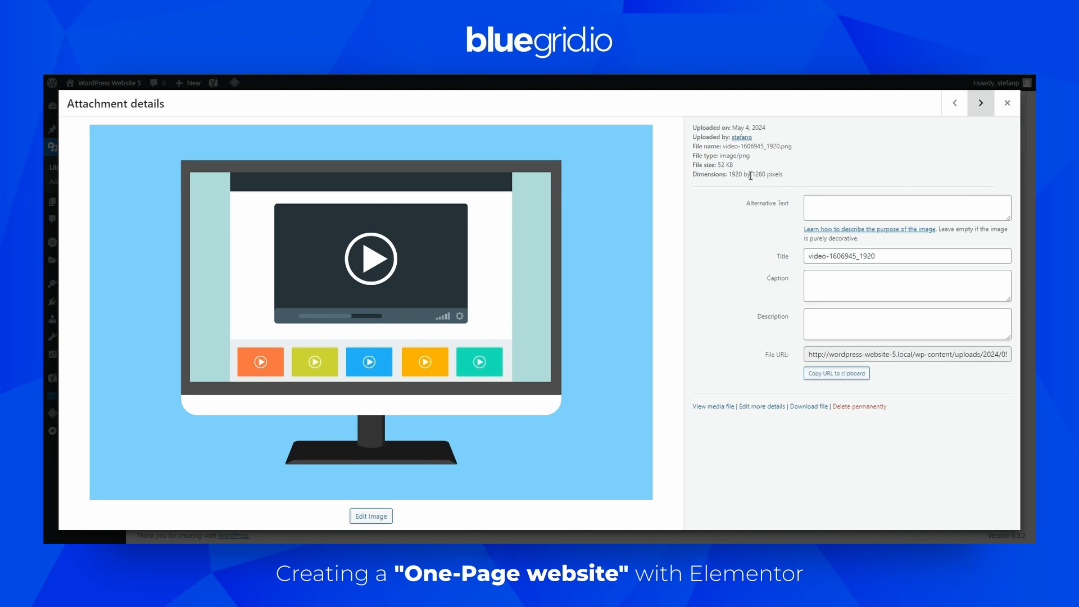
{"action": "left_click", "coordinate": [978, 109]}
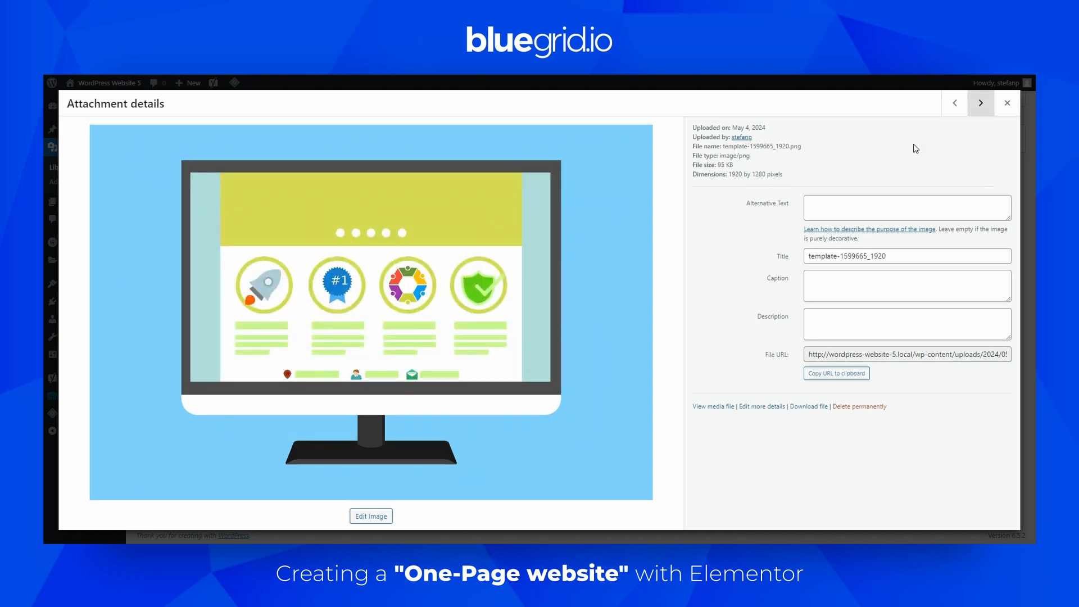
{"action": "left_click", "coordinate": [980, 107]}
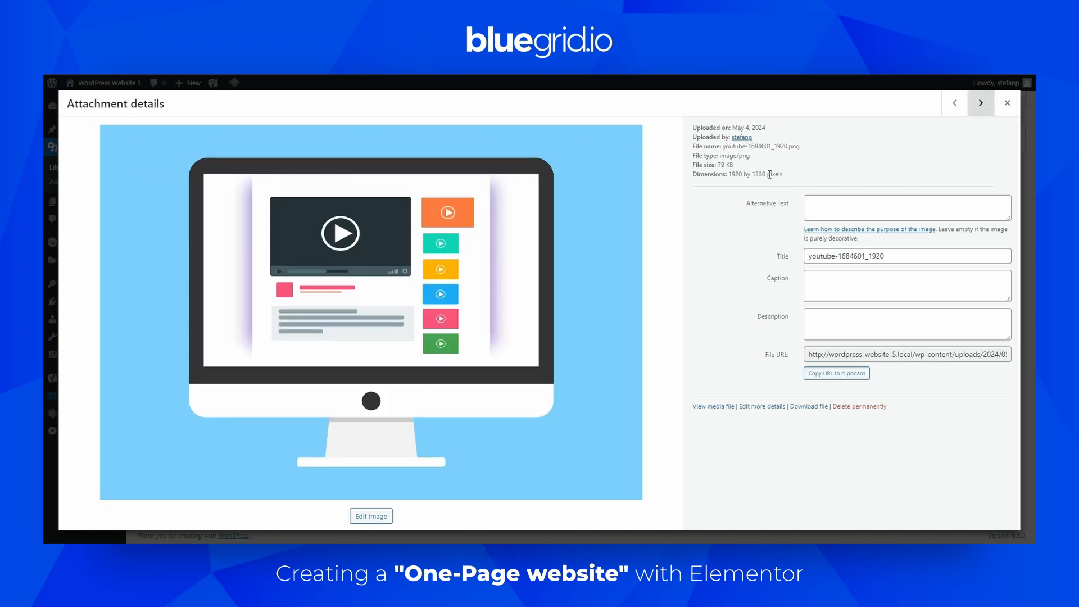
{"action": "left_click_drag", "start_coordinate": [772, 175], "coordinate": [755, 175]}
{"action": "left_click", "coordinate": [820, 167]}
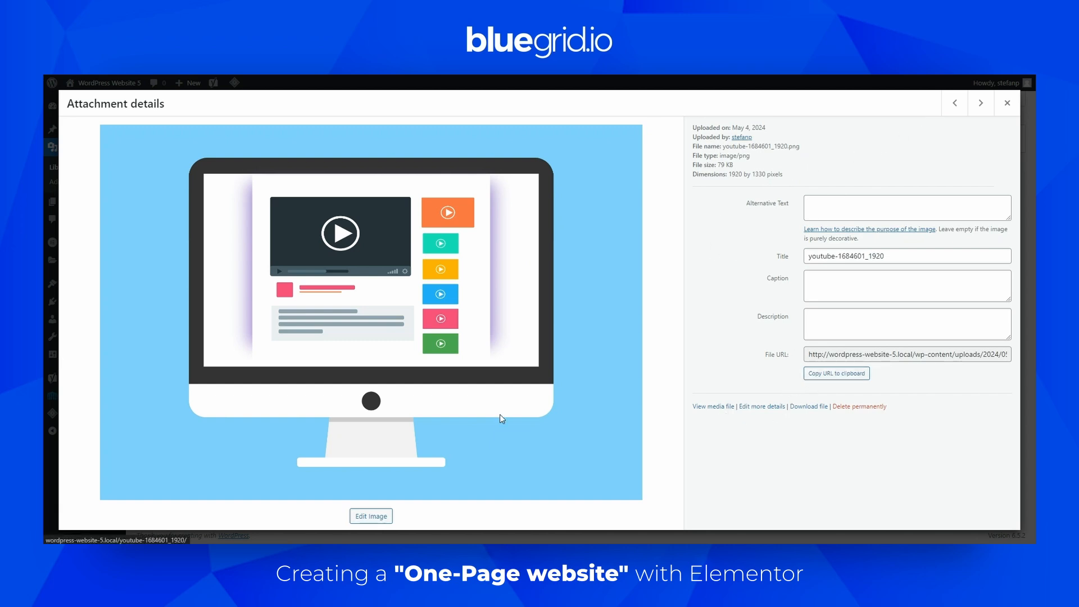
{"action": "left_click", "coordinate": [373, 515]}
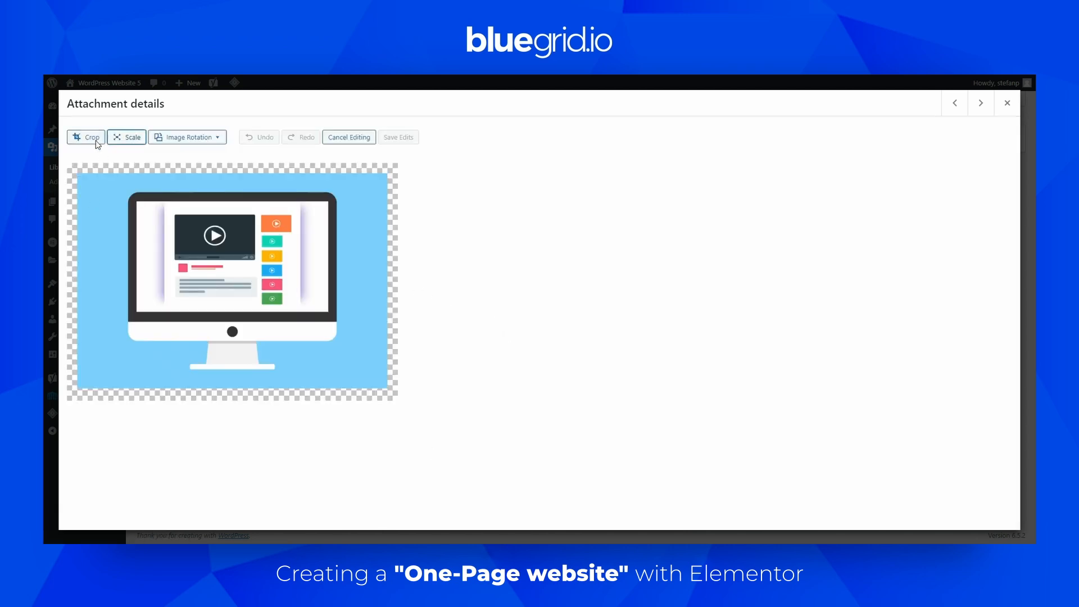
{"action": "left_click", "coordinate": [90, 137]}
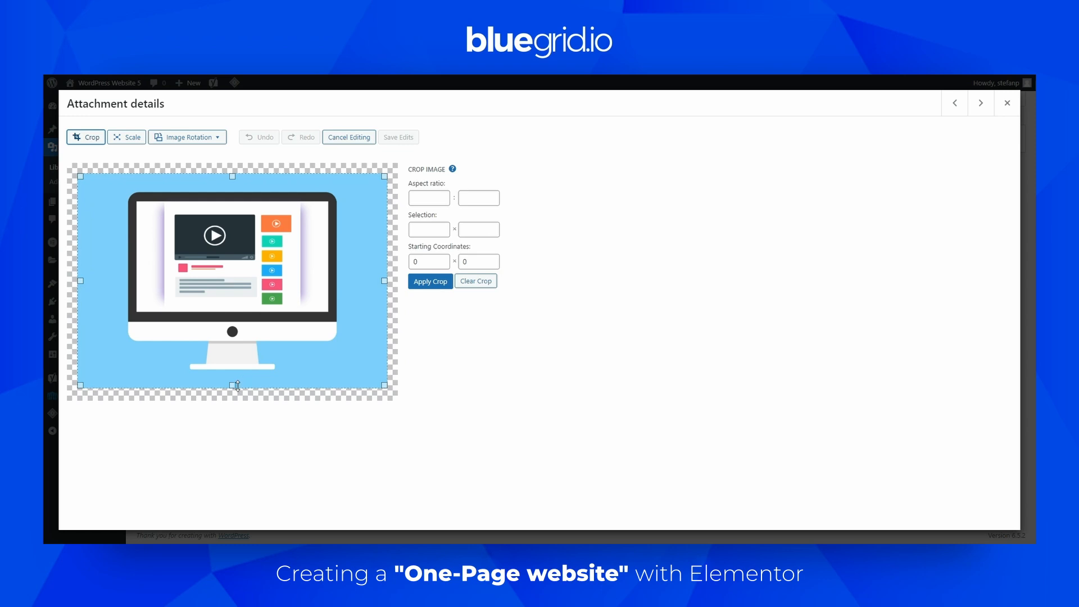
{"action": "left_click_drag", "start_coordinate": [236, 381], "coordinate": [237, 375]}
{"action": "left_click_drag", "start_coordinate": [471, 230], "coordinate": [483, 237]}
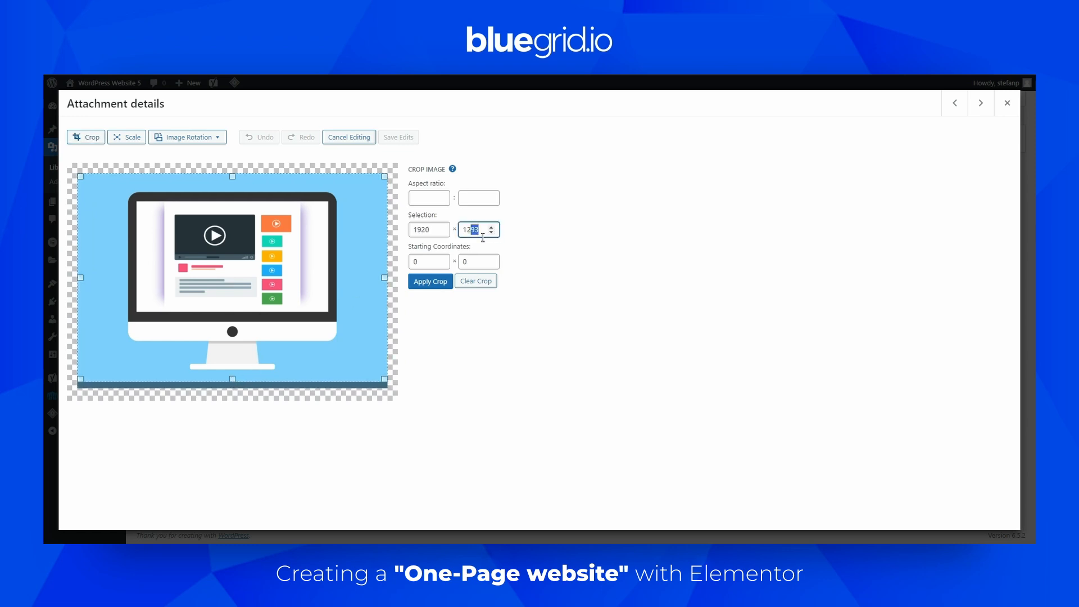
{"action": "type", "text": "80"}
{"action": "left_click_drag", "start_coordinate": [244, 268], "coordinate": [241, 274]}
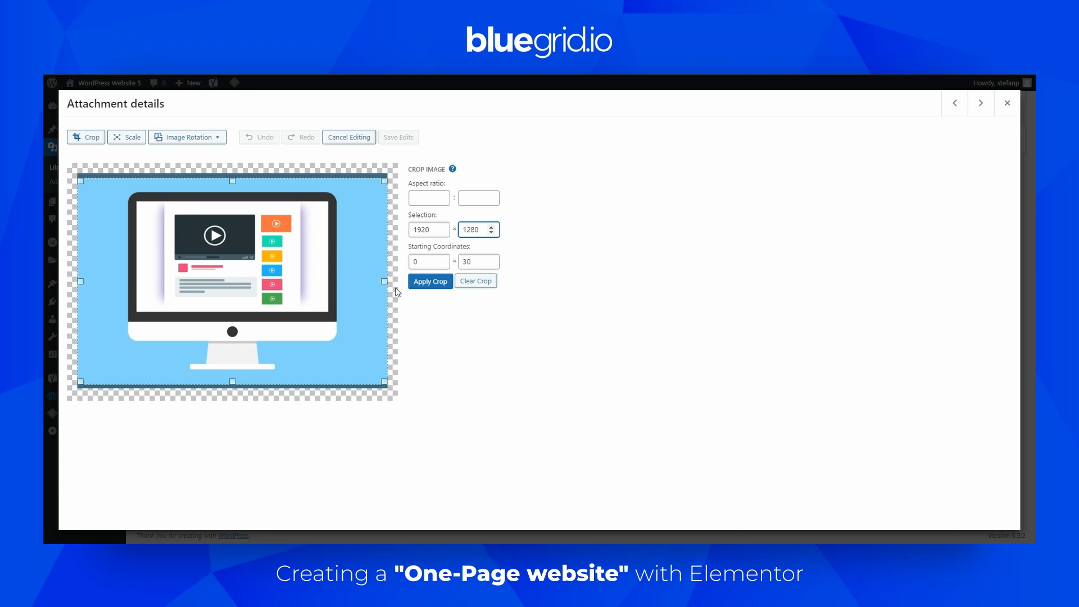
{"action": "left_click", "coordinate": [416, 282]}
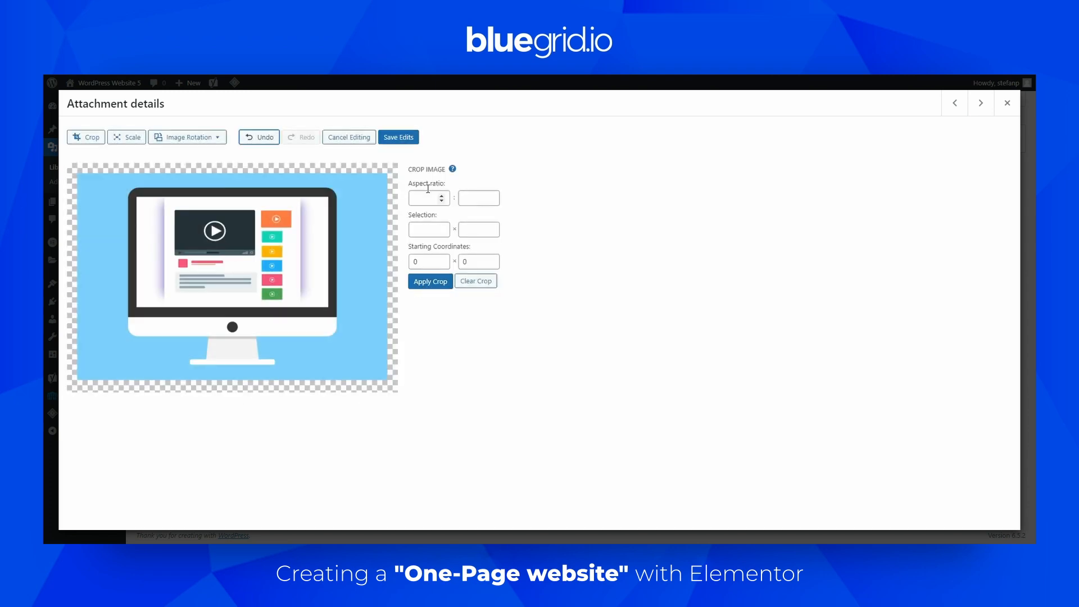
{"action": "left_click", "coordinate": [399, 137]}
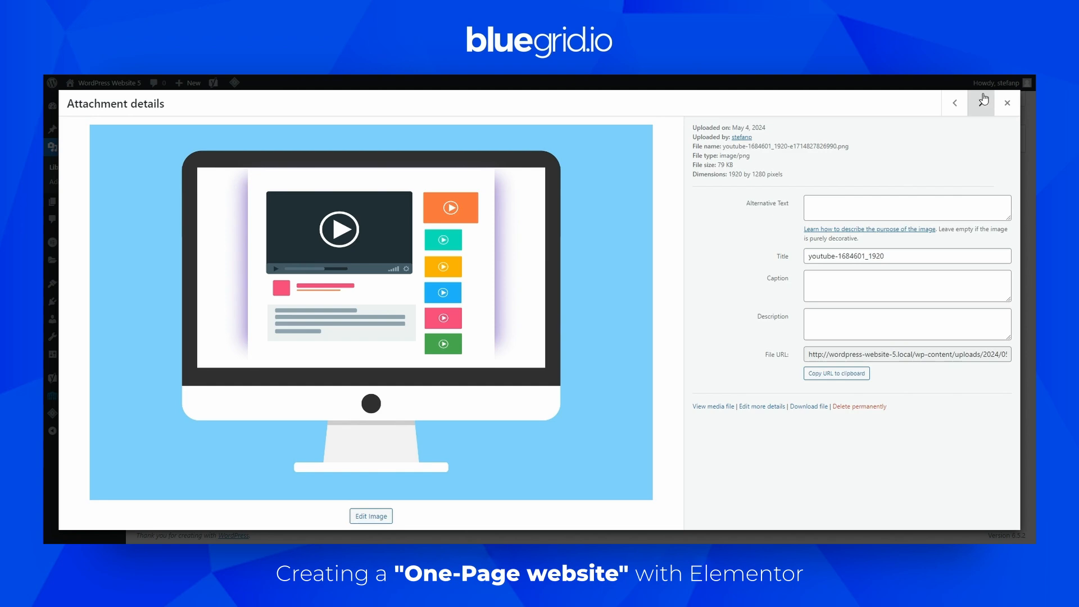
Close the attachment details, reload the Elementor editor, review the My work grid and select its Loop Grid widget
{"action": "left_click", "coordinate": [980, 101]}
{"action": "left_click", "coordinate": [1014, 104]}
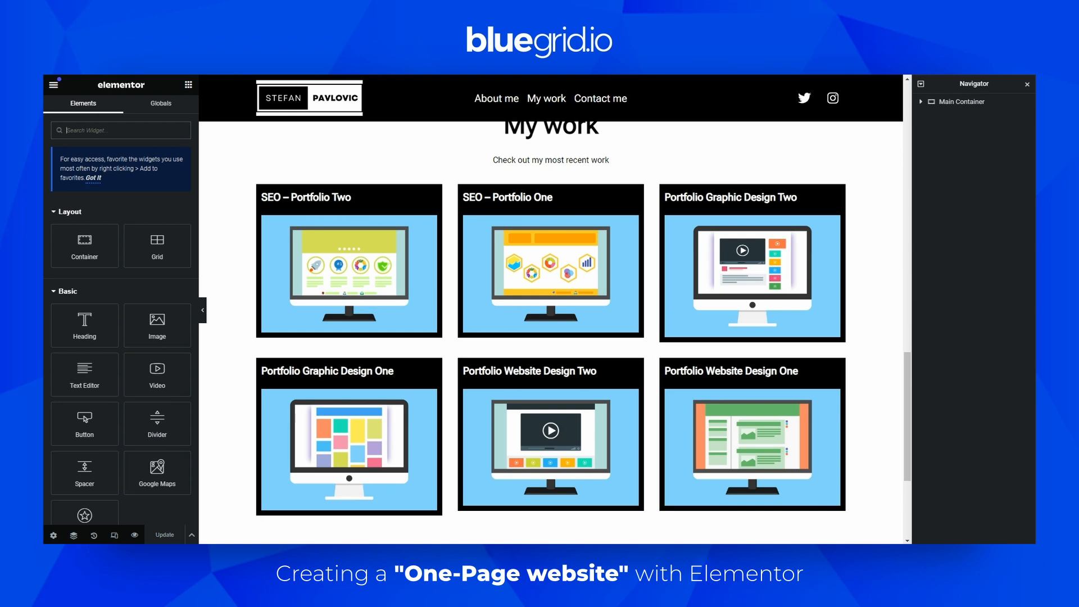
{"action": "key", "text": "F5"}
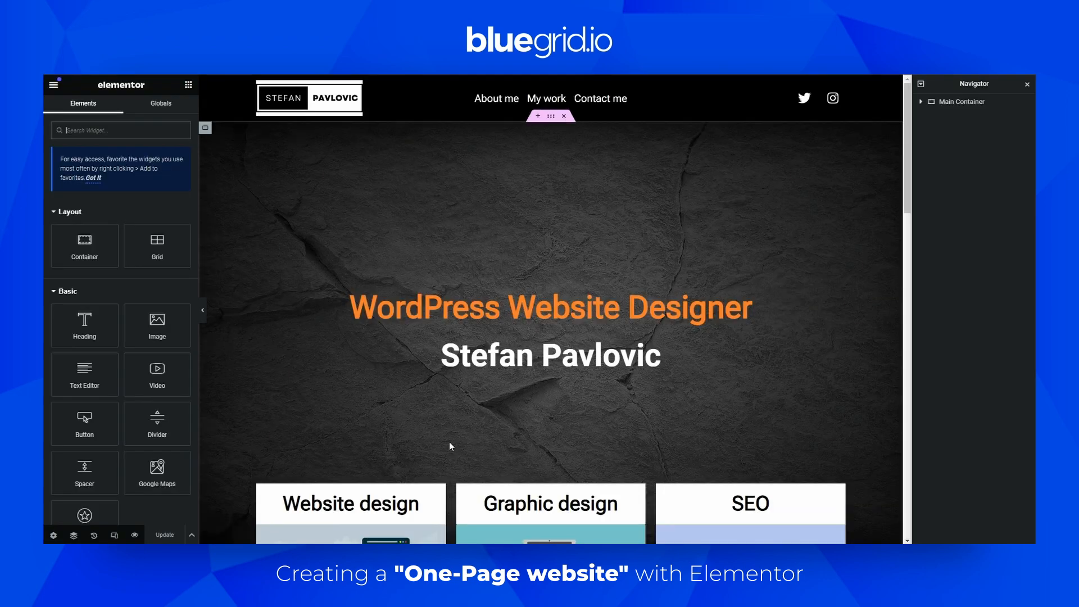
{"action": "scroll", "coordinate": [452, 440], "scroll_direction": "down", "scroll_amount": 6}
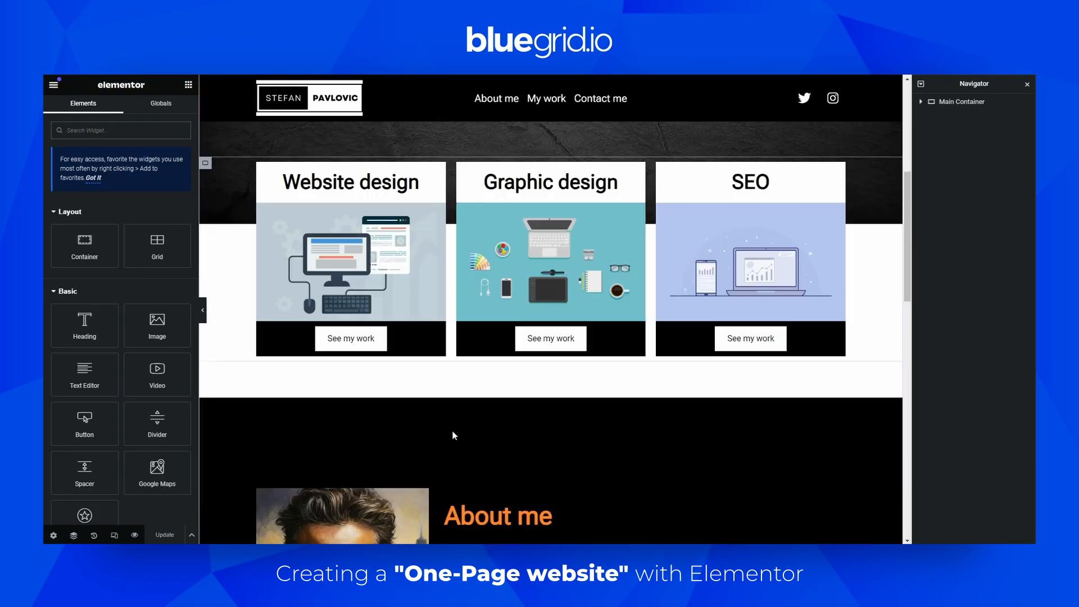
{"action": "scroll", "coordinate": [454, 436], "scroll_direction": "down", "scroll_amount": 10}
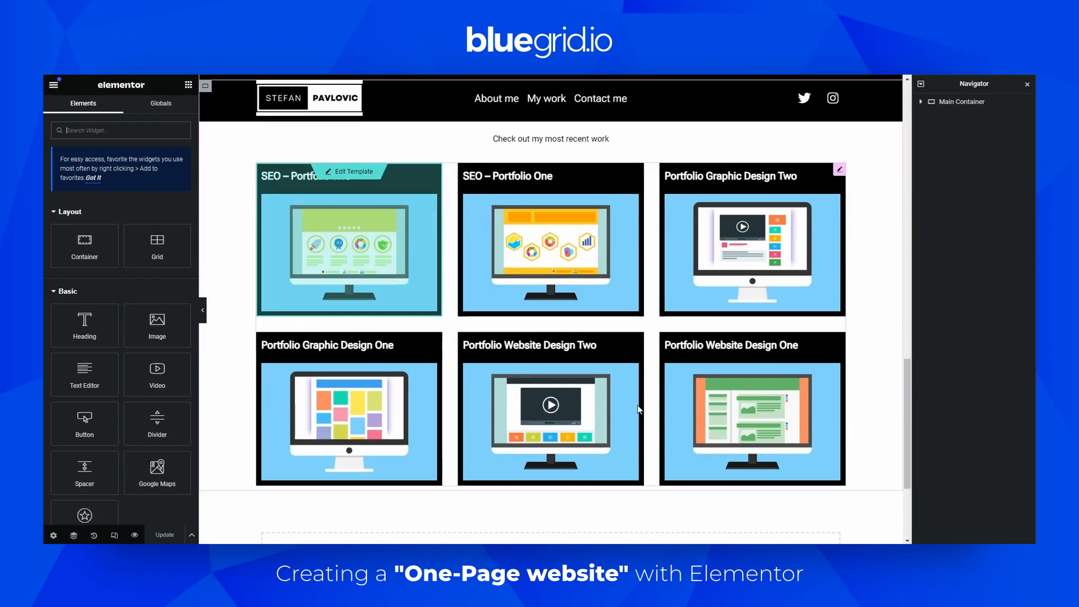
{"action": "scroll", "coordinate": [638, 404], "scroll_direction": "down", "scroll_amount": 1}
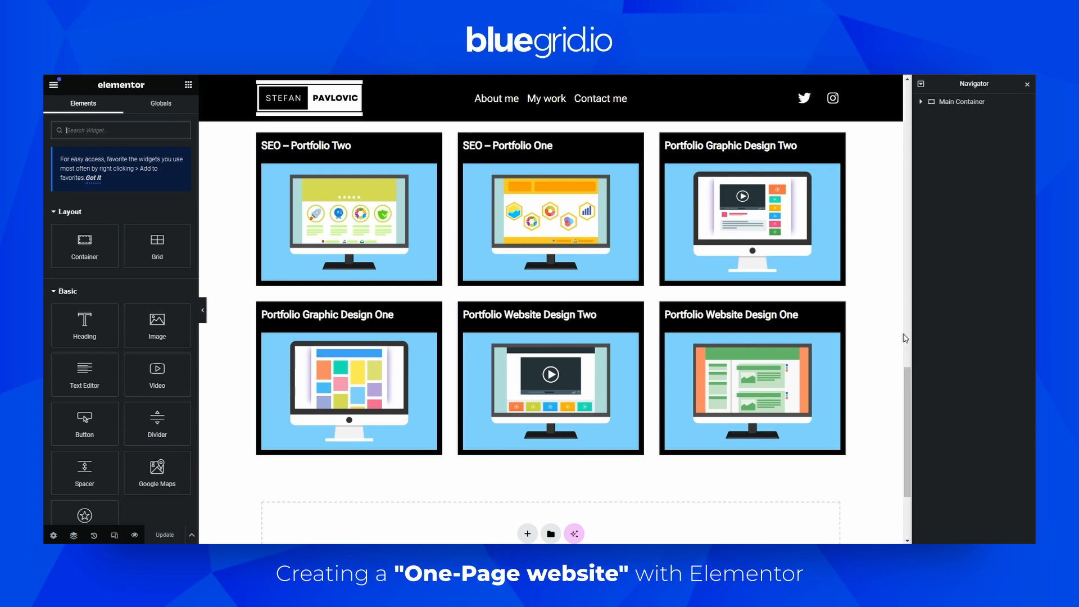
{"action": "scroll", "coordinate": [909, 384], "scroll_direction": "up", "scroll_amount": 3}
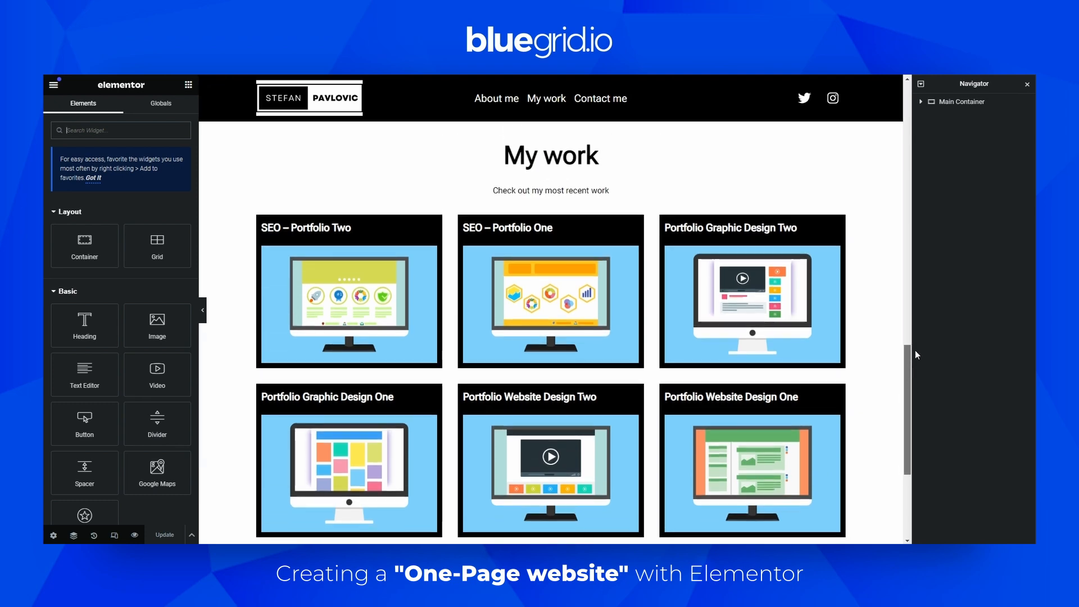
{"action": "scroll", "coordinate": [610, 267], "scroll_direction": "down", "scroll_amount": 4}
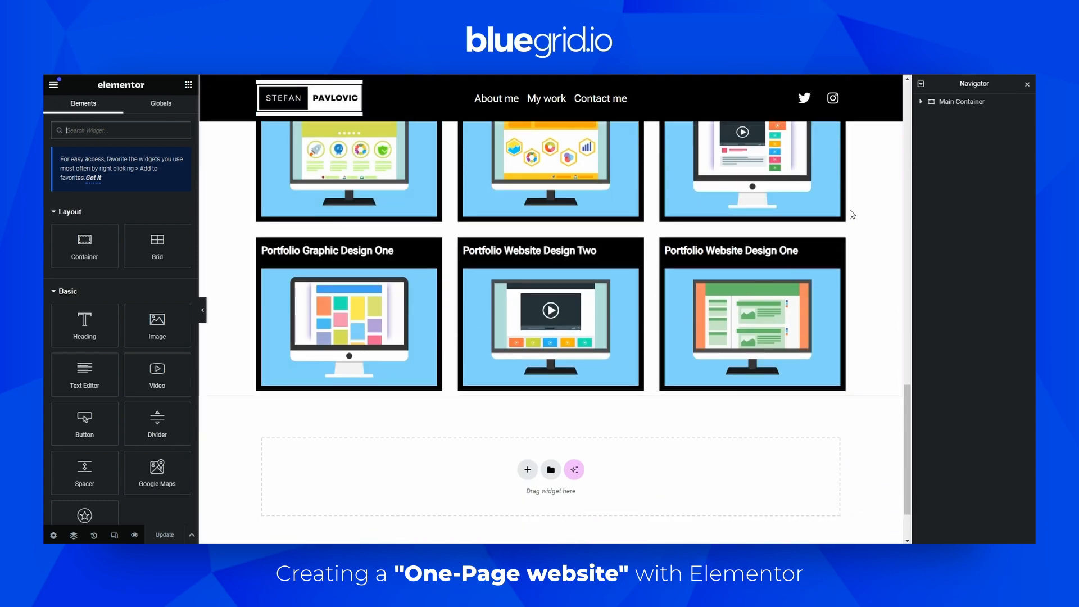
{"action": "left_click", "coordinate": [822, 236]}
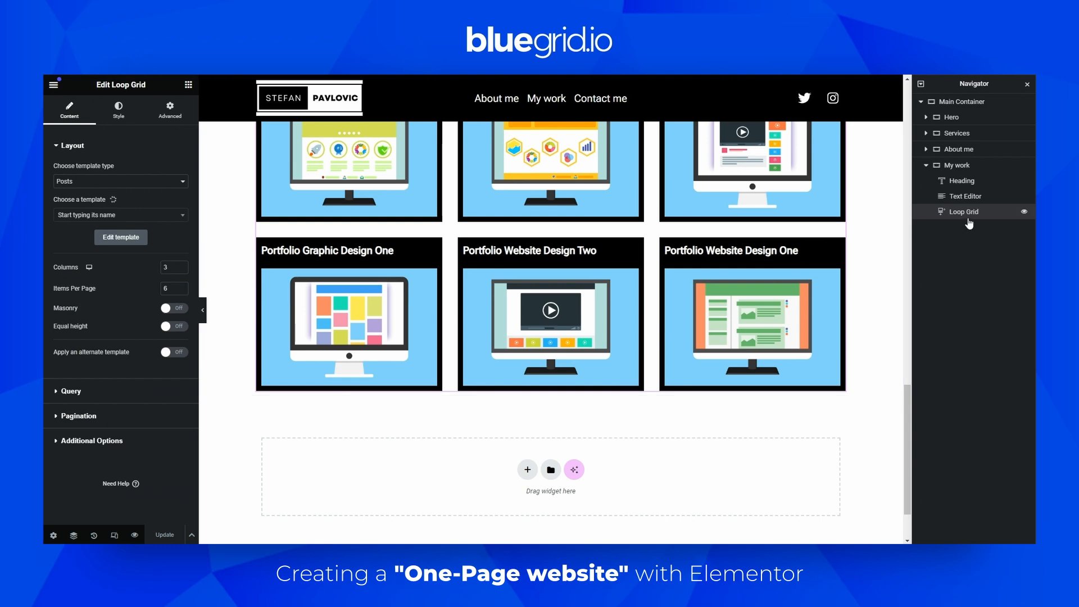
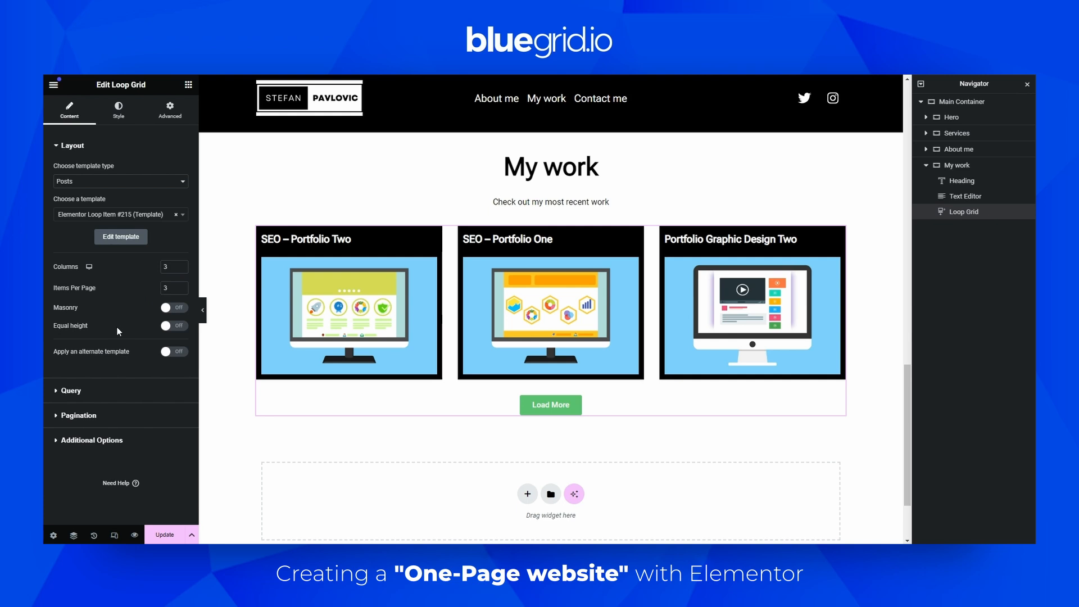
Turn on equal height for the Loop Grid items and look through its Query, Pagination and Additional Options settings
{"action": "left_click", "coordinate": [173, 325]}
{"action": "left_click", "coordinate": [63, 392]}
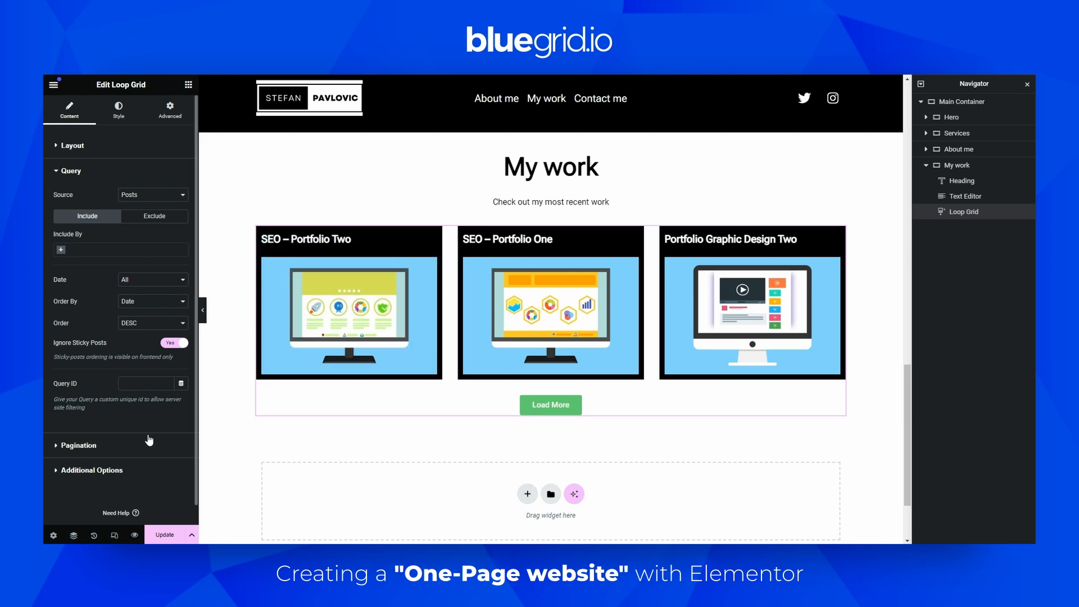
{"action": "left_click", "coordinate": [78, 445]}
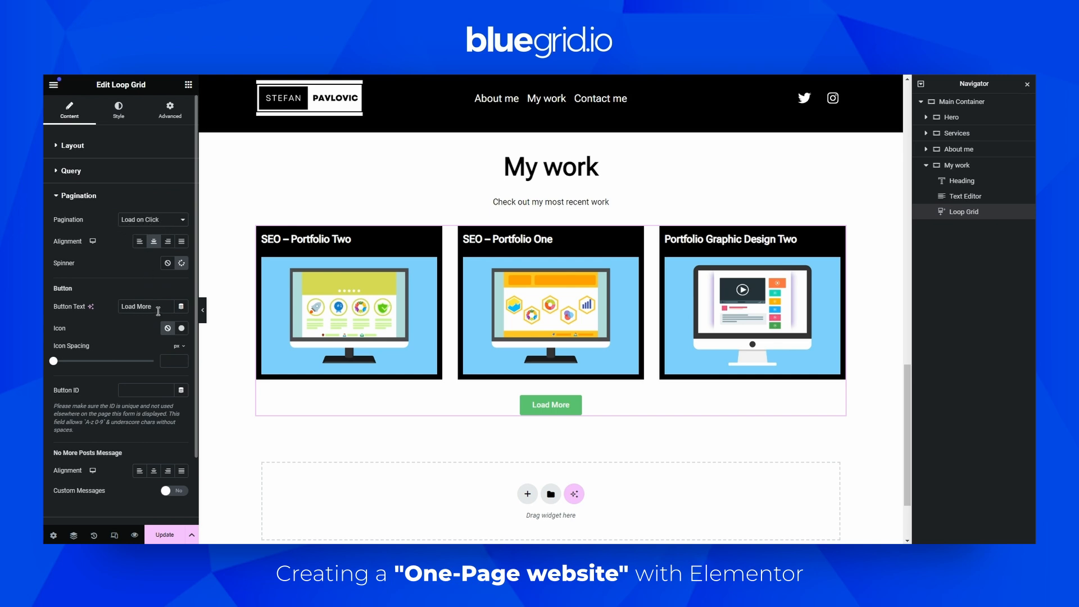
{"action": "left_click_drag", "start_coordinate": [164, 307], "coordinate": [119, 306]}
{"action": "scroll", "coordinate": [115, 309], "scroll_direction": "down", "scroll_amount": 1}
{"action": "scroll", "coordinate": [140, 373], "scroll_direction": "down", "scroll_amount": 1}
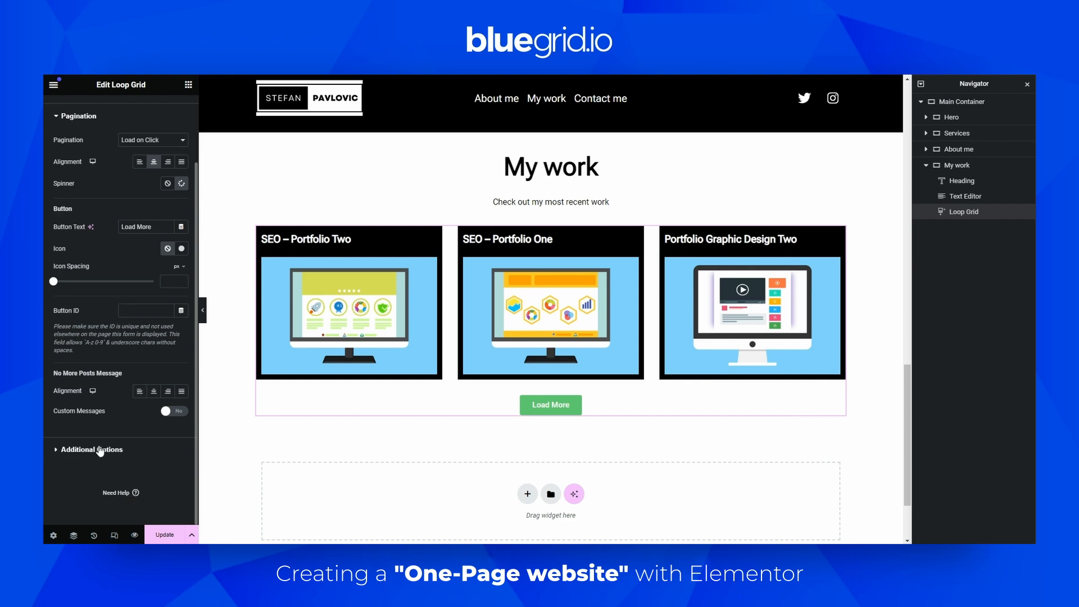
{"action": "left_click", "coordinate": [99, 448]}
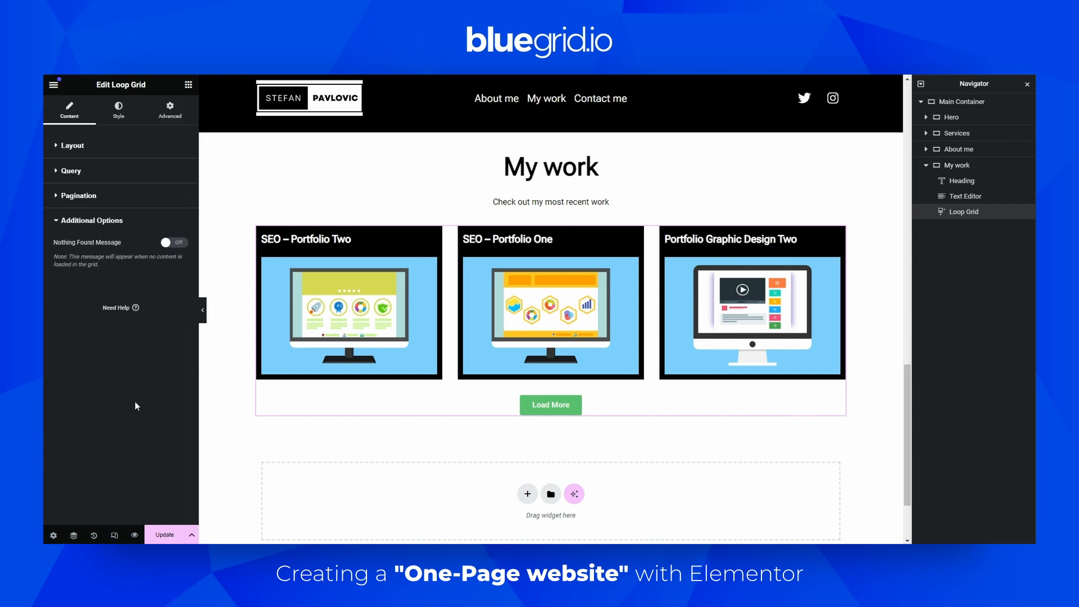
Set the pagination button's typography to the Text global font
{"action": "left_click", "coordinate": [108, 115]}
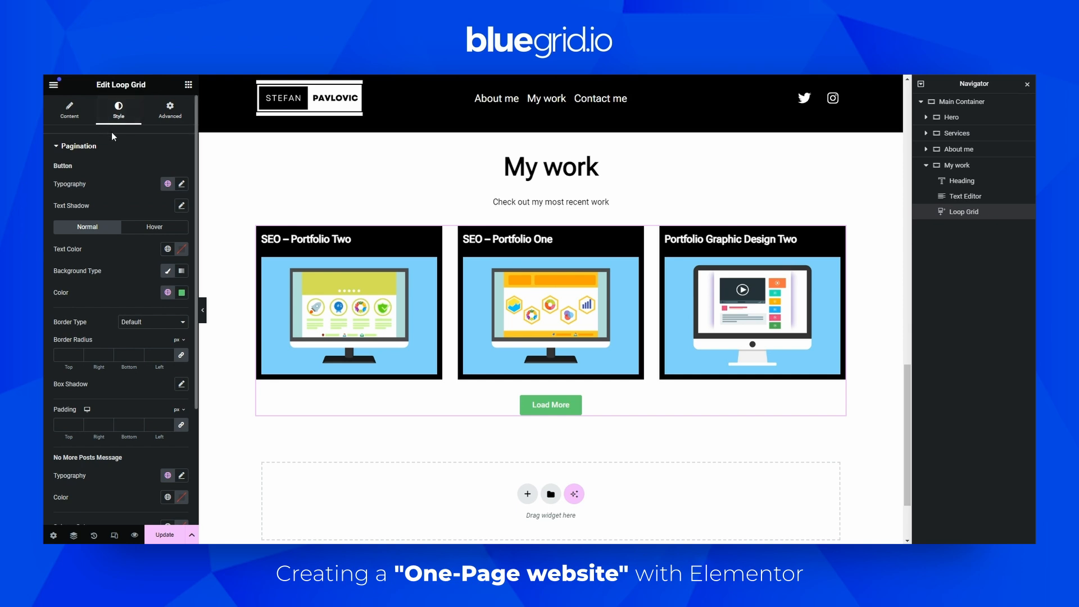
{"action": "left_click", "coordinate": [167, 185]}
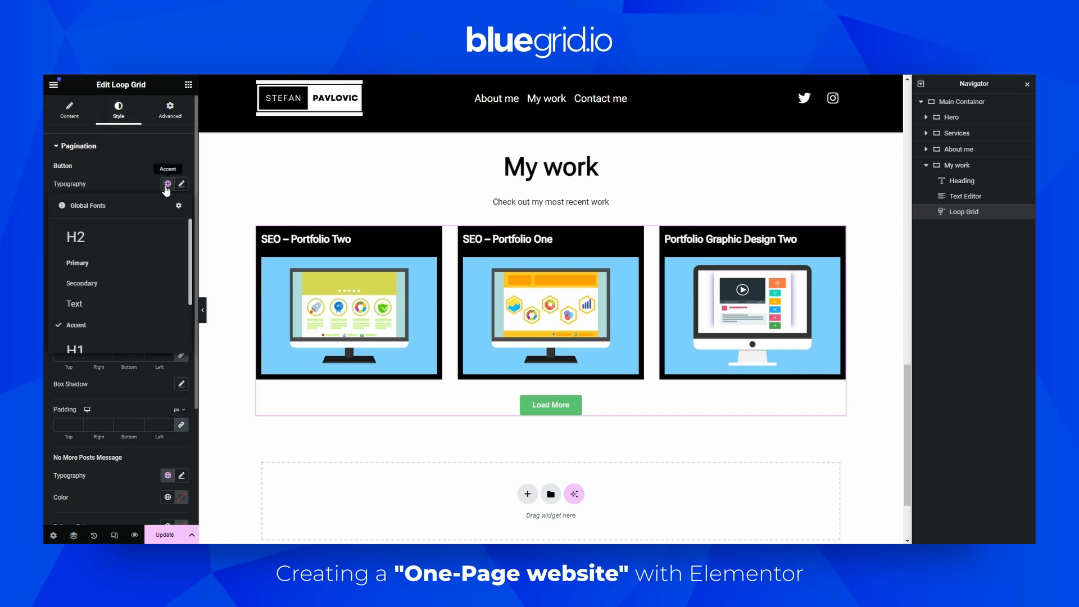
{"action": "left_click", "coordinate": [90, 307]}
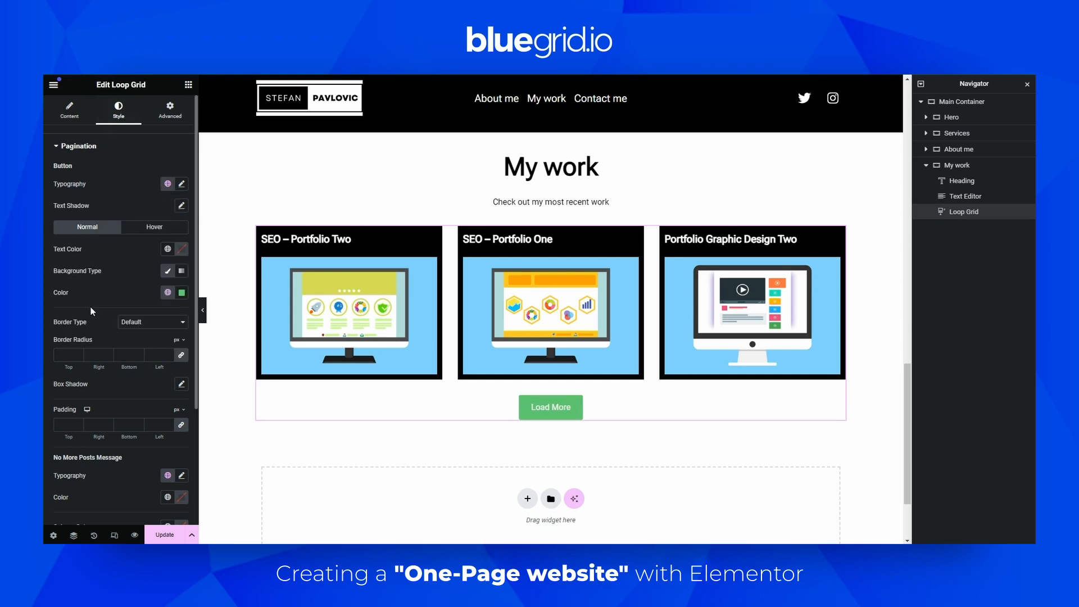
Set the Load More button's text colour and background colour to global colours, white text on black
{"action": "left_click", "coordinate": [167, 248]}
{"action": "left_click", "coordinate": [90, 396]}
{"action": "left_click", "coordinate": [167, 292]}
{"action": "left_click", "coordinate": [101, 413]}
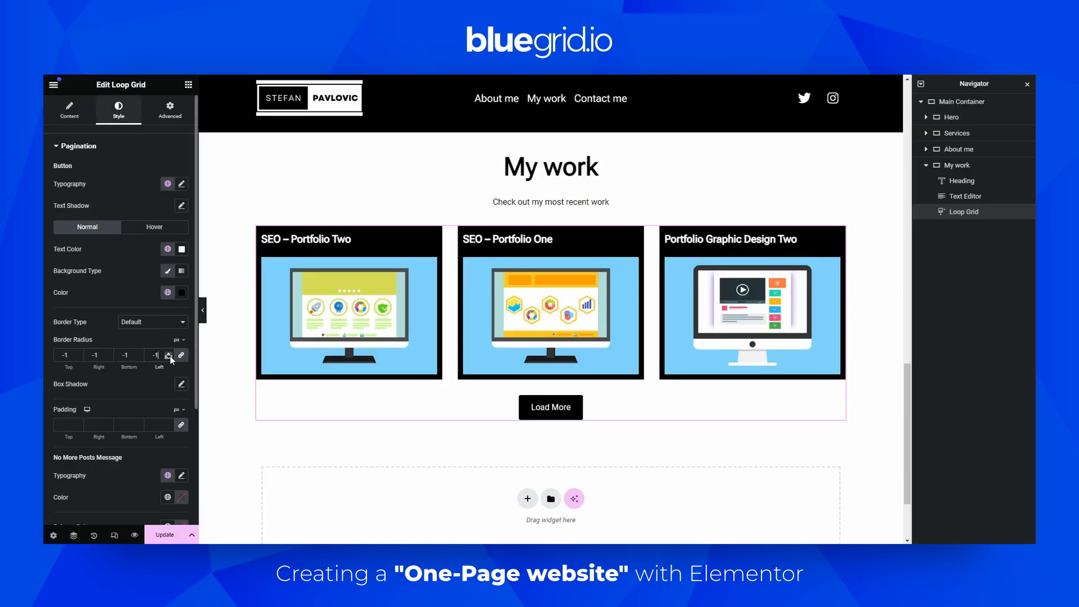
Set the button's border radius to 0 on all corners and update the page
{"action": "left_click", "coordinate": [169, 353]}
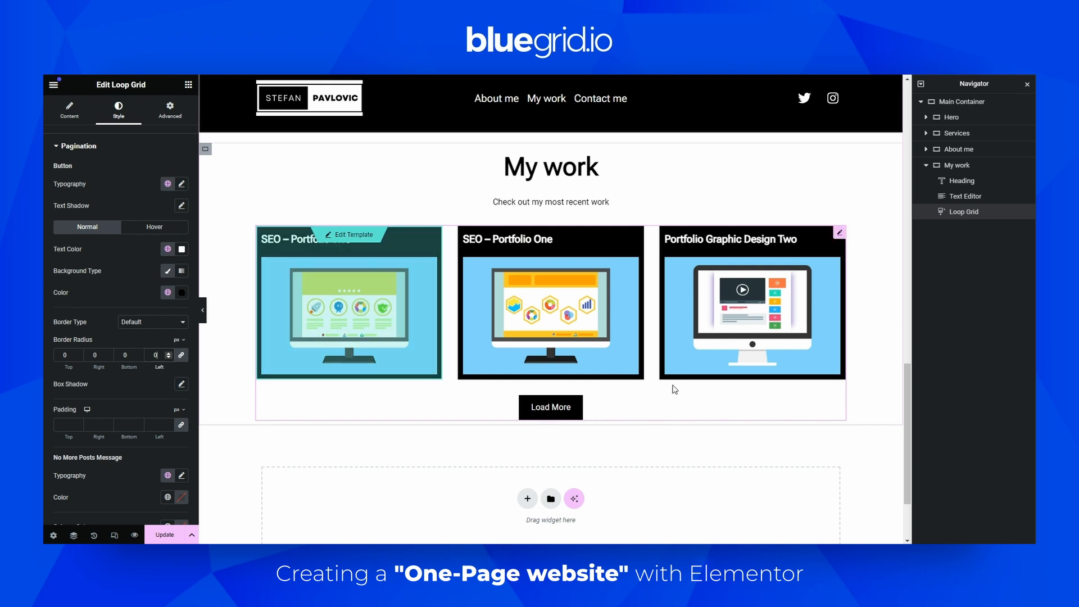
{"action": "left_click", "coordinate": [166, 535]}
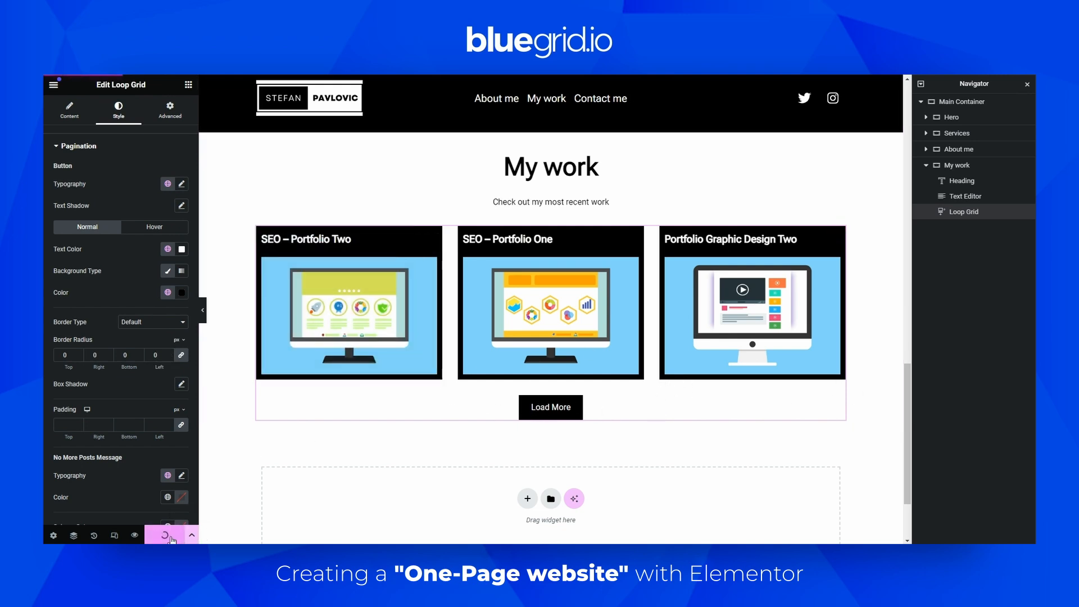
Preview the page, load more portfolio posts and scroll through the full My work grid
{"action": "left_click", "coordinate": [136, 536]}
{"action": "left_click_drag", "start_coordinate": [1030, 134], "coordinate": [981, 437]}
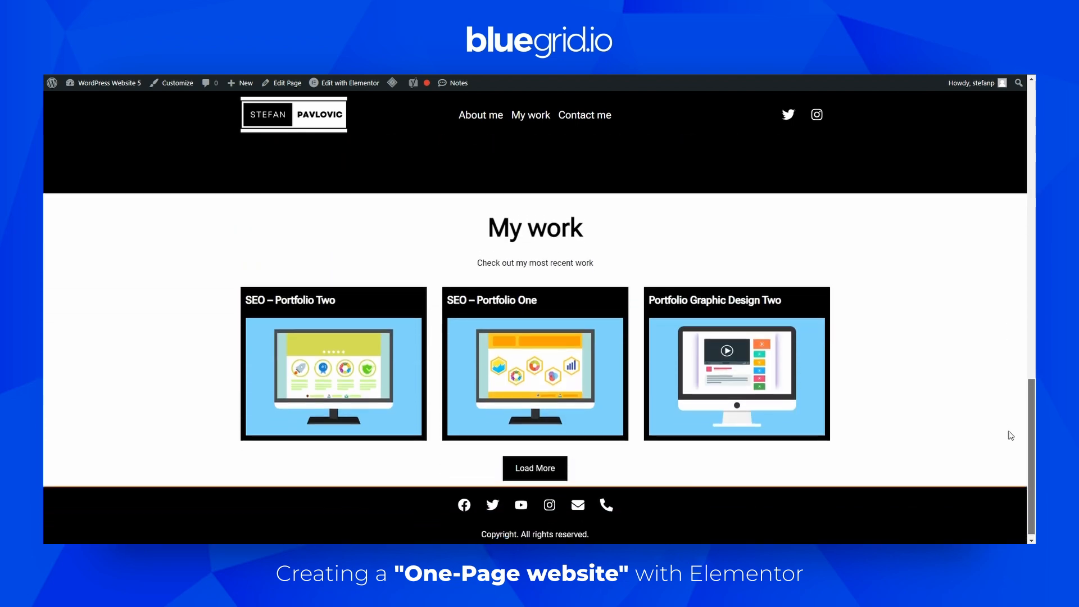
{"action": "left_click", "coordinate": [535, 468]}
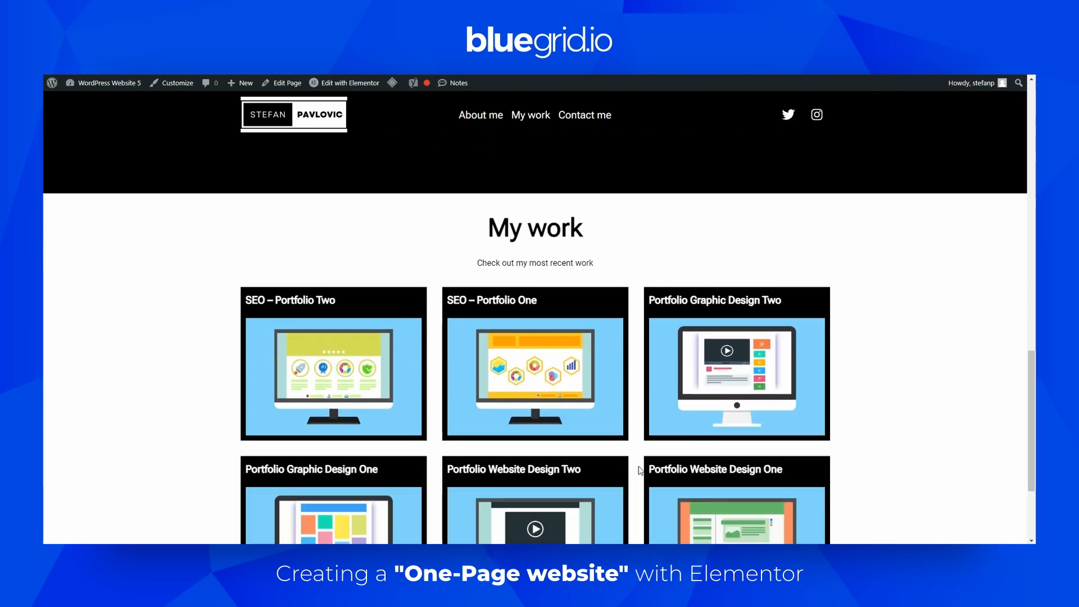
{"action": "scroll", "coordinate": [535, 415], "scroll_direction": "down", "scroll_amount": 2}
{"action": "scroll", "coordinate": [730, 449], "scroll_direction": "down", "scroll_amount": 1}
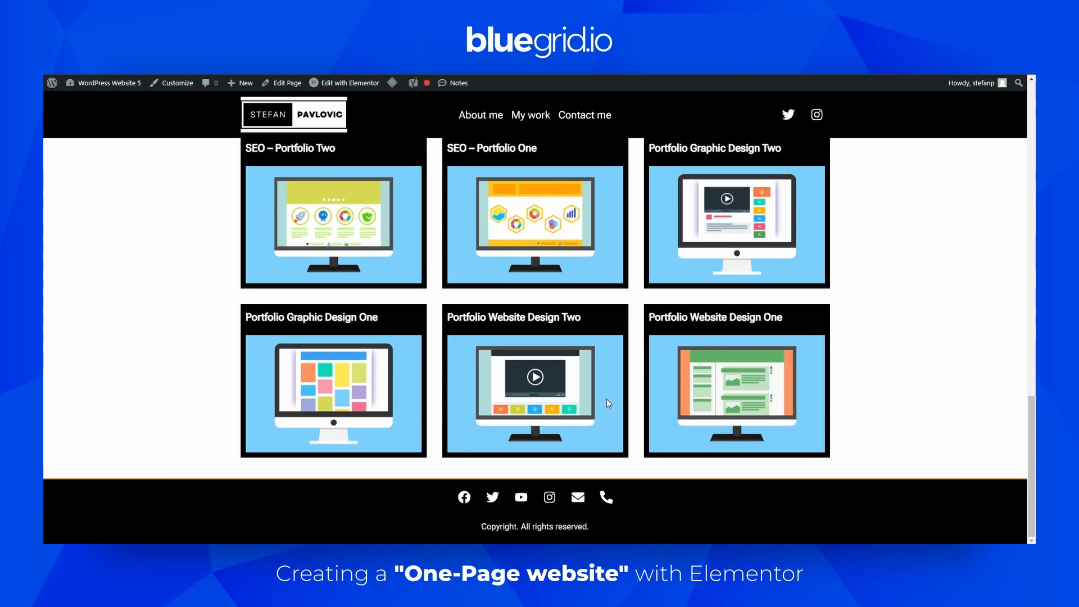
{"action": "scroll", "coordinate": [601, 399], "scroll_direction": "up", "scroll_amount": 3}
{"action": "scroll", "coordinate": [561, 427], "scroll_direction": "down", "scroll_amount": 3}
{"action": "scroll", "coordinate": [605, 397], "scroll_direction": "up", "scroll_amount": 3}
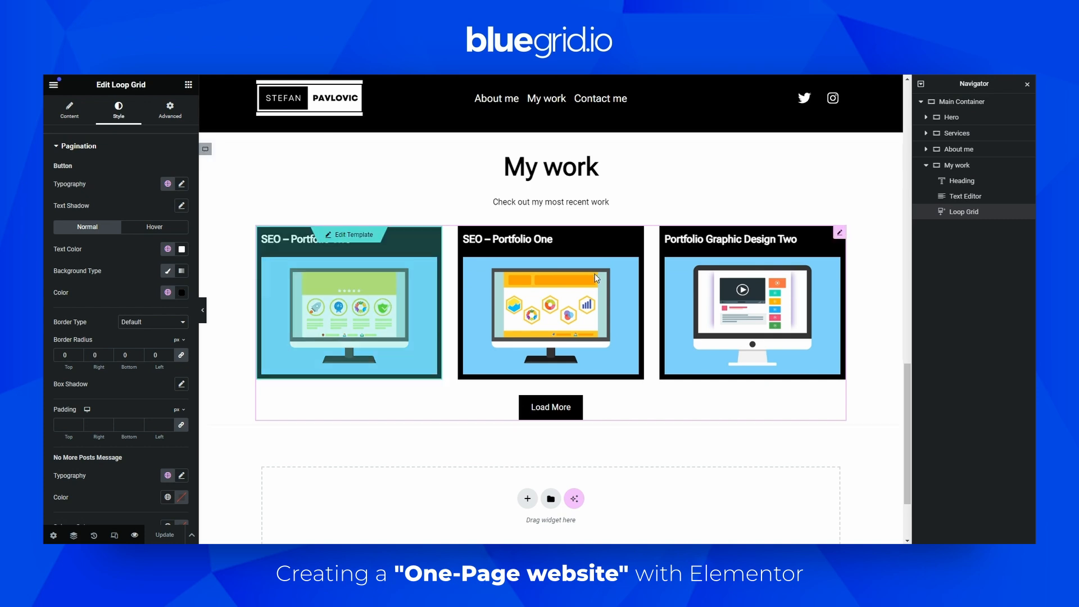
{"action": "scroll", "coordinate": [763, 275], "scroll_direction": "up", "scroll_amount": 1}
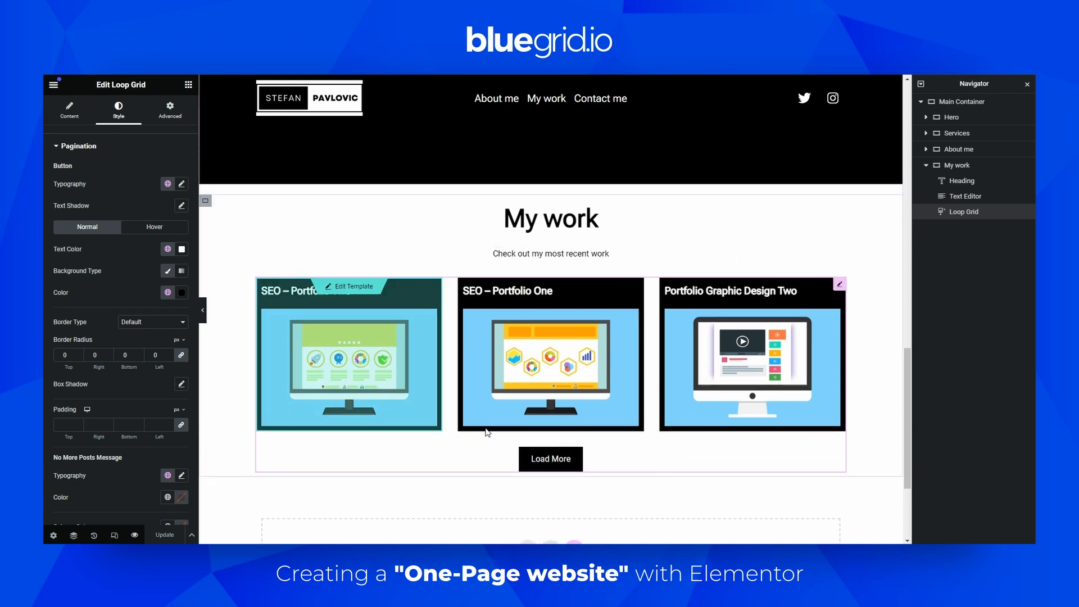
Try 4 items per page in the Loop Grid, then restore it to 3
{"action": "left_click", "coordinate": [79, 110]}
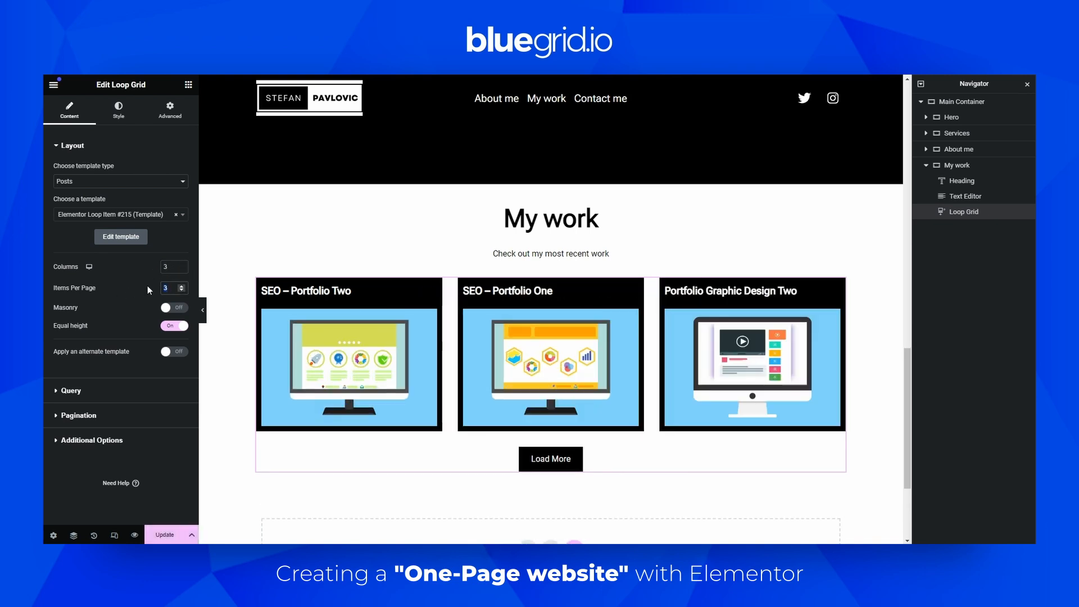
{"action": "left_click", "coordinate": [182, 286]}
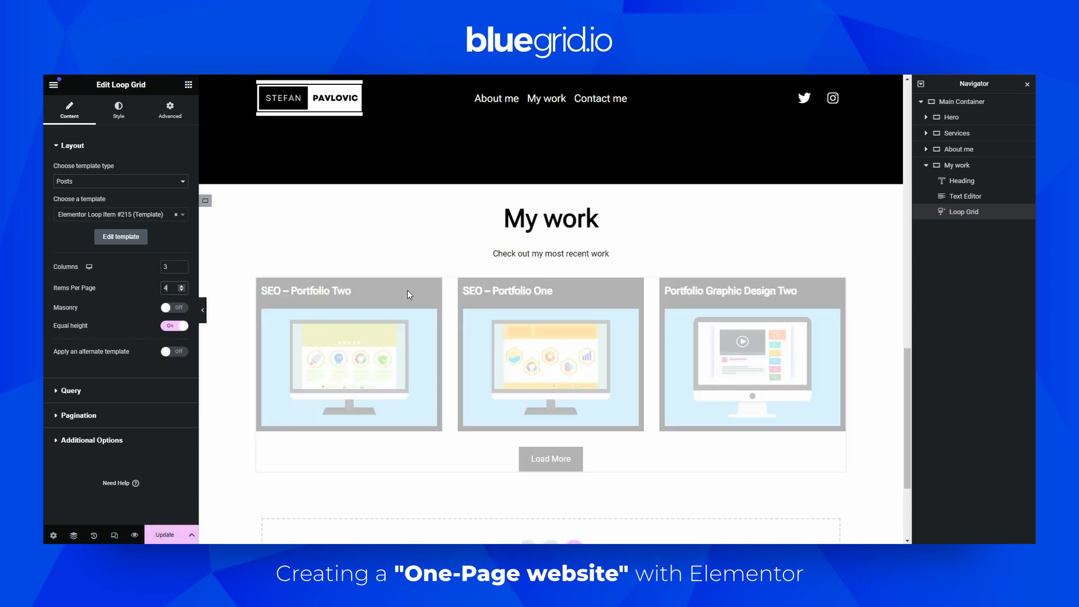
{"action": "scroll", "coordinate": [575, 454], "scroll_direction": "down", "scroll_amount": 3}
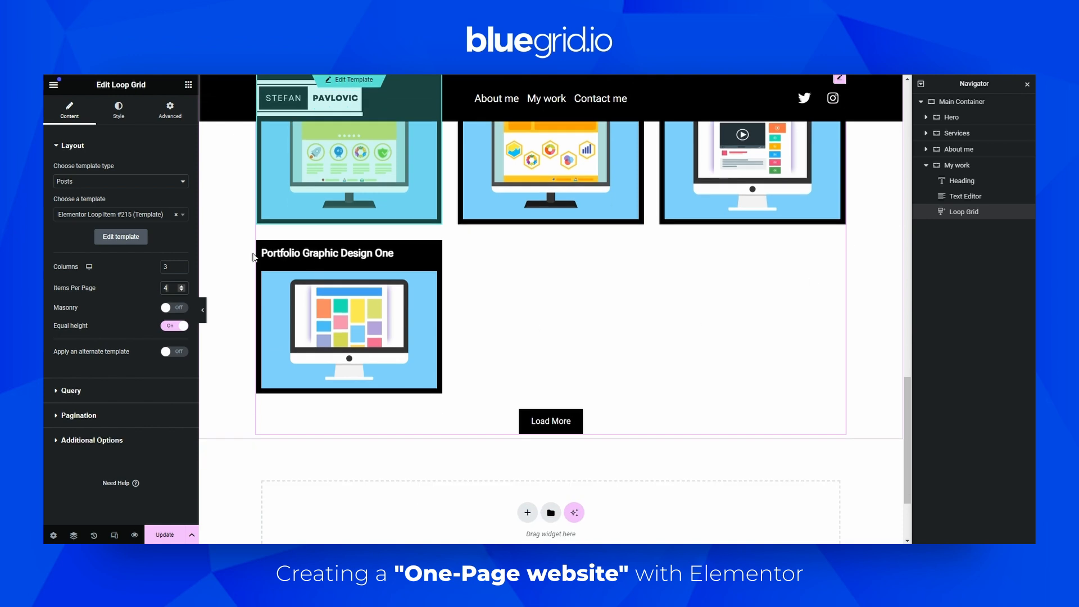
{"action": "left_click", "coordinate": [182, 290]}
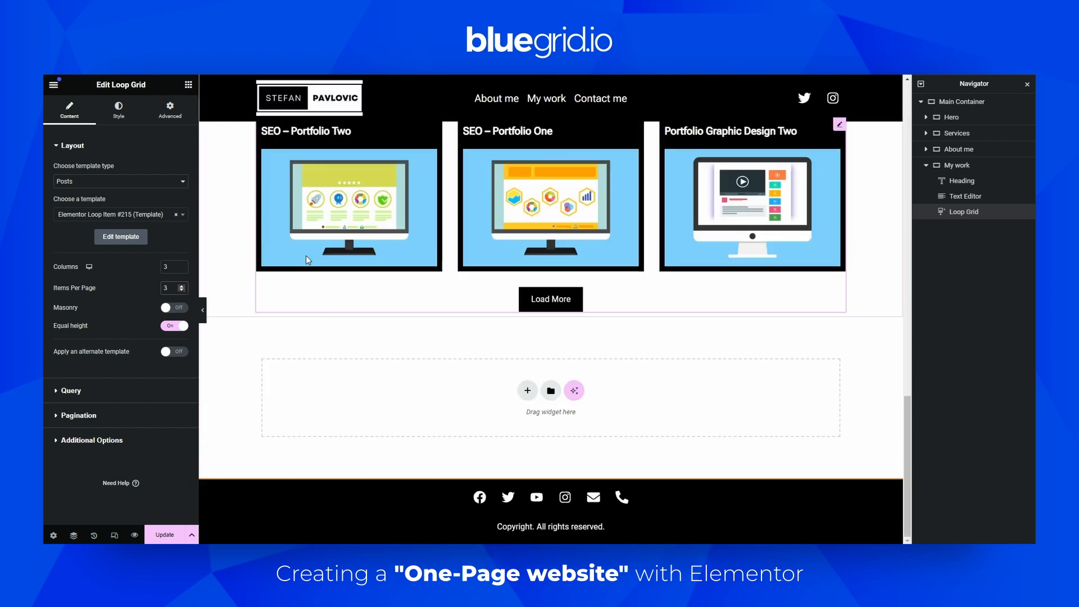
Collapse My work in the navigator and review the My skills section of the website wireframe
{"action": "scroll", "coordinate": [554, 216], "scroll_direction": "up", "scroll_amount": 2}
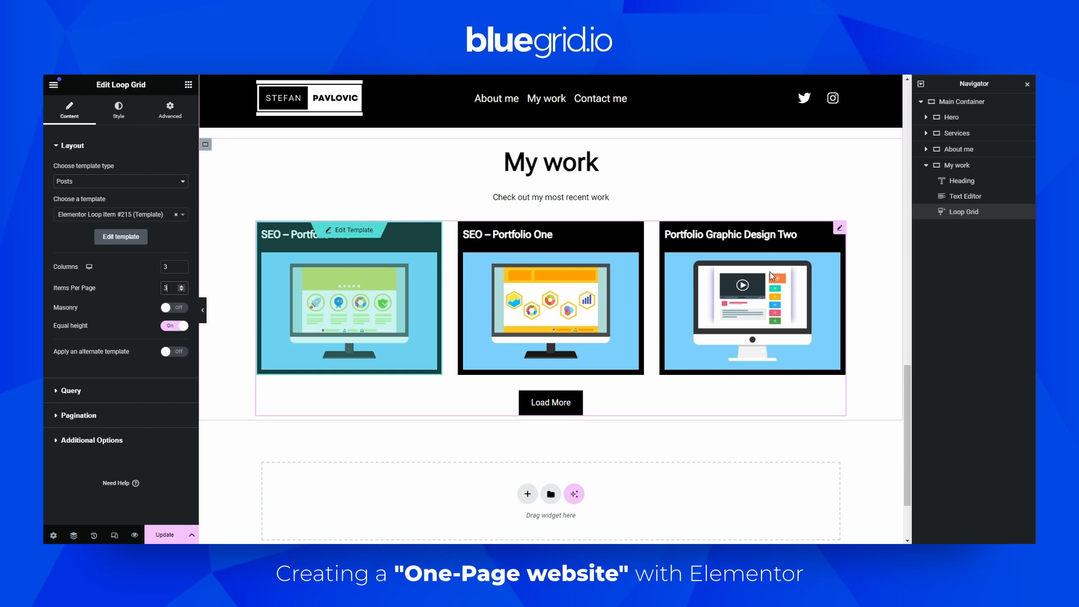
{"action": "scroll", "coordinate": [421, 270], "scroll_direction": "down", "scroll_amount": 2}
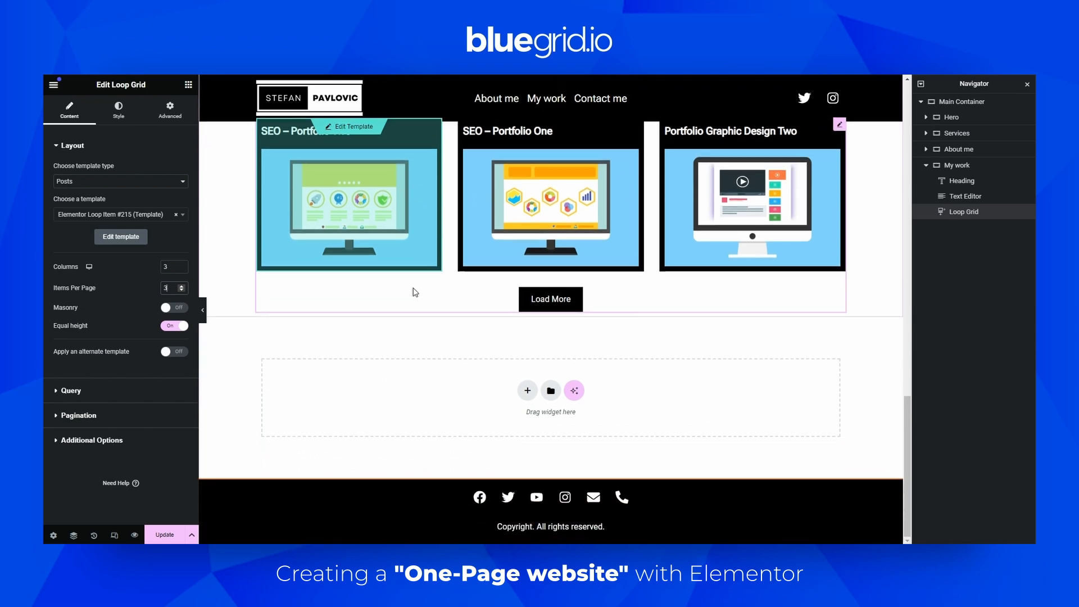
{"action": "scroll", "coordinate": [669, 329], "scroll_direction": "up", "scroll_amount": 5}
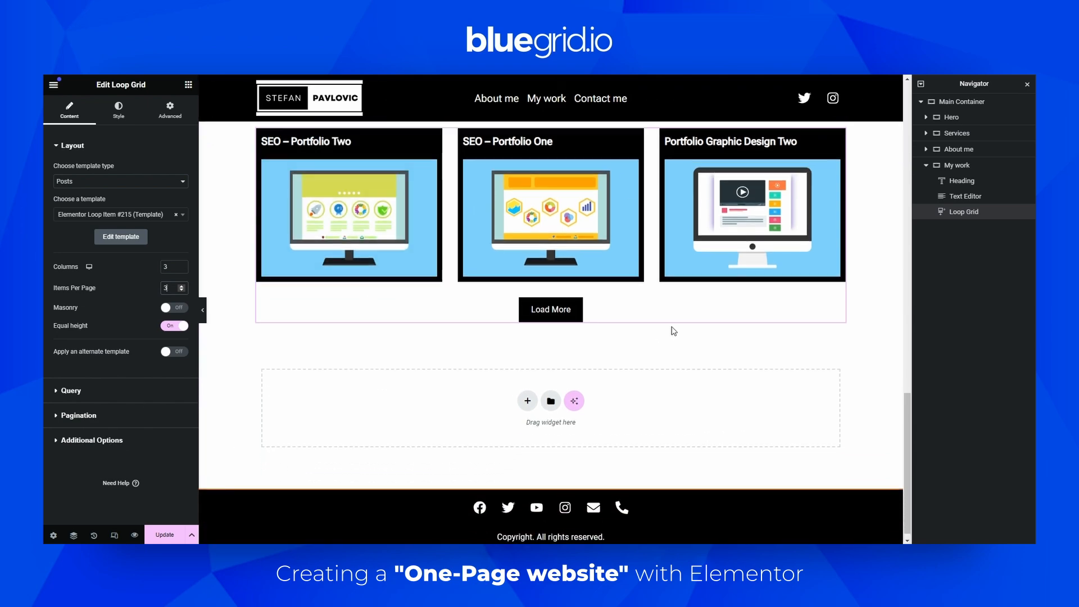
{"action": "scroll", "coordinate": [607, 319], "scroll_direction": "down", "scroll_amount": 3}
{"action": "scroll", "coordinate": [567, 319], "scroll_direction": "up", "scroll_amount": 2}
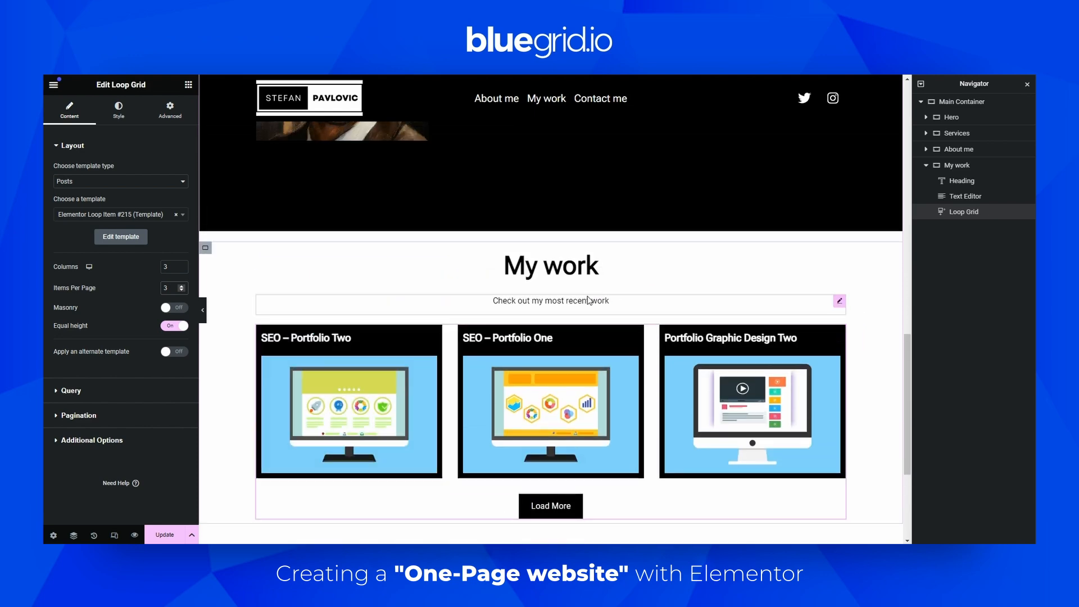
{"action": "left_click", "coordinate": [927, 165]}
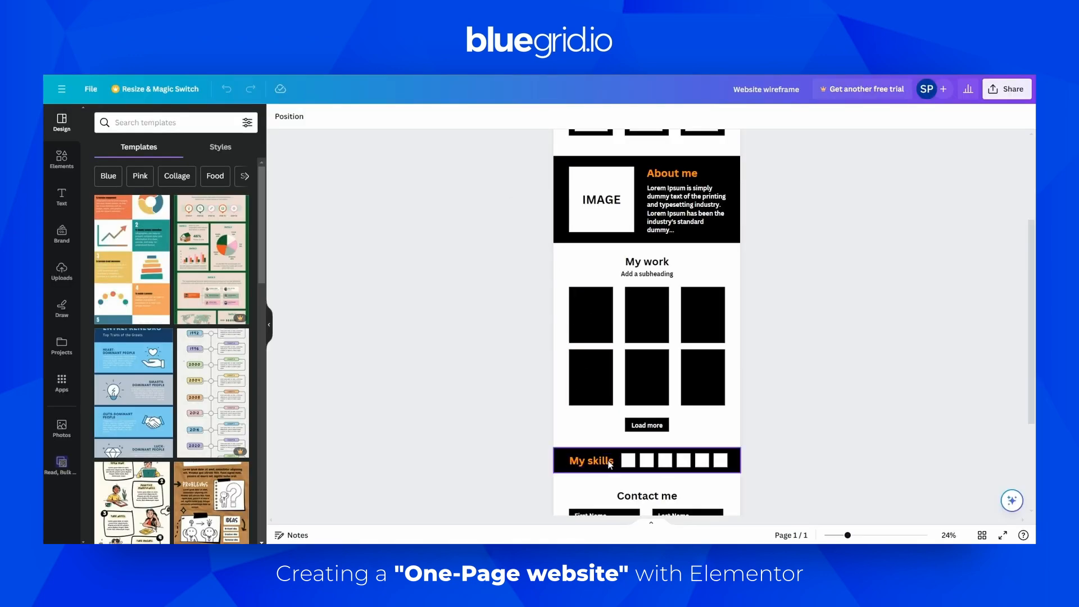
{"action": "scroll", "coordinate": [655, 455], "scroll_direction": "down", "scroll_amount": 2}
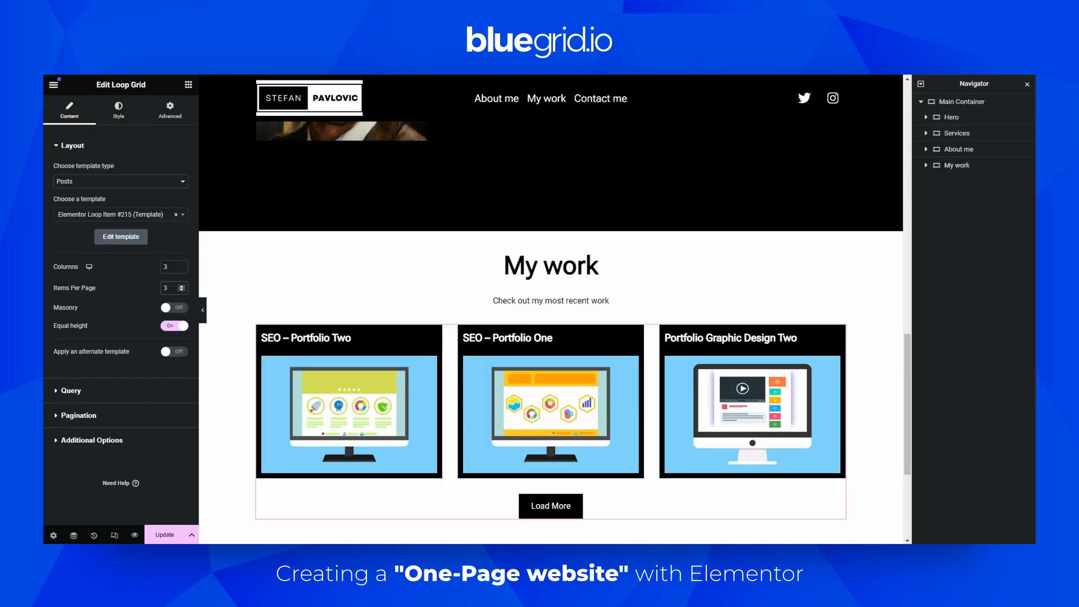
{"action": "scroll", "coordinate": [510, 200], "scroll_direction": "down", "scroll_amount": 3}
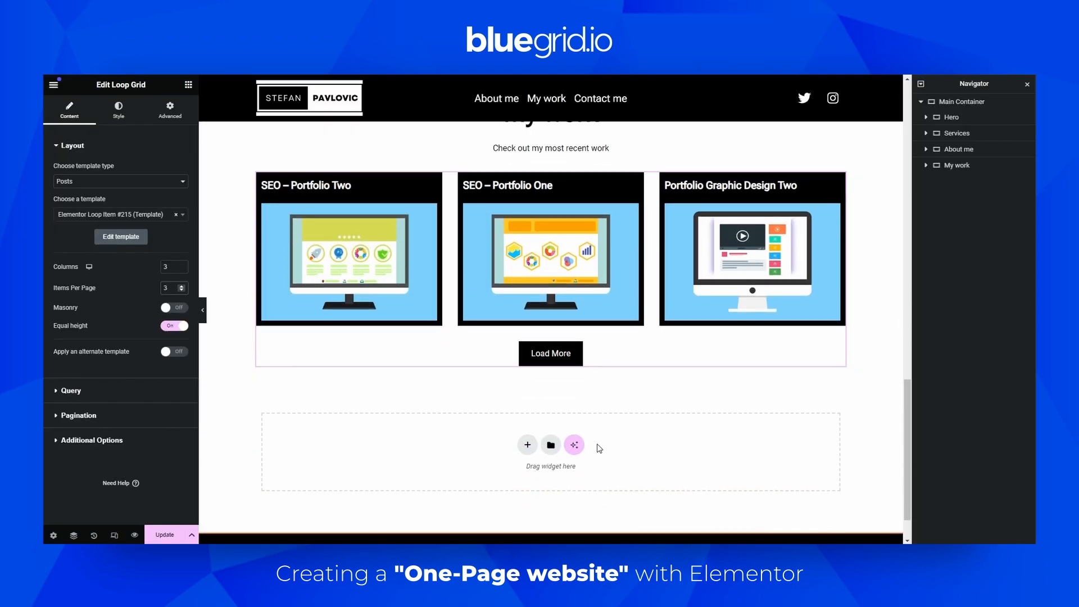
Add a new single-column container below the page content
{"action": "left_click", "coordinate": [528, 442]}
{"action": "left_click", "coordinate": [516, 465]}
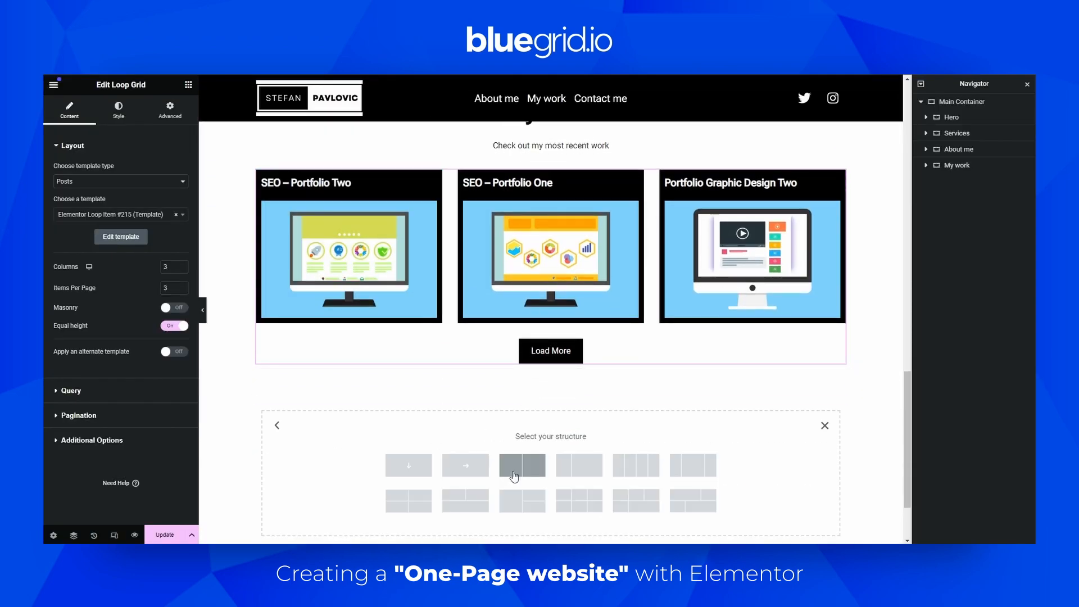
{"action": "left_click", "coordinate": [408, 465]}
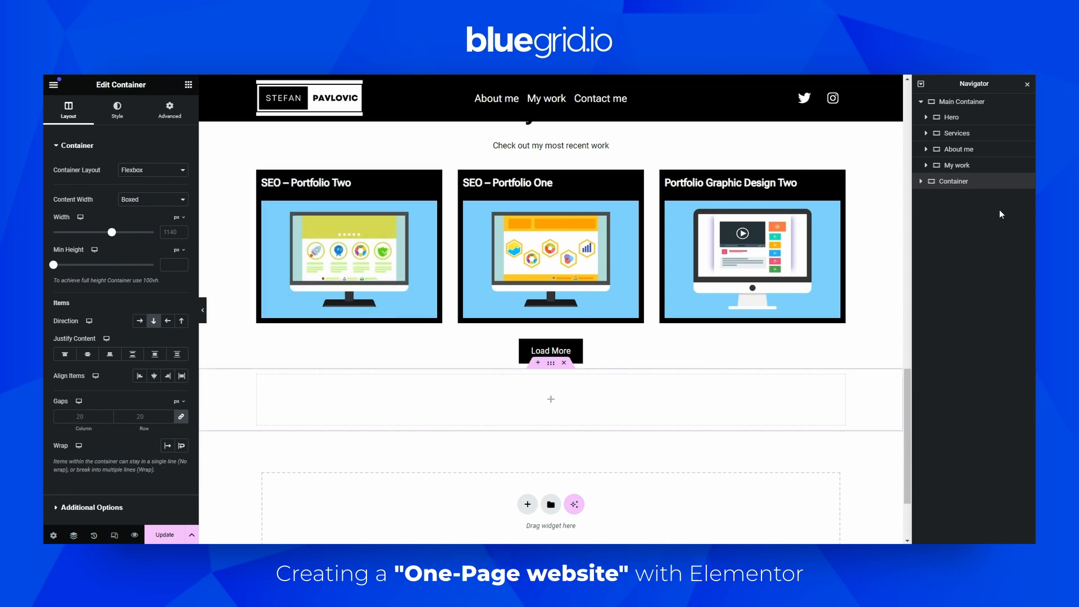
Copy the new container and paste it into the Main Container after the My work section
{"action": "right_click", "coordinate": [942, 181]}
{"action": "left_click", "coordinate": [928, 256]}
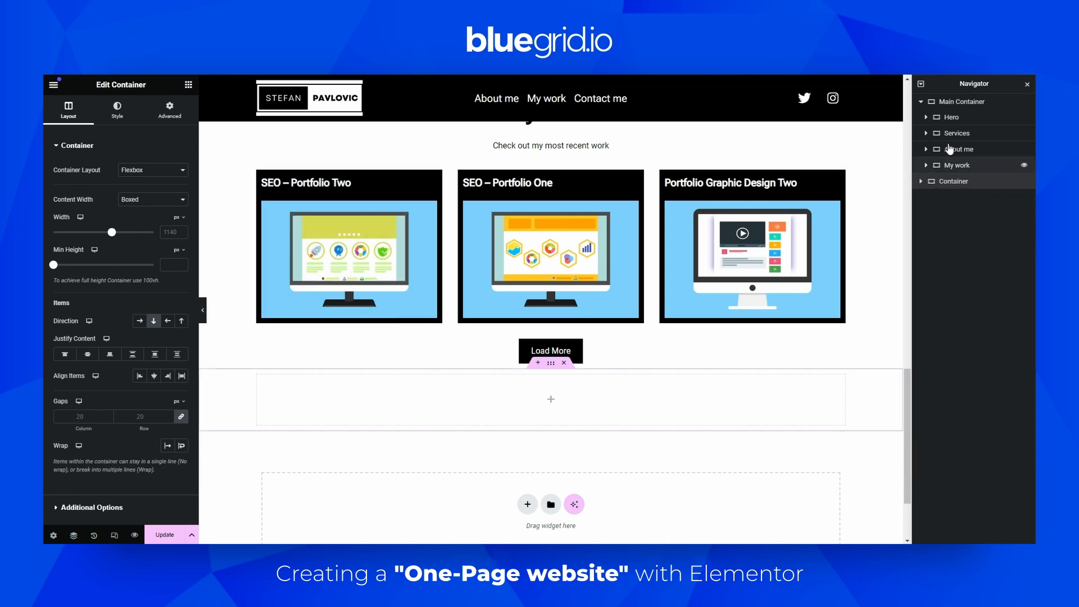
{"action": "right_click", "coordinate": [949, 102]}
{"action": "left_click", "coordinate": [930, 191]}
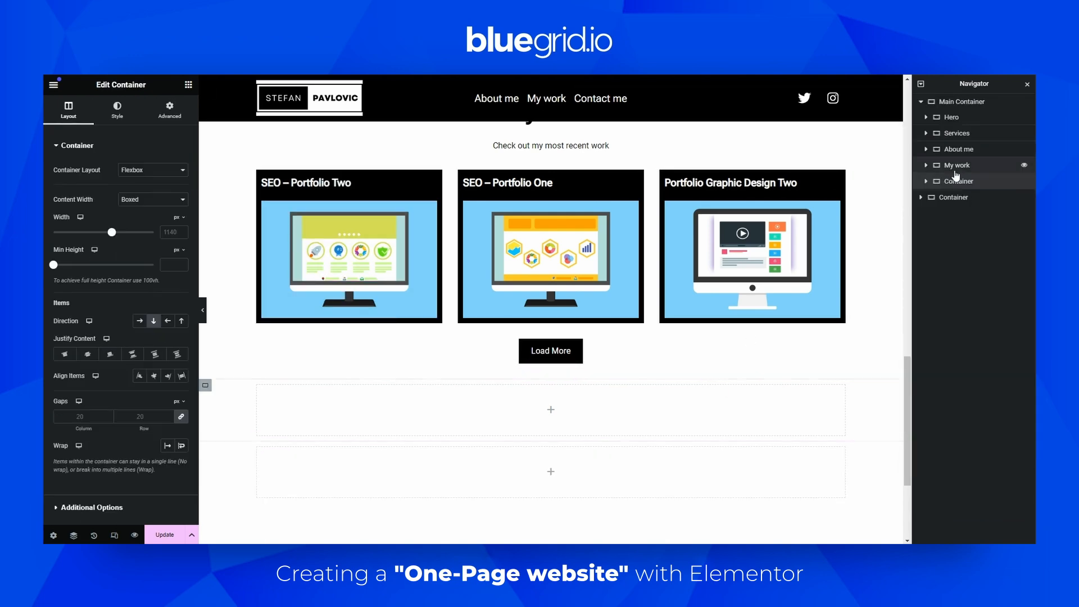
Rename the pasted container to My skills
{"action": "double_click", "coordinate": [956, 181]}
{"action": "type", "text": "My skills"}
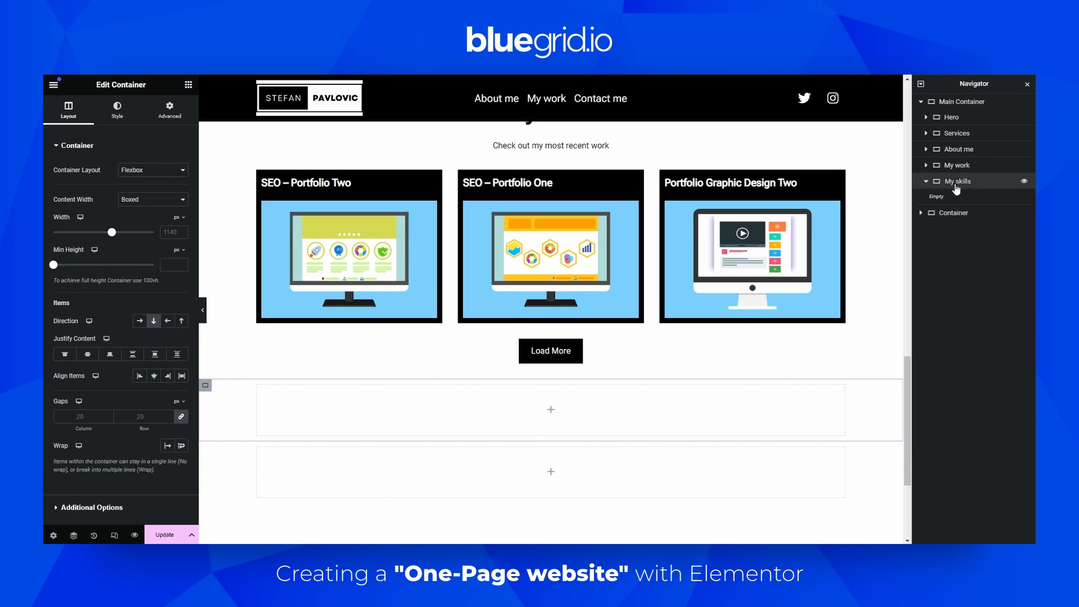
Delete the leftover container outside the Main Container
{"action": "right_click", "coordinate": [946, 214]}
{"action": "left_click", "coordinate": [921, 494]}
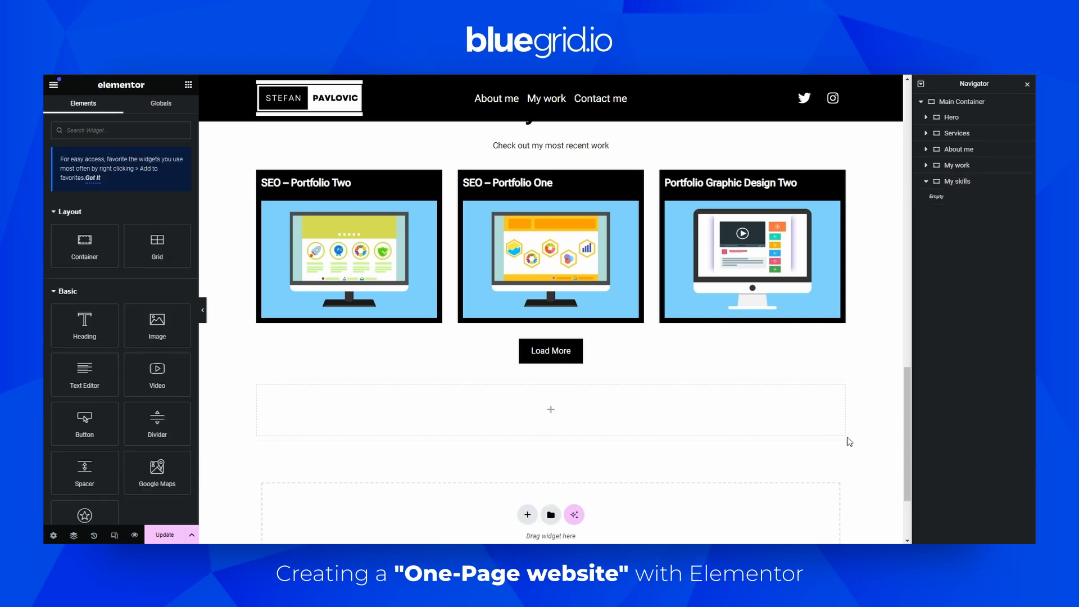
Set the My skills container's direction to row
{"action": "left_click", "coordinate": [947, 181]}
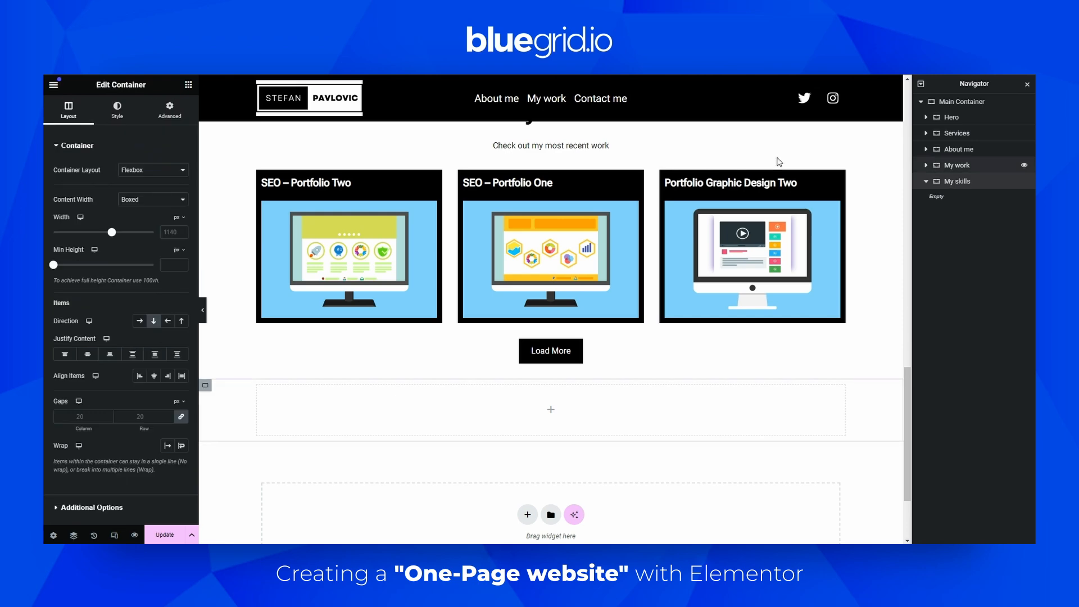
{"action": "left_click", "coordinate": [140, 323]}
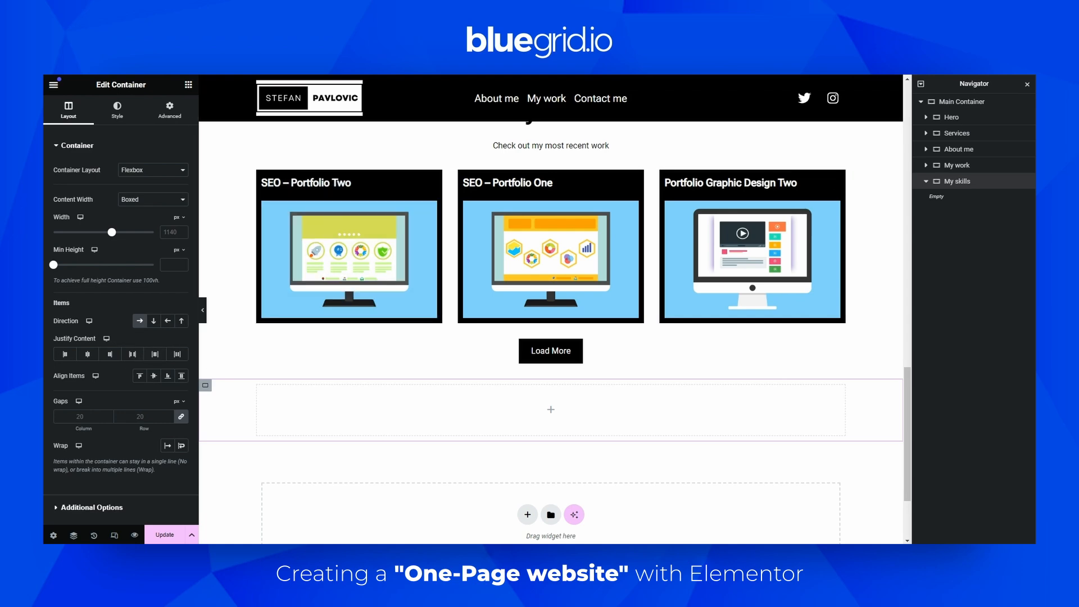
{"action": "scroll", "coordinate": [306, 448], "scroll_direction": "up", "scroll_amount": 3}
{"action": "scroll", "coordinate": [305, 447], "scroll_direction": "down", "scroll_amount": 2}
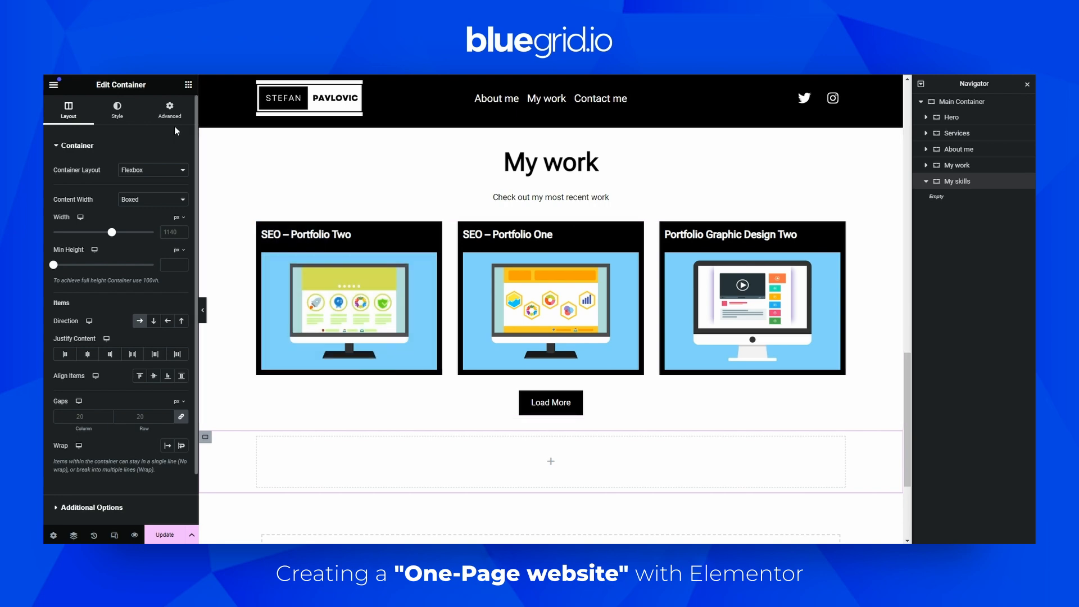
Give the My skills container a classic background using the global Black color
{"action": "left_click", "coordinate": [188, 85]}
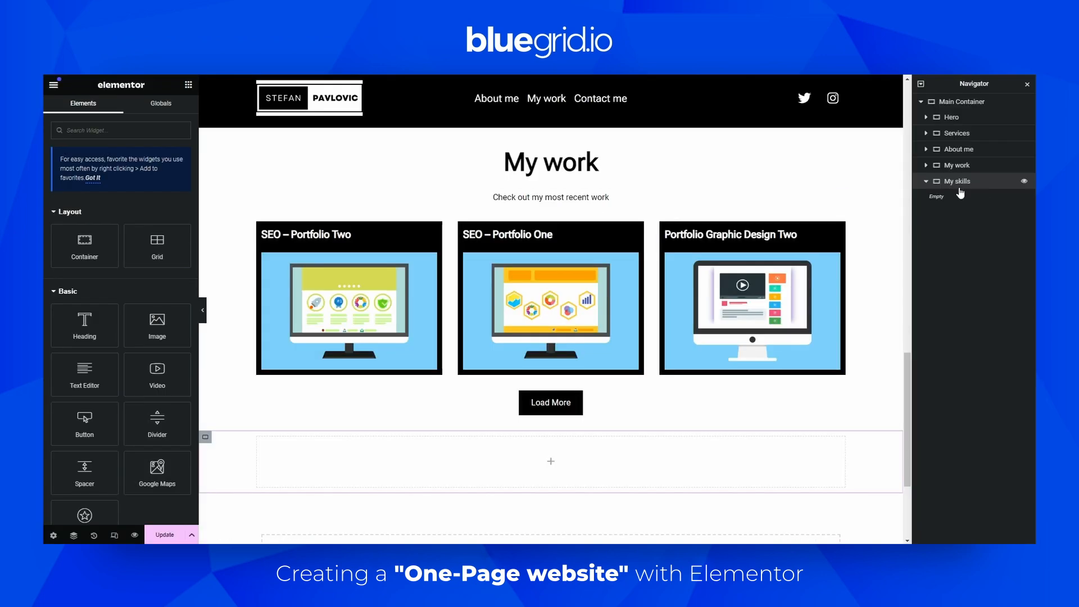
{"action": "left_click", "coordinate": [967, 185]}
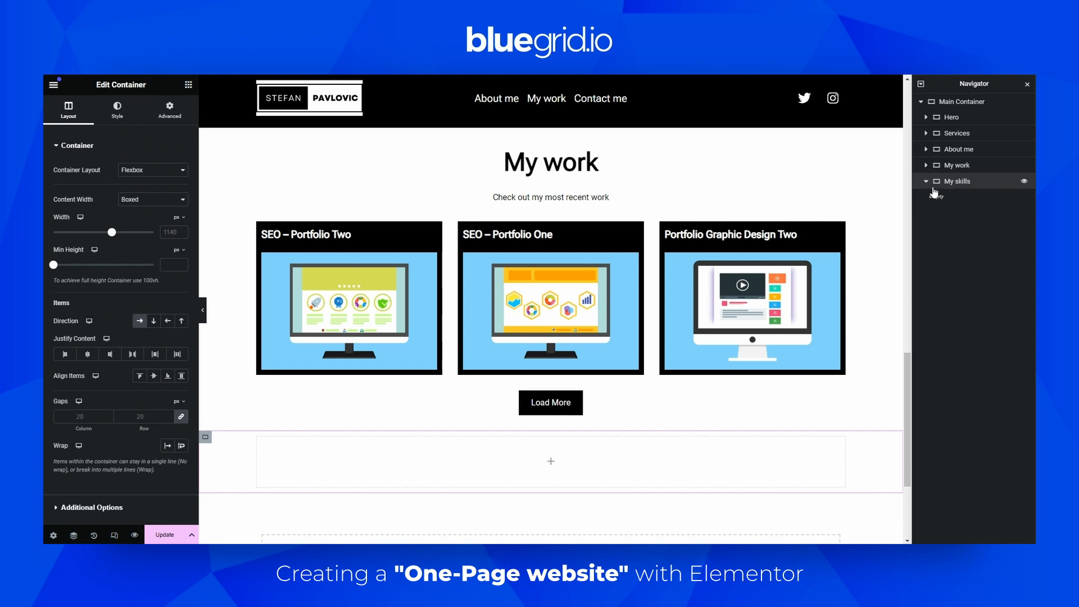
{"action": "left_click", "coordinate": [119, 117]}
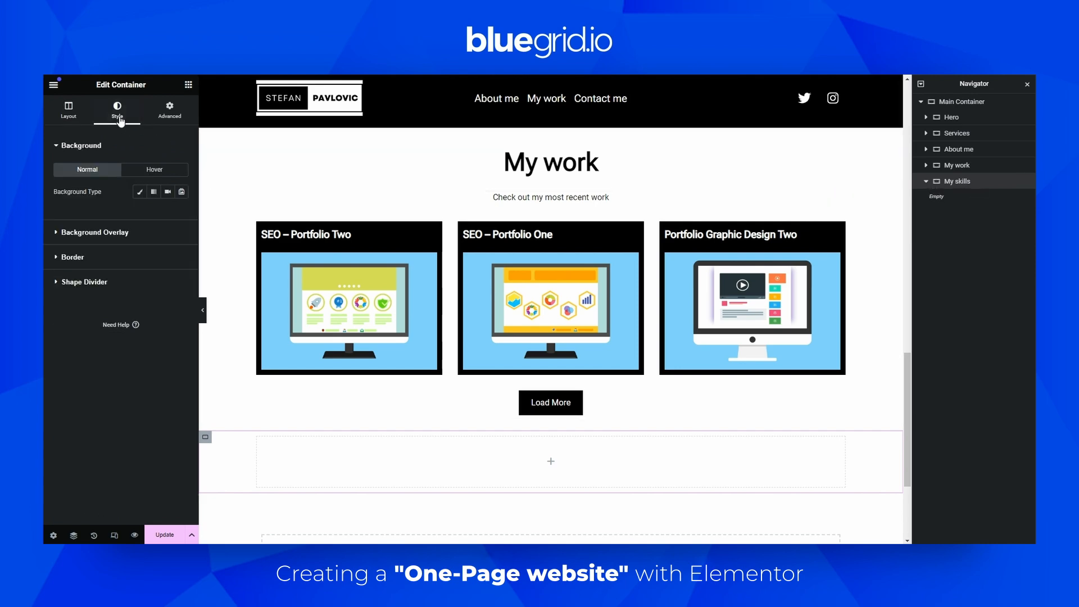
{"action": "left_click", "coordinate": [140, 192]}
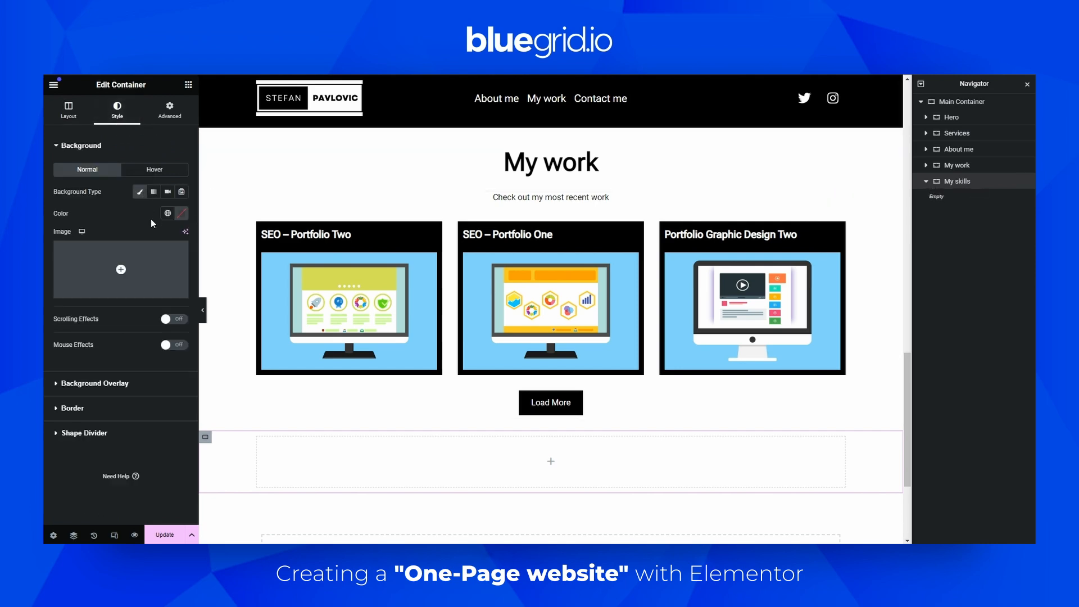
{"action": "left_click", "coordinate": [168, 217]}
{"action": "left_click", "coordinate": [116, 343]}
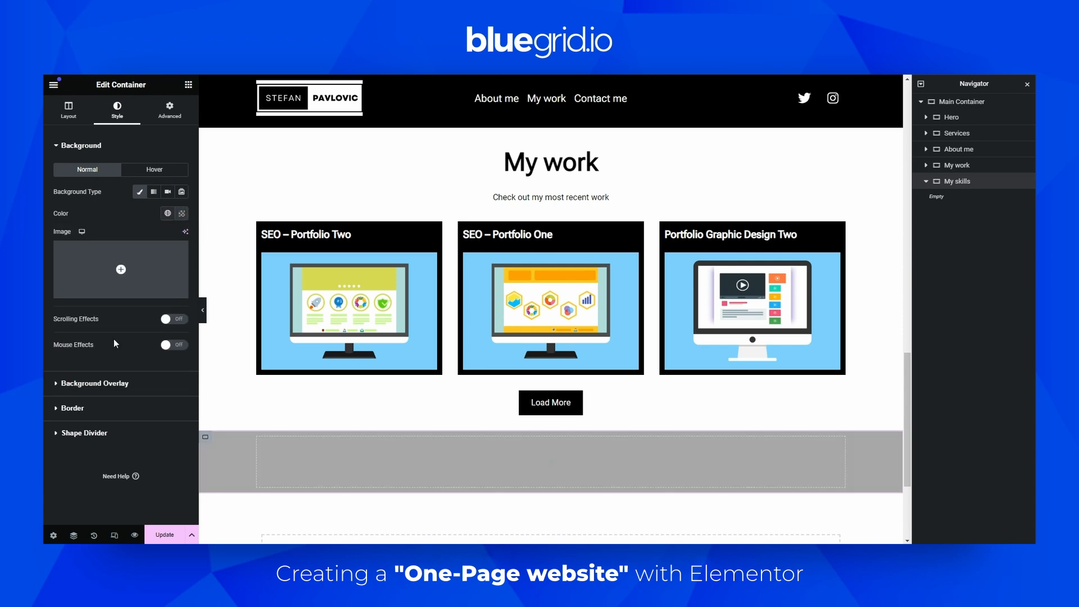
Add a Heading widget into the My skills container and set its title to My skills
{"action": "left_click", "coordinate": [189, 86]}
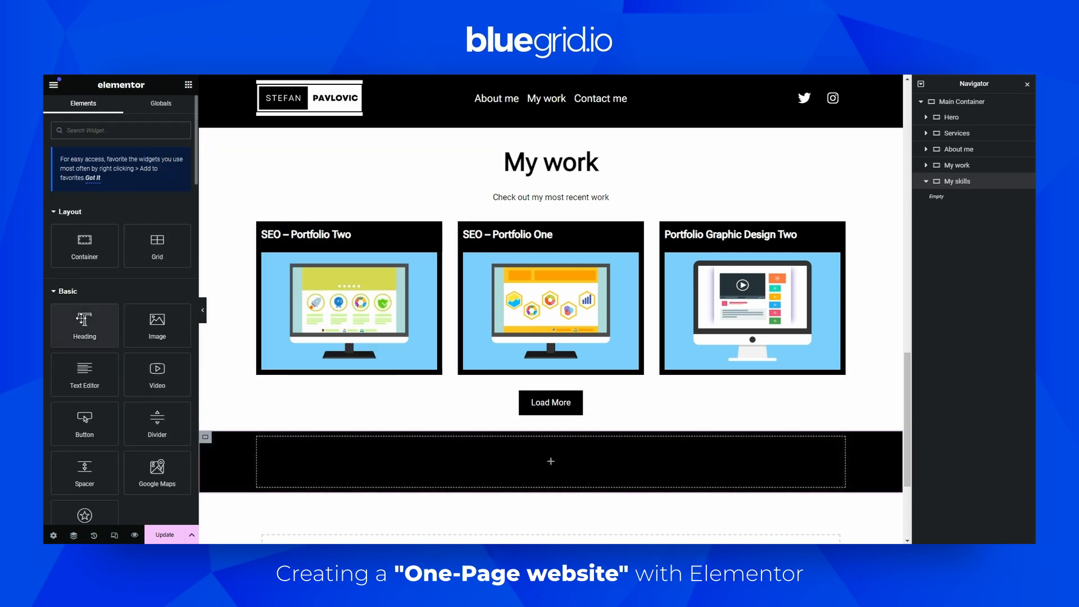
{"action": "left_click_drag", "start_coordinate": [84, 323], "coordinate": [380, 453]}
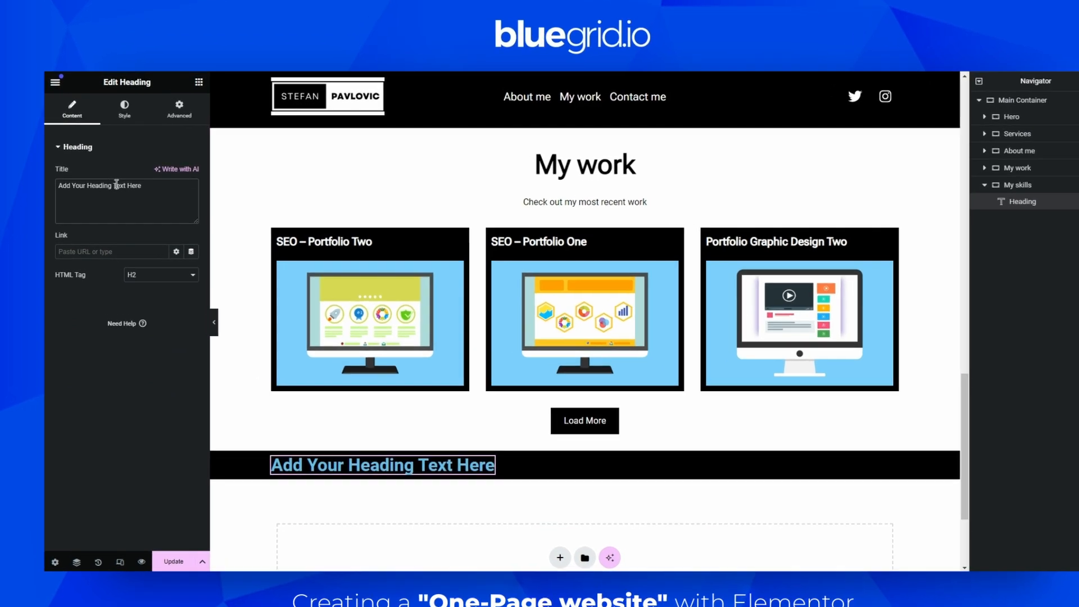
{"action": "triple_click", "coordinate": [117, 185]}
{"action": "type", "text": "My"}
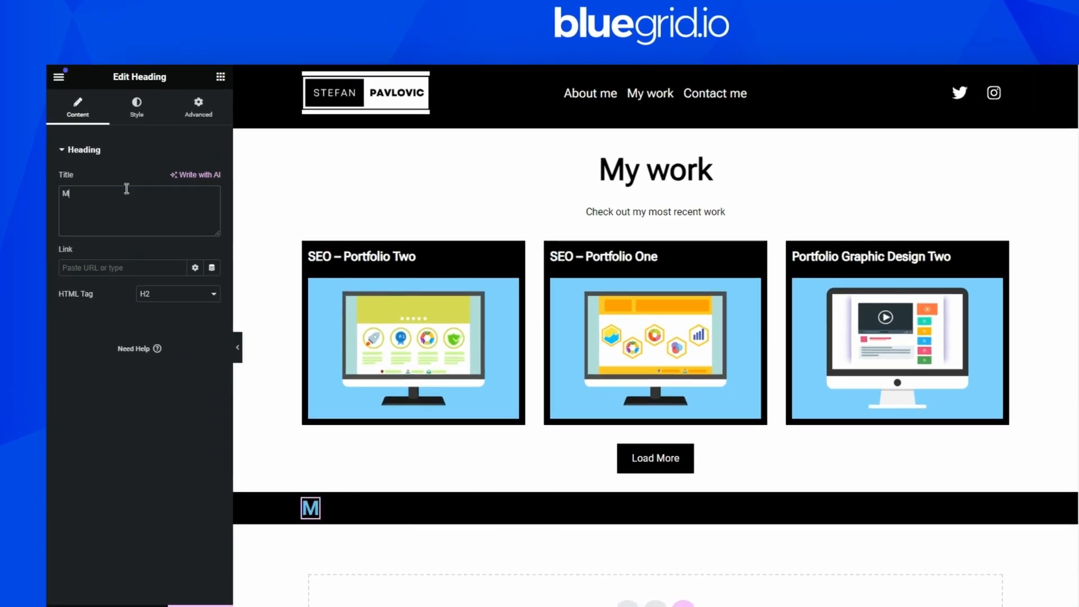
{"action": "type", "text": " skills"}
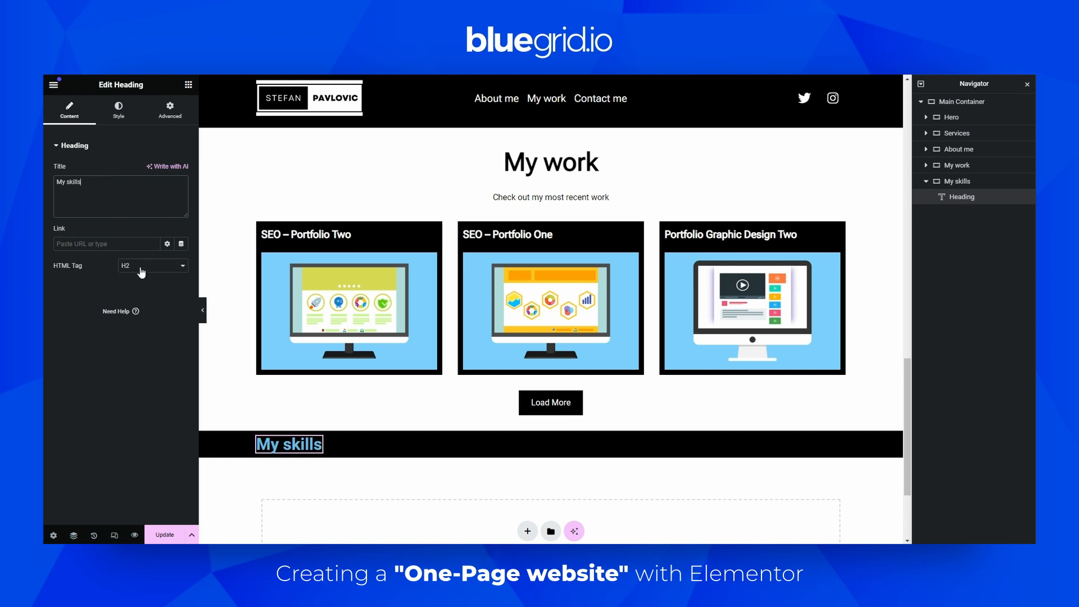
Style the heading with the global Orange text color and the global H2 typography
{"action": "left_click", "coordinate": [119, 112]}
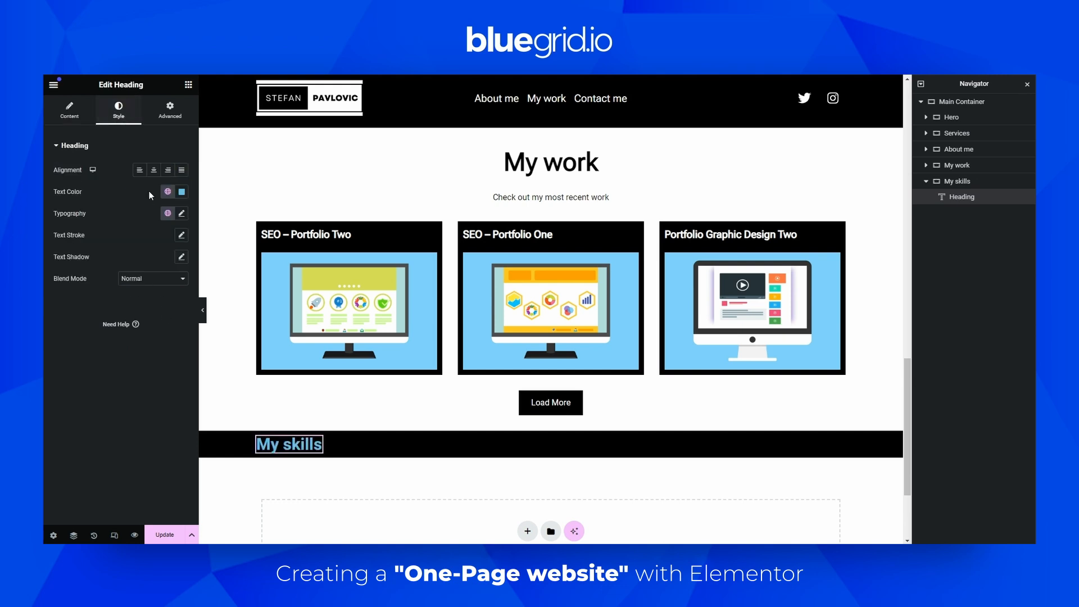
{"action": "left_click", "coordinate": [167, 192]}
{"action": "scroll", "coordinate": [90, 326], "scroll_direction": "down", "scroll_amount": 2}
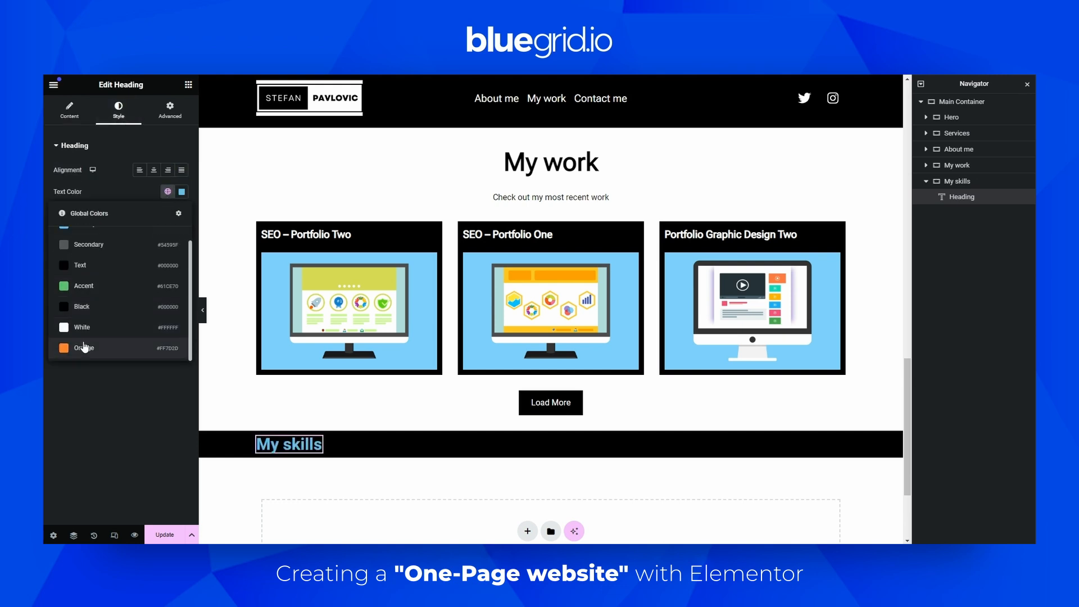
{"action": "left_click", "coordinate": [87, 344]}
{"action": "left_click", "coordinate": [168, 215]}
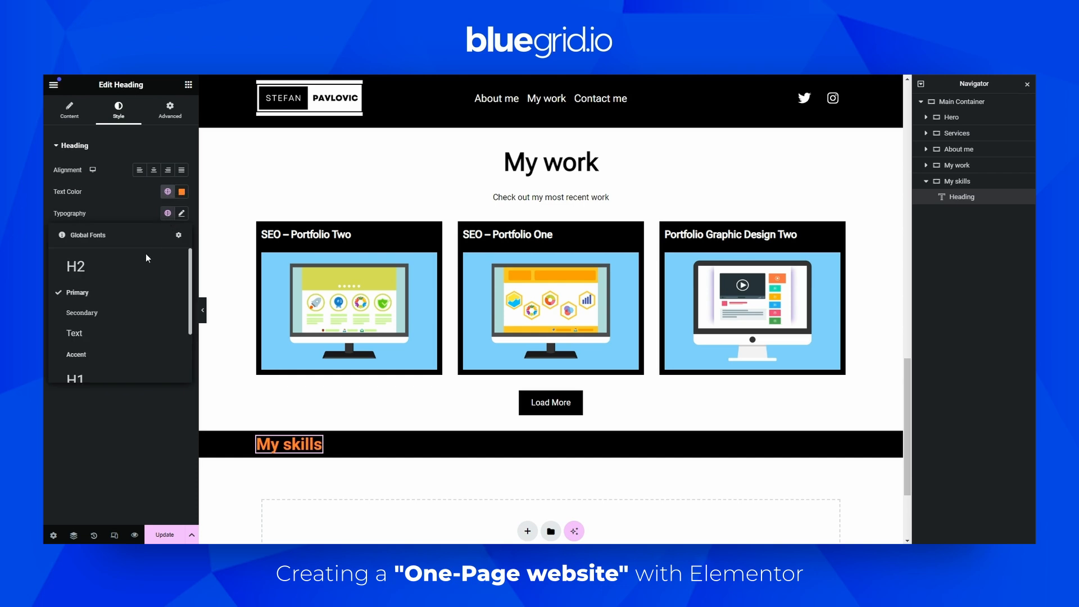
{"action": "left_click", "coordinate": [107, 282]}
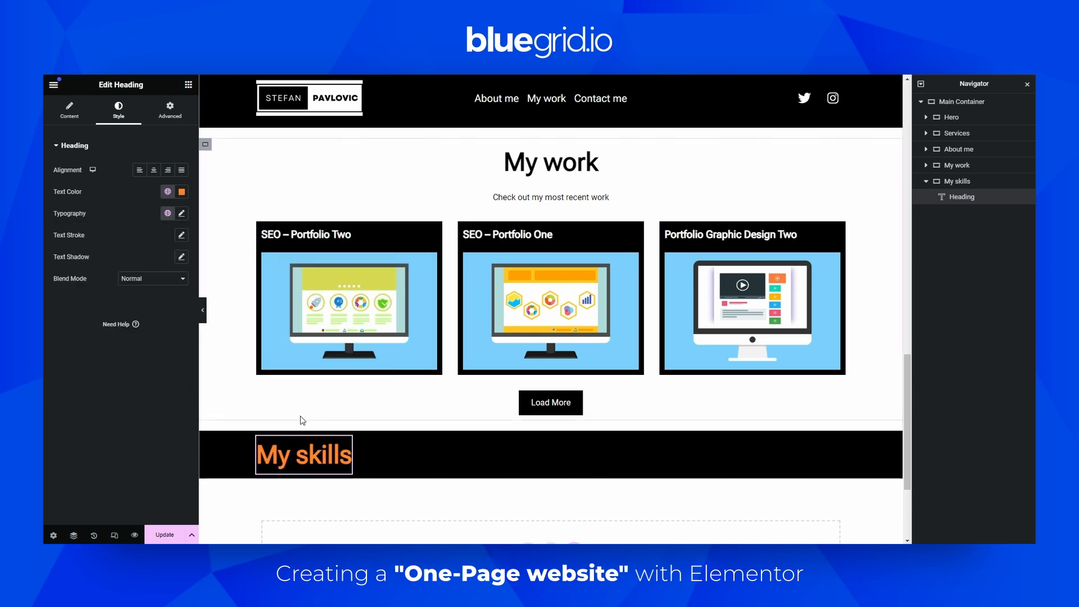
Add an Image widget next to the heading and set its image resolution to Full
{"action": "left_click", "coordinate": [188, 85]}
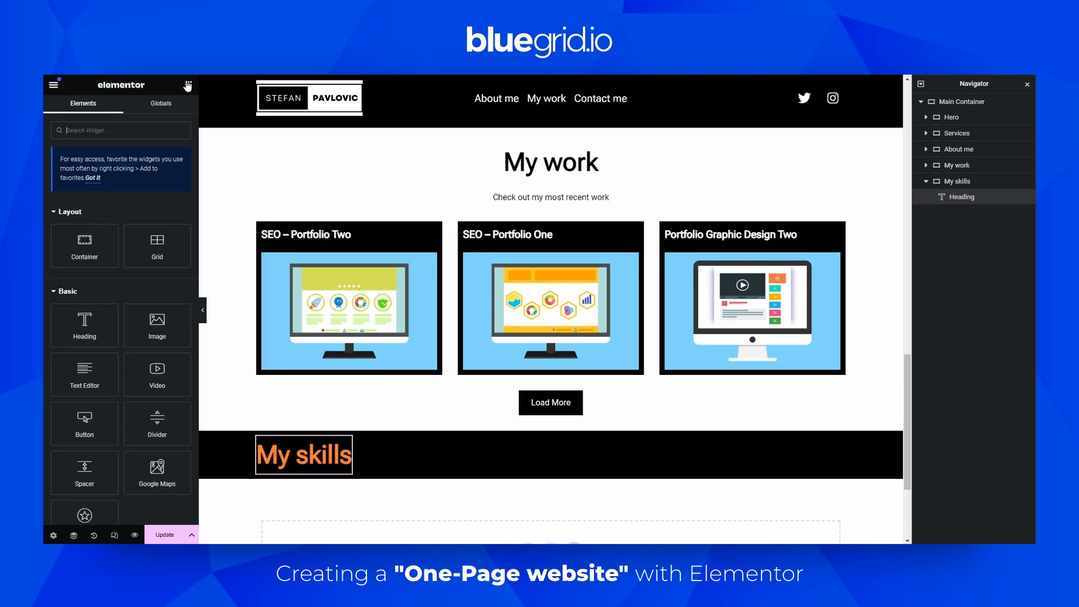
{"action": "left_click_drag", "start_coordinate": [163, 316], "coordinate": [346, 446]}
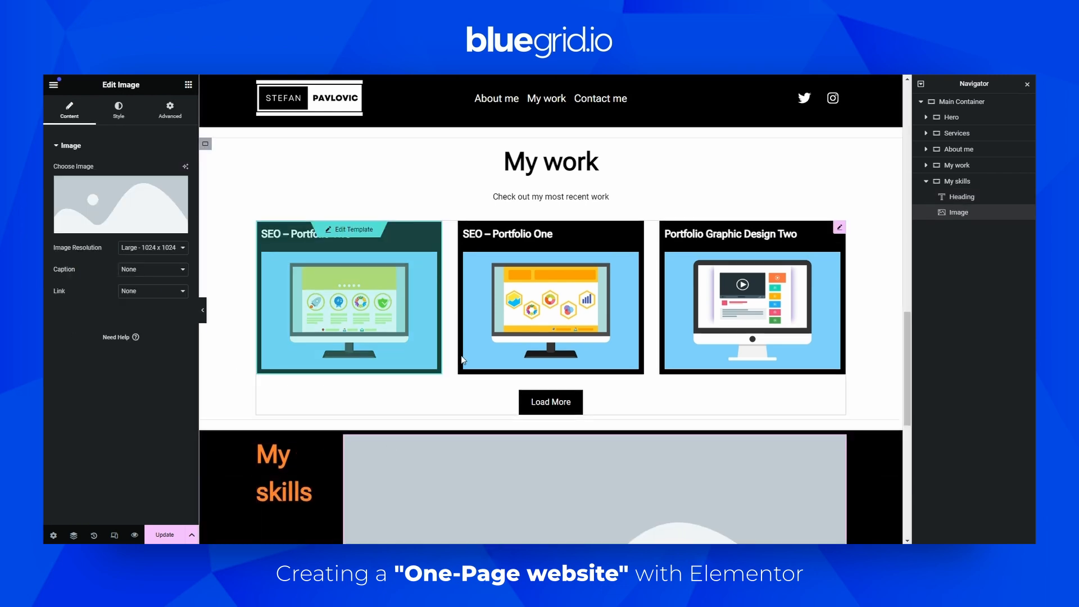
{"action": "scroll", "coordinate": [460, 356], "scroll_direction": "down", "scroll_amount": 3}
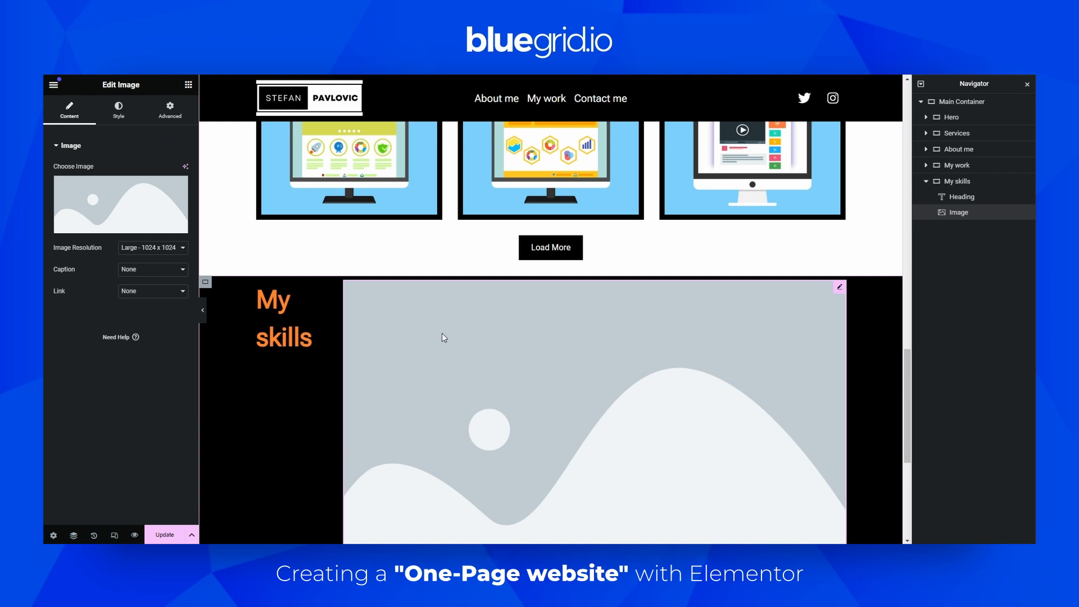
{"action": "left_click", "coordinate": [127, 247]}
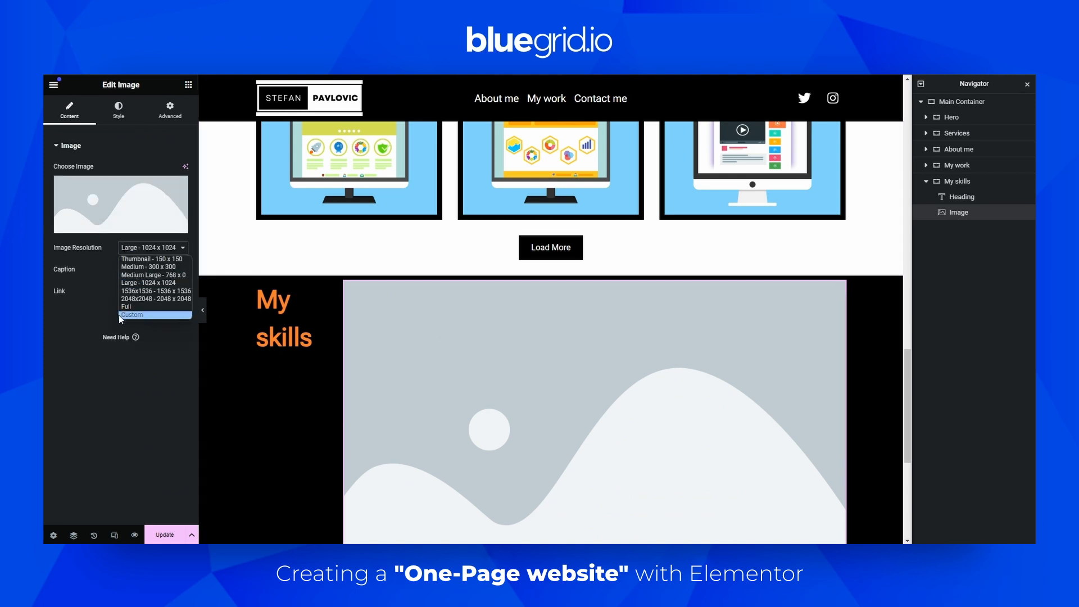
{"action": "left_click", "coordinate": [125, 306]}
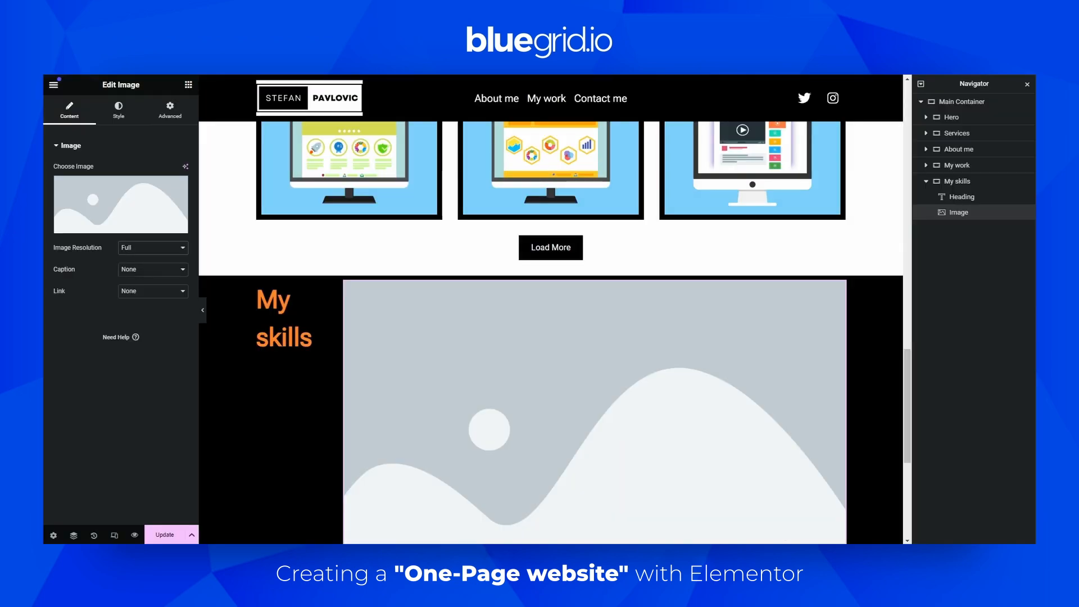
Duplicate the image widget five times to get six image placeholders in a row
{"action": "right_click", "coordinate": [386, 352]}
{"action": "left_click", "coordinate": [436, 333]}
{"action": "right_click", "coordinate": [429, 320]}
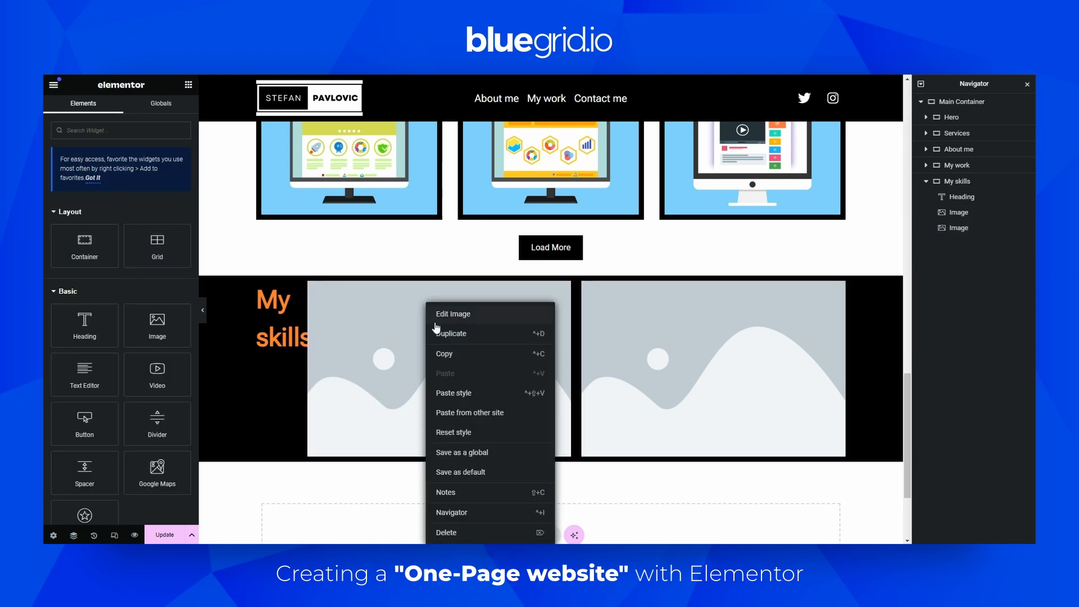
{"action": "left_click", "coordinate": [444, 334]}
{"action": "right_click", "coordinate": [427, 317]}
{"action": "left_click", "coordinate": [441, 334]}
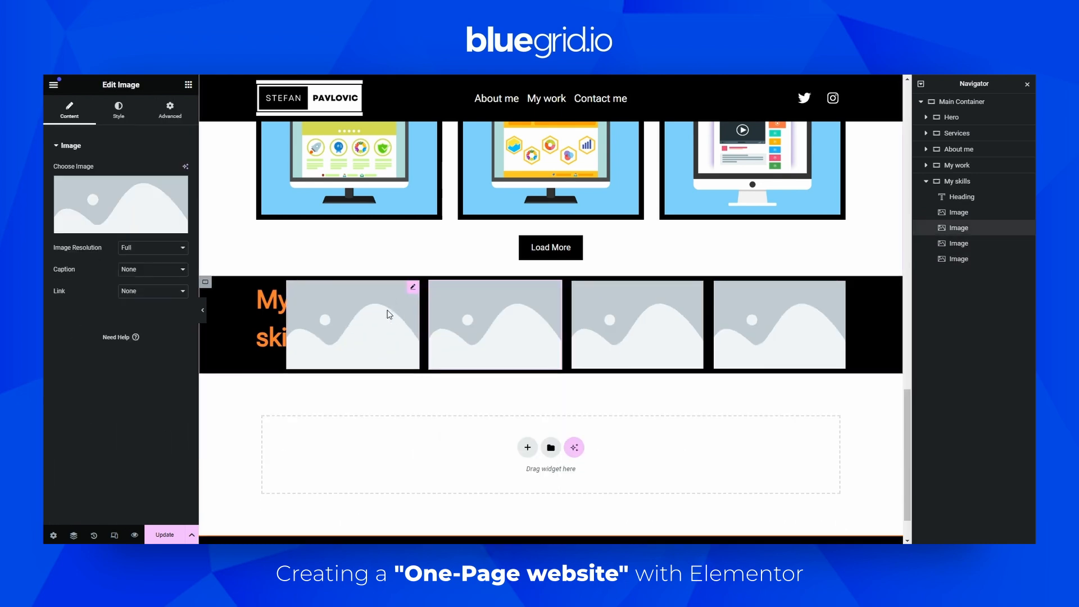
{"action": "right_click", "coordinate": [362, 307]}
{"action": "left_click", "coordinate": [375, 334]}
{"action": "right_click", "coordinate": [361, 307]}
{"action": "left_click", "coordinate": [375, 335]}
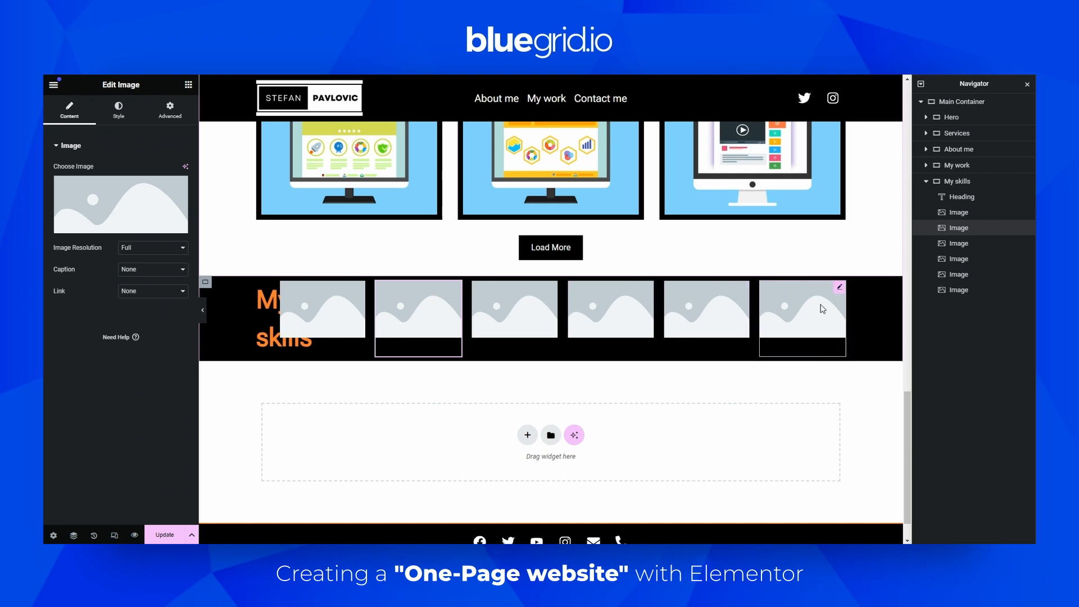
Set the My skills heading's width to Custom at 20%
{"action": "left_click", "coordinate": [958, 181]}
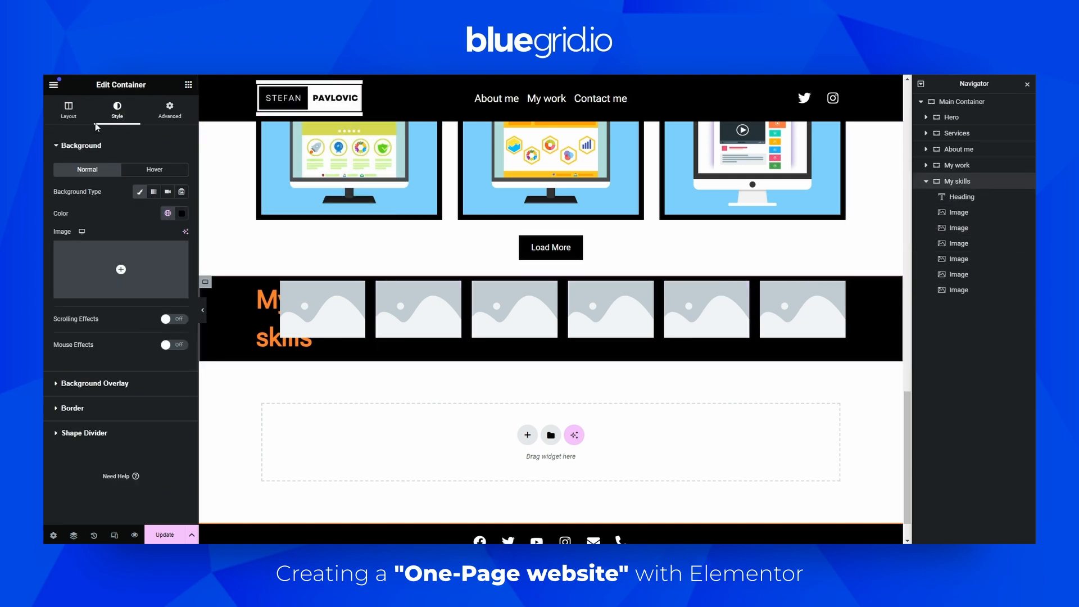
{"action": "left_click", "coordinate": [68, 110]}
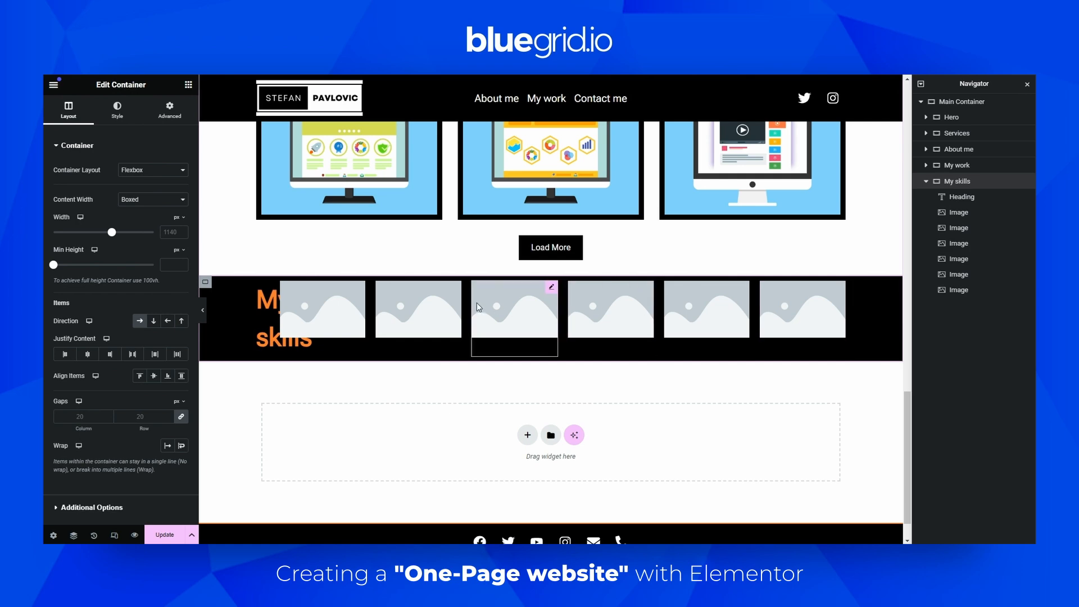
{"action": "left_click", "coordinate": [263, 328]}
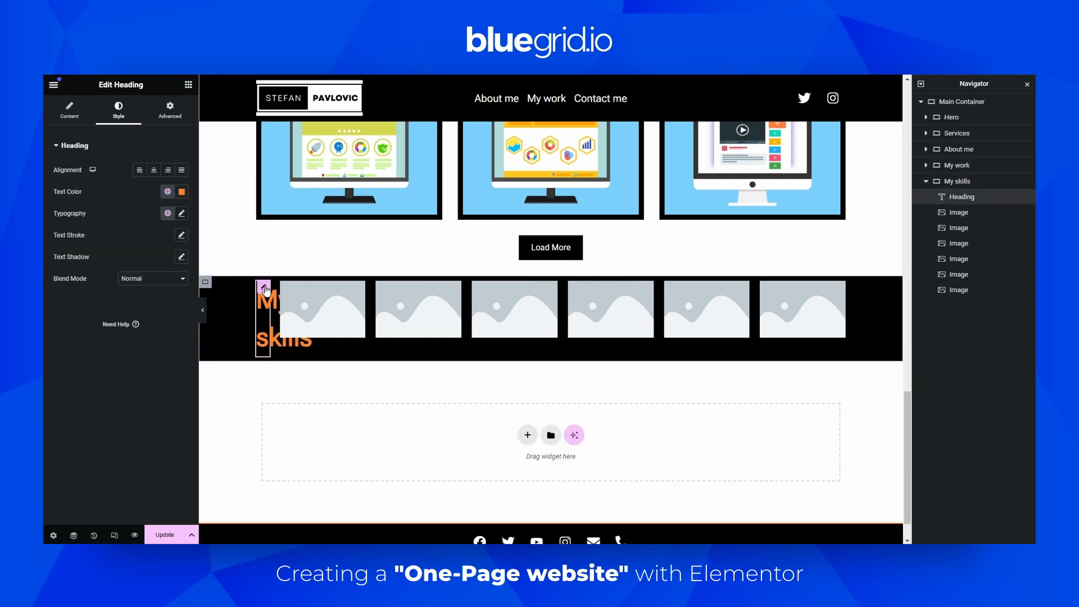
{"action": "left_click", "coordinate": [171, 119]}
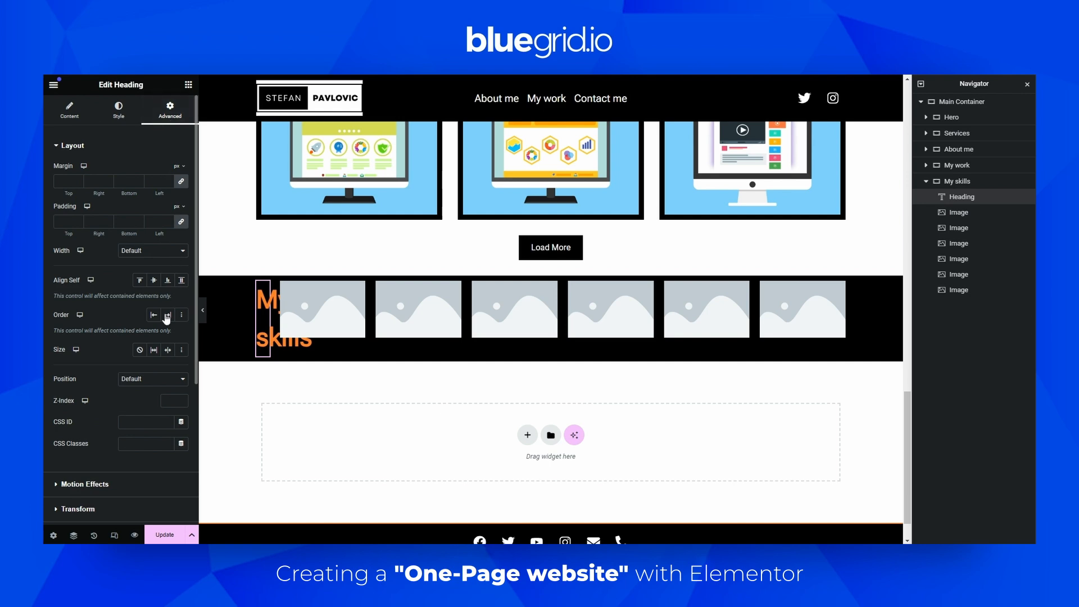
{"action": "left_click", "coordinate": [137, 255]}
{"action": "left_click", "coordinate": [129, 281]}
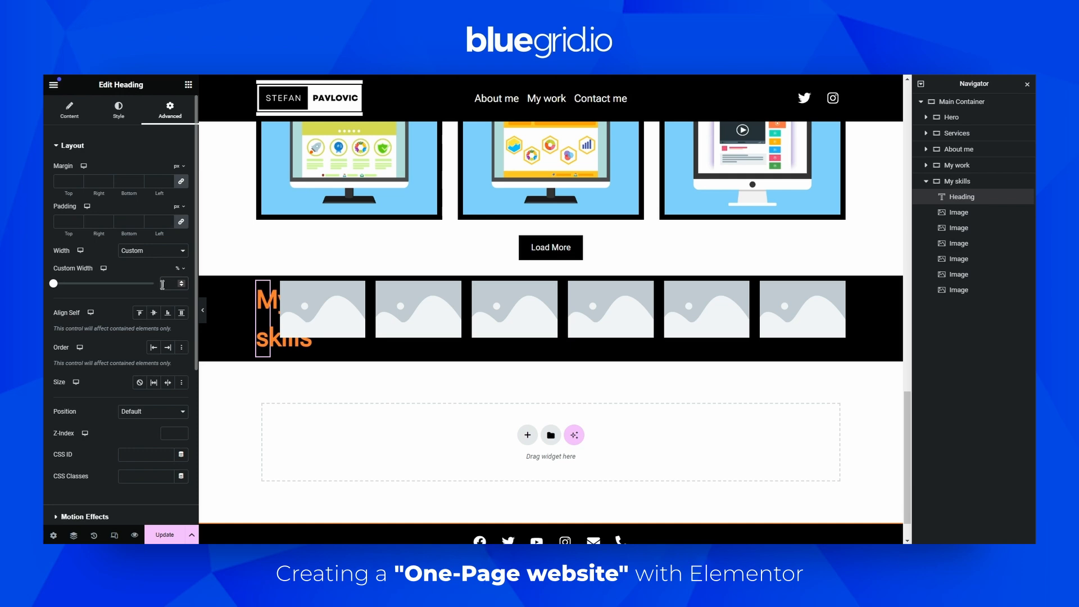
{"action": "type", "text": "20"}
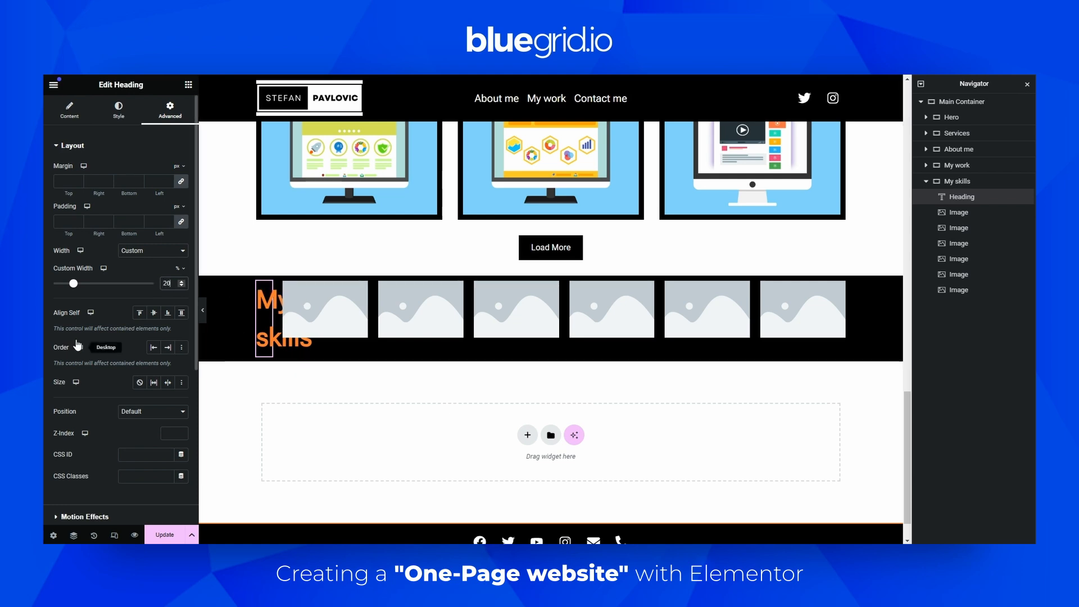
Set the first image's width to Custom at 10%
{"action": "left_click", "coordinate": [342, 332]}
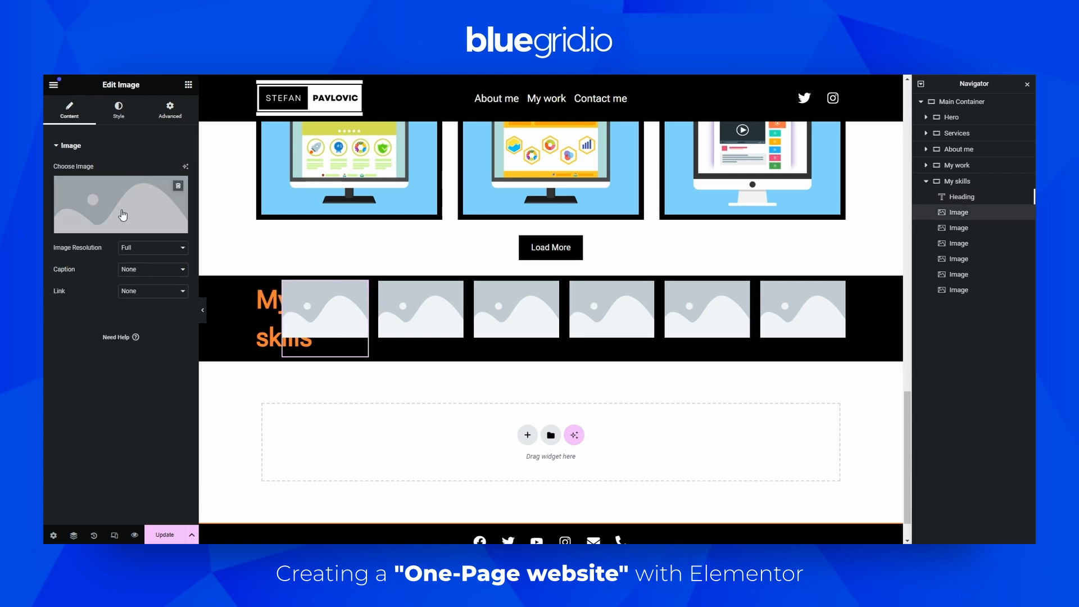
{"action": "left_click", "coordinate": [176, 120]}
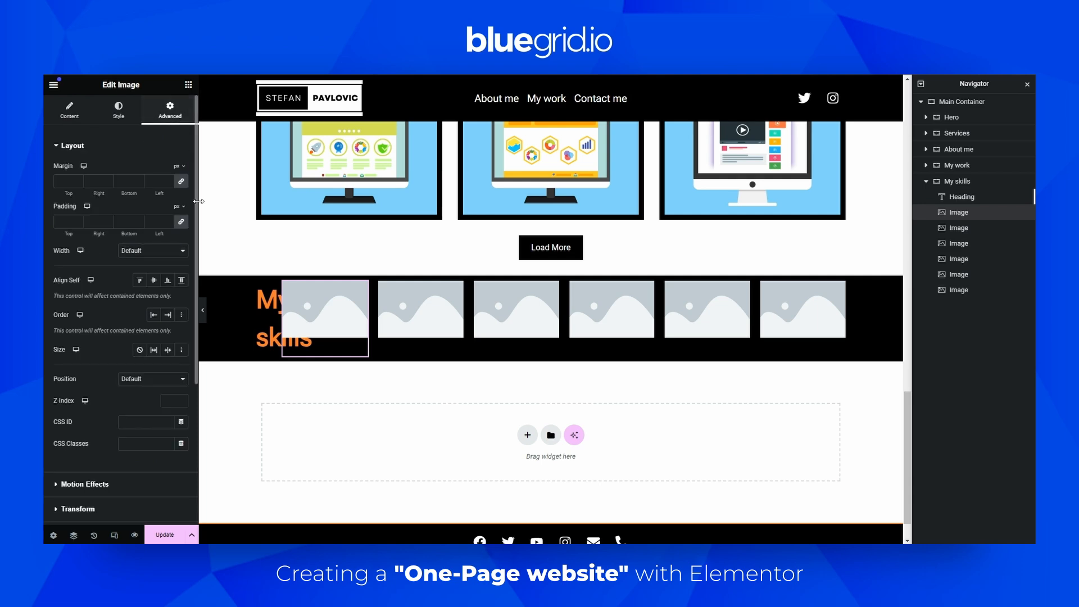
{"action": "left_click", "coordinate": [154, 252]}
{"action": "left_click", "coordinate": [145, 286]}
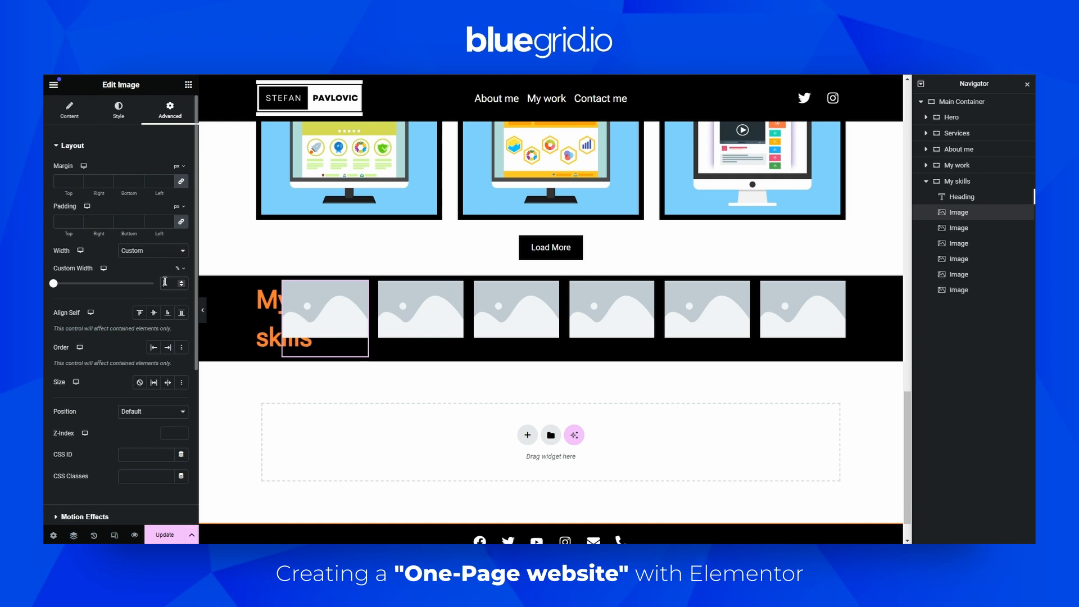
{"action": "left_click", "coordinate": [165, 282]}
{"action": "type", "text": "10"}
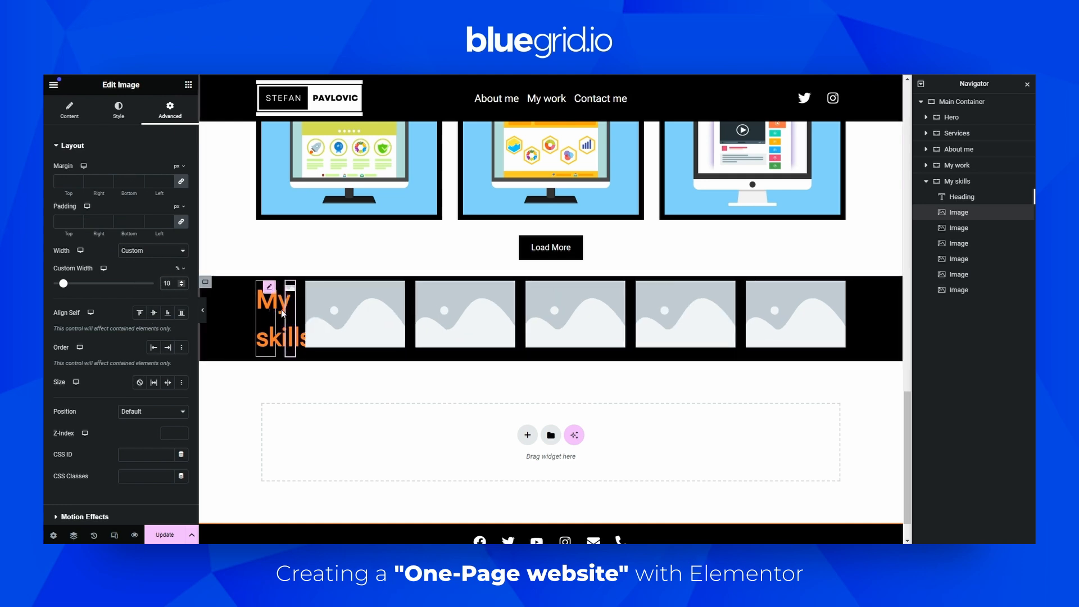
Set the second image's width to Custom at 10%
{"action": "left_click", "coordinate": [360, 299]}
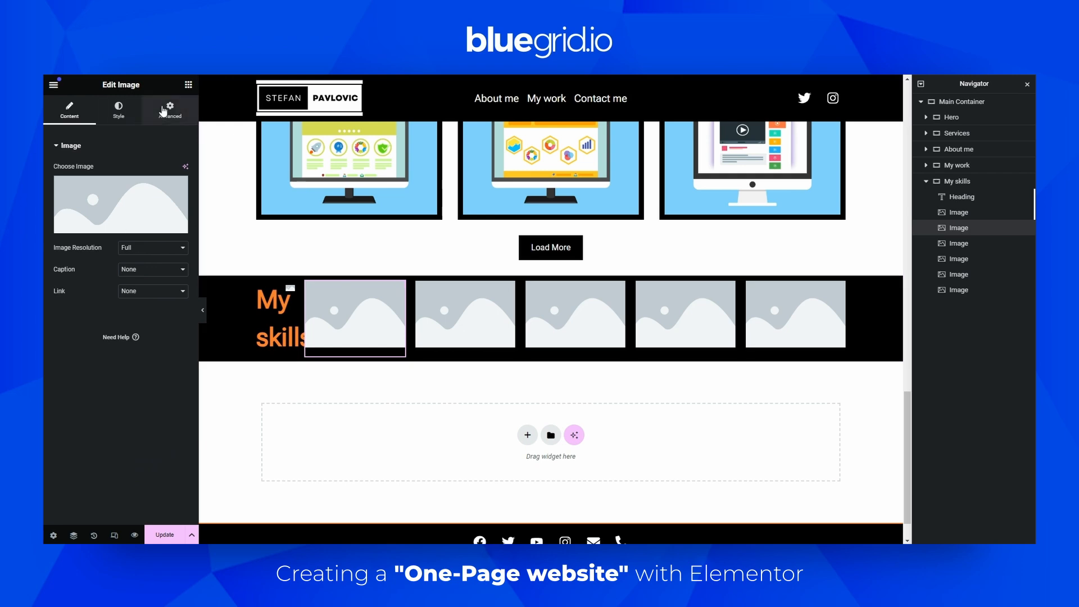
{"action": "left_click", "coordinate": [170, 110]}
{"action": "left_click", "coordinate": [139, 250]}
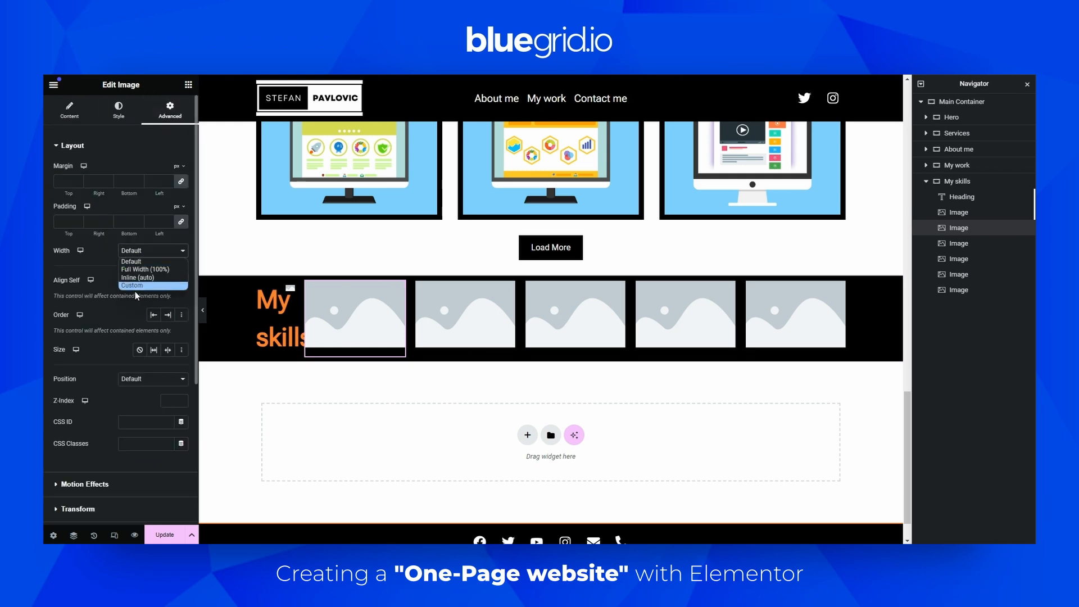
{"action": "left_click", "coordinate": [138, 288]}
{"action": "left_click", "coordinate": [171, 285]}
{"action": "type", "text": "10"}
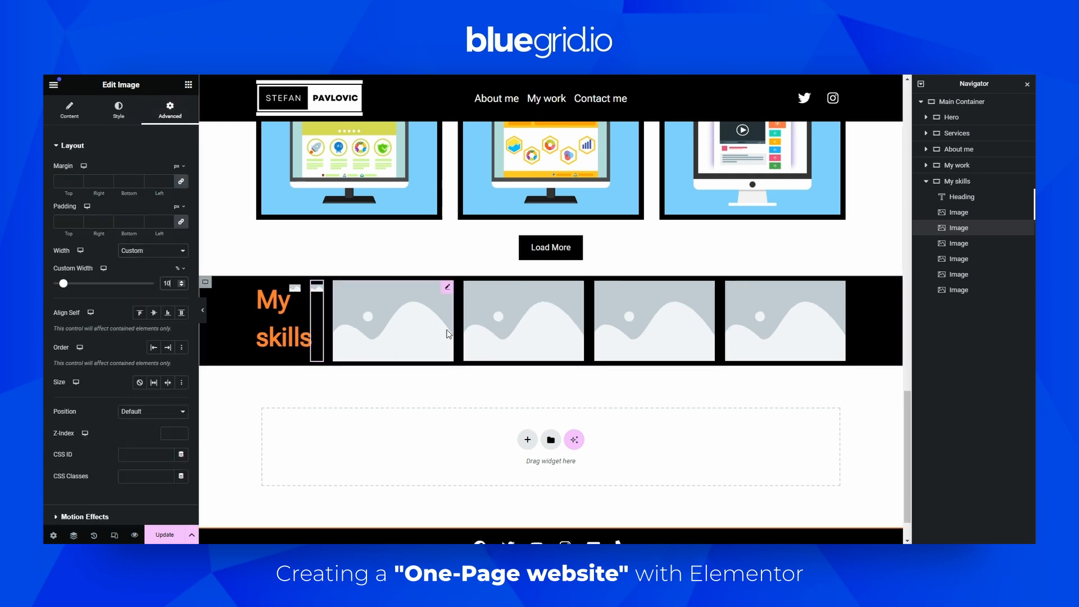
Set the third image's width to Custom at 10%
{"action": "left_click", "coordinate": [435, 312]}
{"action": "left_click", "coordinate": [158, 112]}
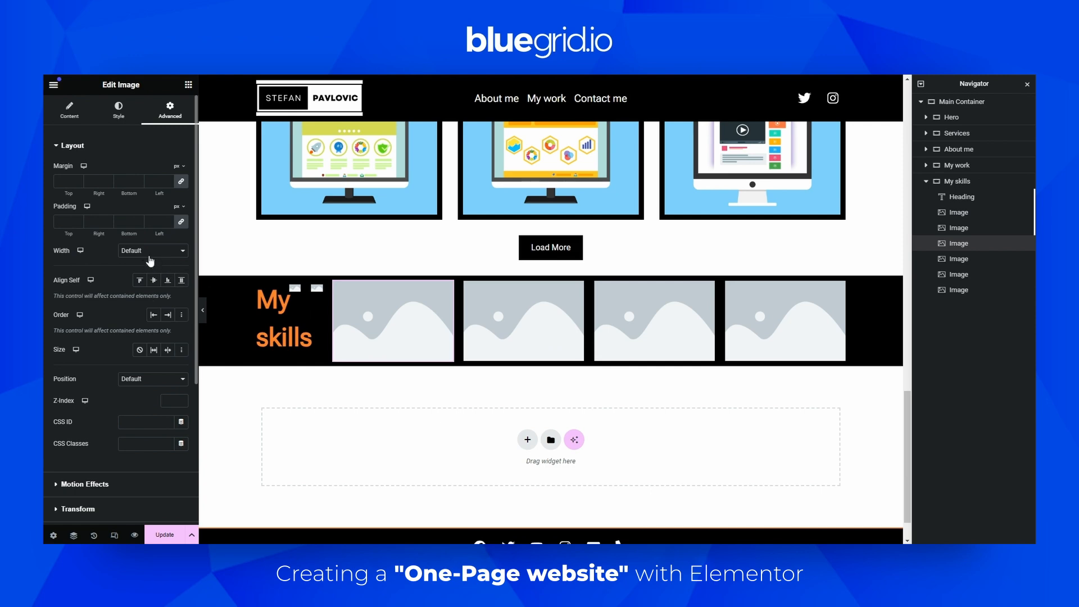
{"action": "left_click", "coordinate": [149, 250]}
{"action": "left_click", "coordinate": [144, 286]}
{"action": "left_click", "coordinate": [167, 282]}
{"action": "type", "text": "10"}
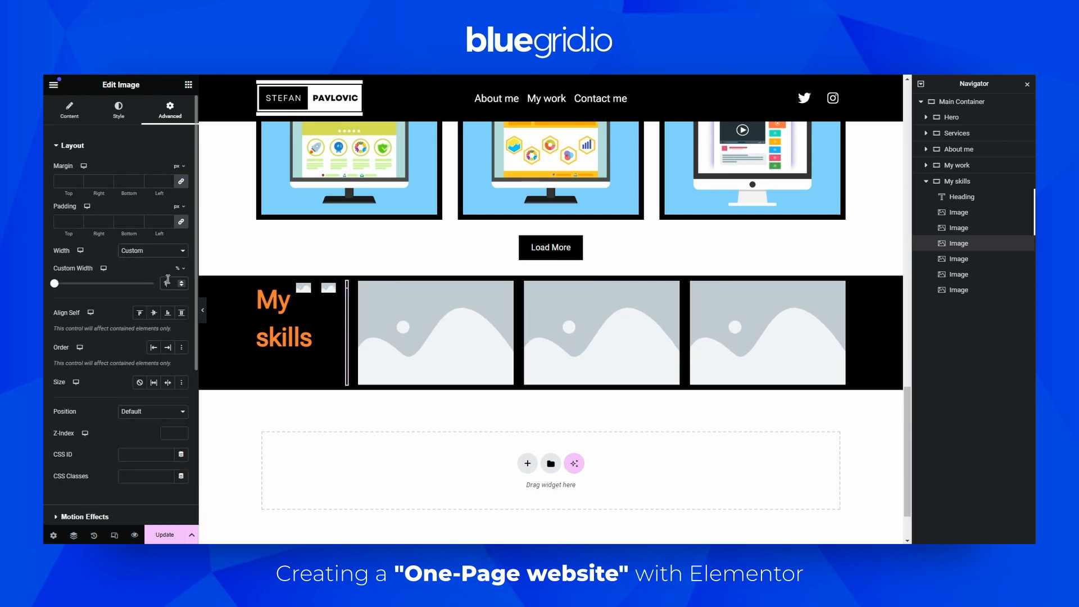
Set the fourth image's width to Custom at 10%
{"action": "left_click", "coordinate": [513, 325]}
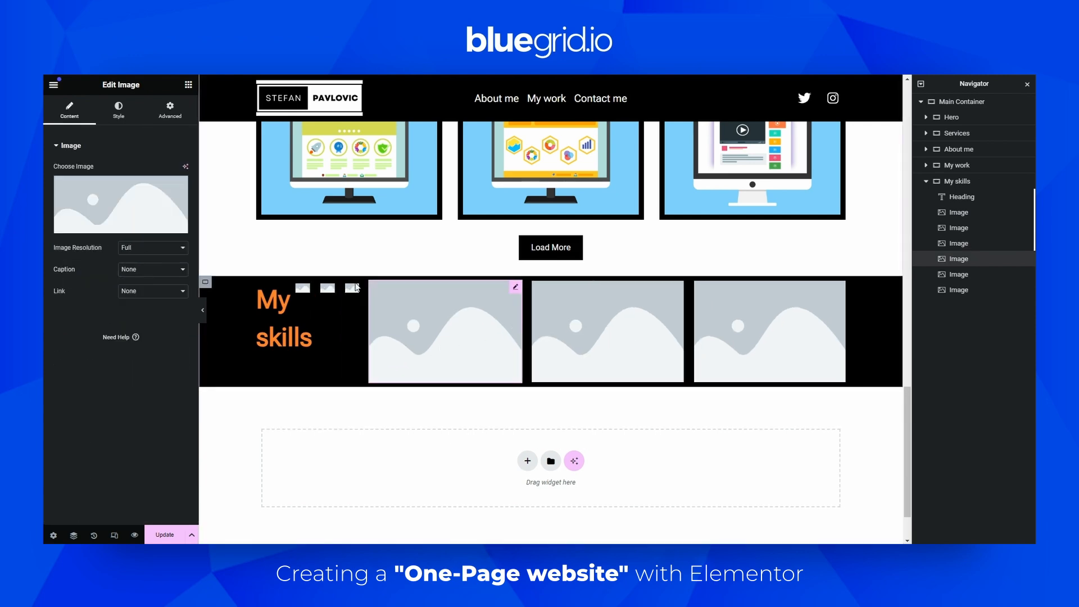
{"action": "left_click", "coordinate": [180, 115]}
{"action": "left_click", "coordinate": [149, 250]}
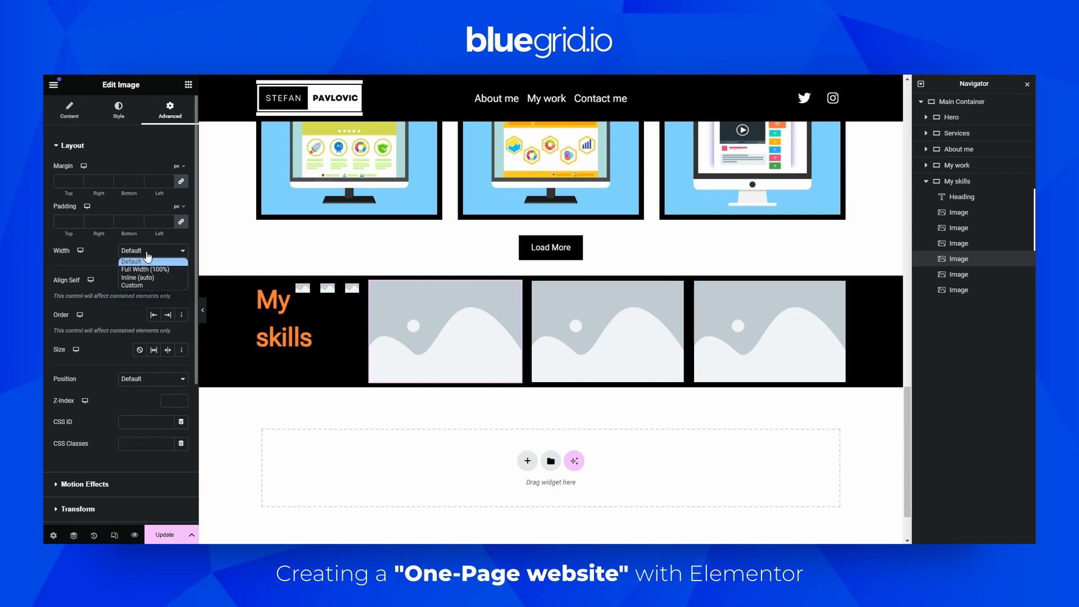
{"action": "left_click", "coordinate": [169, 285]}
{"action": "type", "text": "10"}
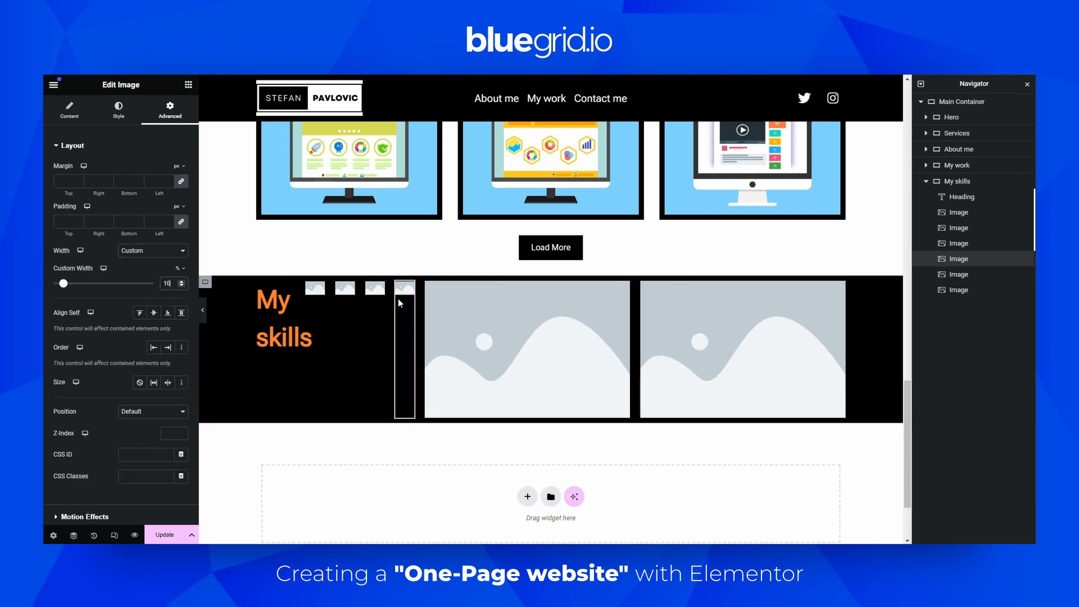
Set the fifth image's width to Custom at 10%
{"action": "left_click", "coordinate": [669, 329]}
{"action": "left_click", "coordinate": [279, 216]}
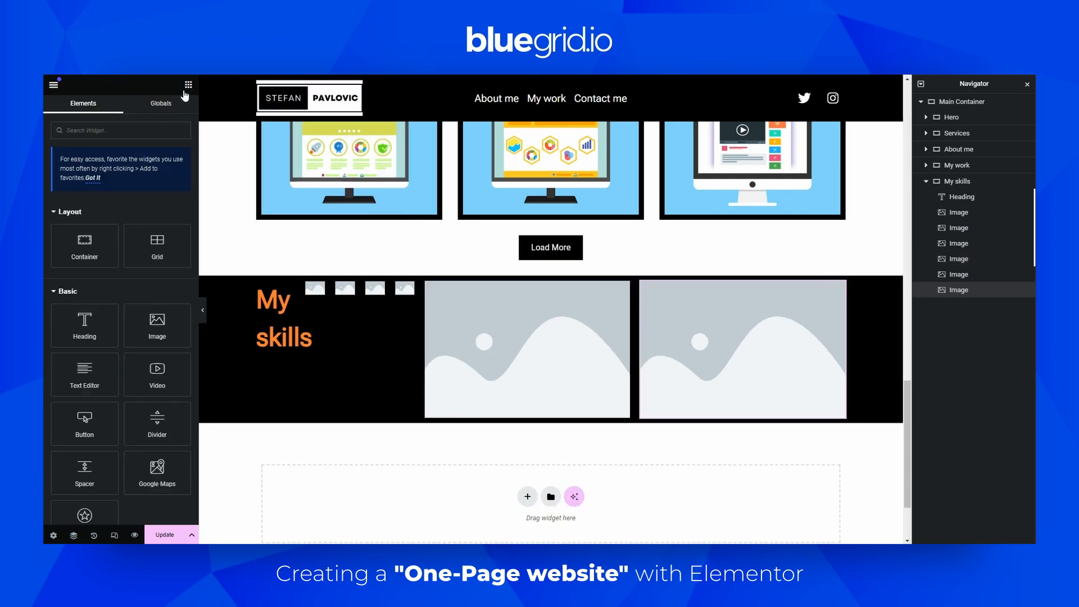
{"action": "left_click", "coordinate": [567, 297]}
{"action": "left_click", "coordinate": [170, 110]}
{"action": "left_click", "coordinate": [152, 250]}
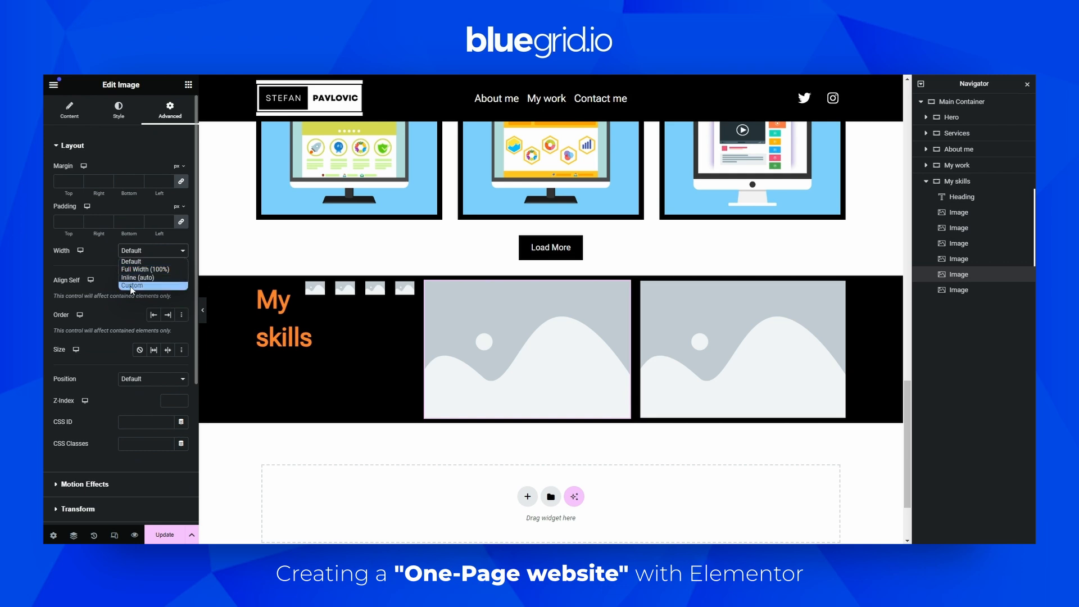
{"action": "left_click", "coordinate": [168, 285]}
{"action": "type", "text": "10"}
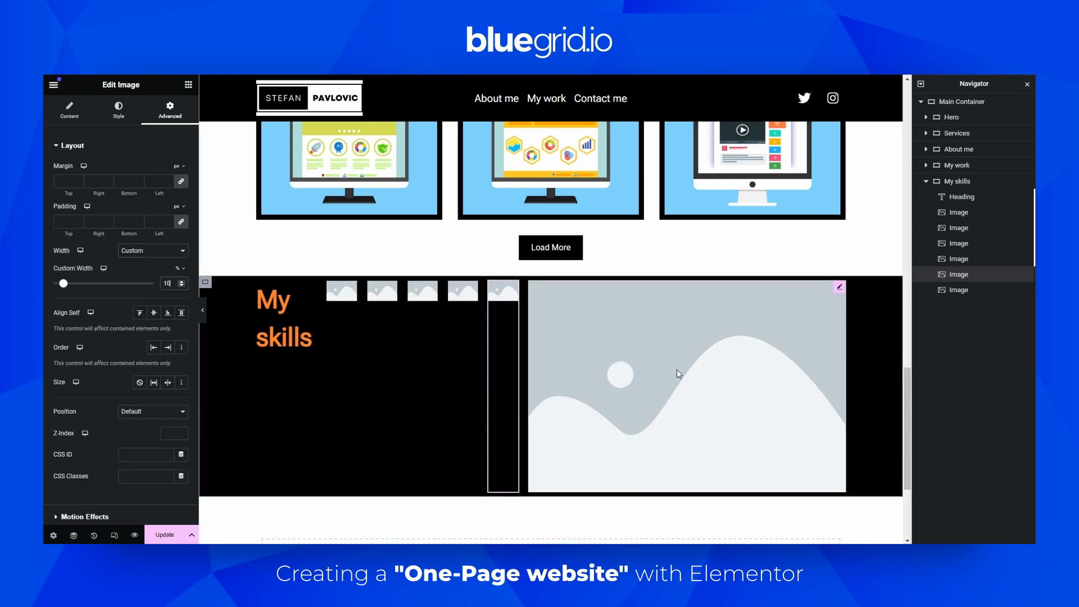
Set the sixth image's width to Custom at 10%
{"action": "left_click", "coordinate": [678, 373]}
{"action": "left_click", "coordinate": [169, 110]}
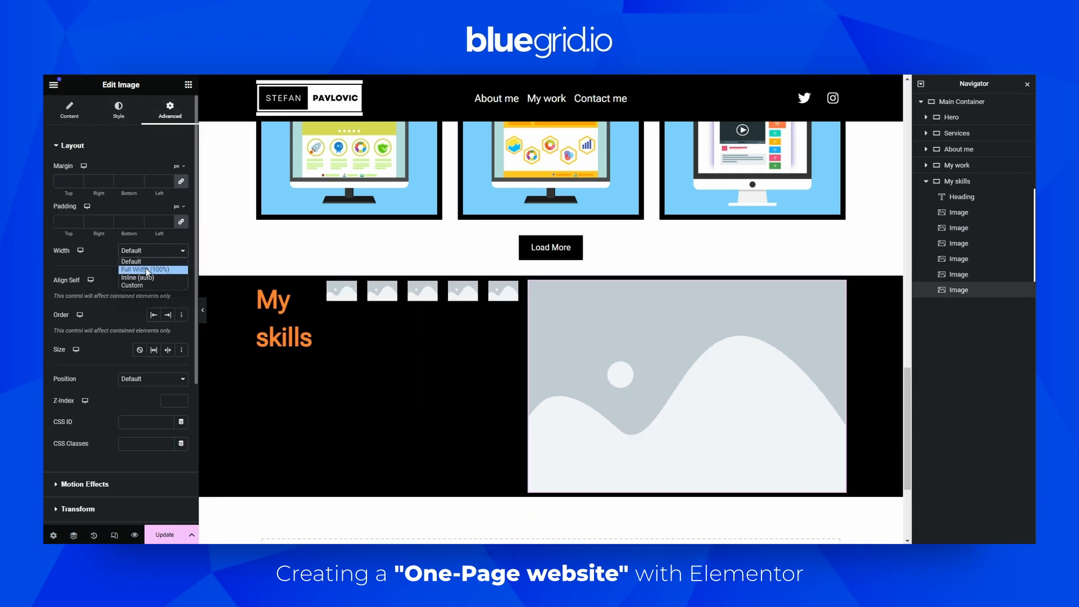
{"action": "left_click", "coordinate": [153, 285]}
{"action": "left_click", "coordinate": [163, 282]}
{"action": "type", "text": "10"}
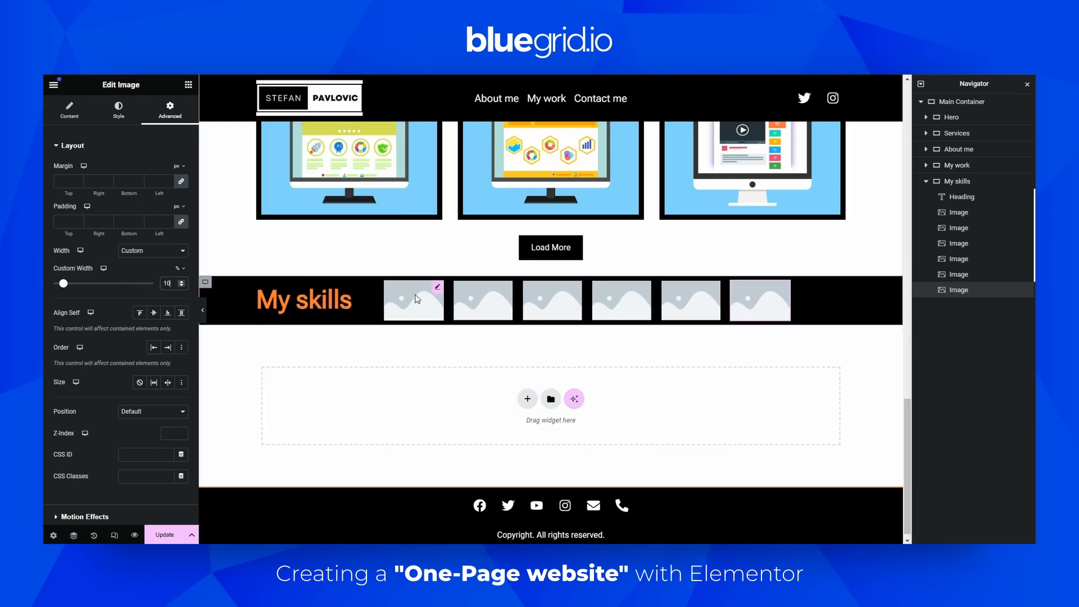
Change the My skills heading's custom width to 40%
{"action": "left_click", "coordinate": [319, 305]}
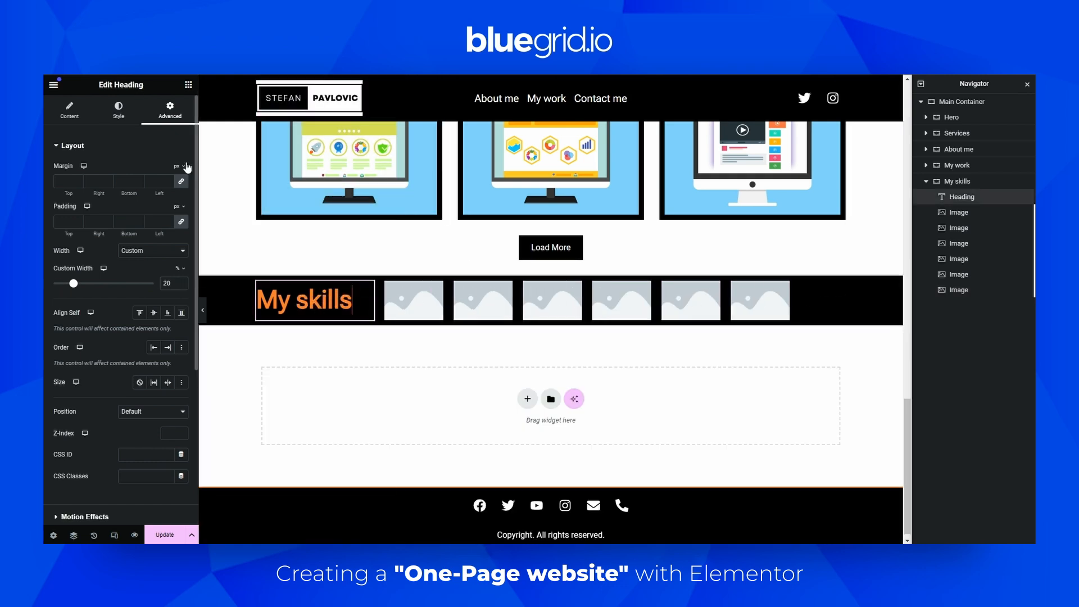
{"action": "double_click", "coordinate": [167, 283]}
{"action": "type", "text": "40"}
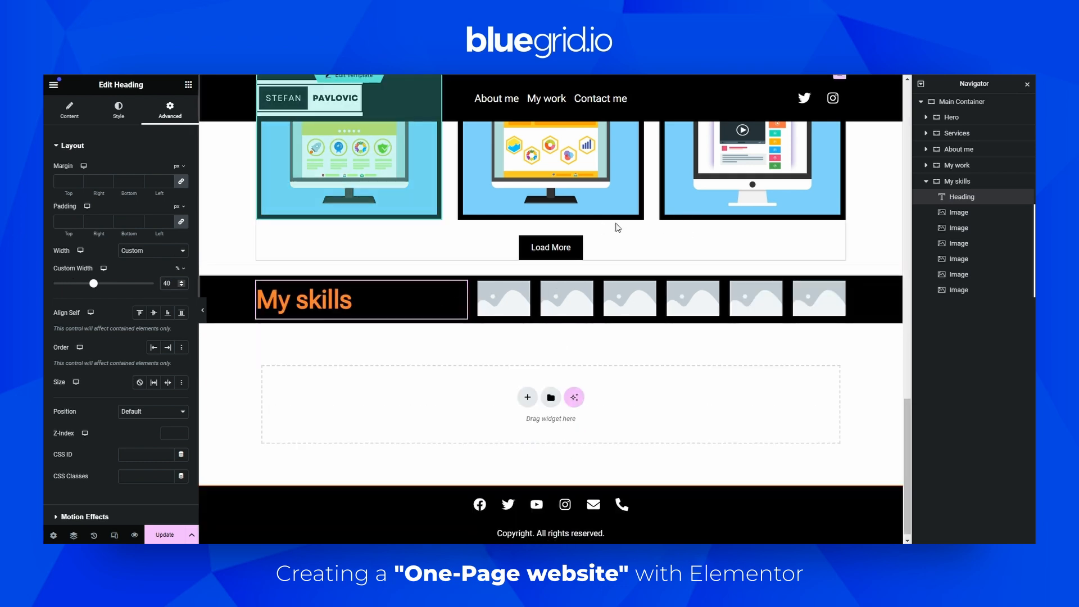
{"action": "left_click", "coordinate": [507, 309]}
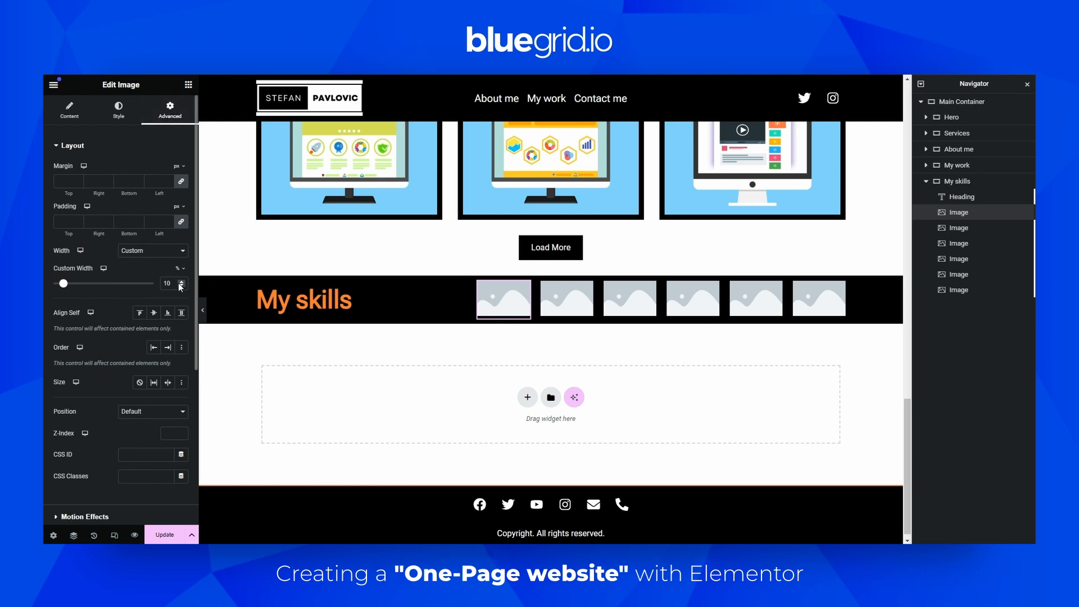
{"action": "left_click_drag", "start_coordinate": [174, 283], "coordinate": [149, 286]}
{"action": "left_click", "coordinate": [76, 112]}
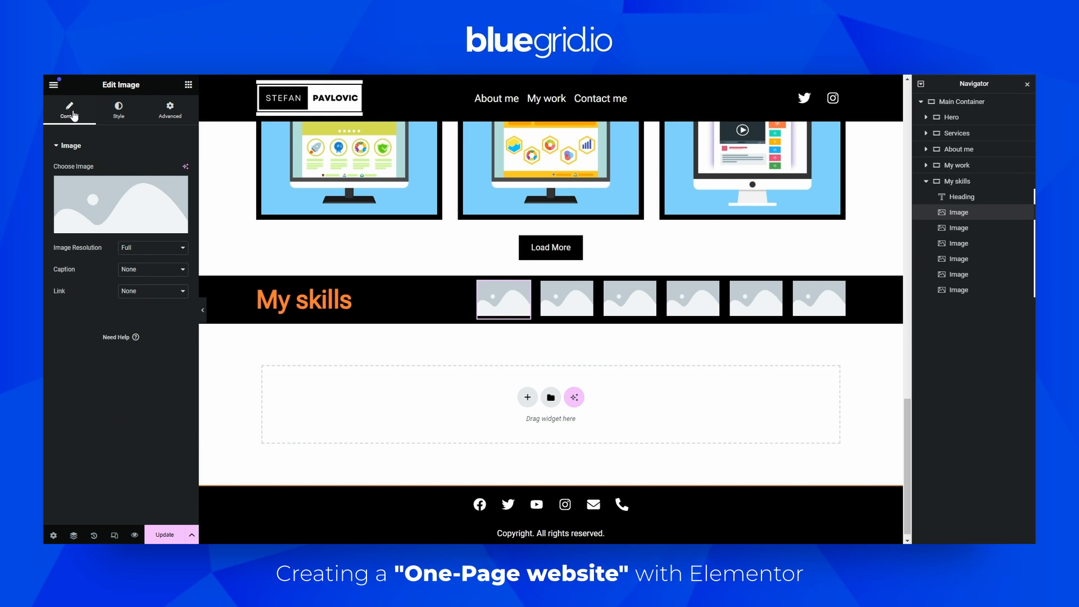
{"action": "left_click", "coordinate": [119, 112]}
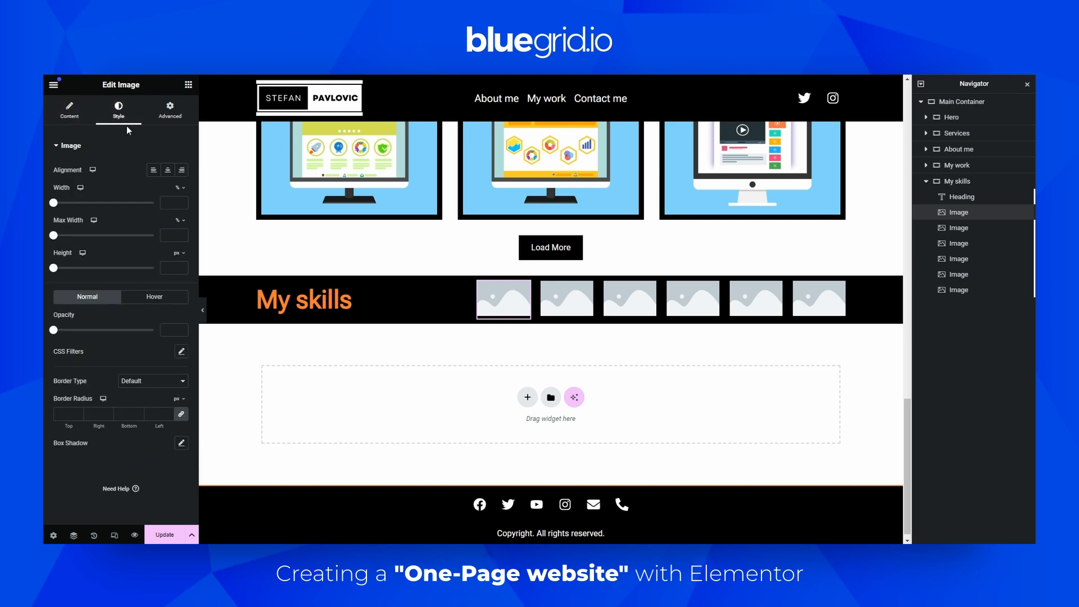
{"action": "left_click_drag", "start_coordinate": [52, 205], "coordinate": [154, 220]}
{"action": "left_click", "coordinate": [169, 109]}
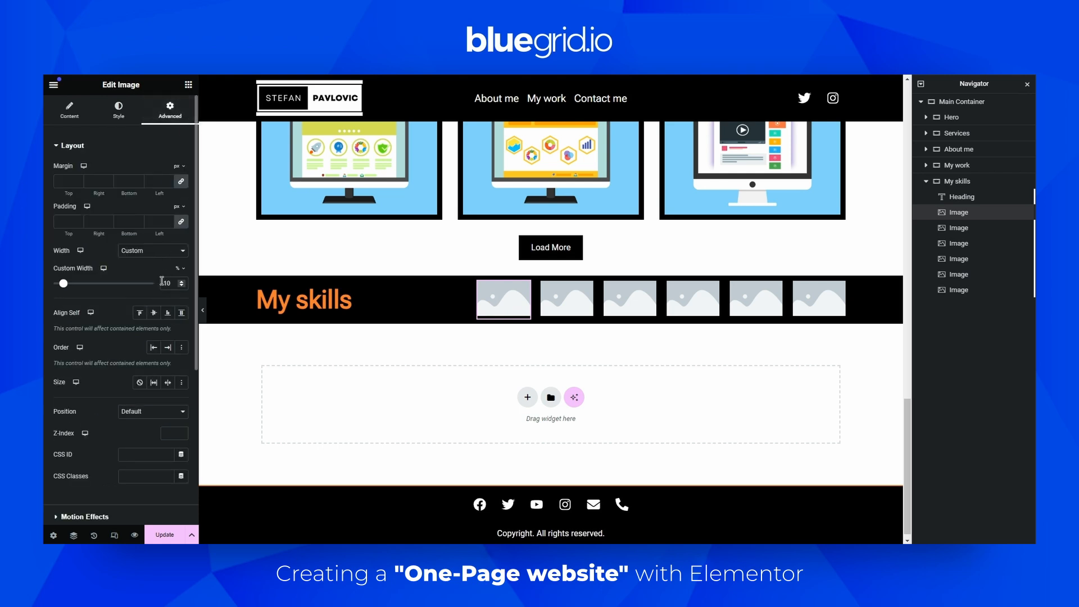
{"action": "left_click", "coordinate": [111, 110]}
{"action": "left_click_drag", "start_coordinate": [152, 203], "coordinate": [104, 209]}
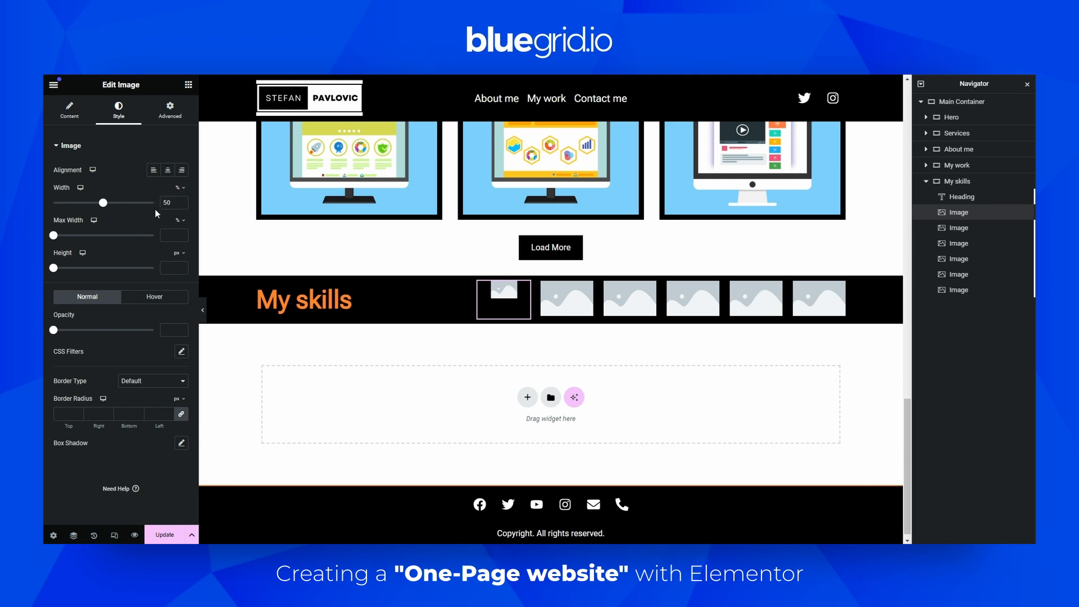
{"action": "key", "text": "BackSpace"}
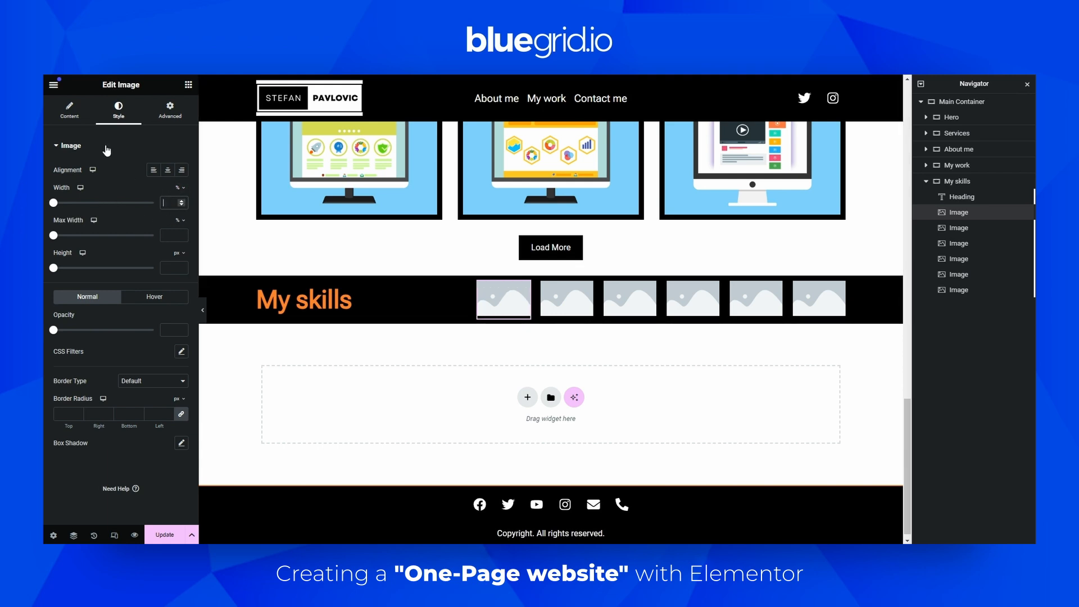
Choose the WordPress logo from the media library for the first image
{"action": "left_click", "coordinate": [82, 111]}
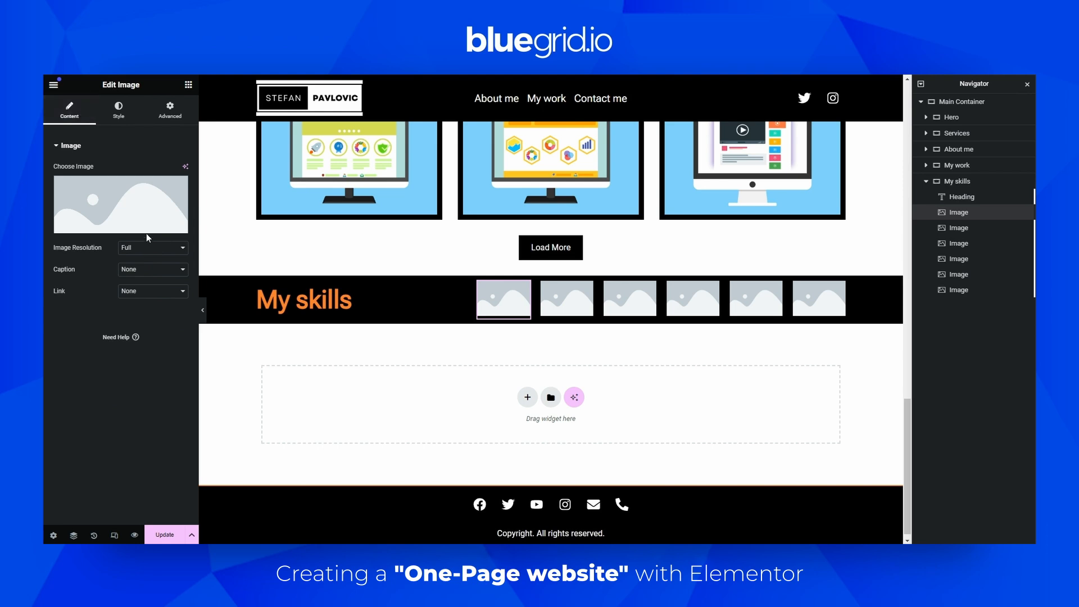
{"action": "left_click", "coordinate": [132, 200]}
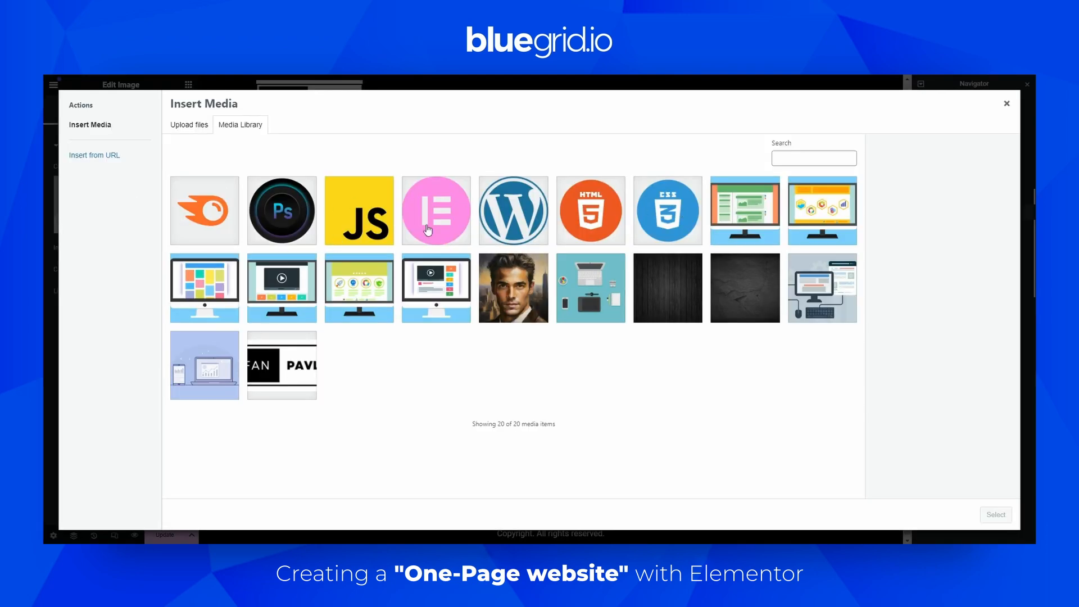
{"action": "left_click", "coordinate": [509, 214]}
{"action": "left_click", "coordinate": [996, 514]}
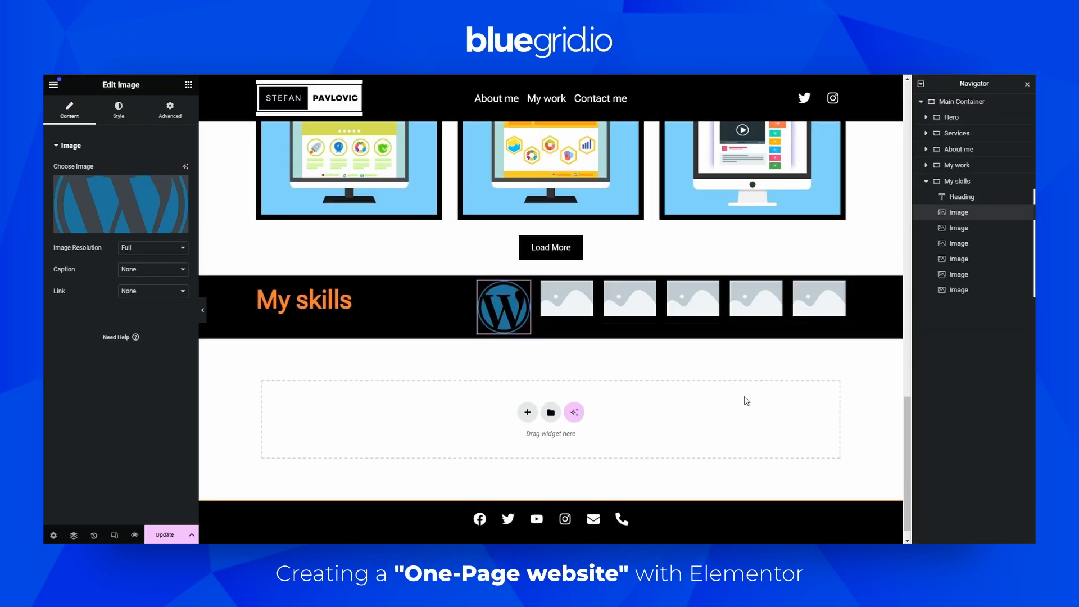
Choose the Elementor logo from the media library for the second image
{"action": "left_click", "coordinate": [566, 298]}
{"action": "left_click", "coordinate": [73, 109]}
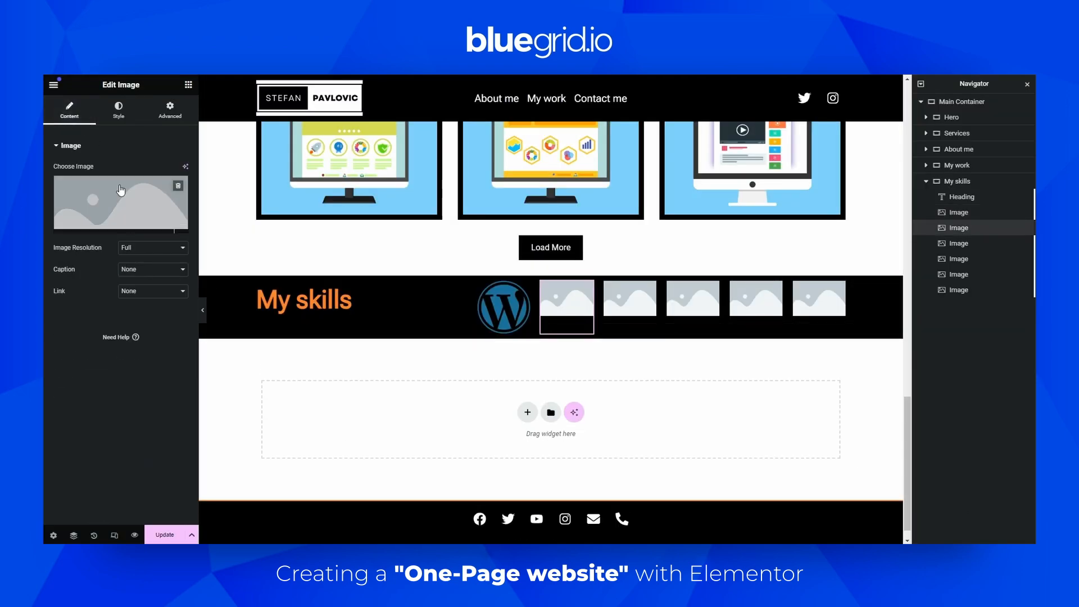
{"action": "left_click", "coordinate": [121, 191]}
{"action": "left_click", "coordinate": [448, 213]}
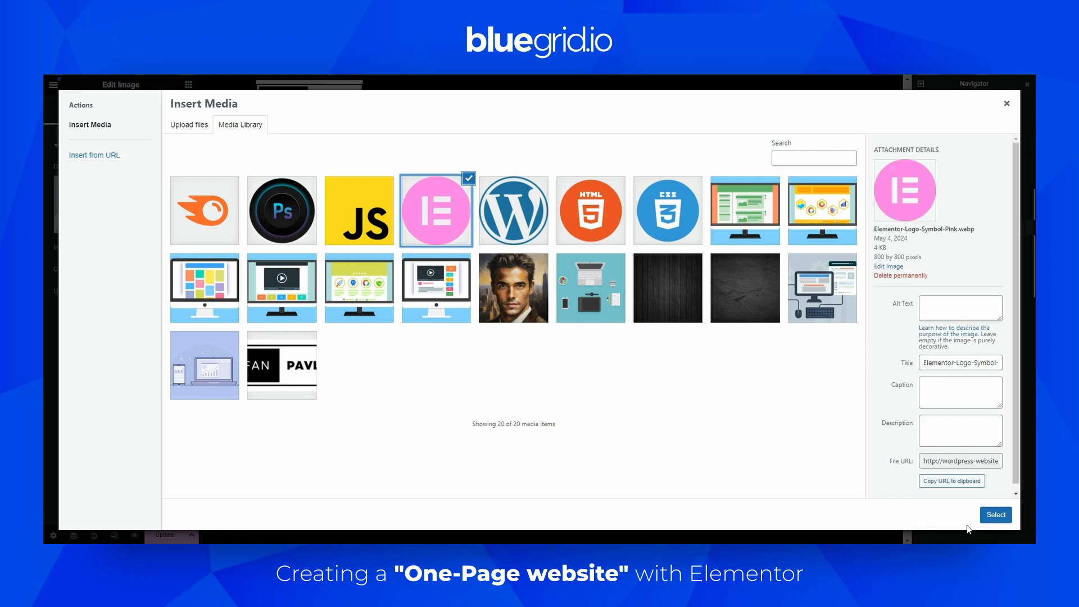
{"action": "left_click", "coordinate": [996, 514]}
Open the third image's content settings to choose its picture
{"action": "left_click", "coordinate": [632, 293]}
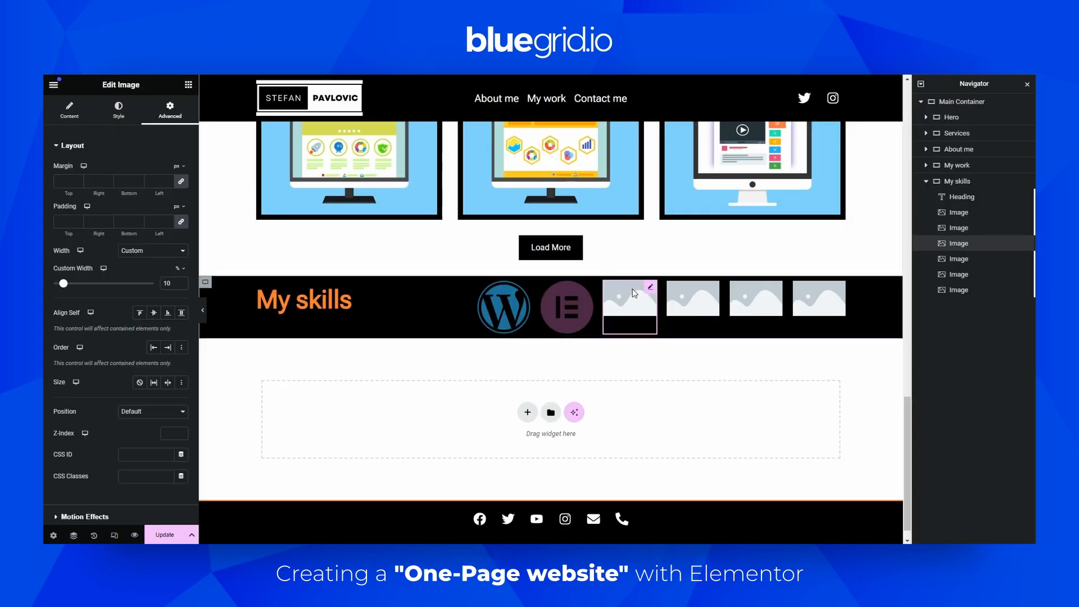
{"action": "left_click", "coordinate": [73, 109]}
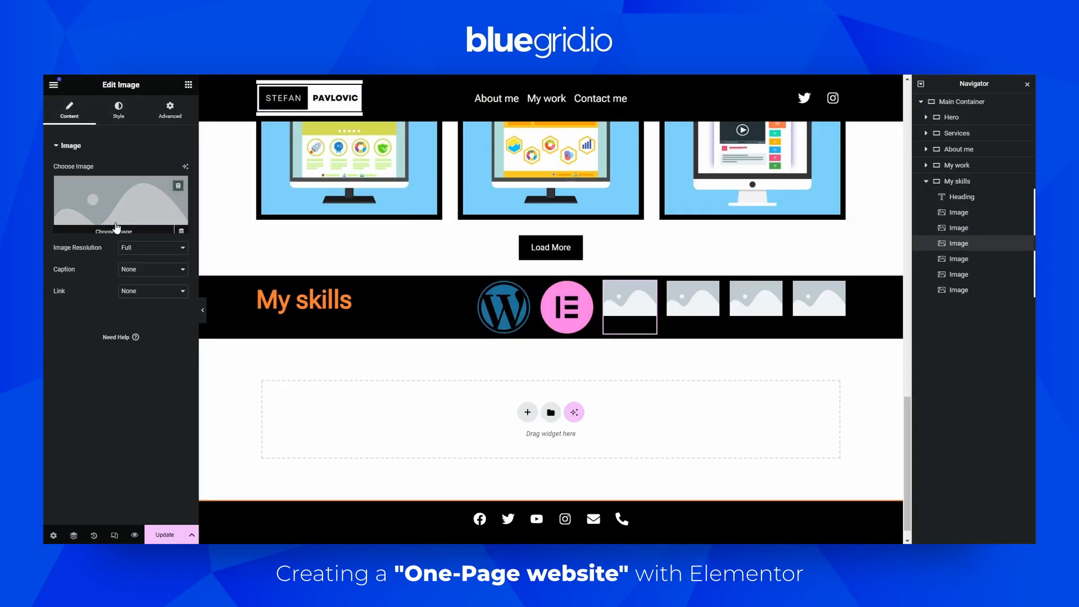
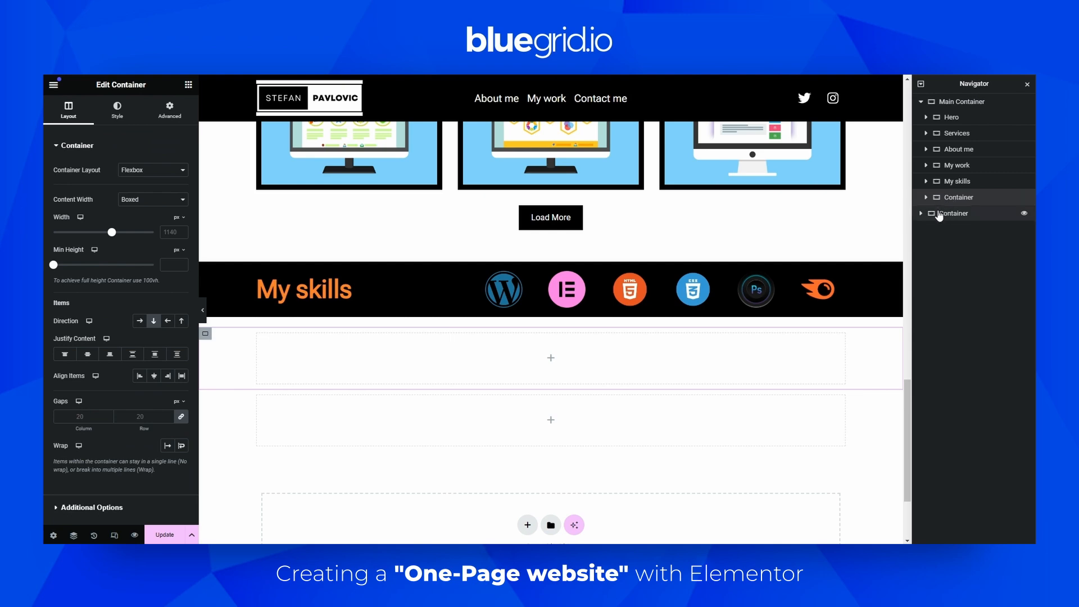
Delete the extra empty container and rename the remaining new container to Contact me
{"action": "right_click", "coordinate": [955, 213]}
{"action": "left_click", "coordinate": [949, 481]}
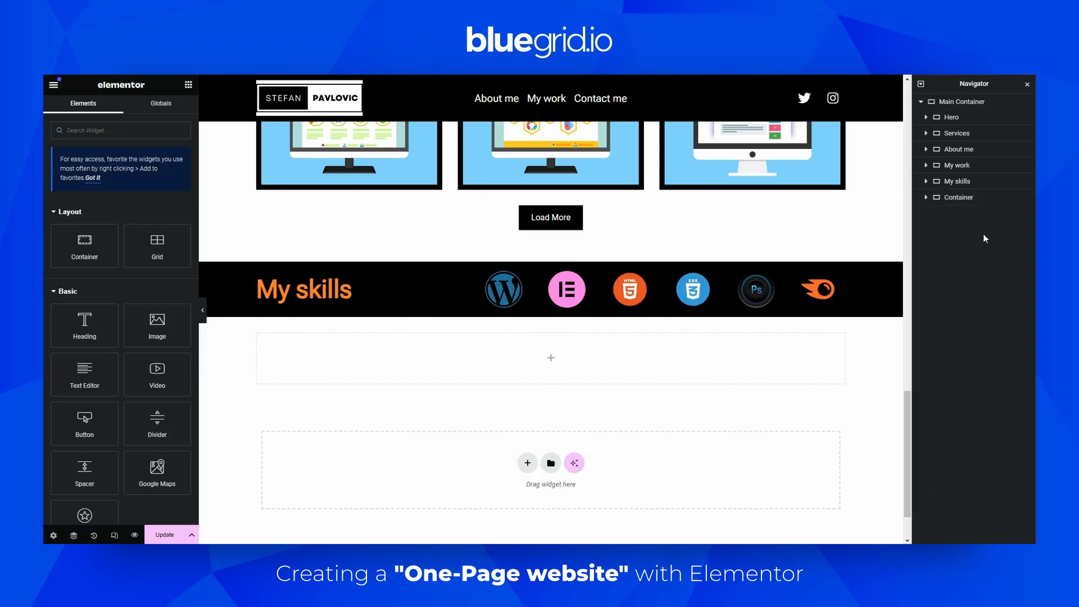
{"action": "left_click", "coordinate": [930, 197]}
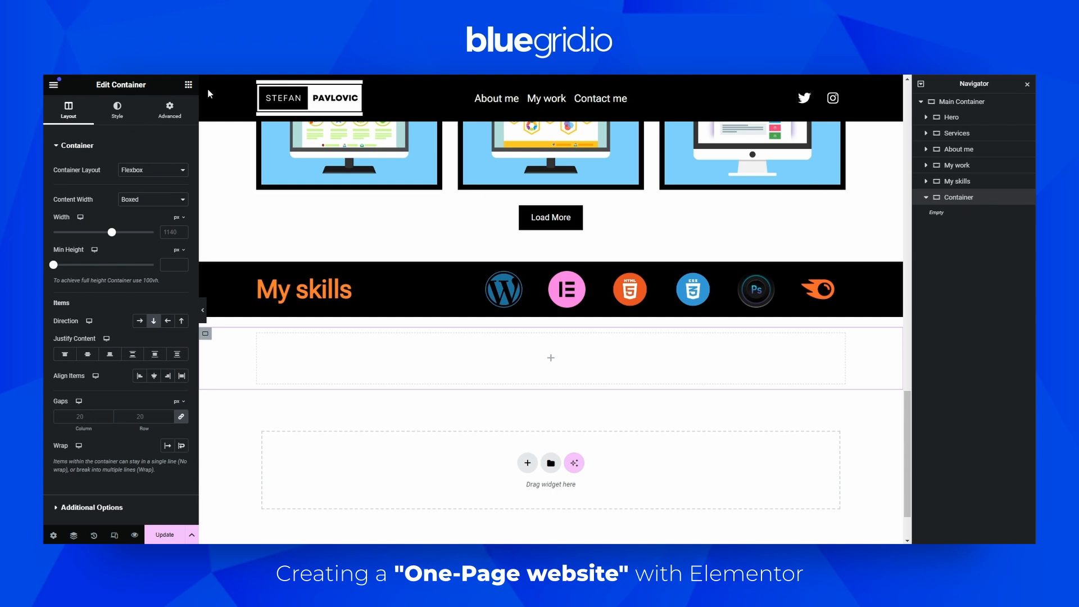
{"action": "left_click", "coordinate": [189, 85]}
{"action": "double_click", "coordinate": [952, 198]}
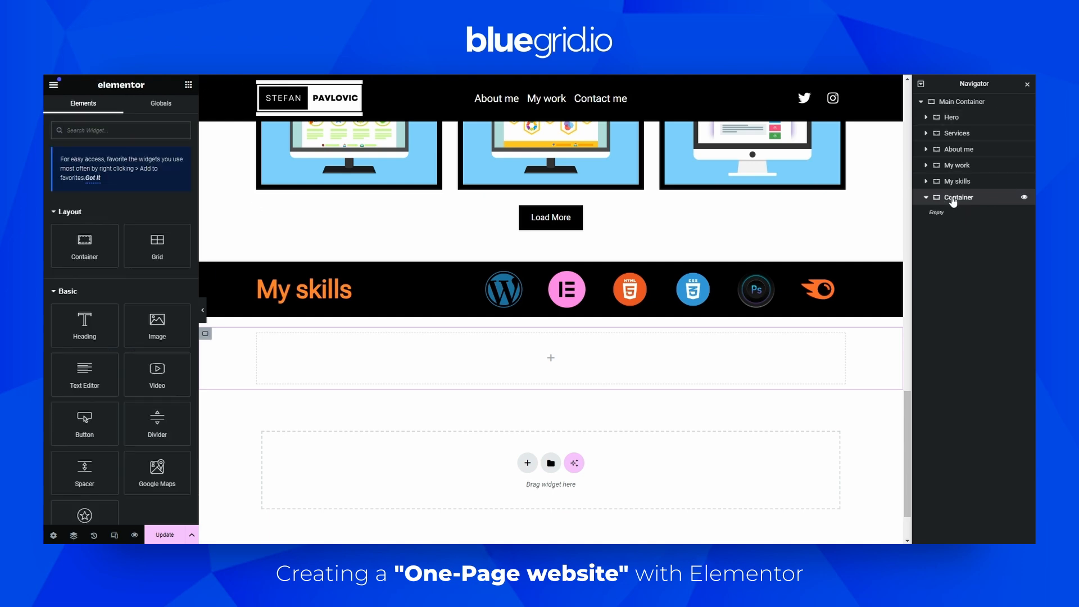
{"action": "type", "text": "Co"}
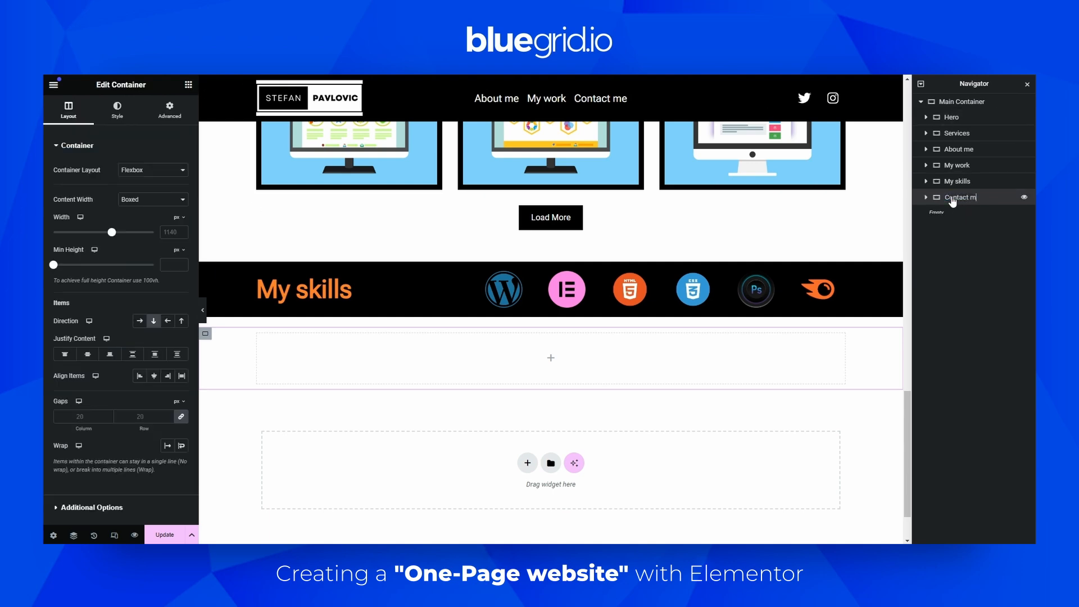
{"action": "key", "text": "Return"}
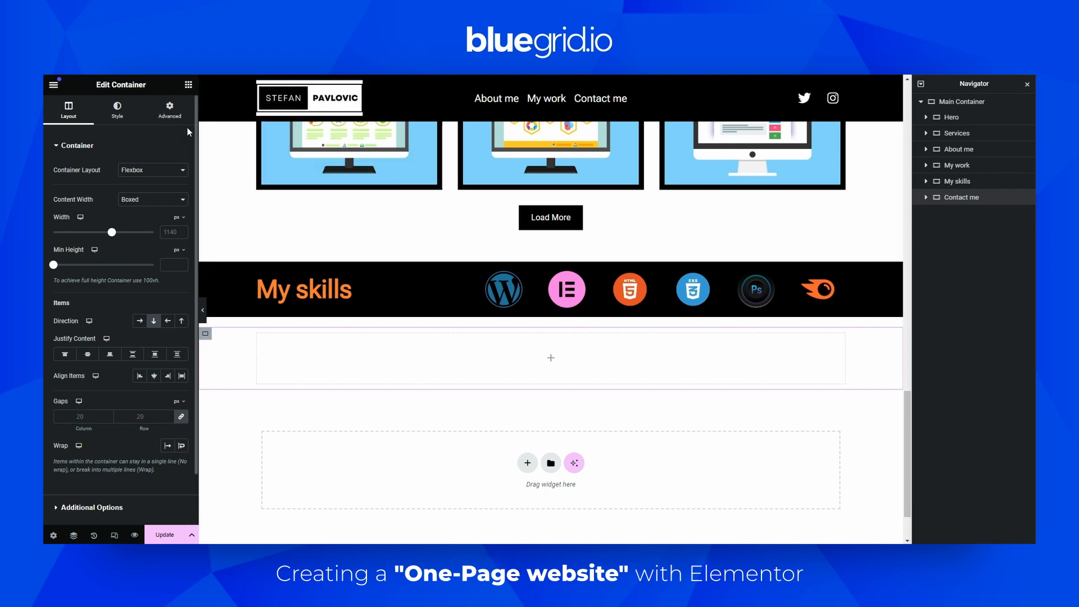
Copy the My work heading and paste it into the Contact me container
{"action": "left_click", "coordinate": [189, 85]}
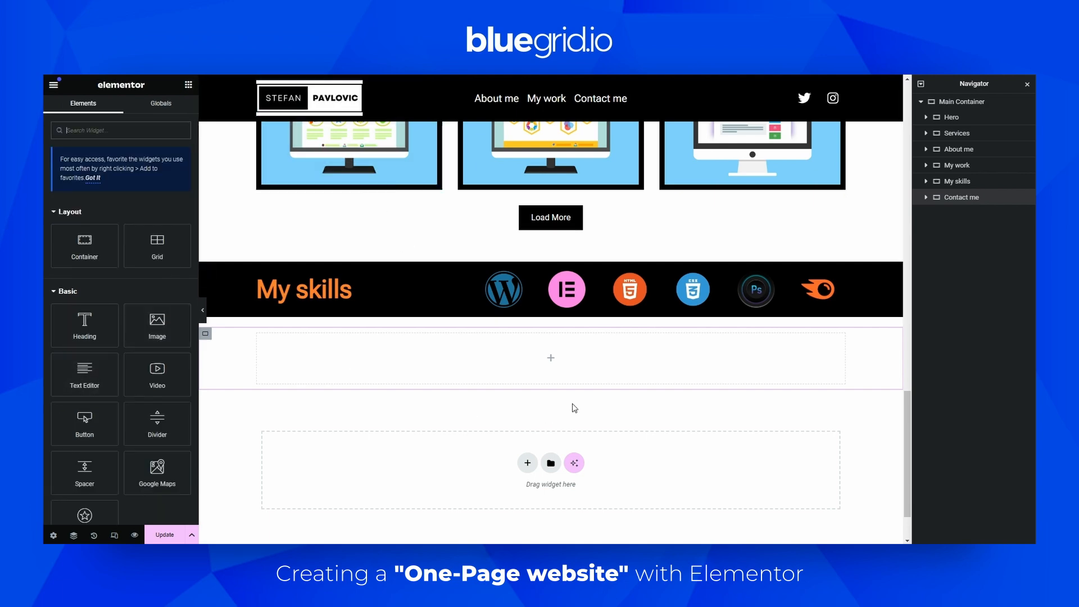
{"action": "scroll", "coordinate": [591, 387], "scroll_direction": "up", "scroll_amount": 3}
{"action": "scroll", "coordinate": [591, 388], "scroll_direction": "up", "scroll_amount": 2}
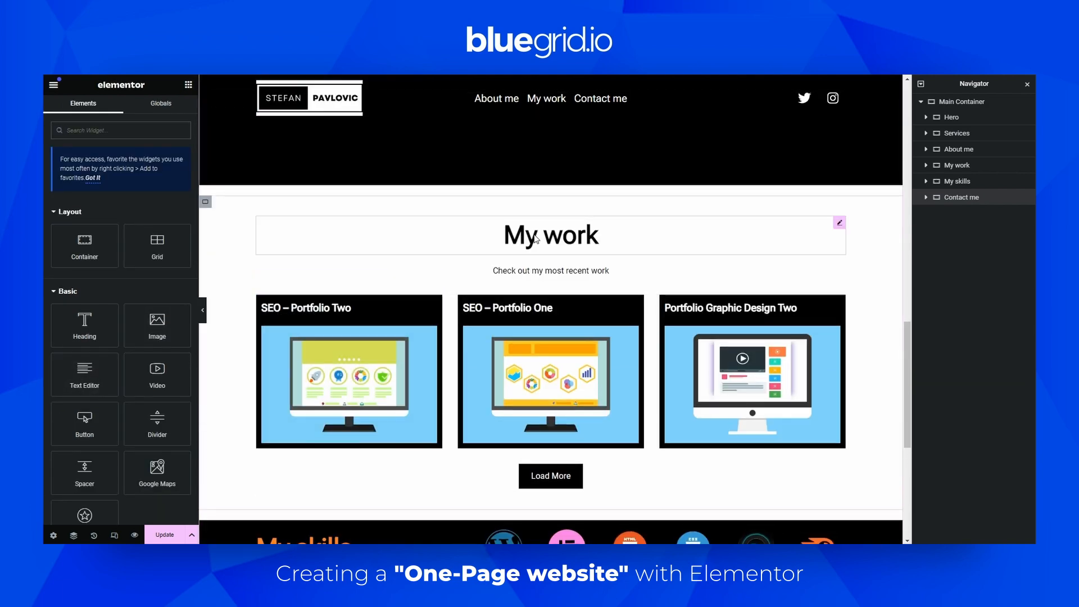
{"action": "right_click", "coordinate": [535, 239]}
{"action": "left_click", "coordinate": [564, 285]}
{"action": "scroll", "coordinate": [531, 327], "scroll_direction": "down", "scroll_amount": 6}
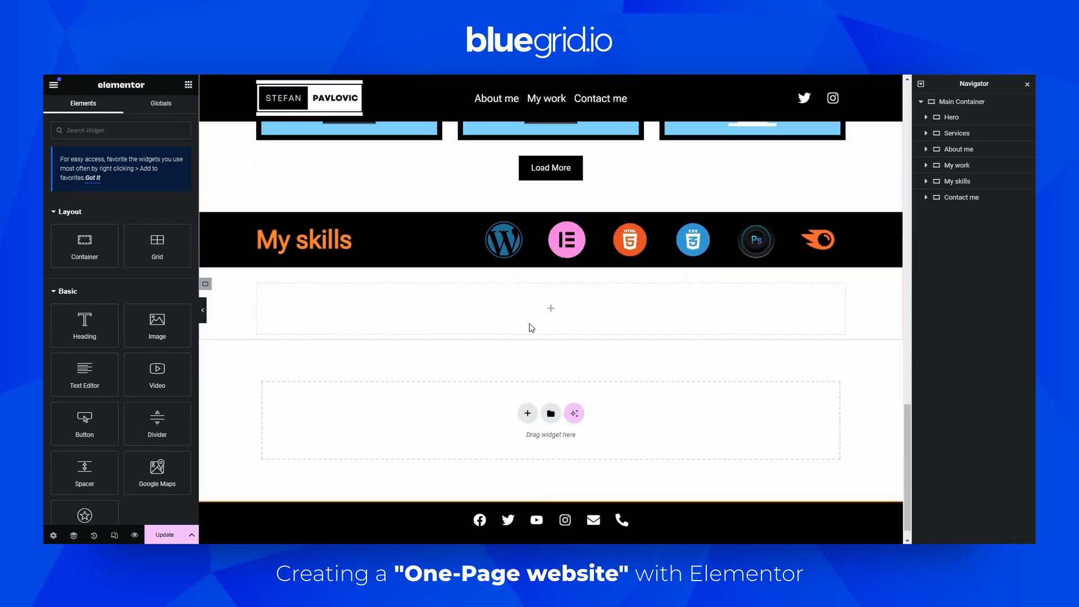
{"action": "right_click", "coordinate": [531, 315]}
{"action": "left_click", "coordinate": [556, 355]}
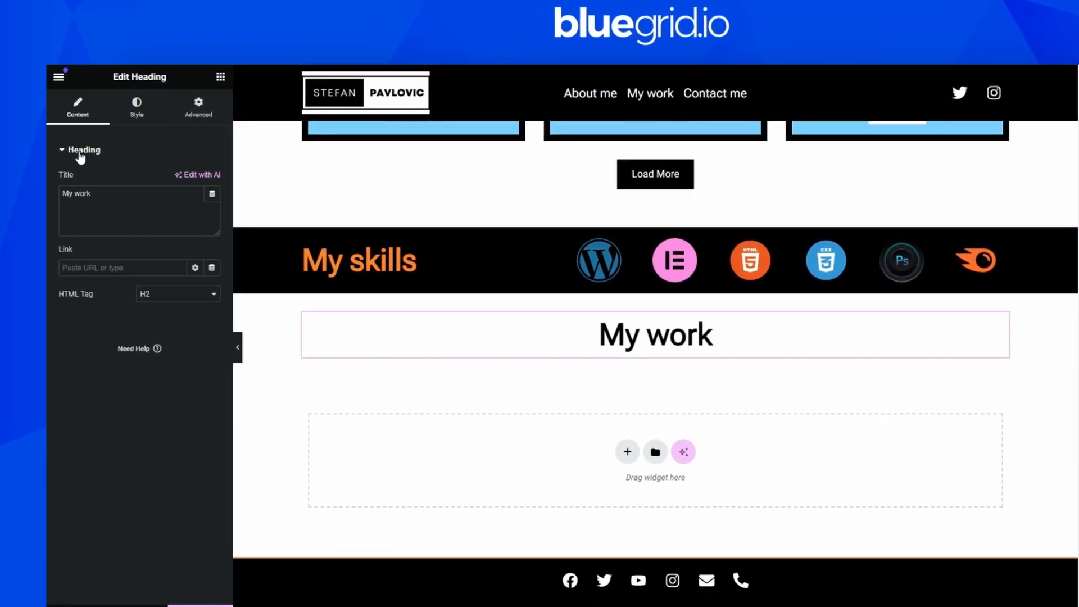
Change the pasted heading's title to Contact me
{"action": "left_click", "coordinate": [134, 208]}
{"action": "key", "text": "ctrl+a"}
{"action": "type", "text": "Conta"}
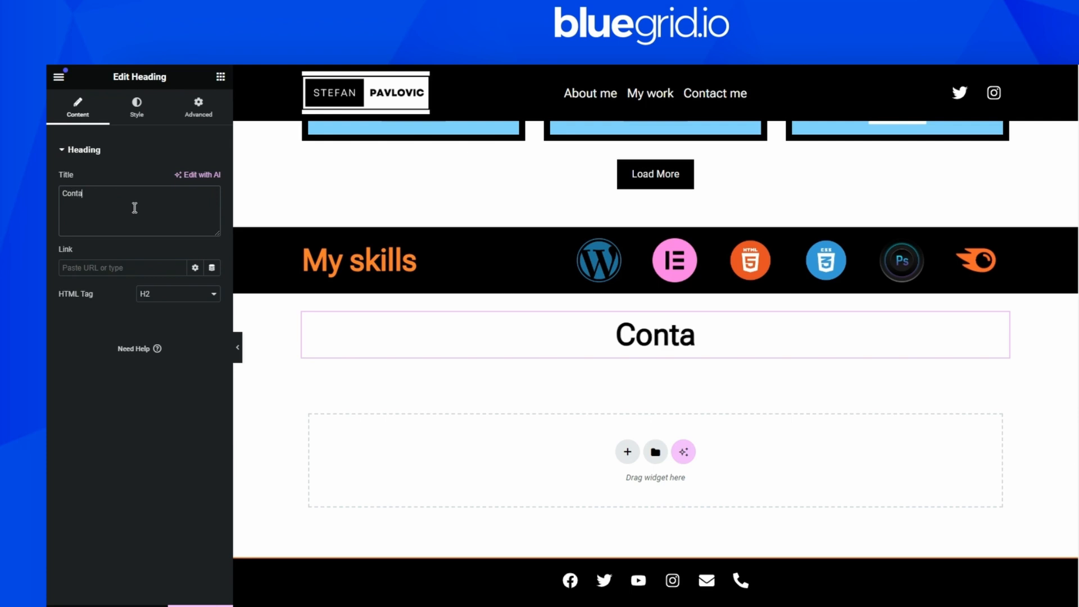
{"action": "type", "text": "ct me"}
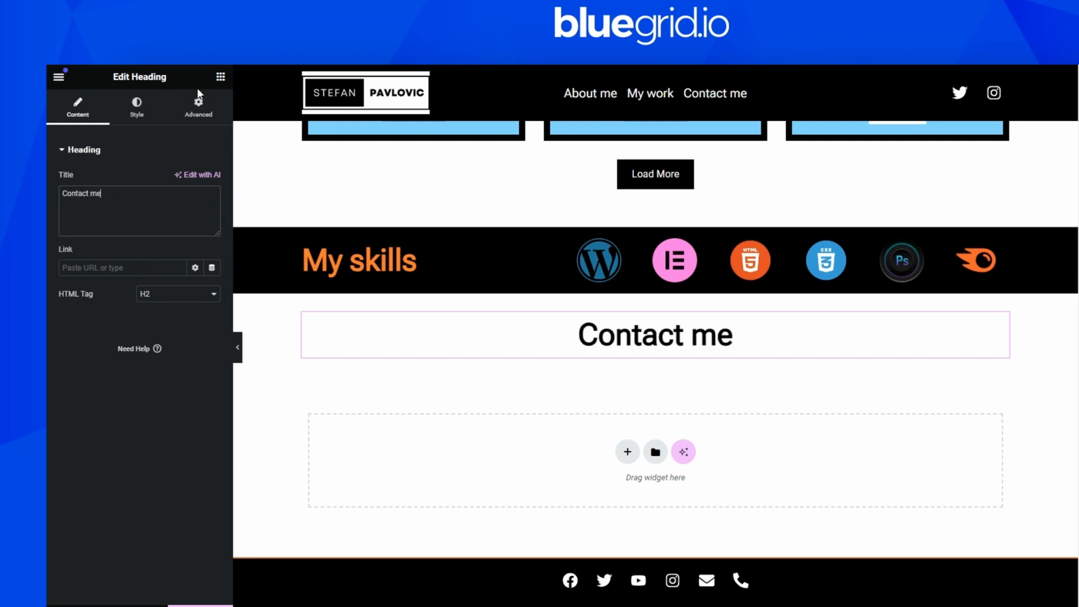
Search for the Form widget and add it below the Contact me heading
{"action": "left_click", "coordinate": [220, 77]}
{"action": "type", "text": "f"}
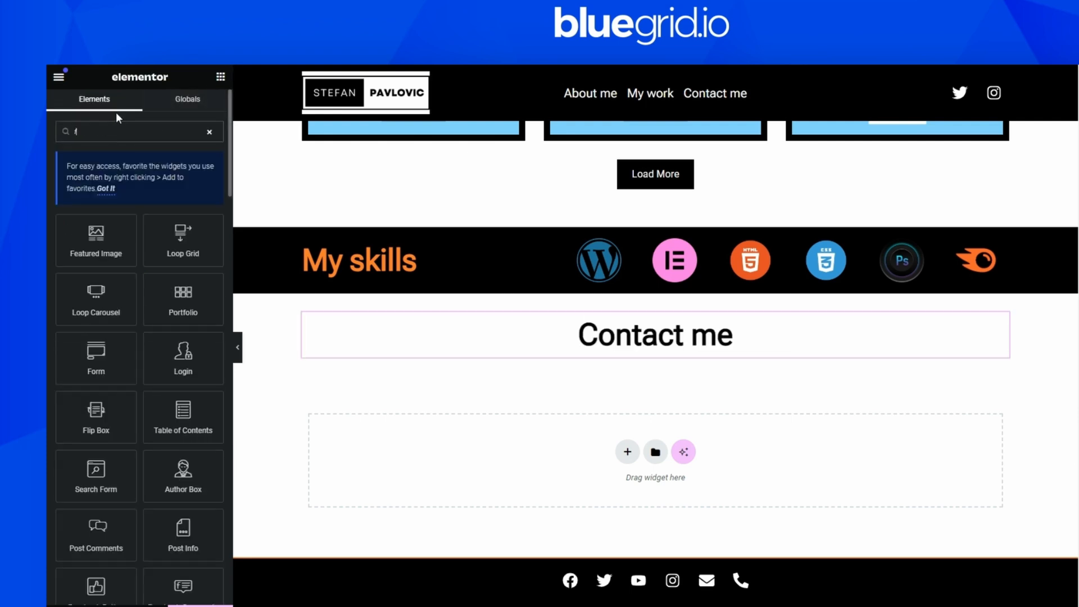
{"action": "type", "text": "orm"}
{"action": "left_click_drag", "start_coordinate": [97, 235], "coordinate": [693, 339]}
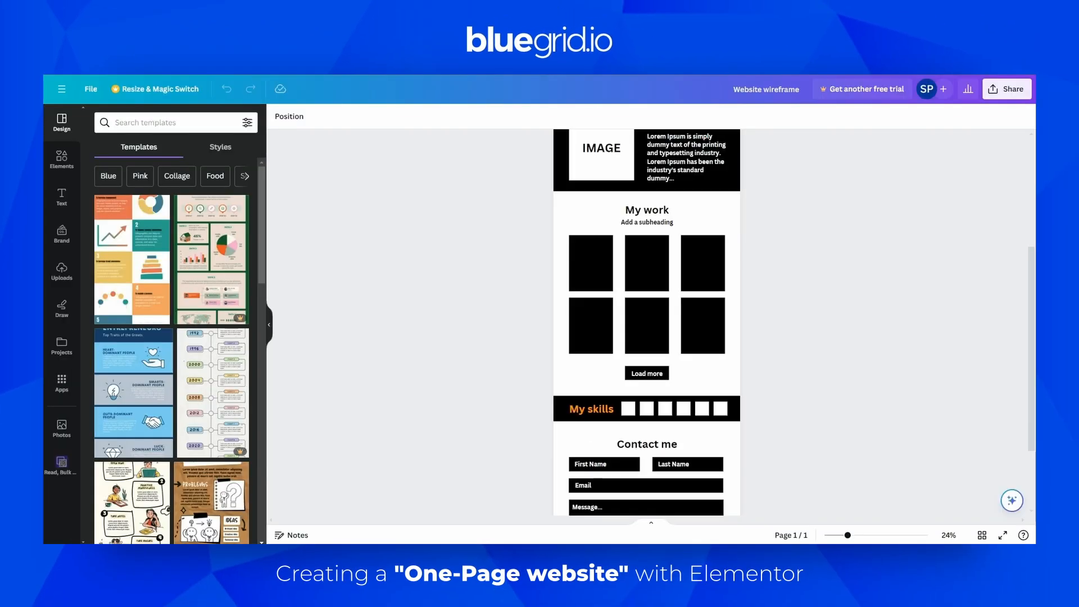
Hide the labels of the form's fields
{"action": "scroll", "coordinate": [686, 423], "scroll_direction": "down", "scroll_amount": 3}
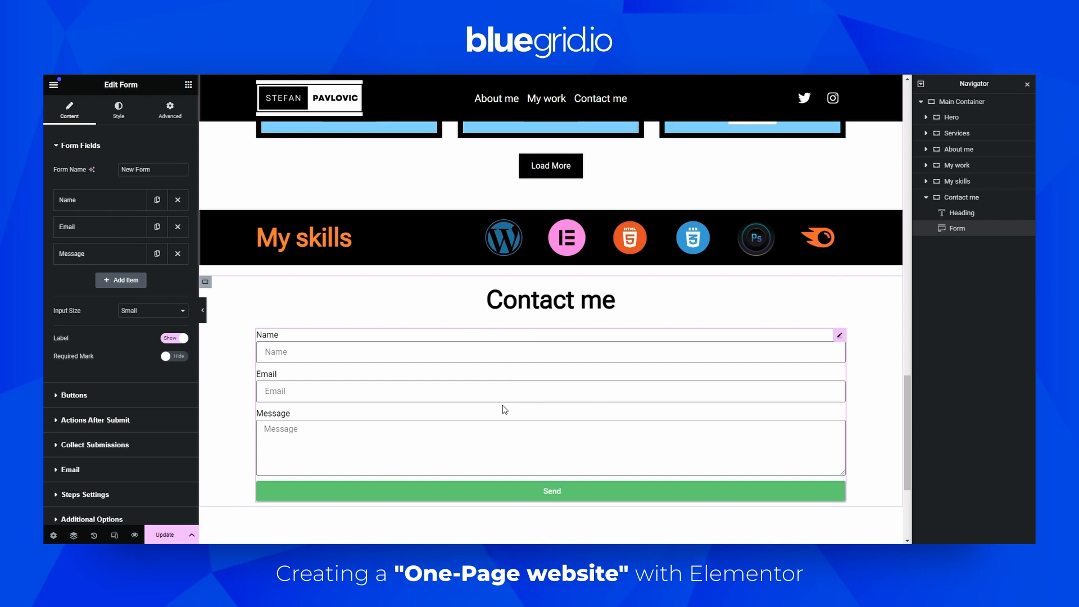
{"action": "left_click", "coordinate": [102, 203]}
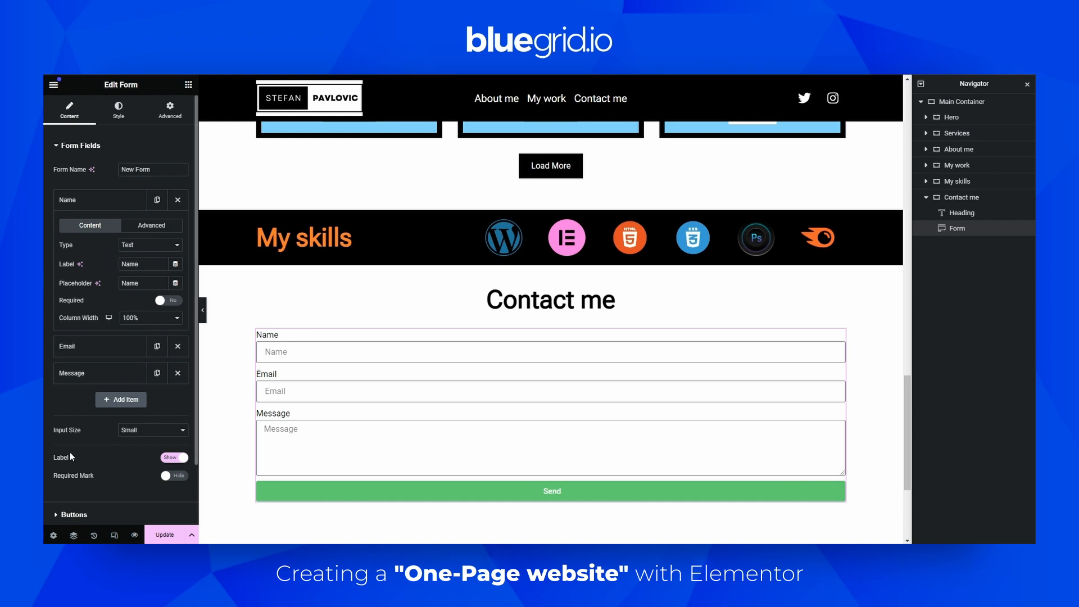
{"action": "left_click", "coordinate": [174, 458]}
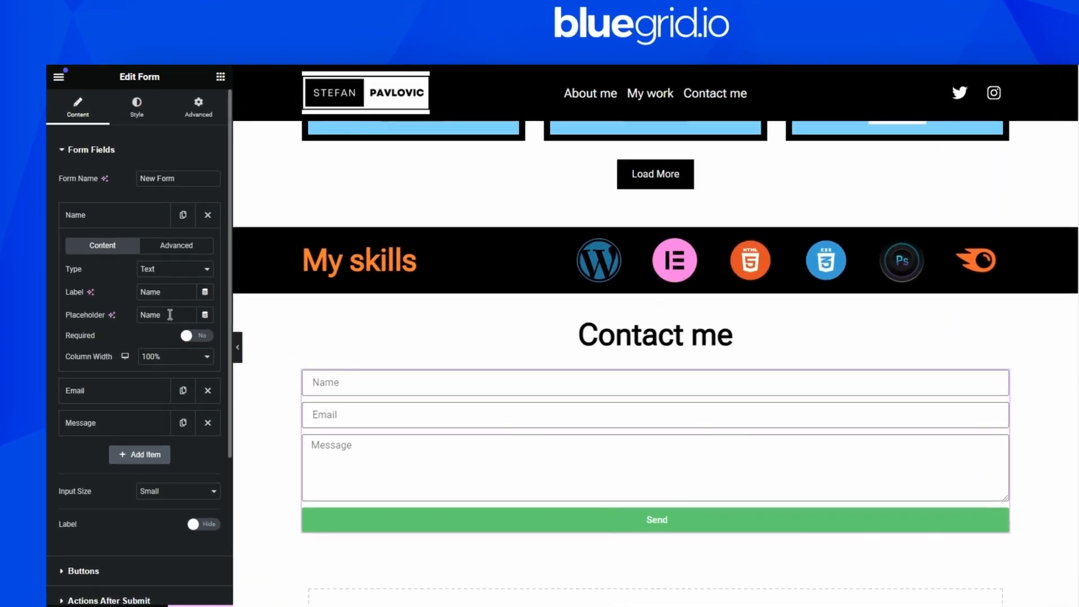
Set the first field's placeholder to First name and clear its label
{"action": "left_click_drag", "start_coordinate": [145, 283], "coordinate": [105, 283]}
{"action": "type", "text": "First name"}
{"action": "double_click", "coordinate": [150, 292]}
{"action": "key", "text": "BackSpace"}
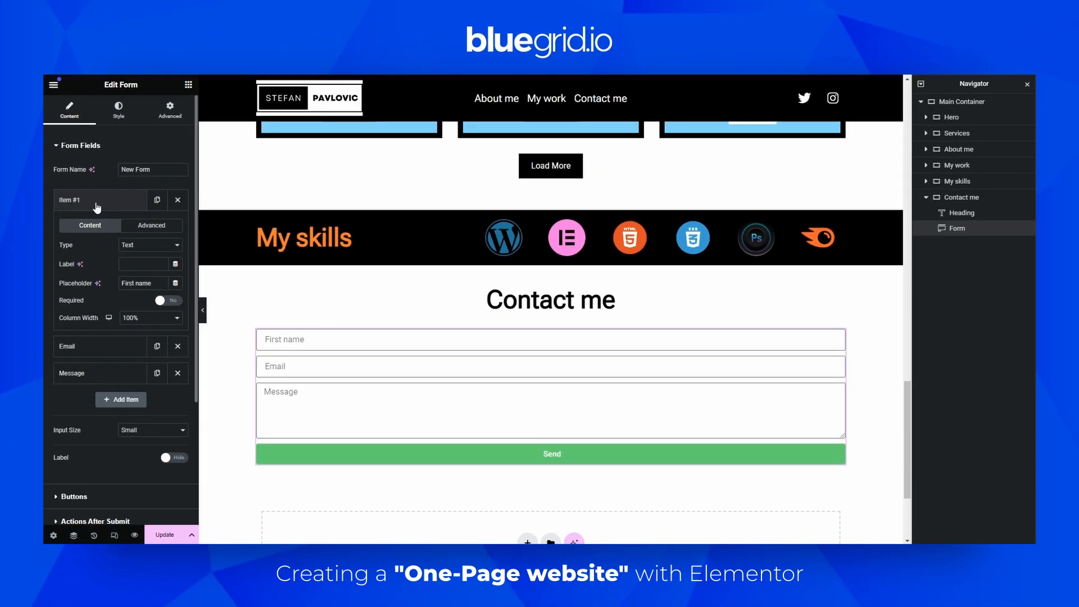
Duplicate the first field and set the copy's placeholder to Last name
{"action": "left_click", "coordinate": [112, 217]}
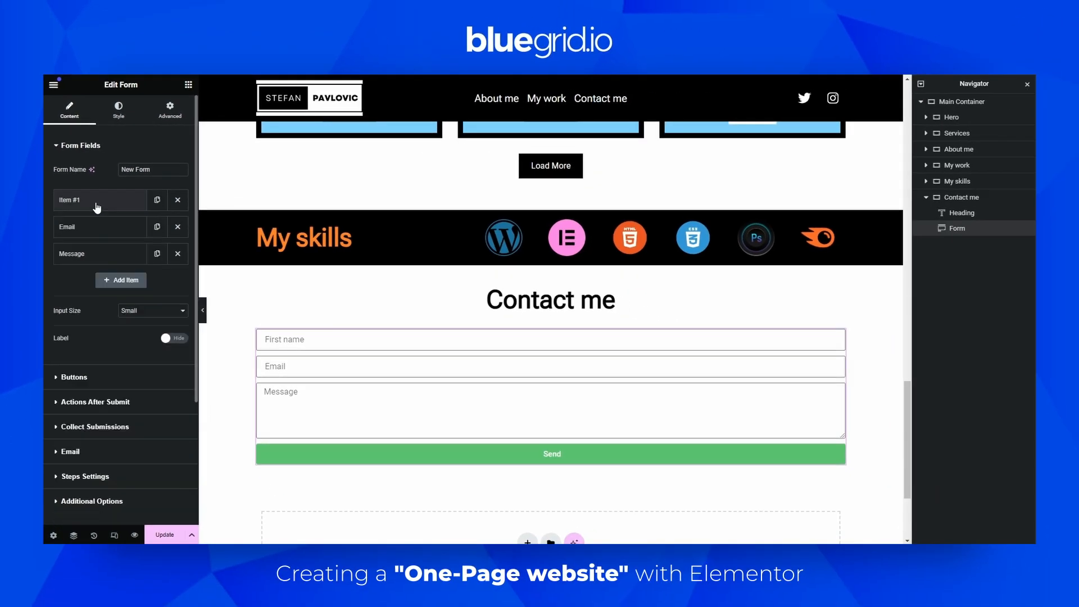
{"action": "left_click", "coordinate": [156, 200]}
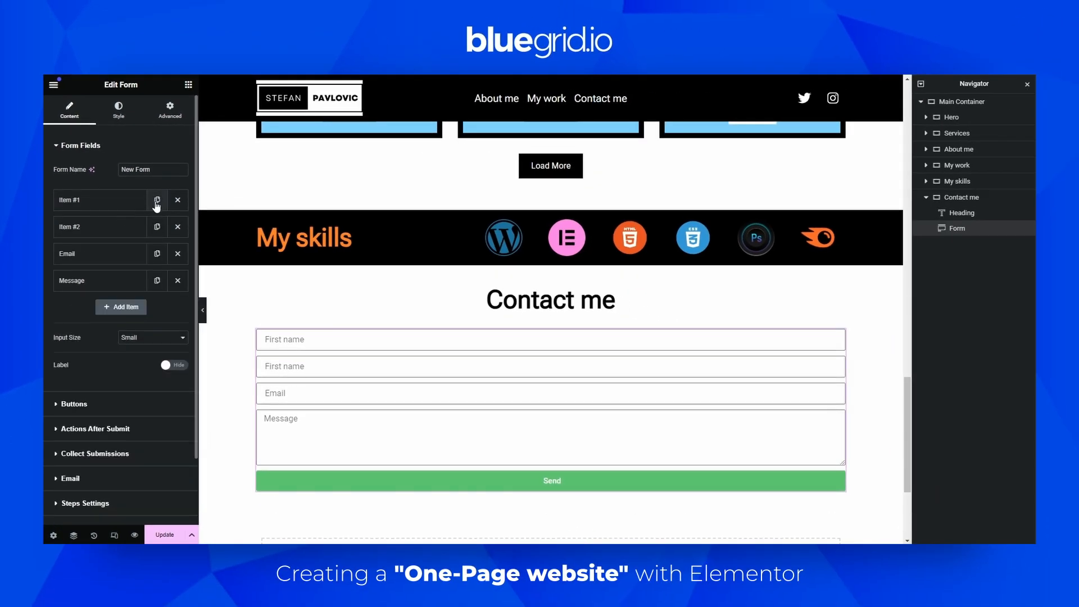
{"action": "left_click", "coordinate": [112, 227]}
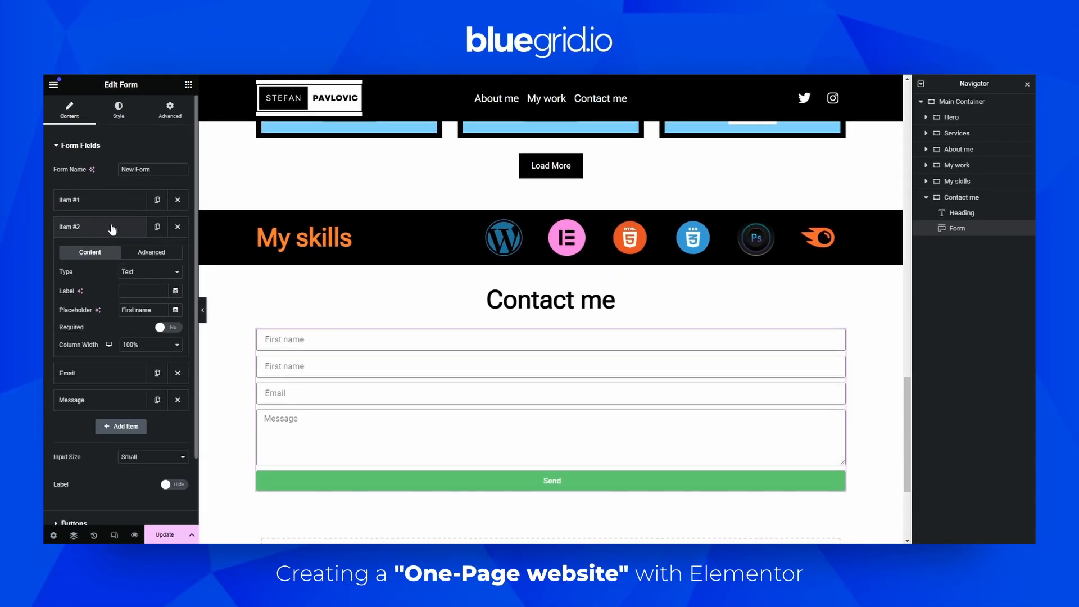
{"action": "triple_click", "coordinate": [144, 315]}
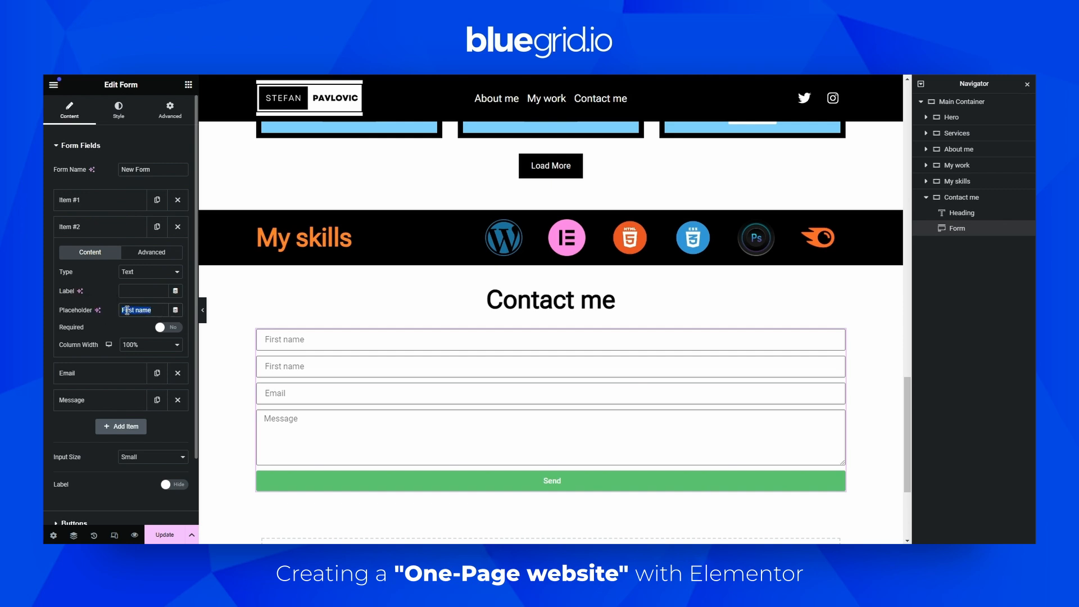
{"action": "type", "text": "Las"}
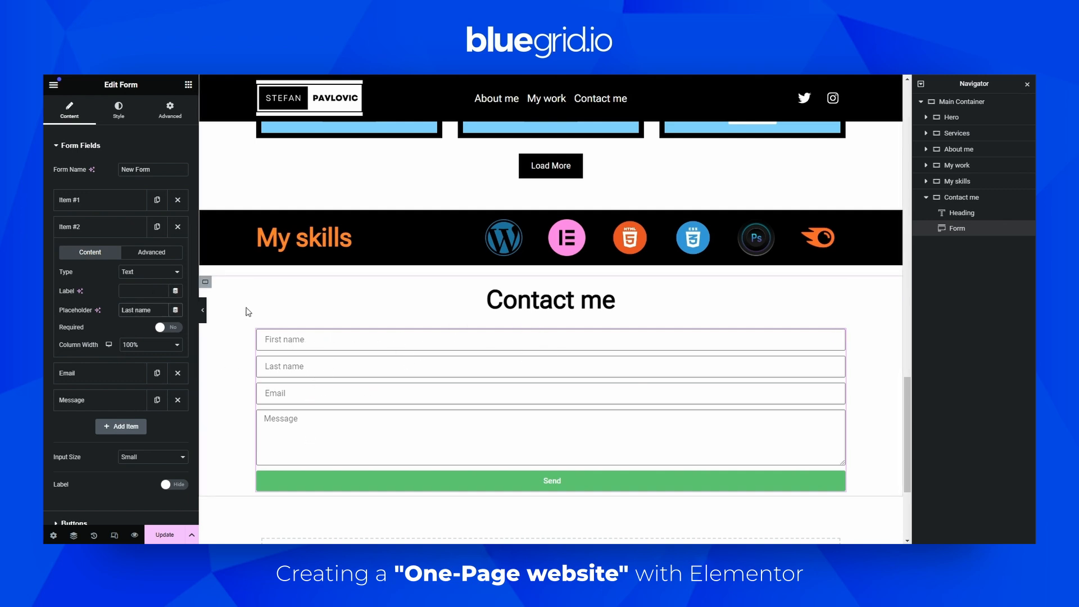
Set the column width of both the First name and Last name fields to 50%
{"action": "left_click", "coordinate": [107, 208]}
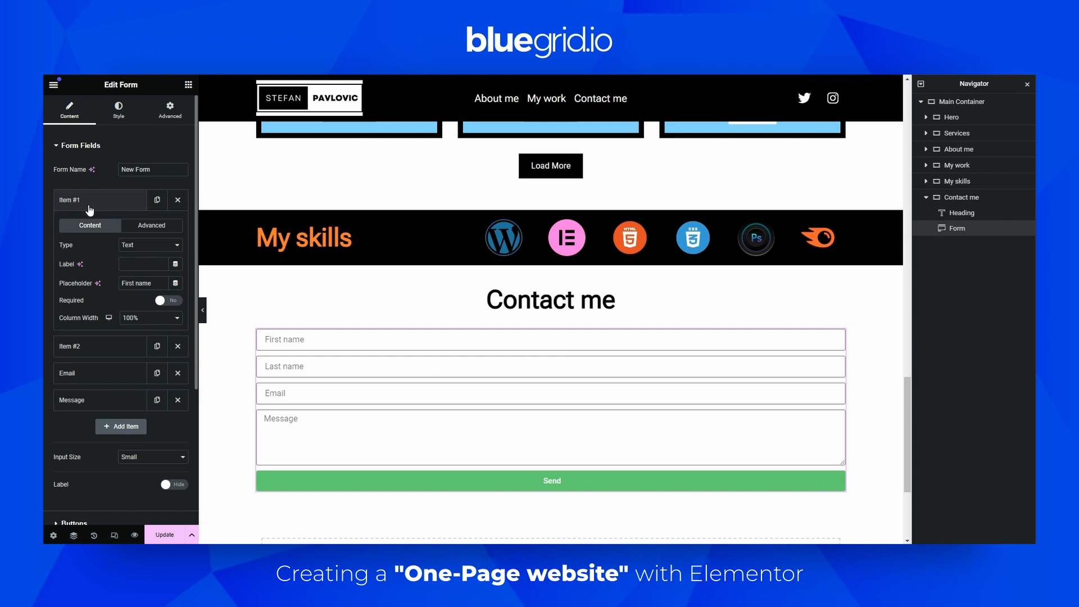
{"action": "left_click", "coordinate": [139, 318]}
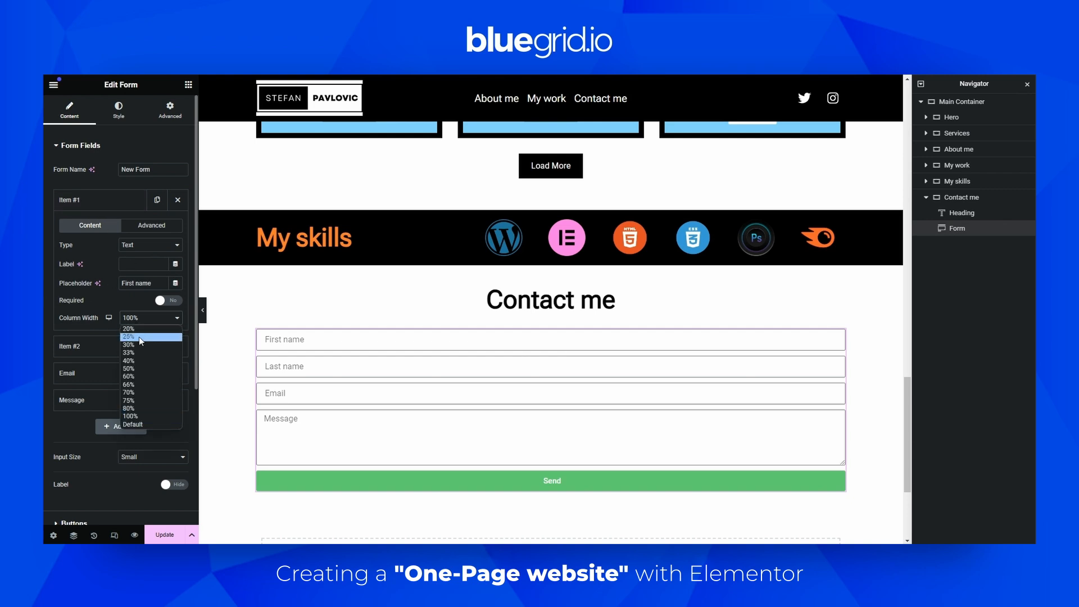
{"action": "left_click", "coordinate": [141, 370]}
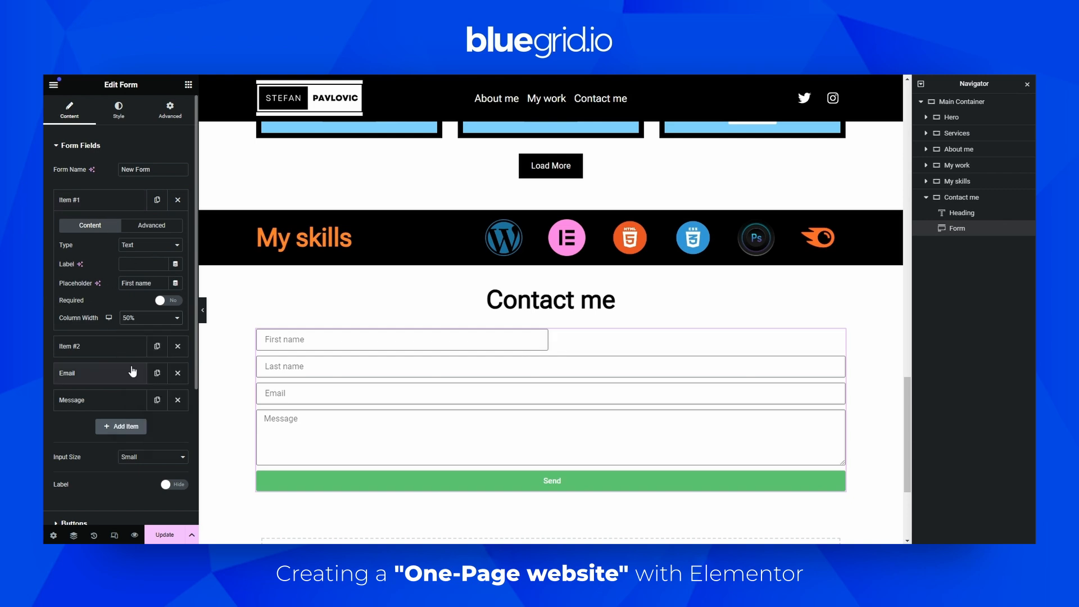
{"action": "left_click", "coordinate": [103, 350]}
{"action": "left_click", "coordinate": [140, 344]}
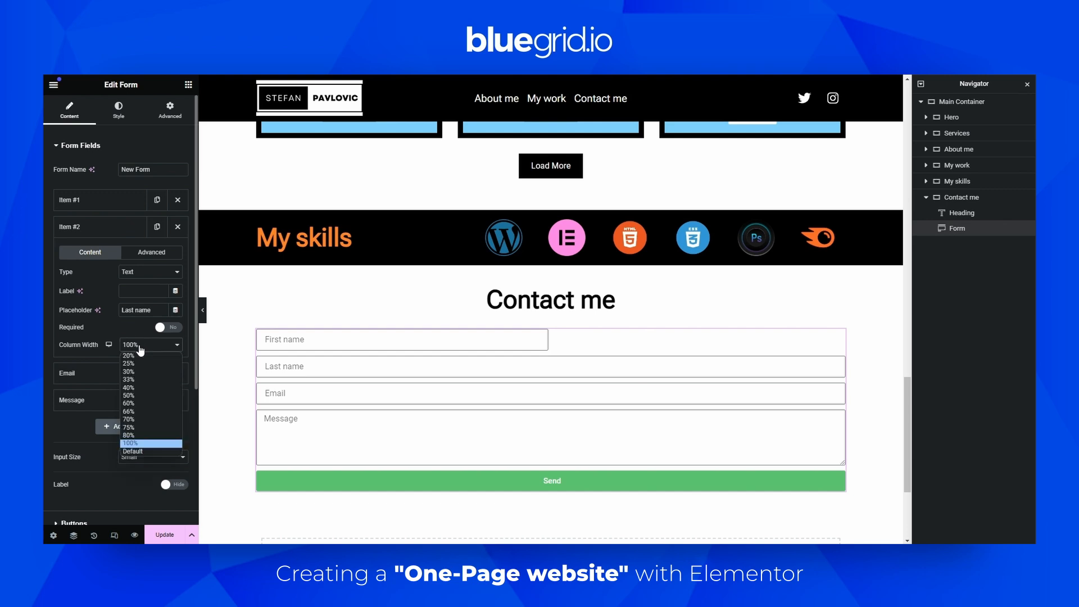
{"action": "left_click", "coordinate": [133, 395]}
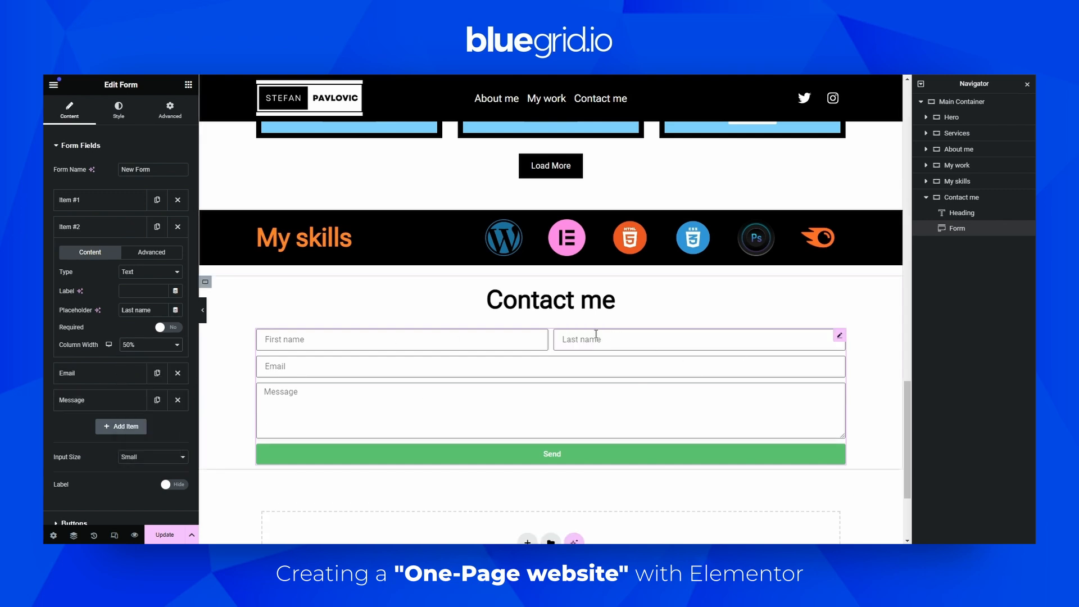
Center-align the form's Send button
{"action": "left_click", "coordinate": [124, 377]}
{"action": "left_click", "coordinate": [103, 400]}
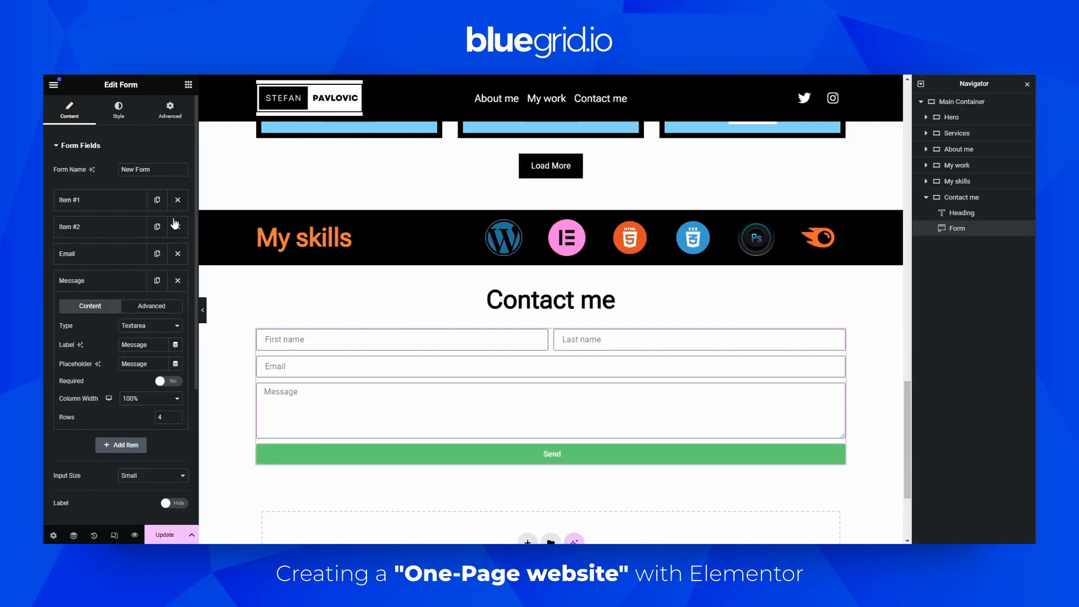
{"action": "scroll", "coordinate": [143, 330], "scroll_direction": "down", "scroll_amount": 3}
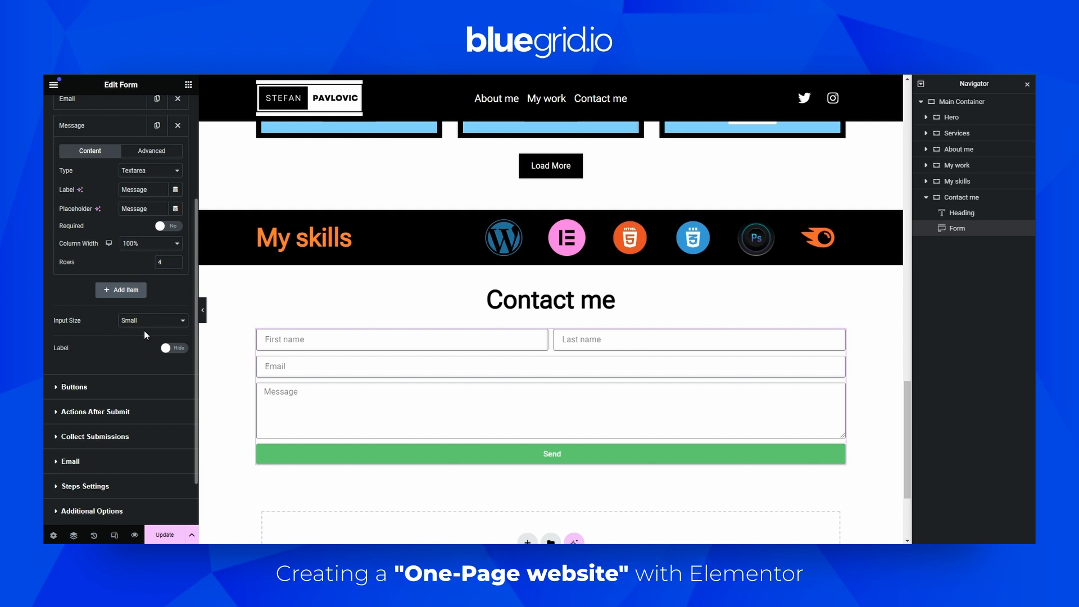
{"action": "left_click", "coordinate": [96, 384]}
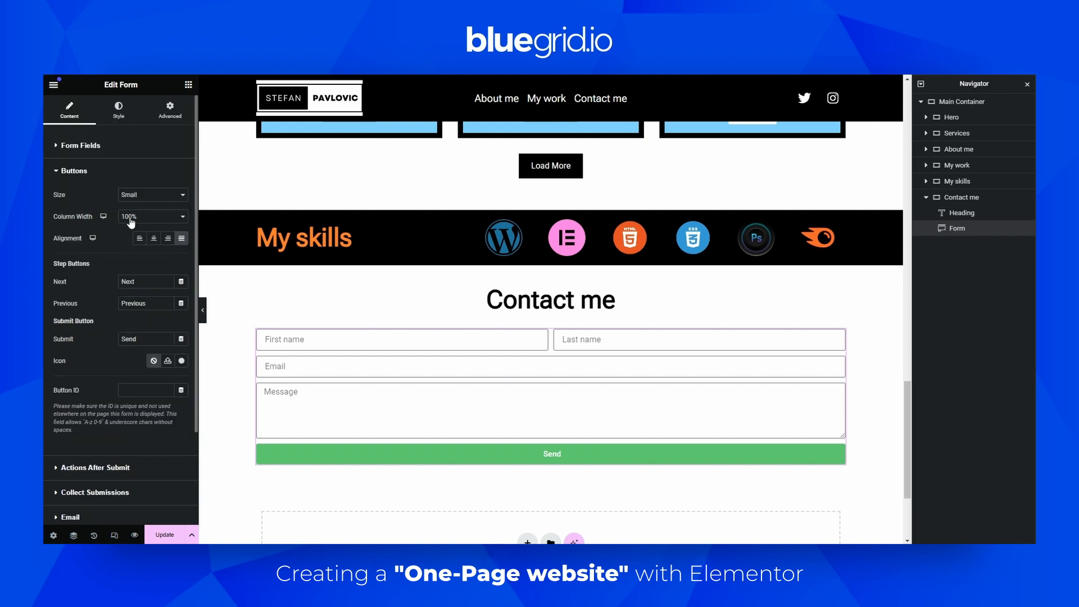
{"action": "left_click", "coordinate": [154, 238]}
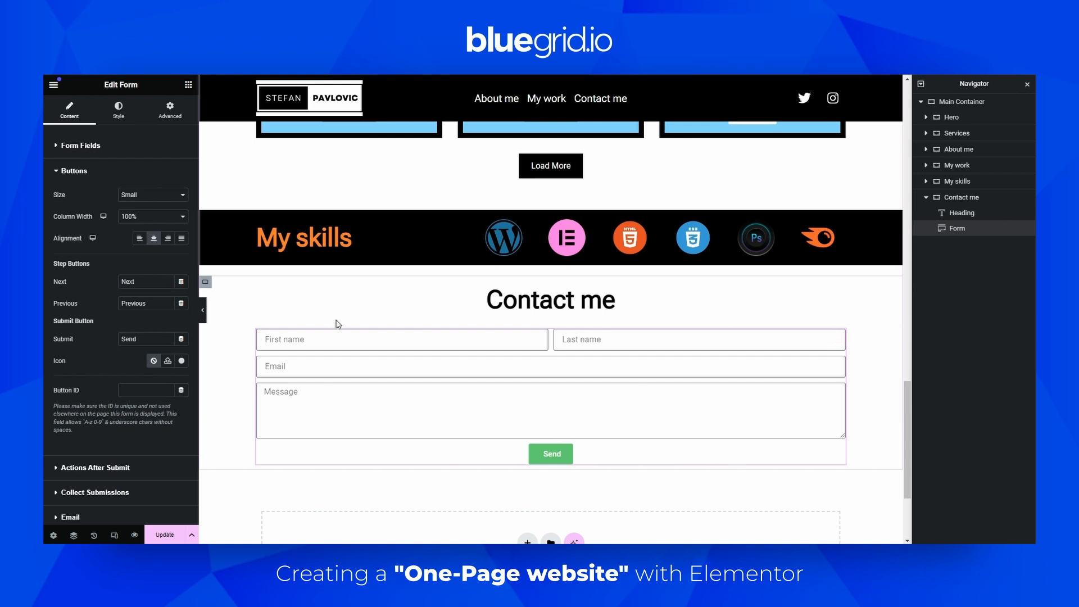
Set the Contact me container's width to 800 px
{"action": "left_click", "coordinate": [978, 199]}
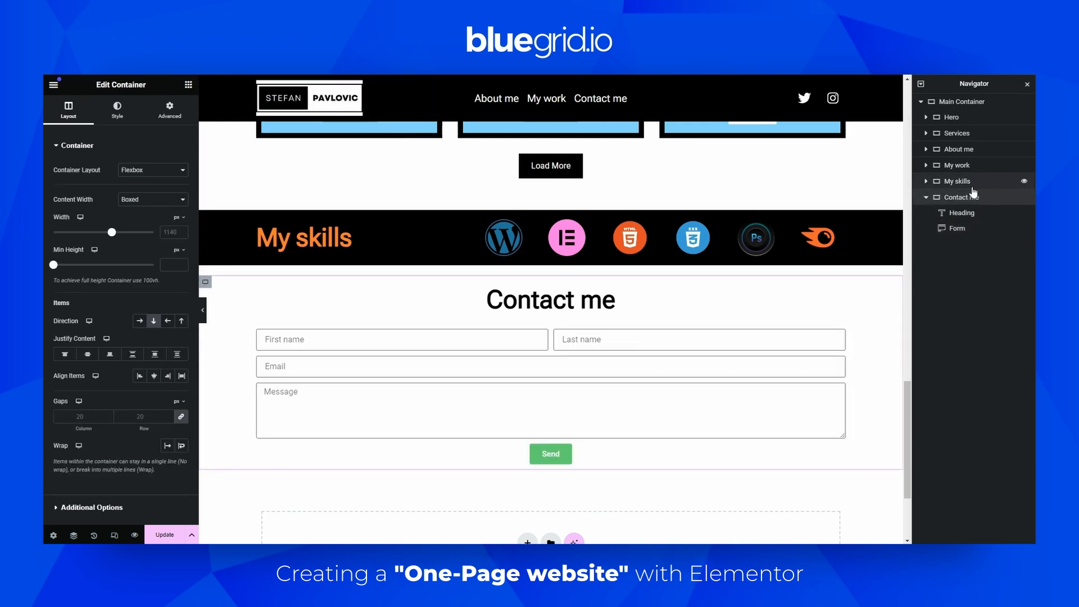
{"action": "left_click", "coordinate": [168, 232]}
{"action": "type", "text": "800"}
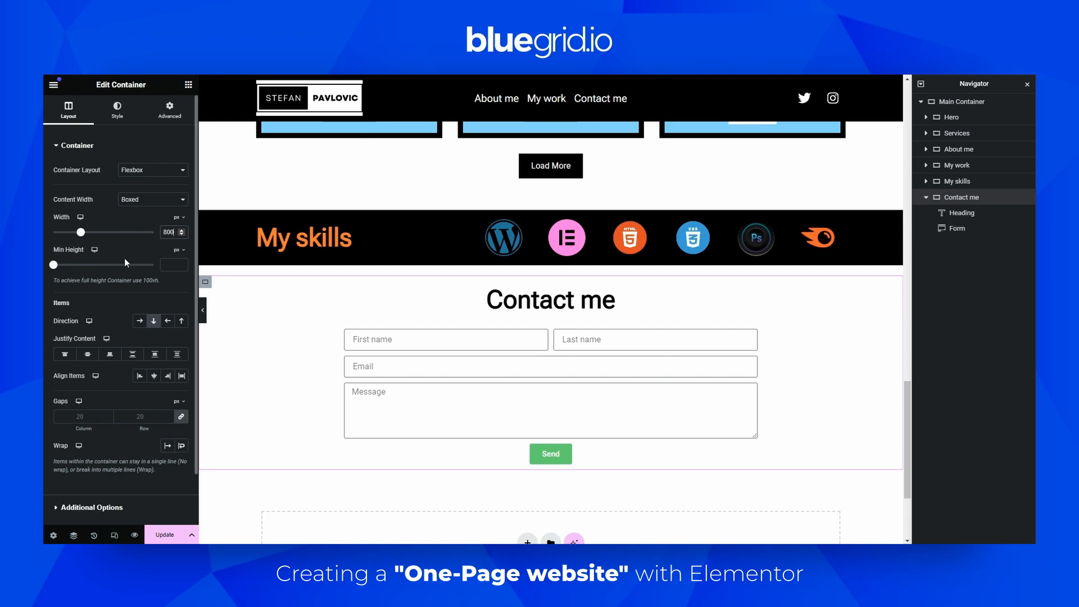
{"action": "left_click", "coordinate": [117, 109]}
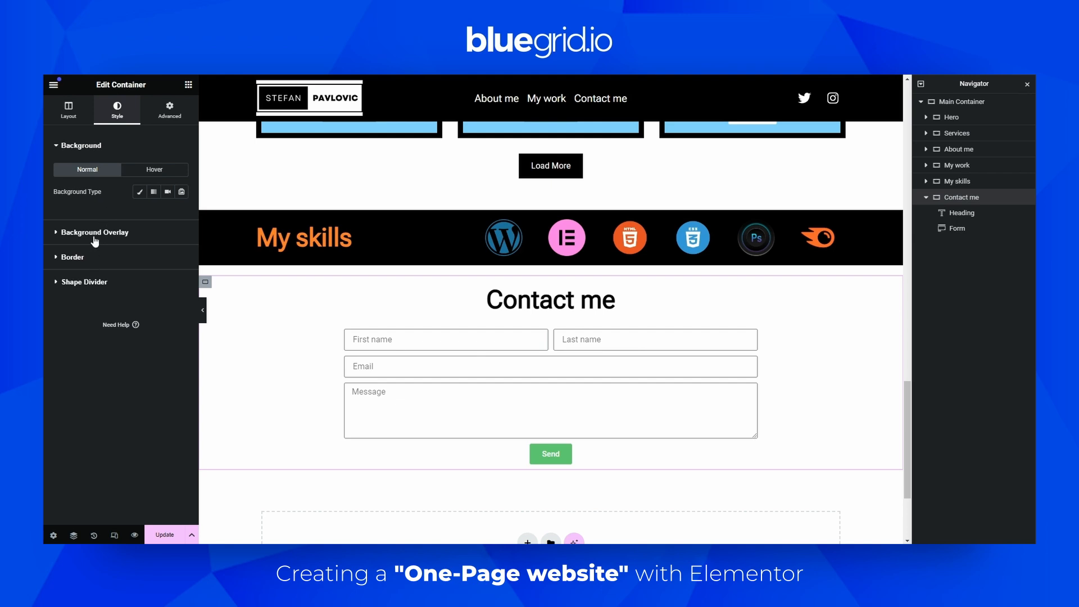
{"action": "left_click", "coordinate": [104, 260]}
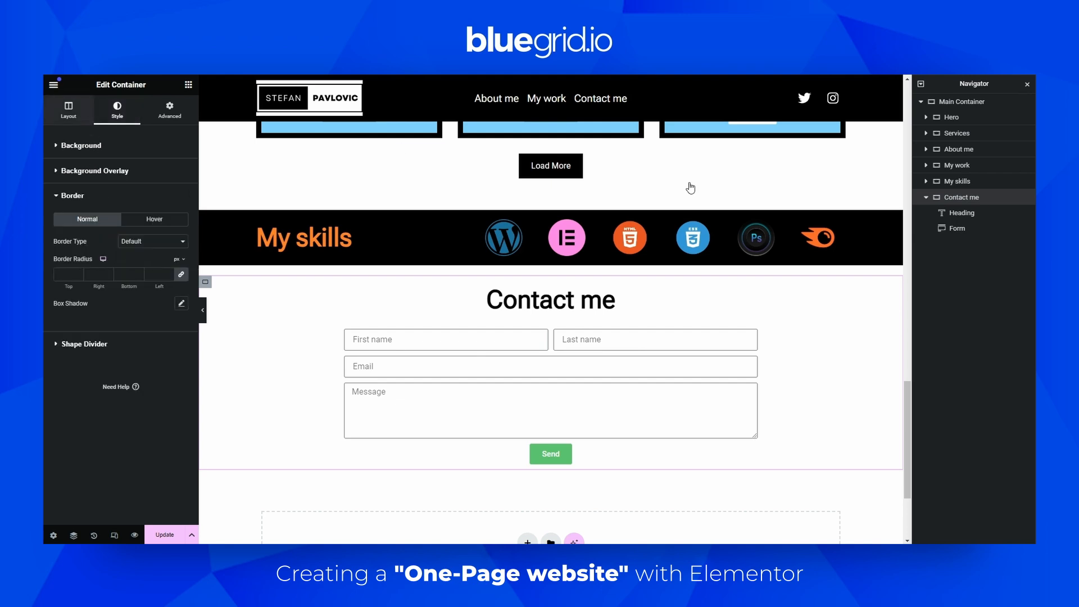
{"action": "left_click", "coordinate": [960, 212]}
{"action": "left_click", "coordinate": [959, 199]}
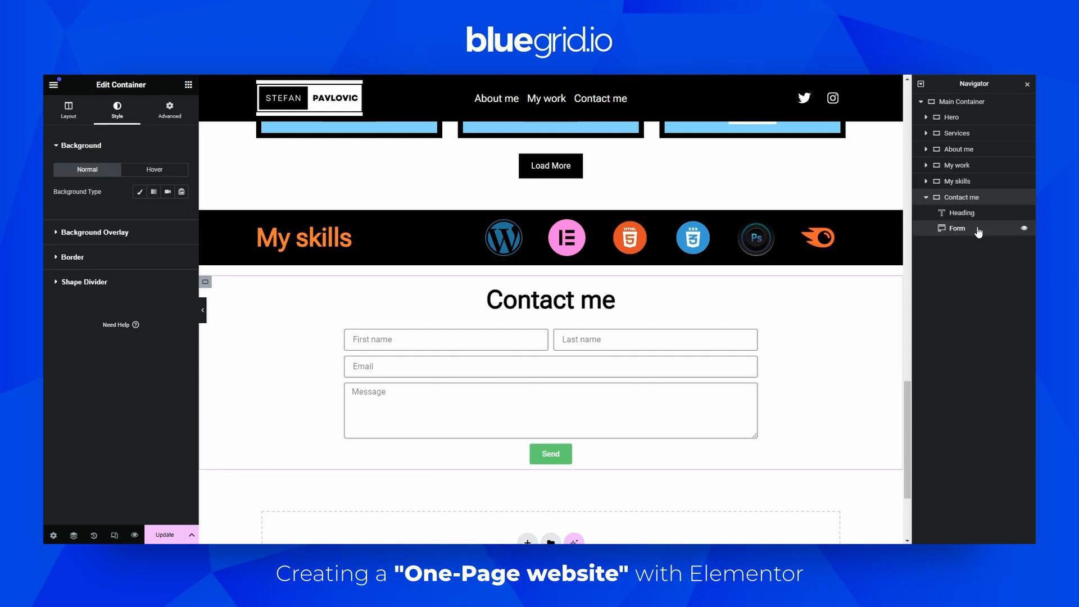
Set the contact form fields' background color to the global Black color
{"action": "left_click", "coordinate": [957, 228]}
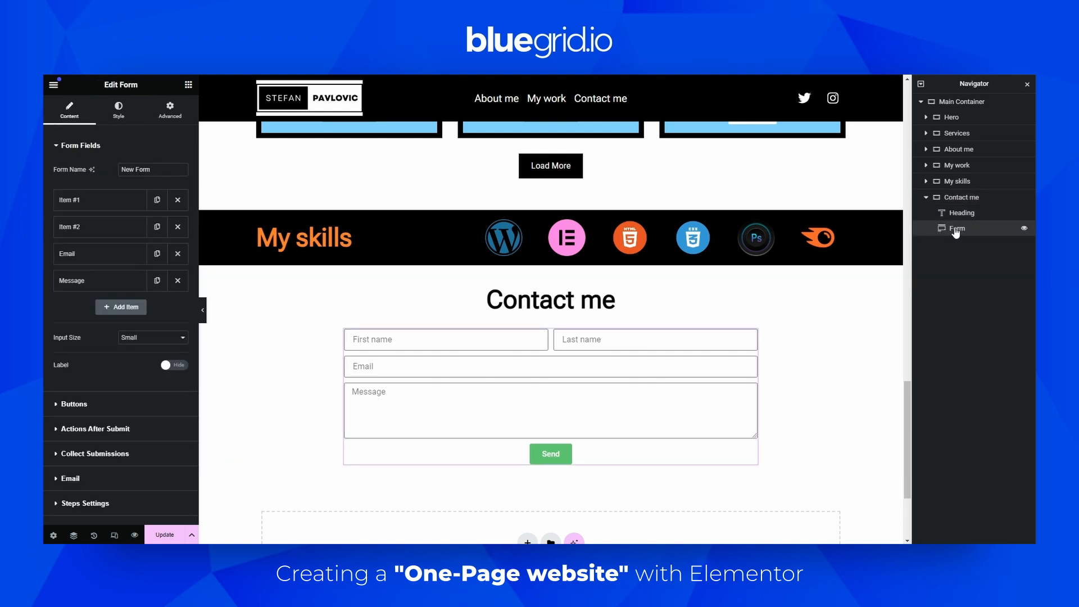
{"action": "left_click", "coordinate": [130, 121]}
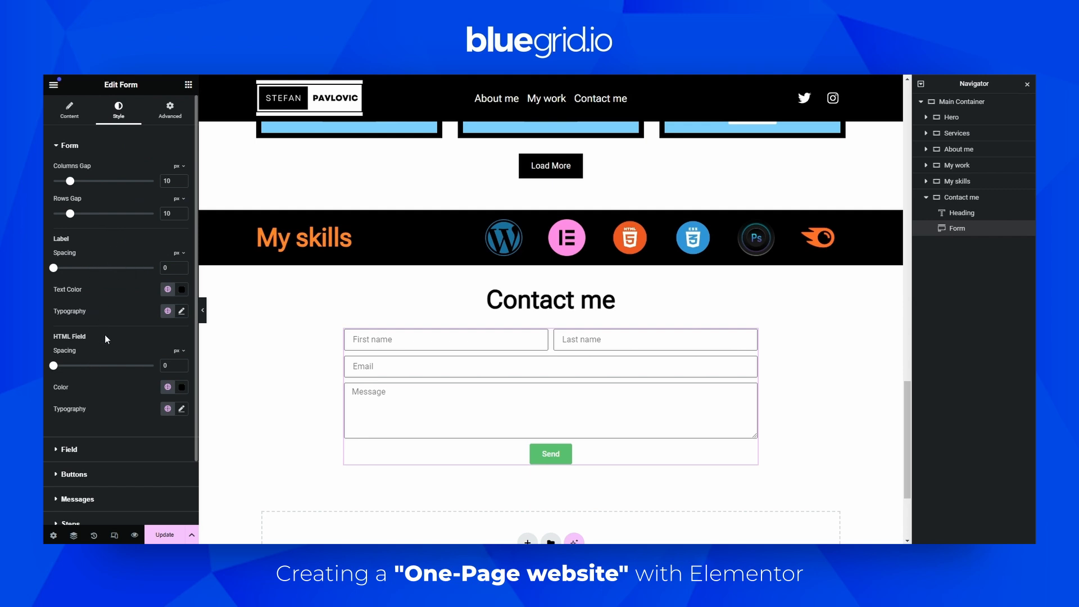
{"action": "scroll", "coordinate": [105, 335], "scroll_direction": "down", "scroll_amount": 2}
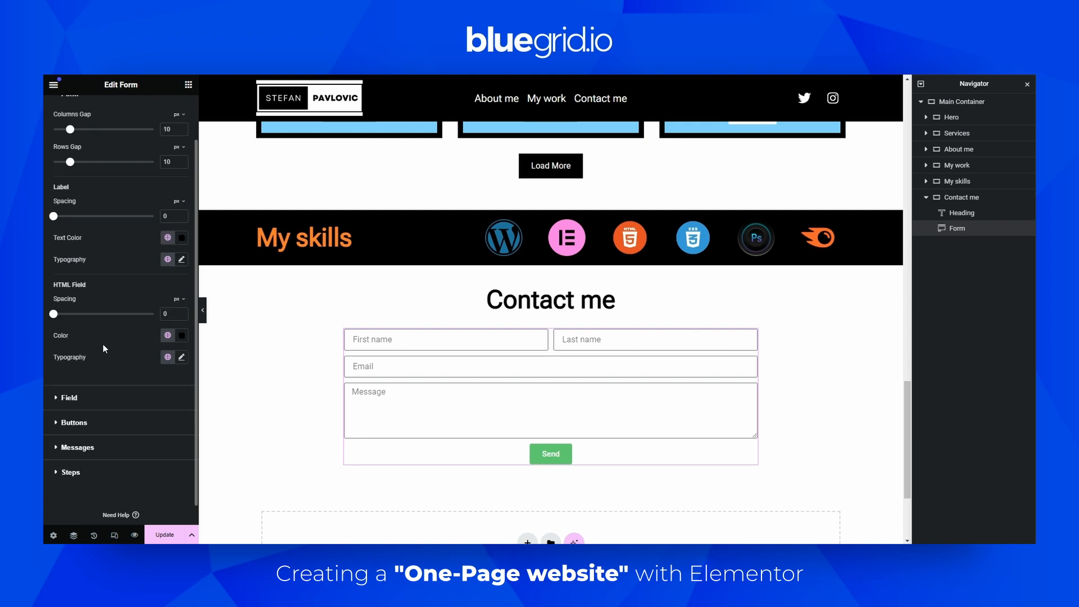
{"action": "left_click", "coordinate": [85, 402]}
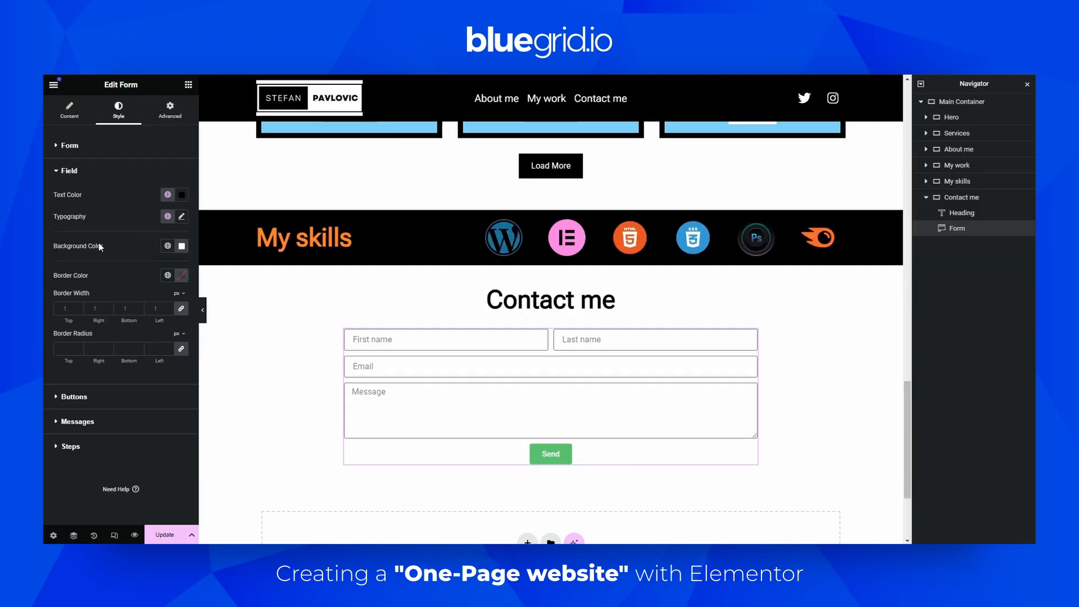
{"action": "left_click", "coordinate": [168, 246]}
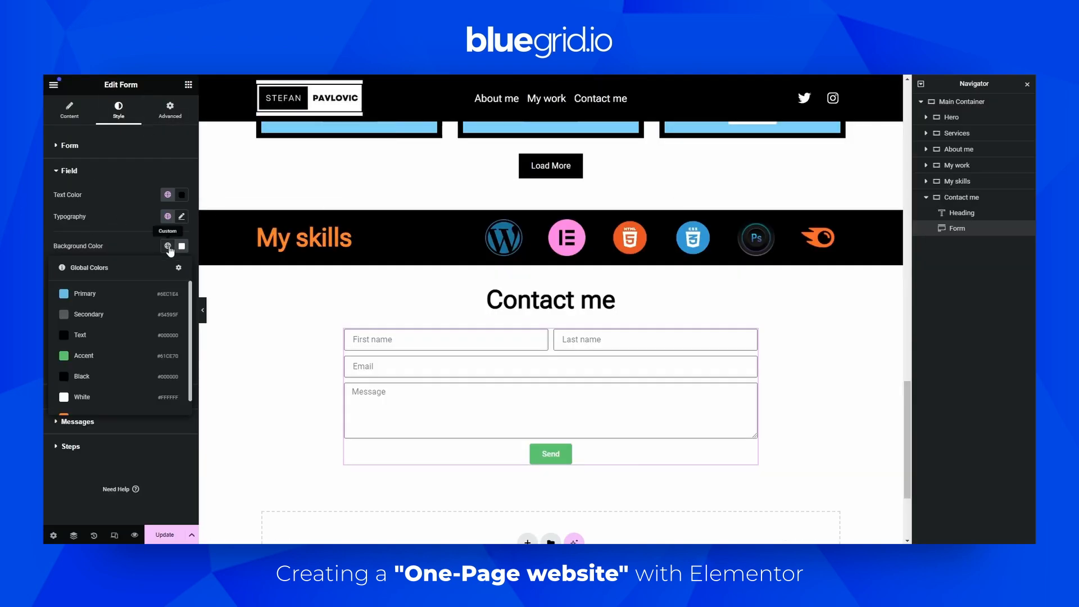
{"action": "scroll", "coordinate": [77, 373], "scroll_direction": "down", "scroll_amount": 1}
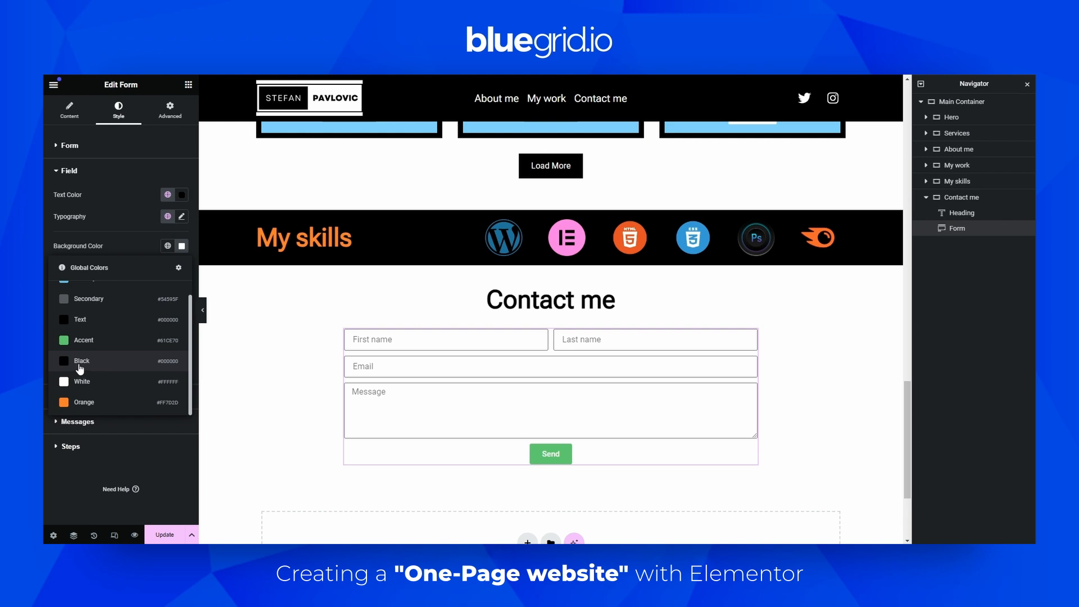
{"action": "left_click", "coordinate": [79, 362]}
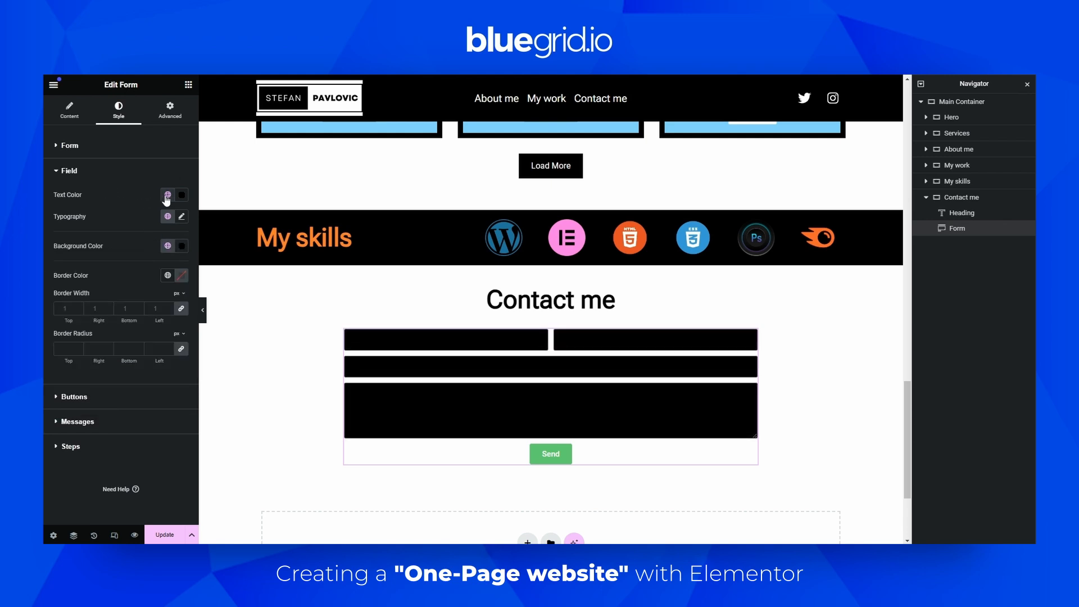
Set the form fields' text color to the global White color
{"action": "left_click", "coordinate": [168, 195]}
{"action": "left_click", "coordinate": [79, 350]}
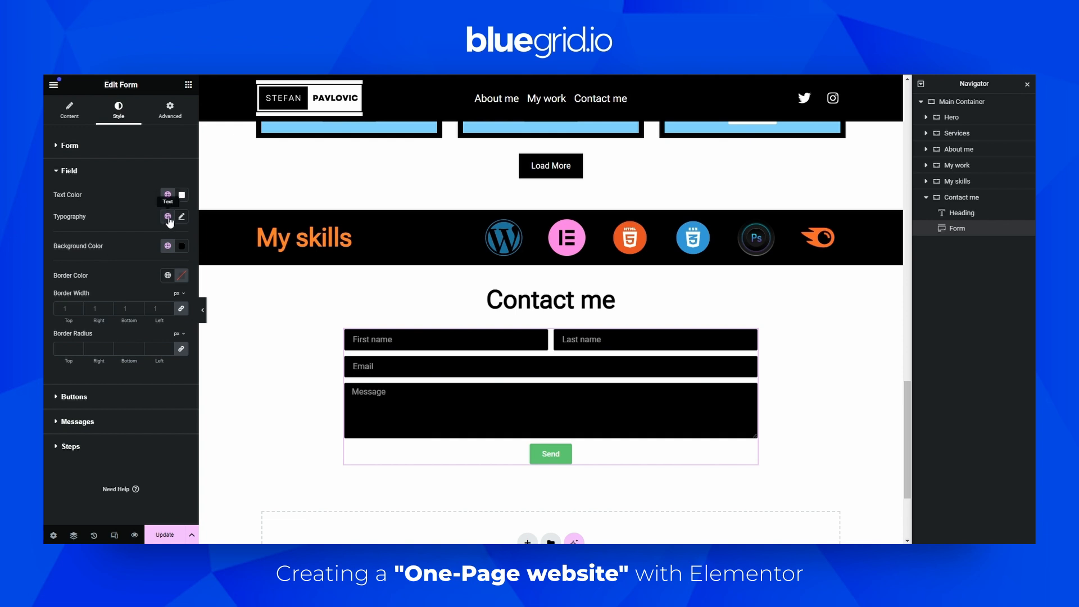
Set the form fields' border radius to 0 on all sides and preview the section
{"action": "left_click", "coordinate": [168, 217]}
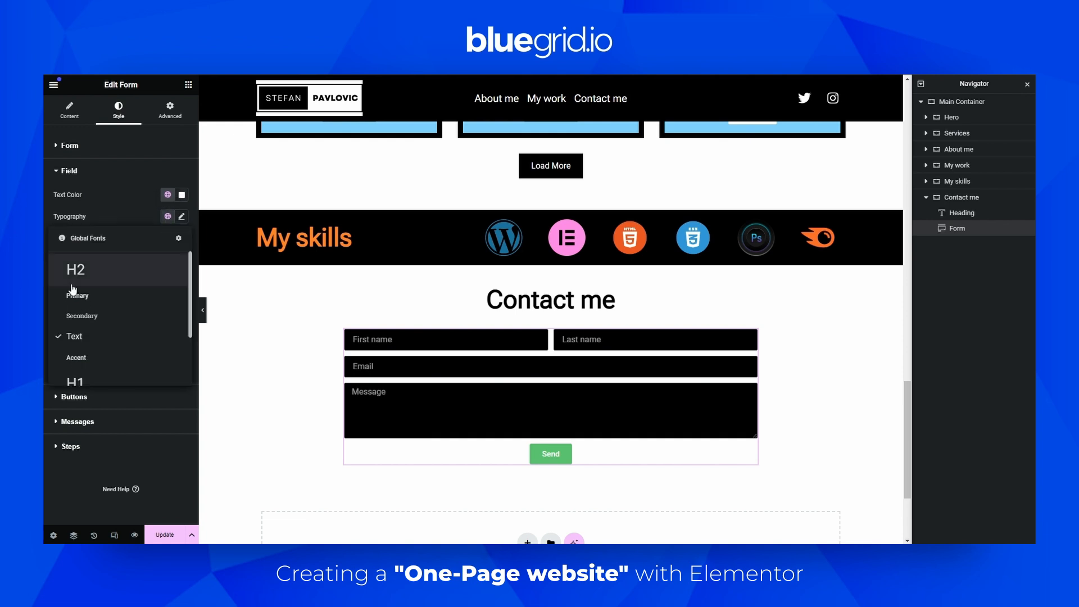
{"action": "left_click", "coordinate": [135, 215]}
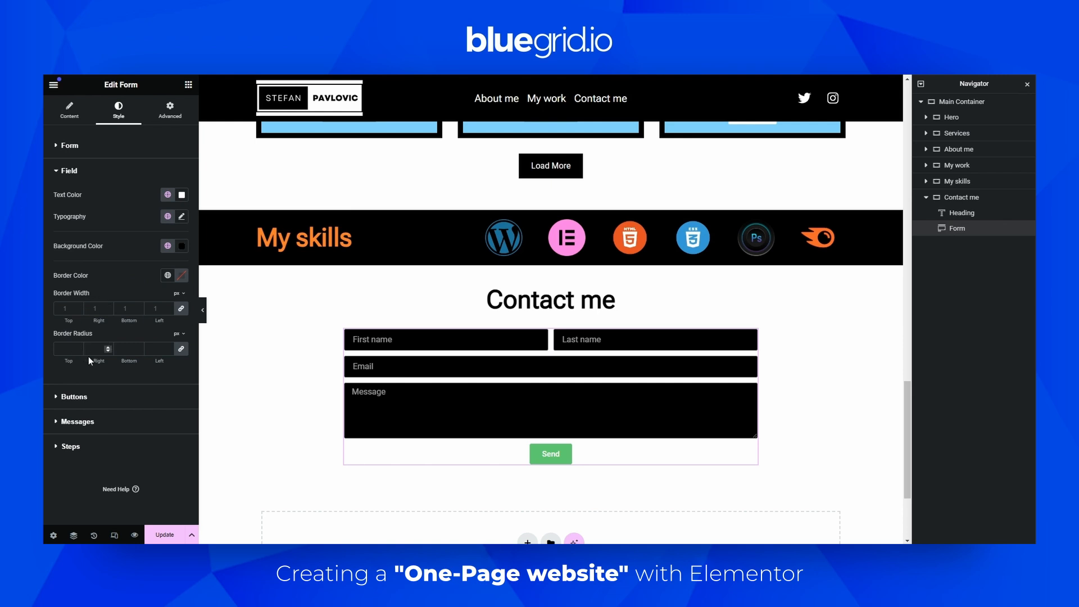
{"action": "left_click", "coordinate": [169, 351]}
{"action": "left_click", "coordinate": [203, 310]}
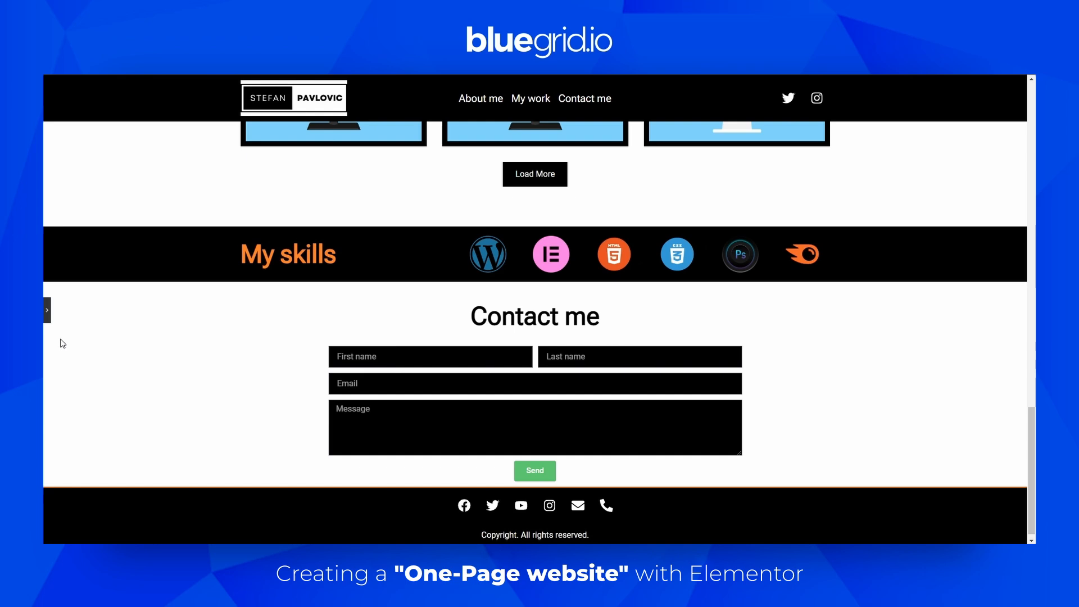
{"action": "left_click", "coordinate": [47, 311]}
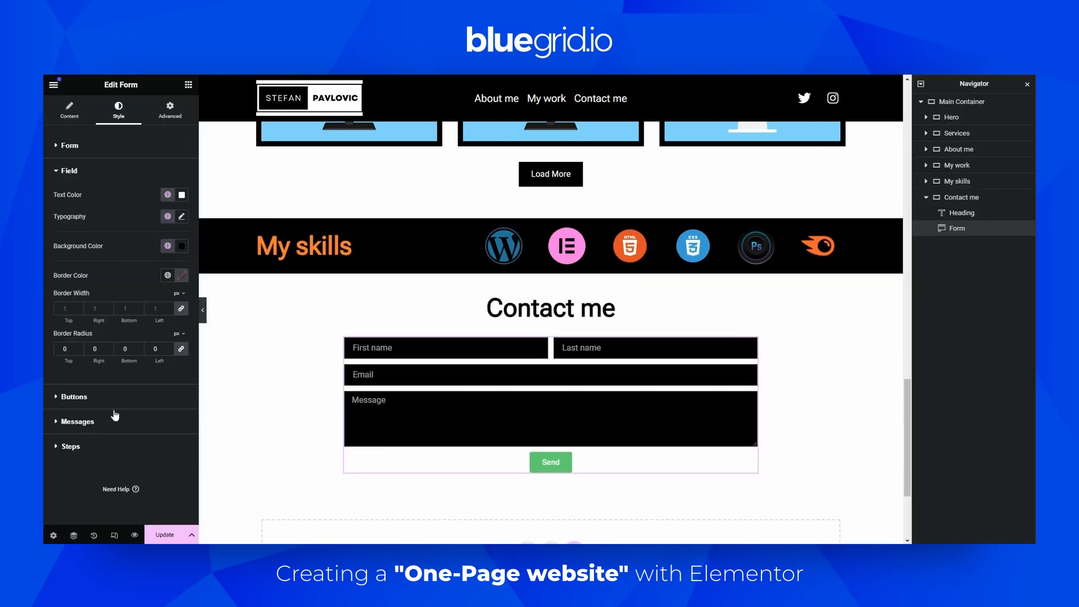
Set the Send button's background to global Black and its text color to global White
{"action": "left_click", "coordinate": [101, 396]}
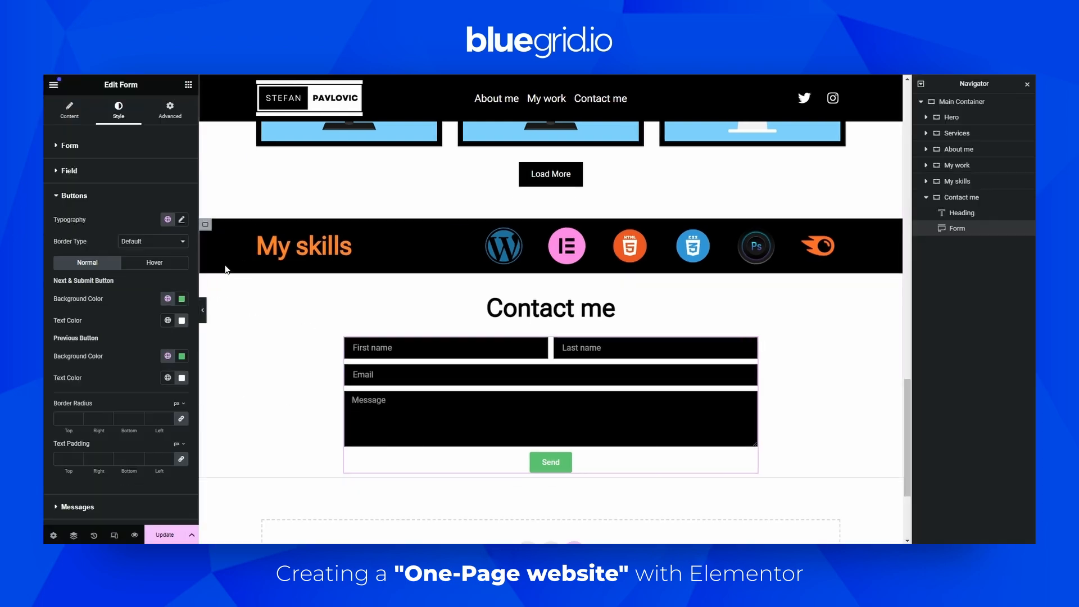
{"action": "left_click", "coordinate": [168, 299]}
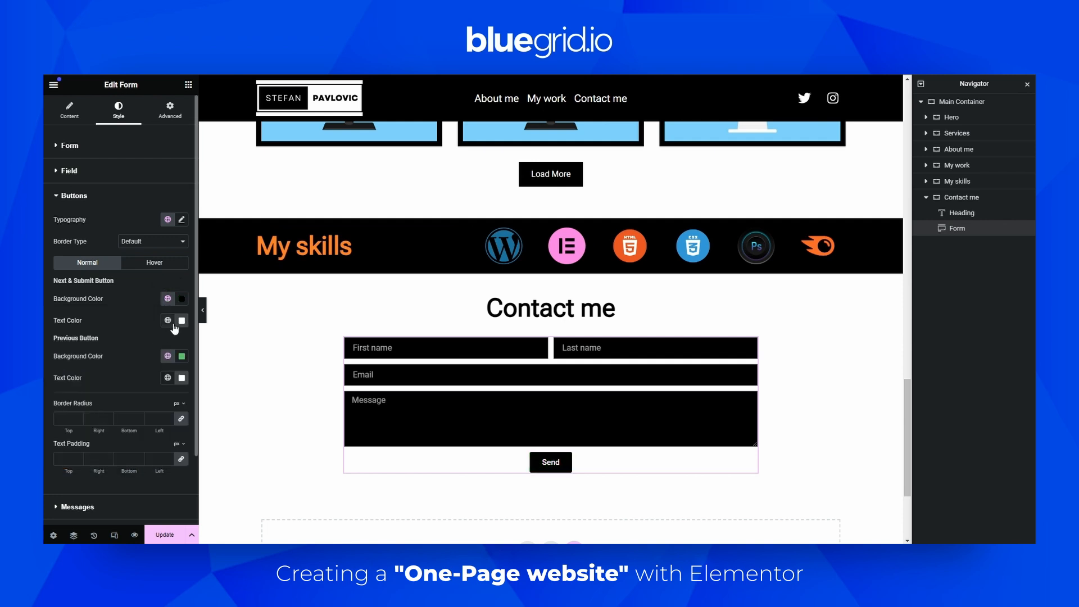
{"action": "left_click", "coordinate": [173, 325]}
{"action": "left_click", "coordinate": [90, 465]}
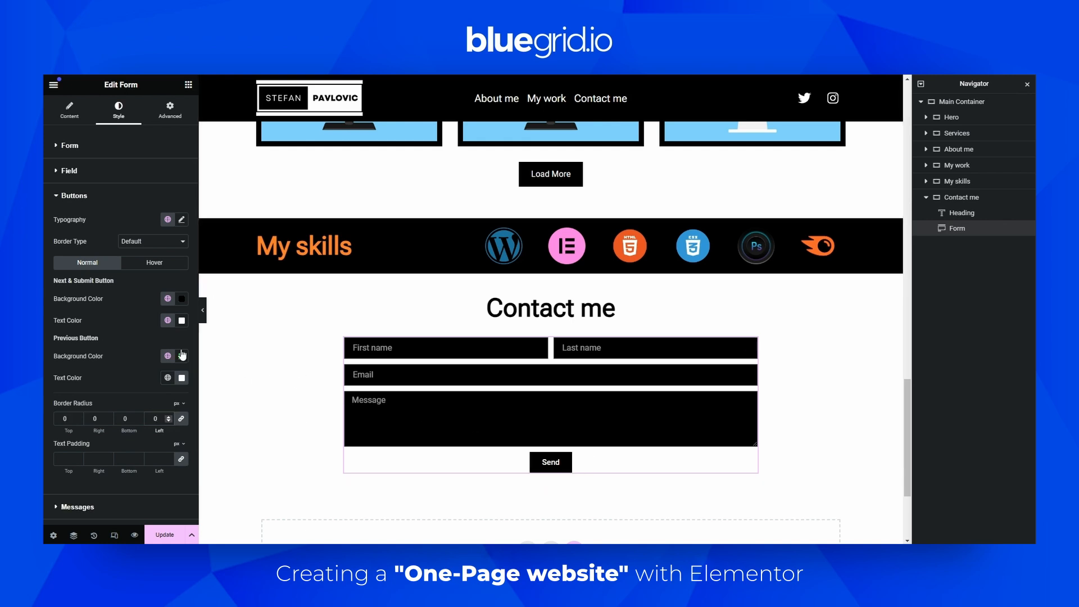
Set the Send button's hover text color to the global Orange color
{"action": "left_click", "coordinate": [168, 266]}
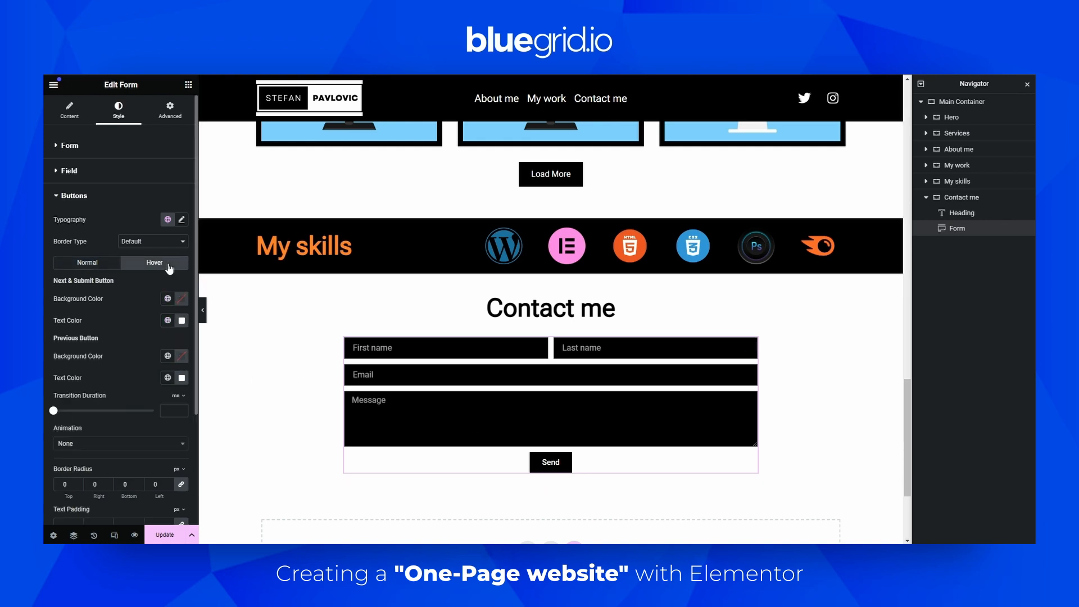
{"action": "left_click", "coordinate": [167, 320]}
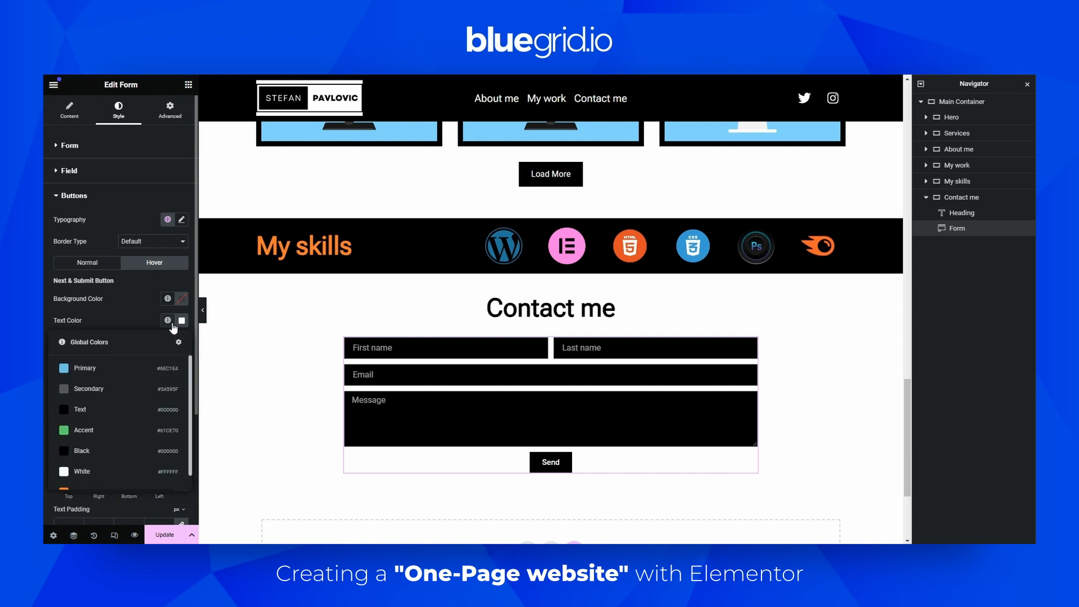
{"action": "scroll", "coordinate": [104, 475], "scroll_direction": "down", "scroll_amount": 1}
{"action": "left_click", "coordinate": [103, 482]}
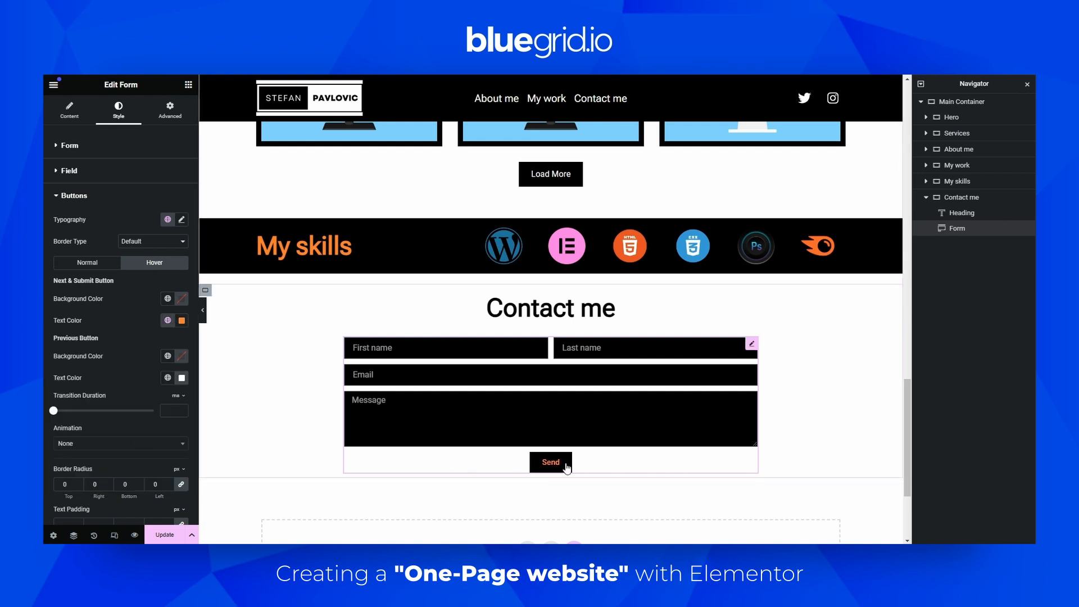
Set the Send button's text padding to 10 px top and bottom and 50 px right and left
{"action": "scroll", "coordinate": [116, 424], "scroll_direction": "down", "scroll_amount": 1}
{"action": "scroll", "coordinate": [115, 424], "scroll_direction": "down", "scroll_amount": 2}
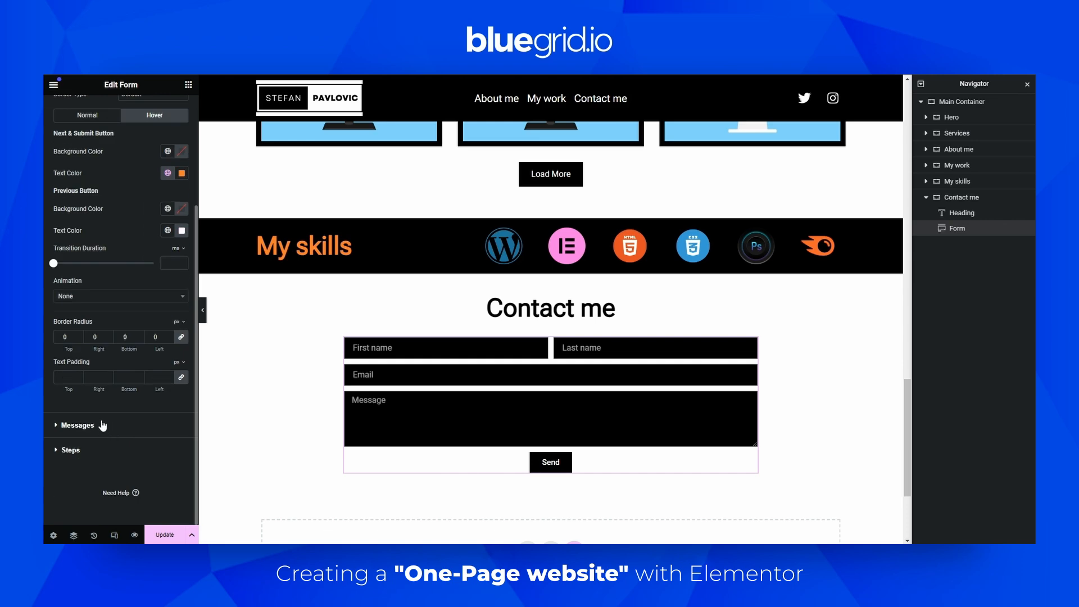
{"action": "scroll", "coordinate": [124, 321], "scroll_direction": "up", "scroll_amount": 3}
{"action": "left_click", "coordinate": [99, 259]}
{"action": "scroll", "coordinate": [105, 343], "scroll_direction": "down", "scroll_amount": 1}
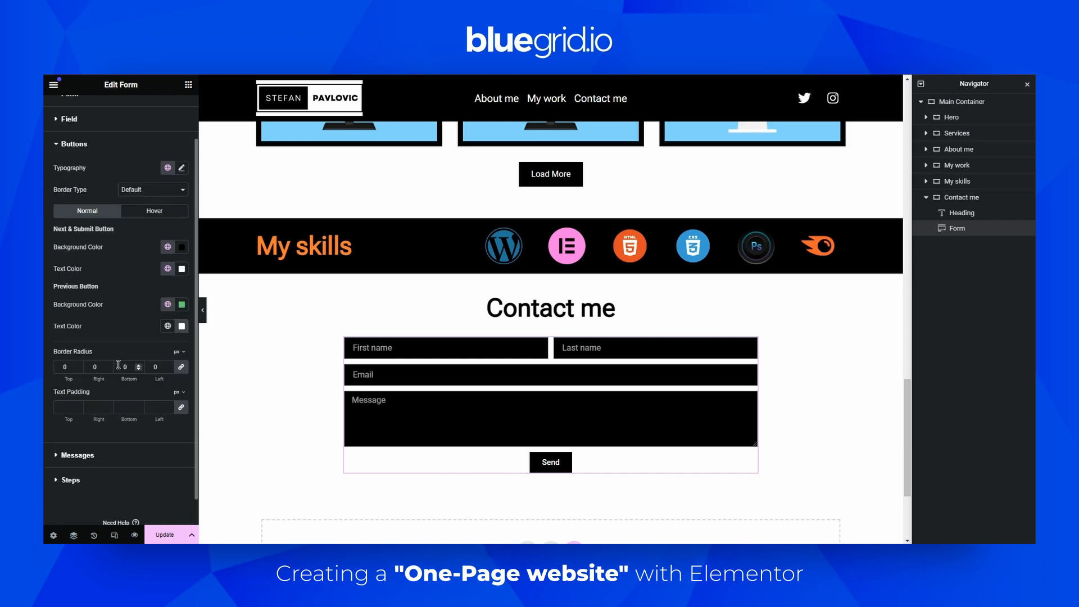
{"action": "left_click", "coordinate": [167, 406]}
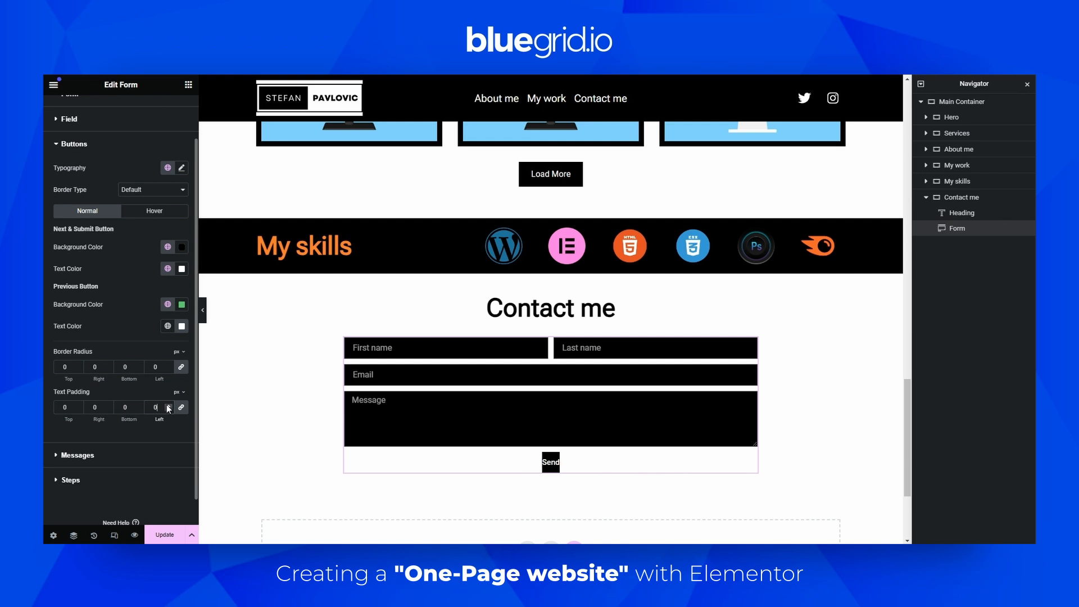
{"action": "left_click", "coordinate": [180, 407]}
{"action": "type", "text": "1"}
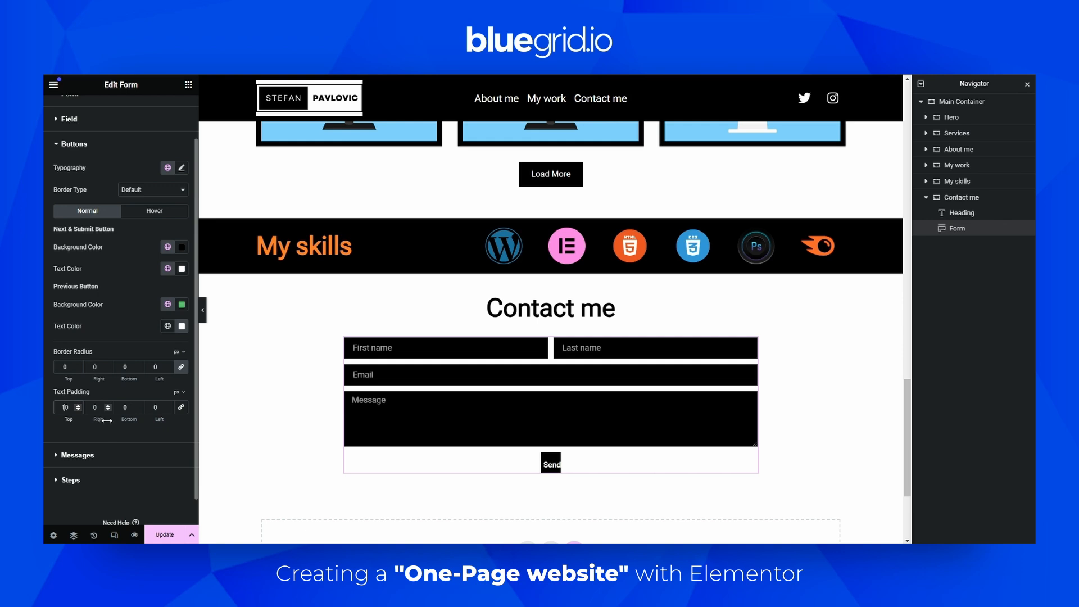
{"action": "left_click", "coordinate": [93, 406]}
{"action": "type", "text": "5"}
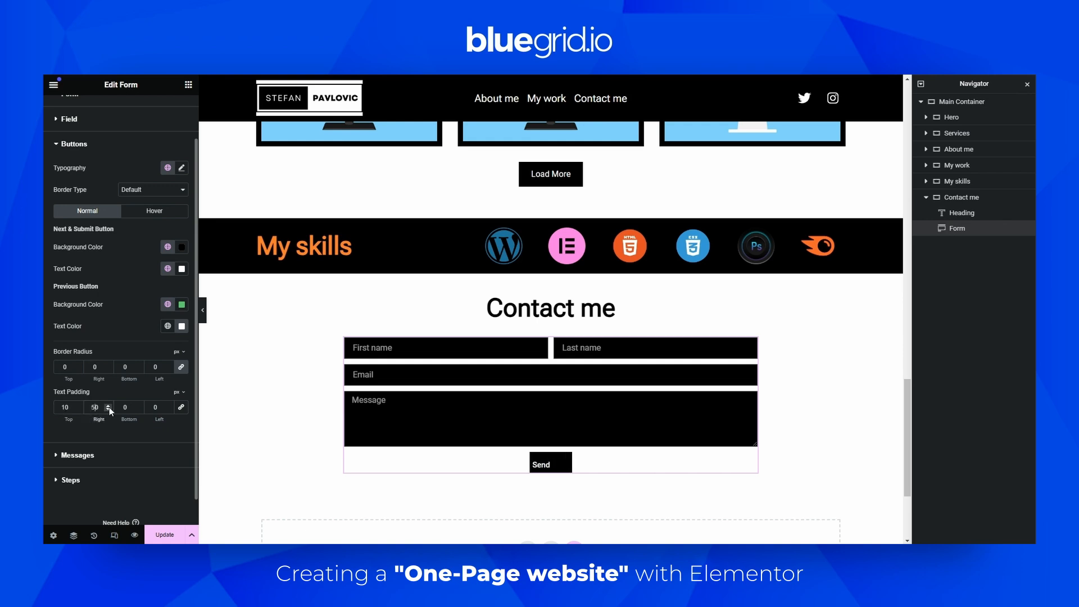
{"action": "key", "text": "Tab"}
{"action": "type", "text": "10"}
{"action": "key", "text": "Tab"}
{"action": "type", "text": "50"}
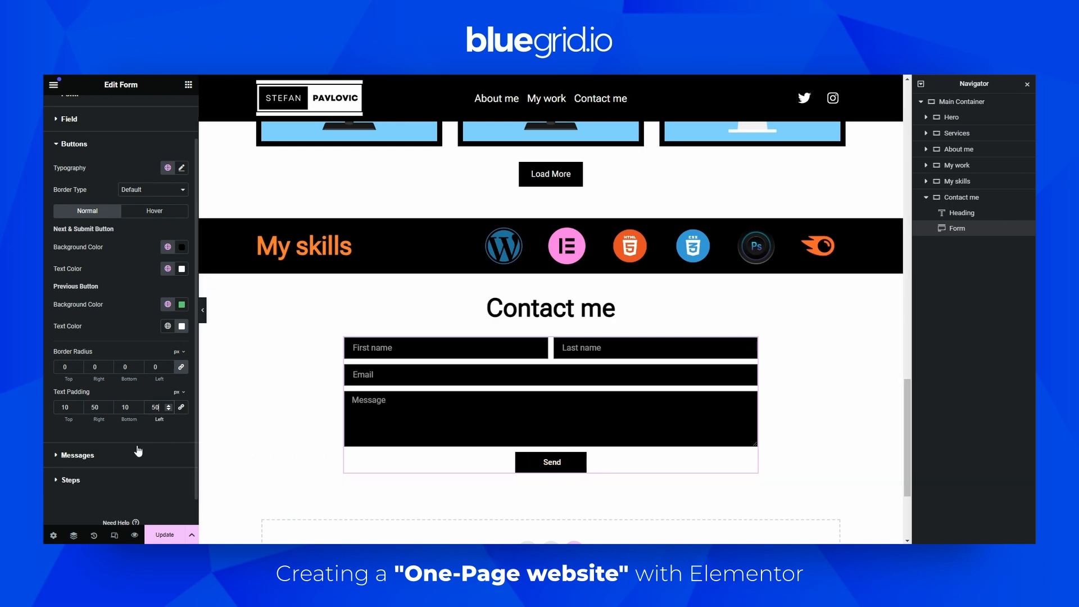
{"action": "scroll", "coordinate": [540, 438], "scroll_direction": "down", "scroll_amount": 2}
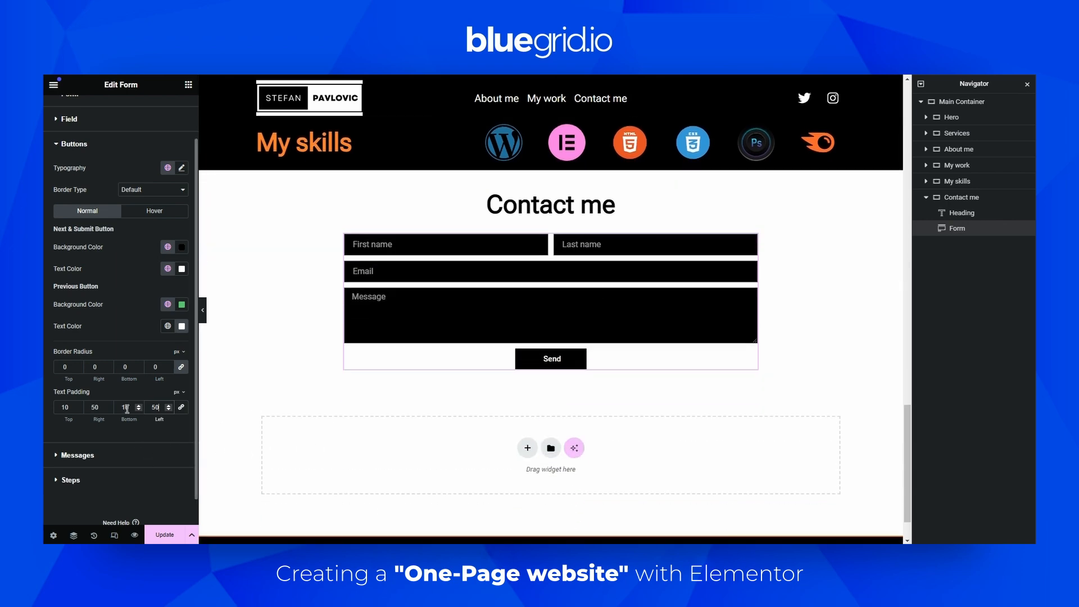
{"action": "scroll", "coordinate": [562, 410], "scroll_direction": "up", "scroll_amount": 4}
{"action": "scroll", "coordinate": [621, 399], "scroll_direction": "down", "scroll_amount": 2}
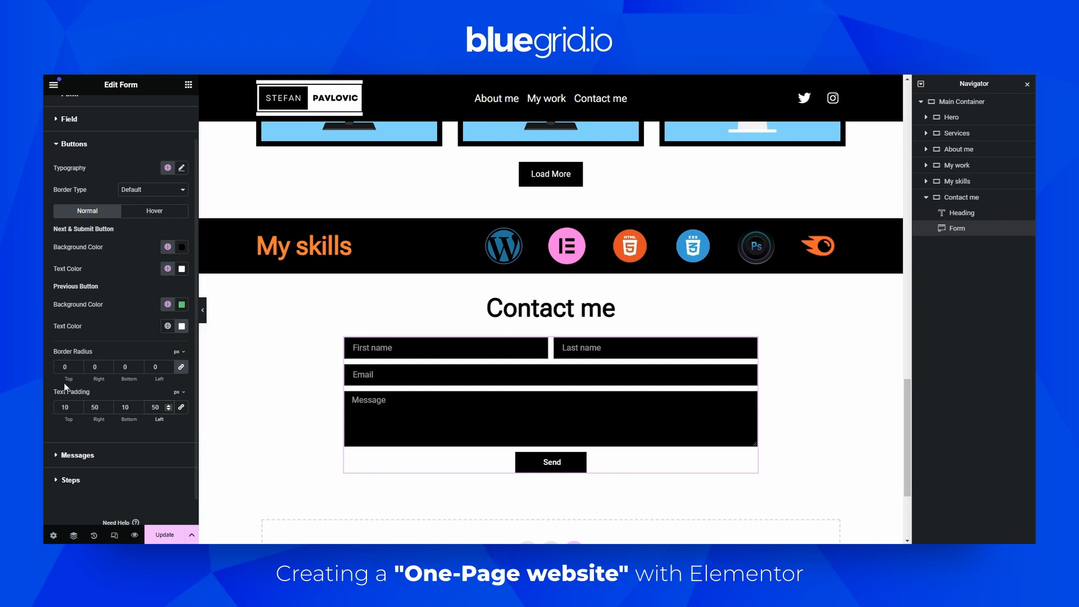
{"action": "scroll", "coordinate": [85, 338], "scroll_direction": "up", "scroll_amount": 1}
Open the form's Email settings and set the email subject to "Website Contact Form"
{"action": "left_click", "coordinate": [81, 121]}
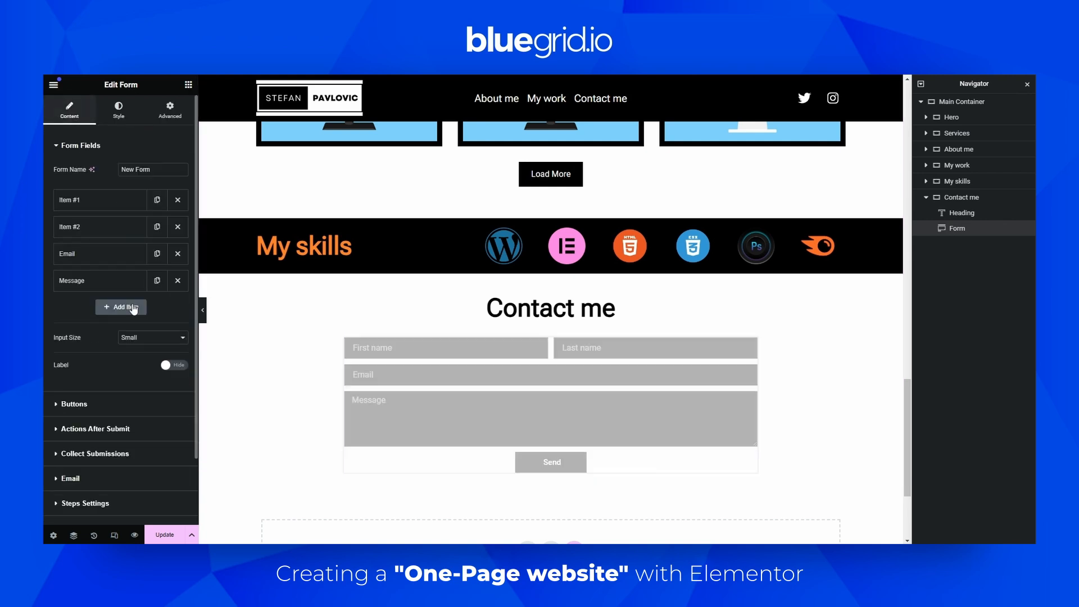
{"action": "scroll", "coordinate": [183, 405], "scroll_direction": "down", "scroll_amount": 2}
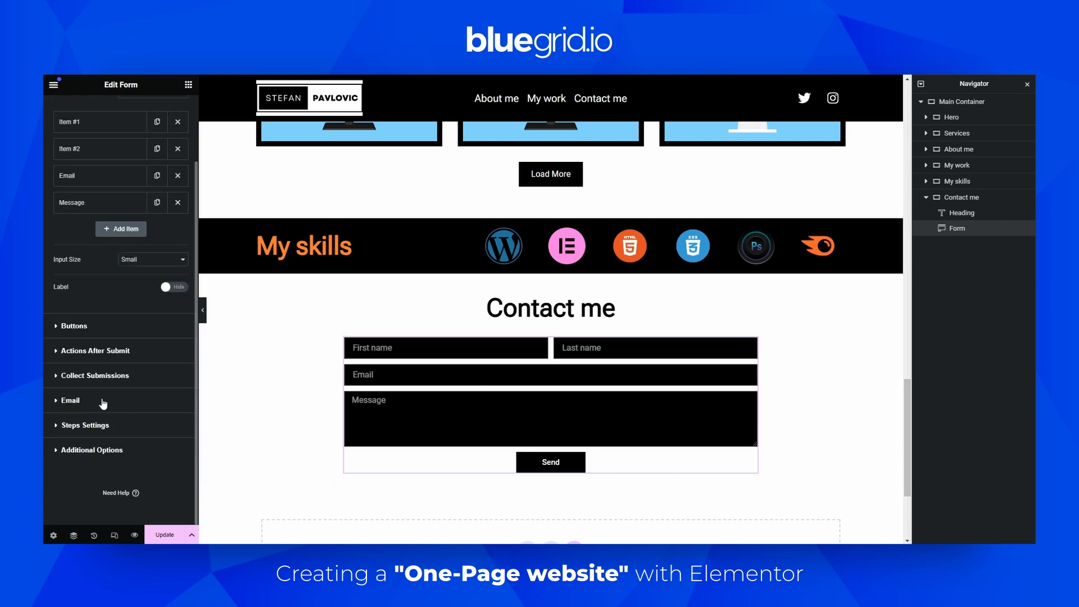
{"action": "left_click", "coordinate": [78, 400]}
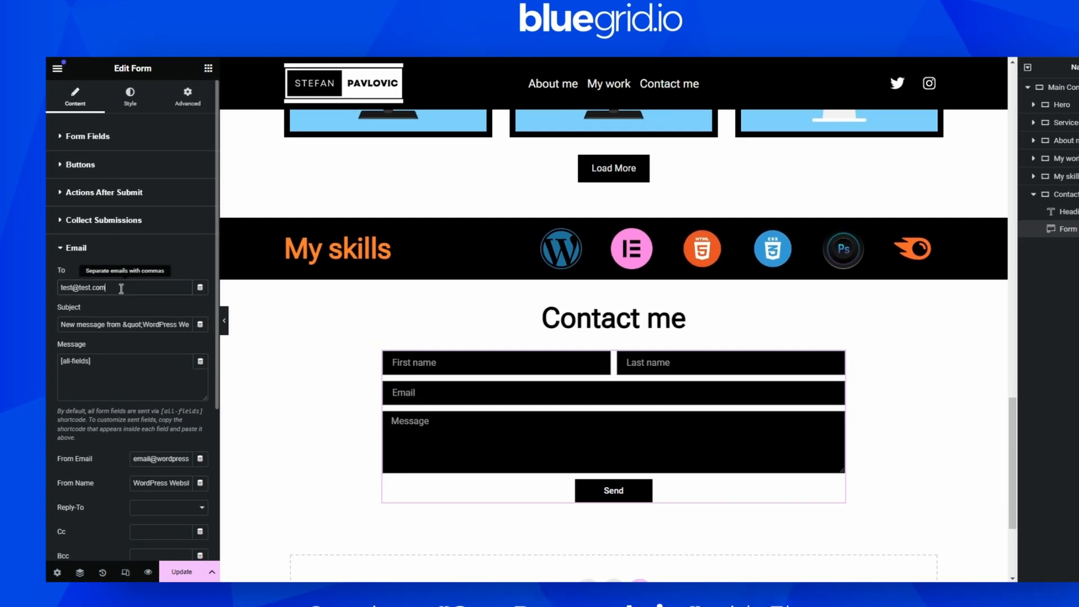
{"action": "triple_click", "coordinate": [86, 280]}
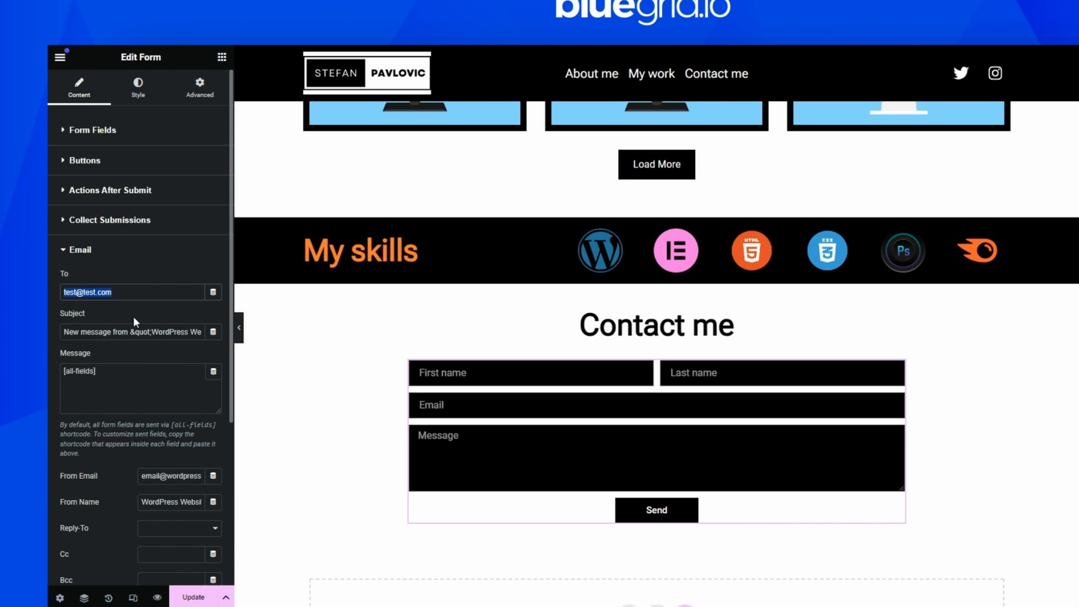
{"action": "triple_click", "coordinate": [63, 332]}
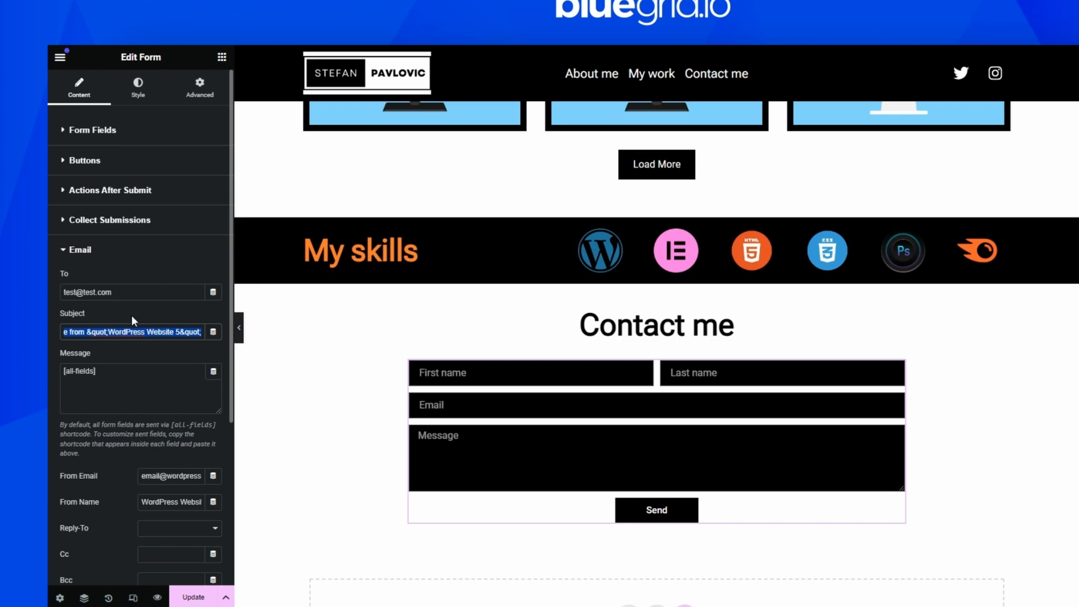
{"action": "type", "text": "Contact"}
{"action": "key", "text": "ctrl+a"}
{"action": "type", "text": "Web"}
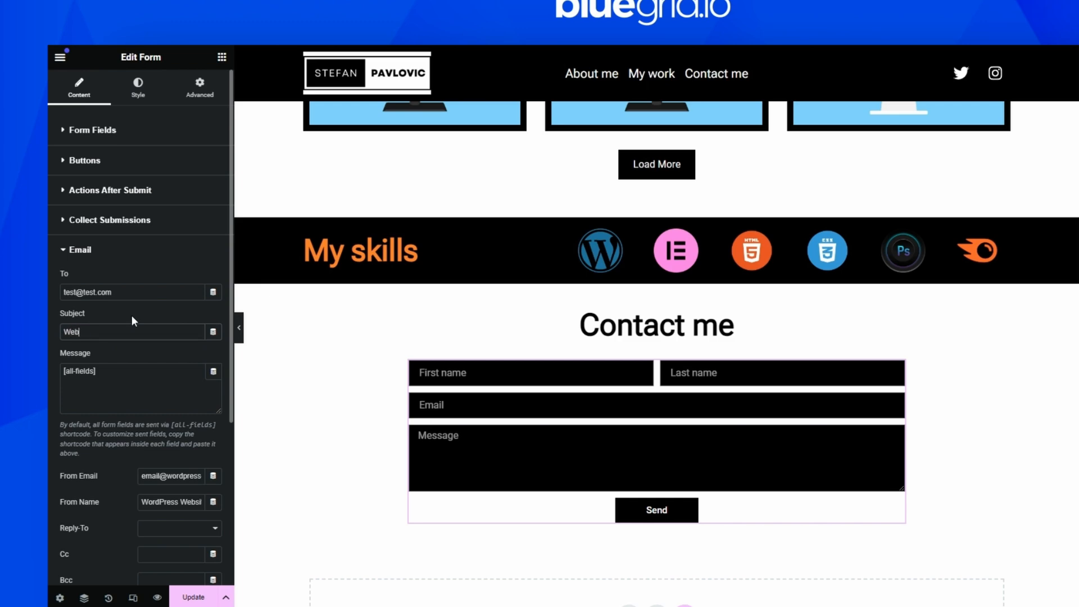
{"action": "type", "text": "site Contact Form"}
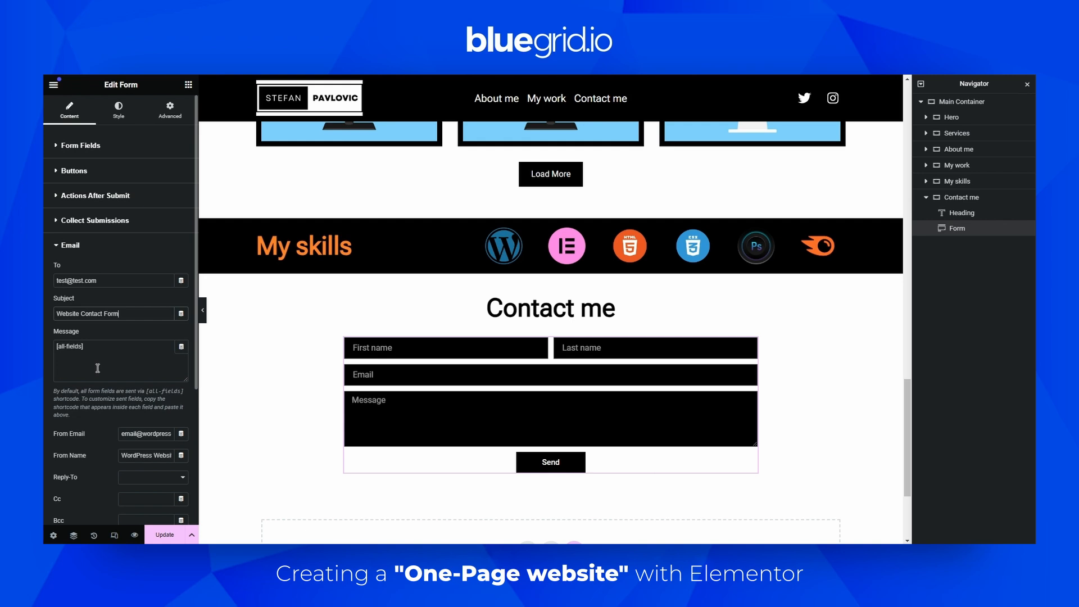
Review the email message and the actions after submit, then update the page
{"action": "left_click_drag", "start_coordinate": [104, 348], "coordinate": [47, 347]}
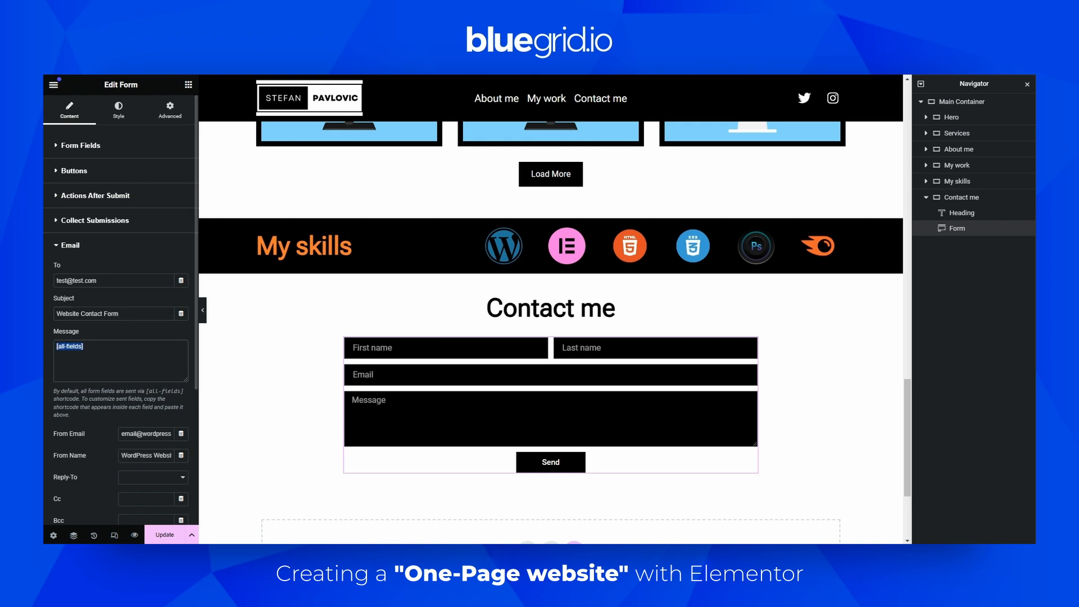
{"action": "left_click", "coordinate": [113, 326]}
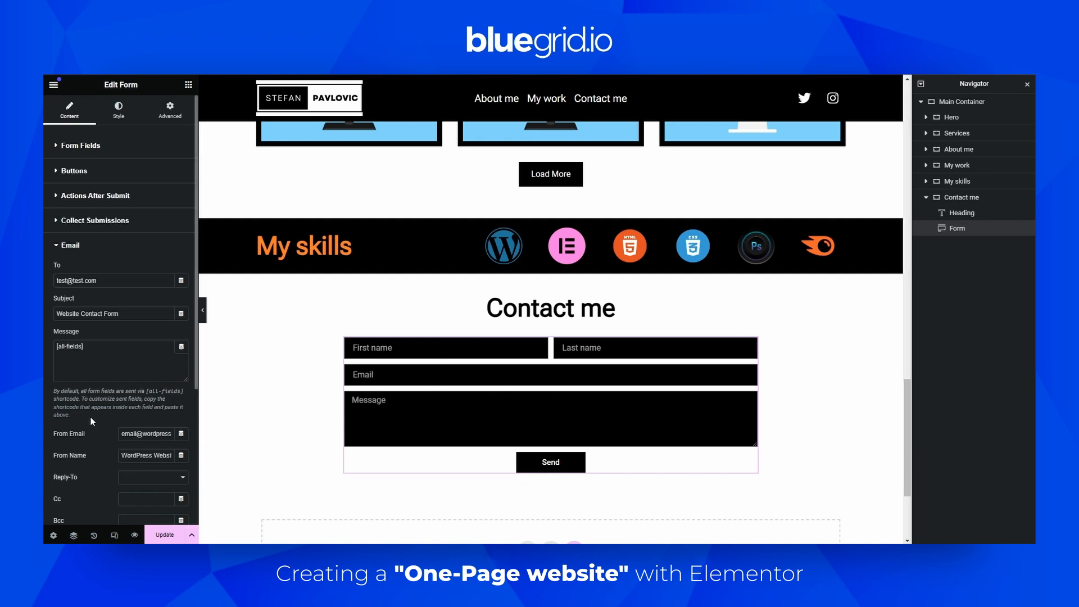
{"action": "left_click_drag", "start_coordinate": [90, 416], "coordinate": [50, 392]}
{"action": "left_click", "coordinate": [119, 410]}
{"action": "left_click", "coordinate": [107, 332]}
{"action": "left_click", "coordinate": [107, 196]}
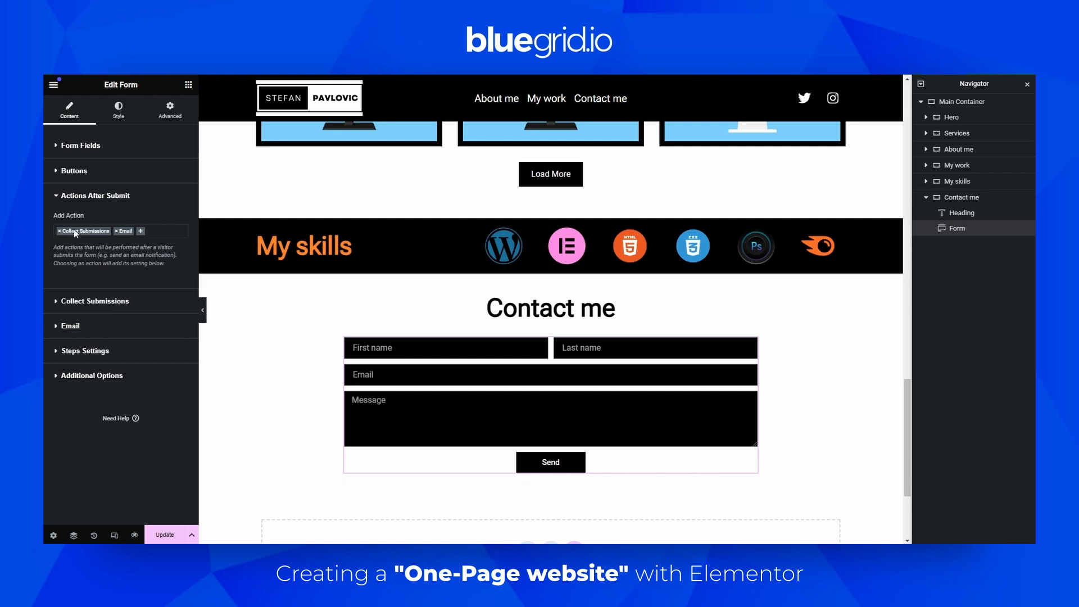
{"action": "left_click", "coordinate": [164, 534]}
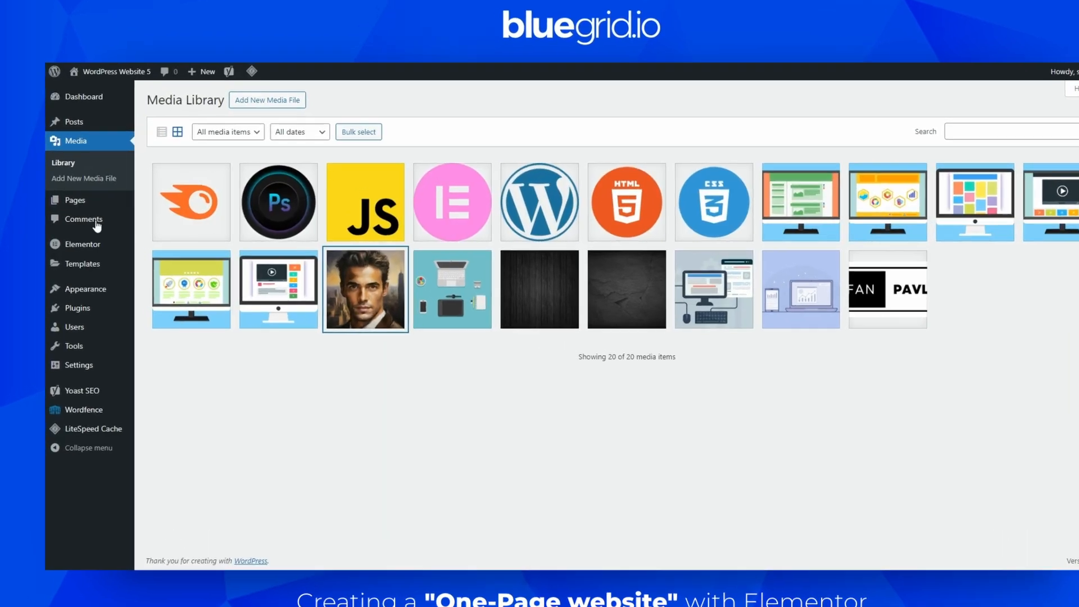
Preview the whole page with the editor panel hidden, scrolling through the sections
{"action": "mouse_move", "coordinate": [93, 246]}
{"action": "left_click", "coordinate": [180, 285]}
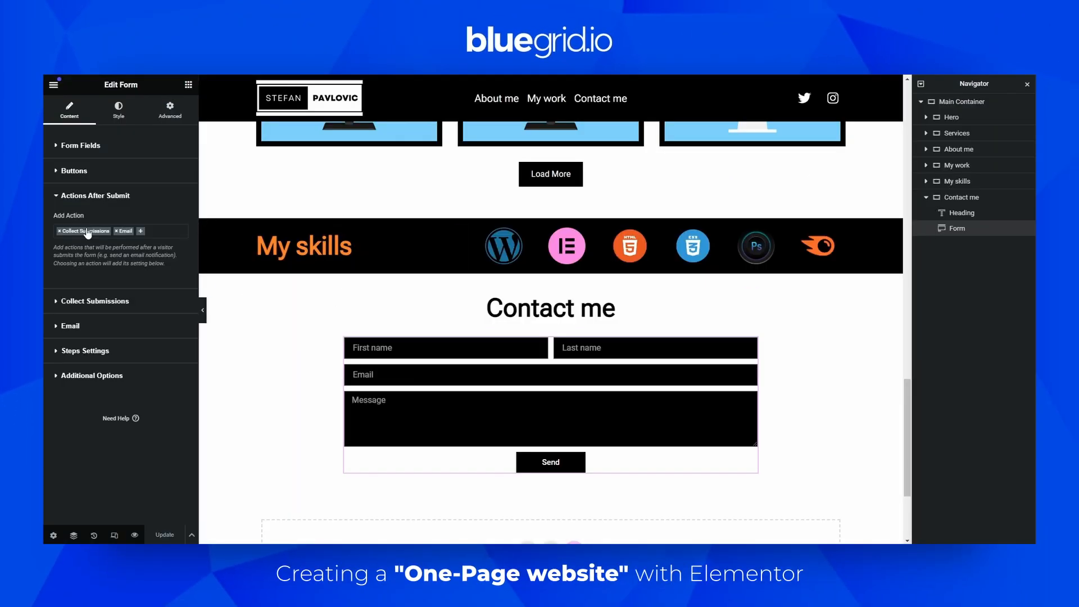
{"action": "left_click", "coordinate": [202, 309]}
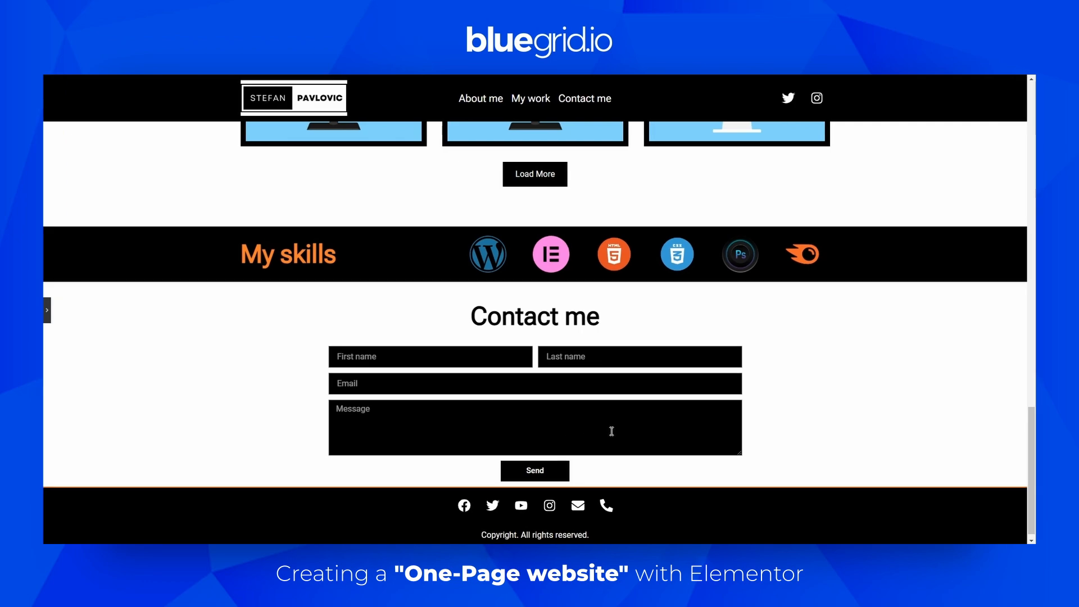
{"action": "scroll", "coordinate": [756, 440], "scroll_direction": "up", "scroll_amount": 15}
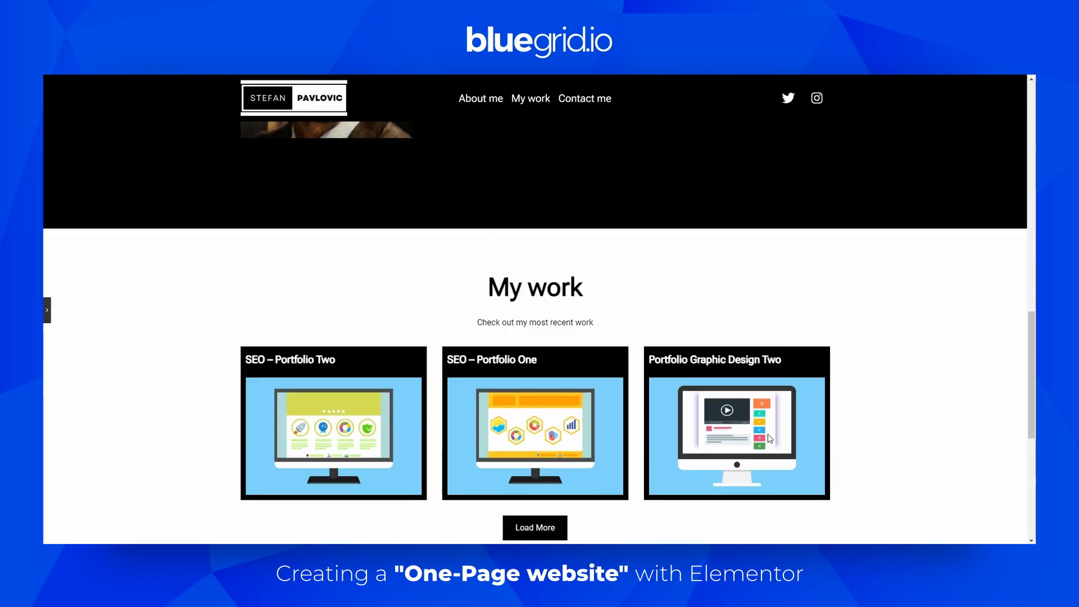
{"action": "scroll", "coordinate": [778, 437], "scroll_direction": "up", "scroll_amount": 5}
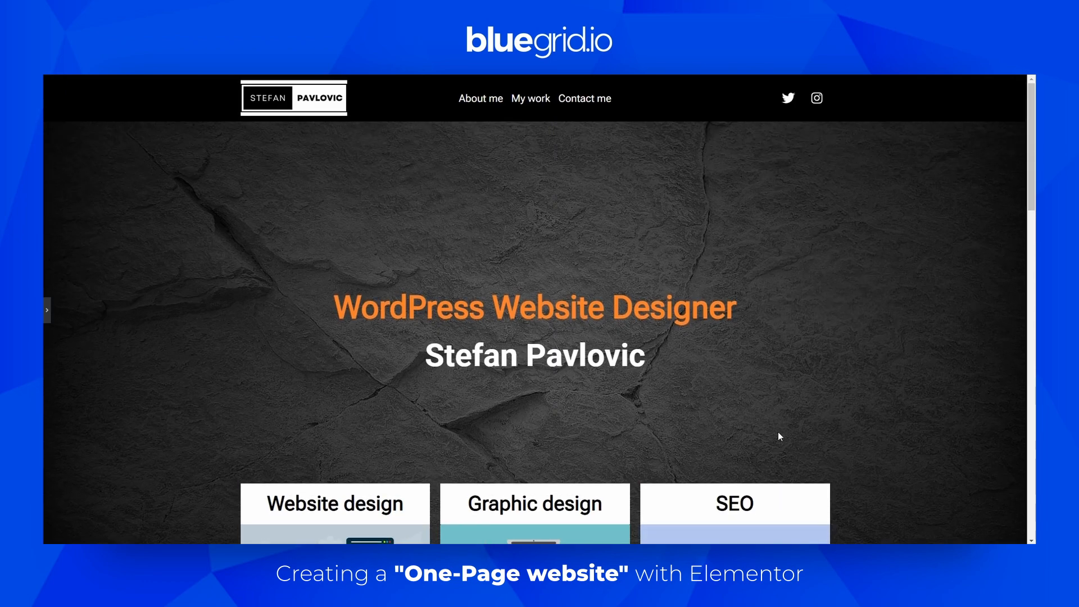
{"action": "scroll", "coordinate": [777, 436], "scroll_direction": "down", "scroll_amount": 10}
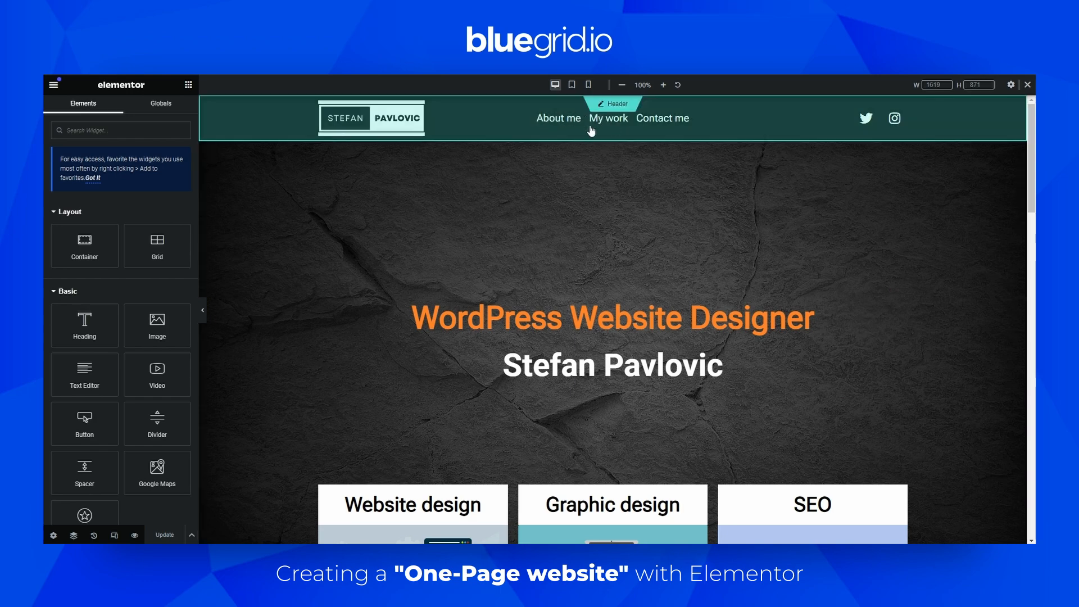
{"action": "mouse_move", "coordinate": [1032, 141]}
{"action": "left_mouse_down"}
{"action": "mouse_move", "coordinate": [1034, 438]}
{"action": "mouse_move", "coordinate": [1035, 141]}
{"action": "left_mouse_up"}
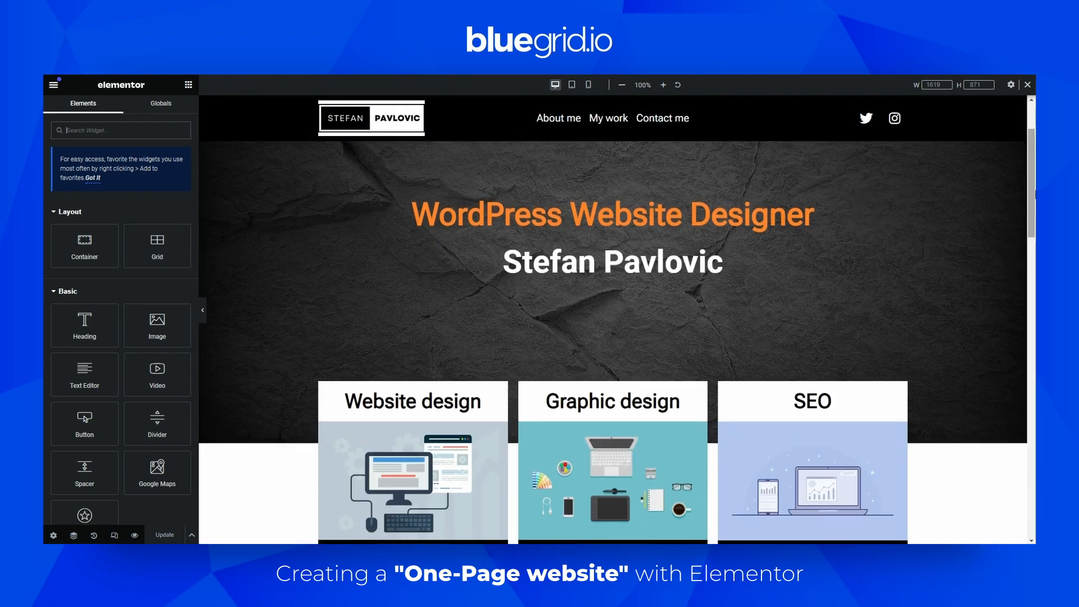
{"action": "left_click_drag", "start_coordinate": [1030, 172], "coordinate": [1028, 298]}
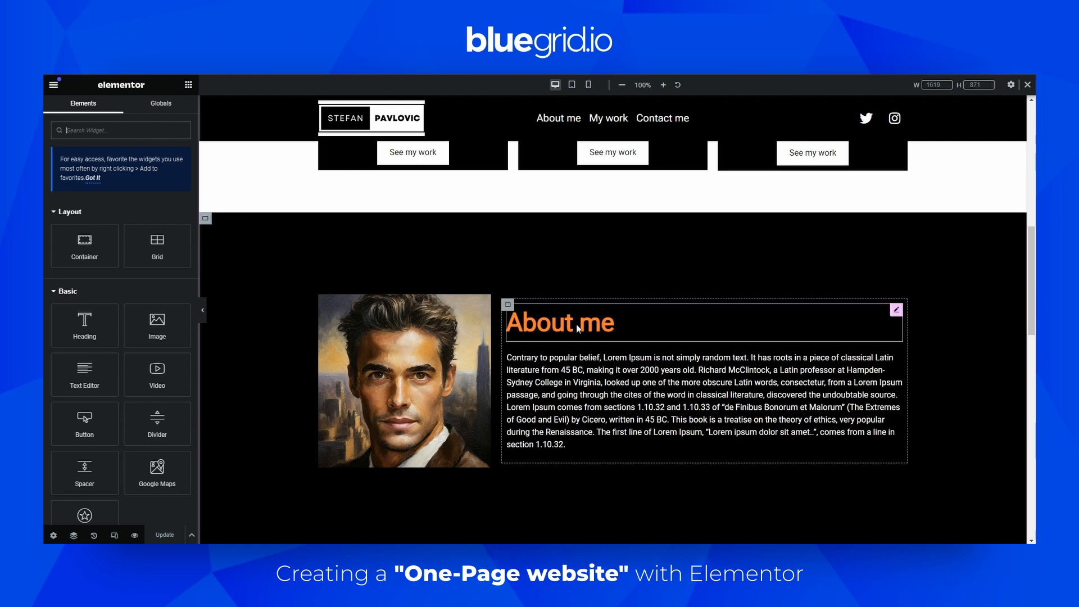
{"action": "scroll", "coordinate": [628, 299], "scroll_direction": "down", "scroll_amount": 2}
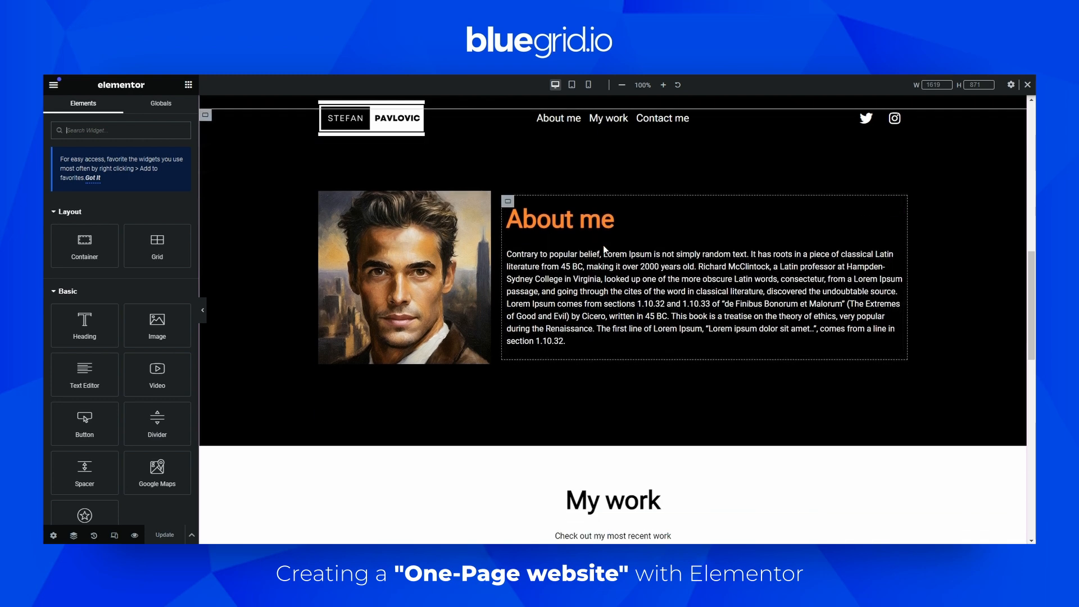
{"action": "scroll", "coordinate": [483, 222], "scroll_direction": "up", "scroll_amount": 3}
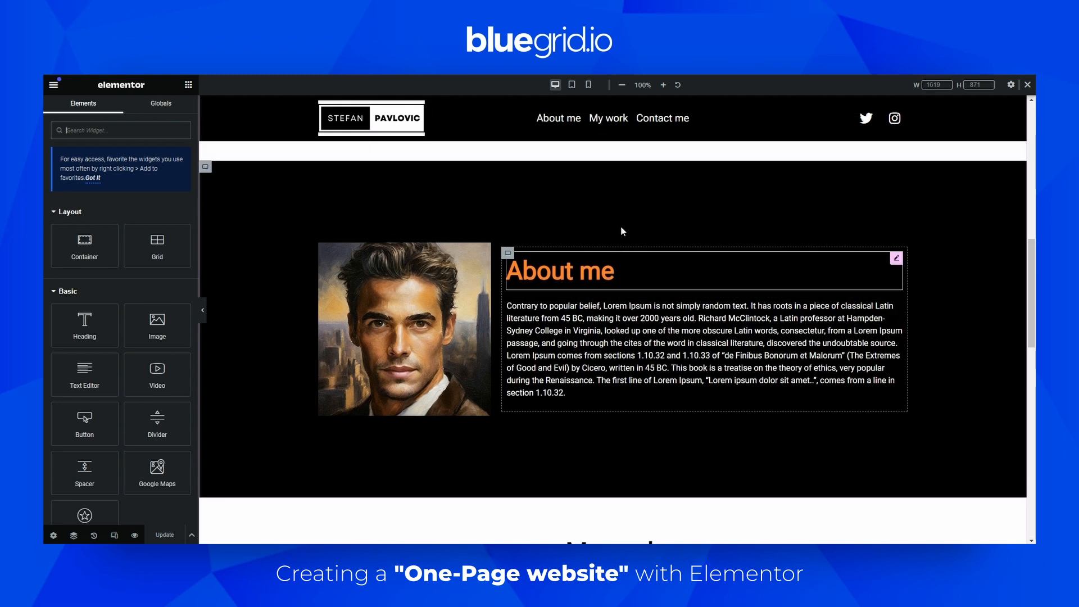
Open the Navigator, select the About me container and set its CSS ID to about-me
{"action": "left_click", "coordinate": [74, 535]}
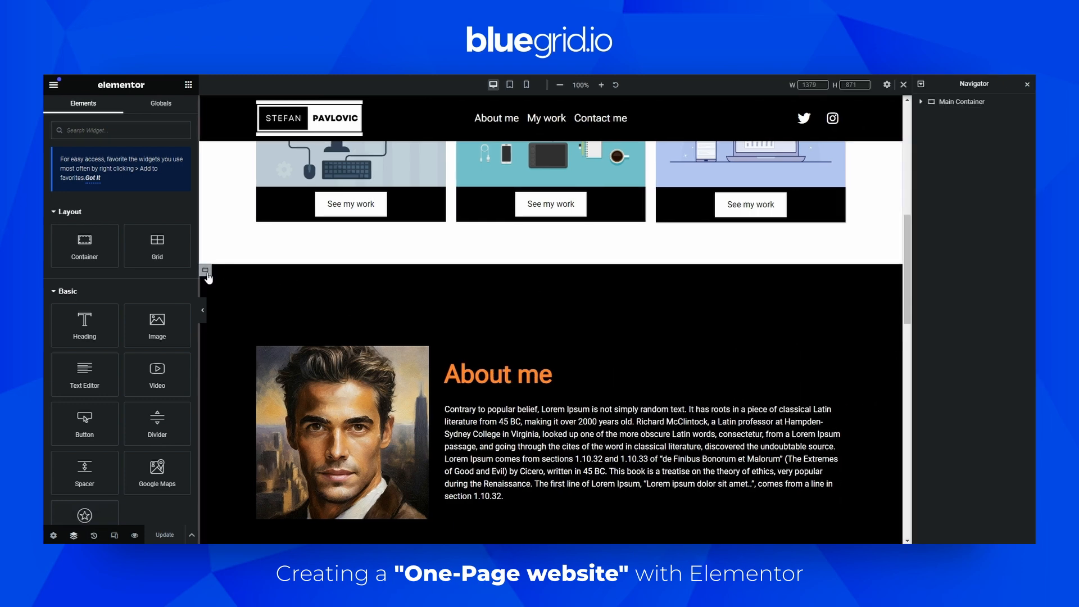
{"action": "left_click", "coordinate": [206, 270]}
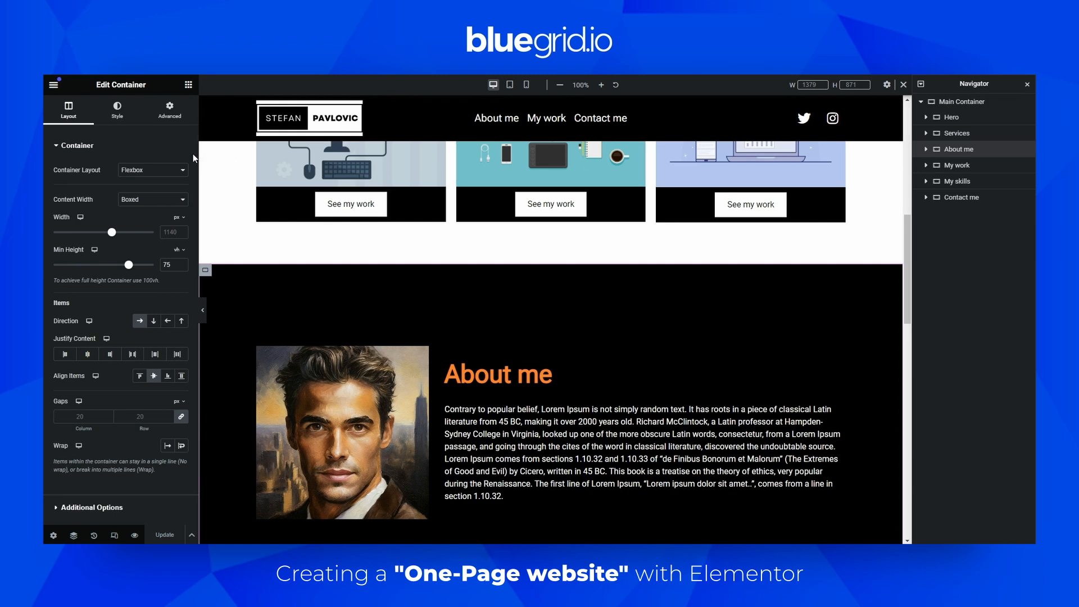
{"action": "left_click", "coordinate": [171, 106]}
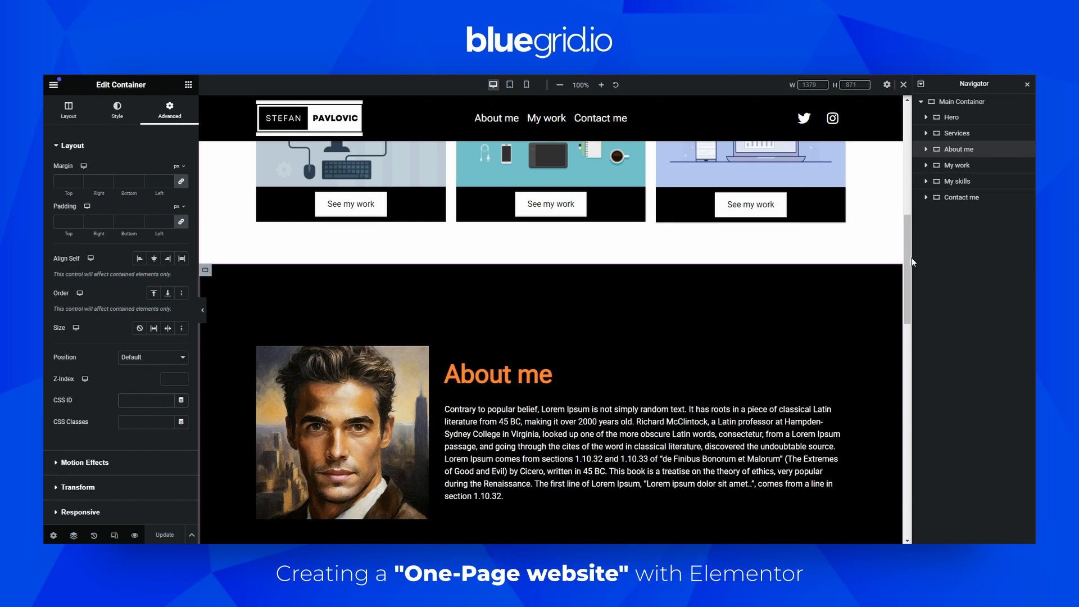
{"action": "left_click_drag", "start_coordinate": [908, 256], "coordinate": [909, 287]}
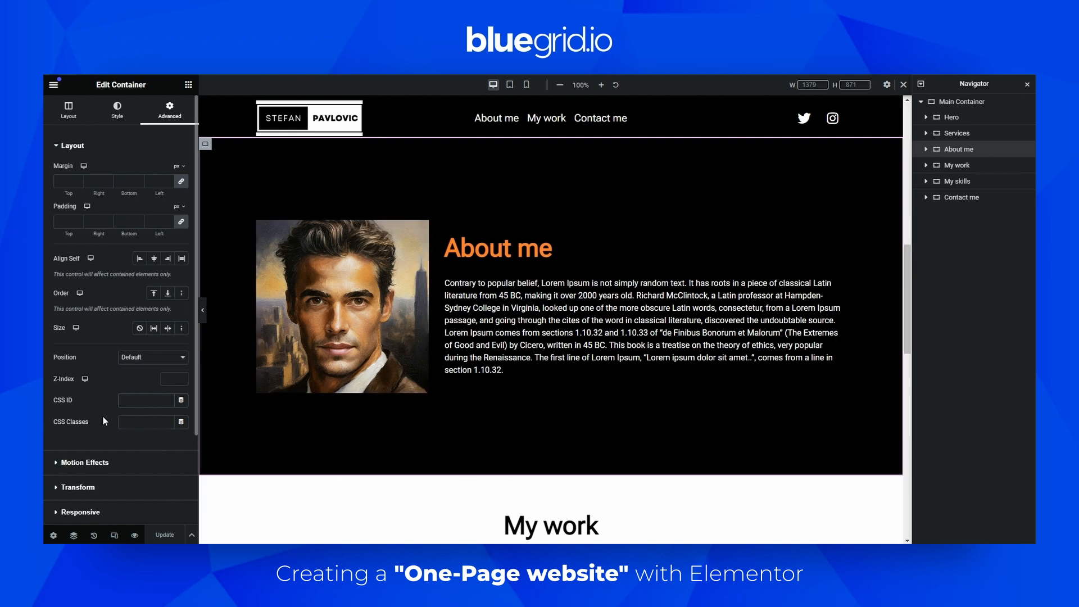
{"action": "left_click", "coordinate": [137, 402]}
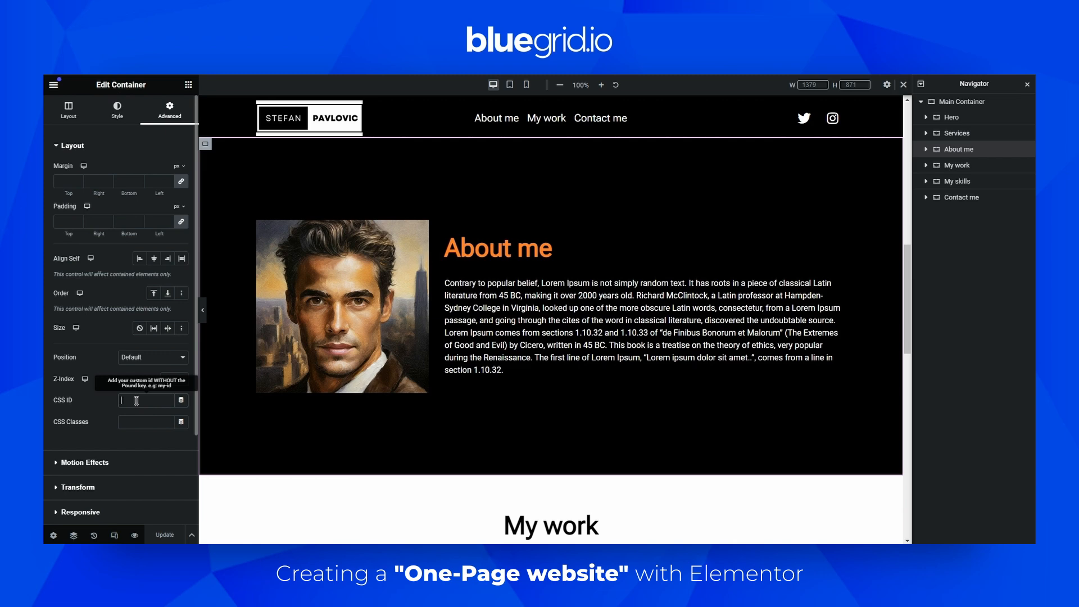
{"action": "type", "text": "about-me"}
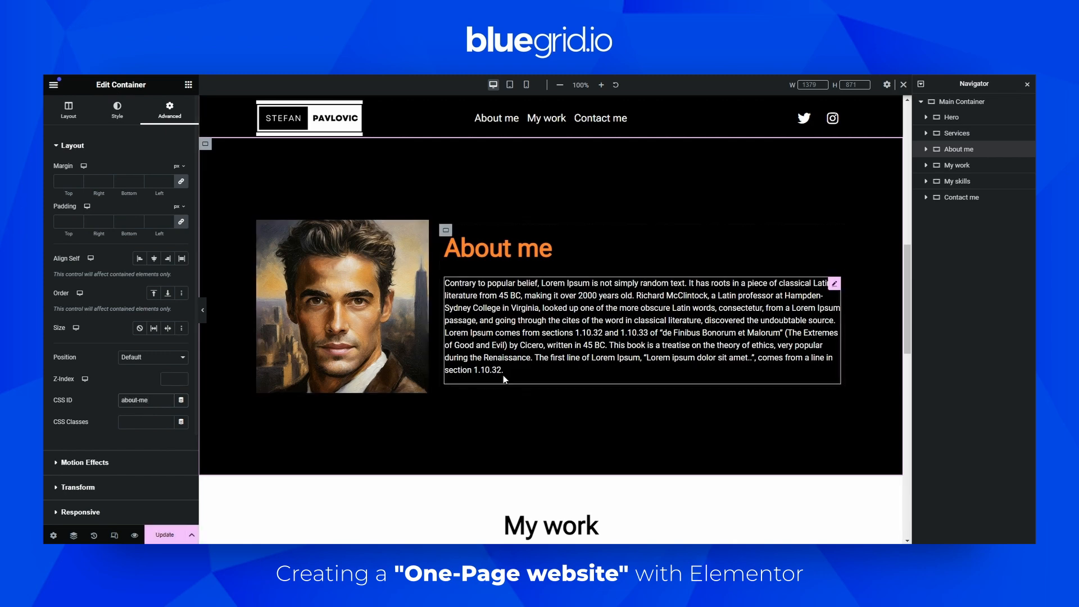
Select the My work container and set its CSS ID to my-work
{"action": "scroll", "coordinate": [504, 376], "scroll_direction": "down", "scroll_amount": 3}
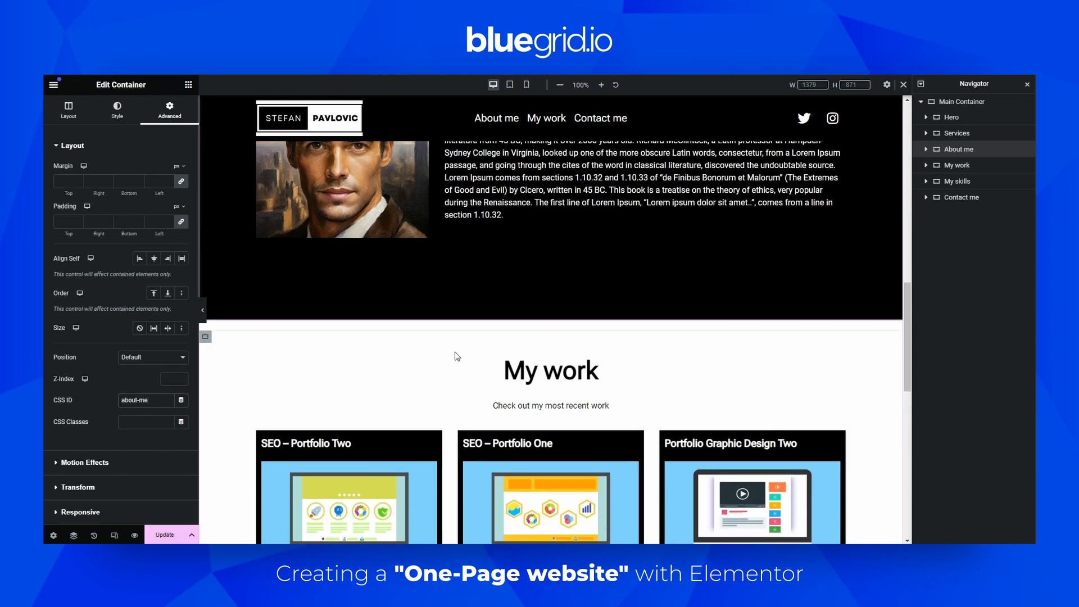
{"action": "left_click", "coordinate": [955, 166]}
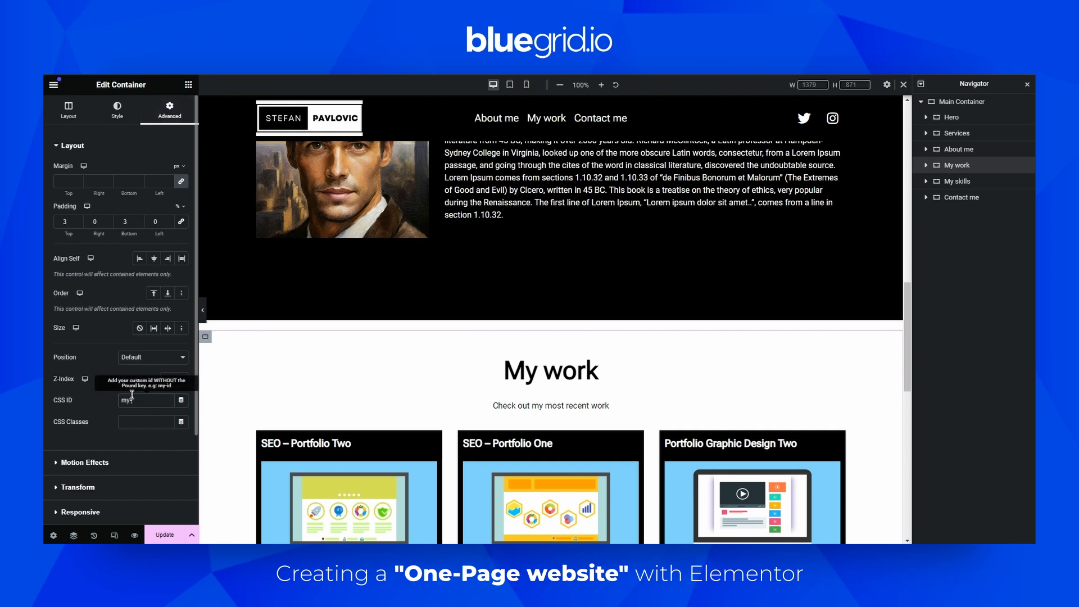
{"action": "scroll", "coordinate": [662, 400], "scroll_direction": "down", "scroll_amount": 5}
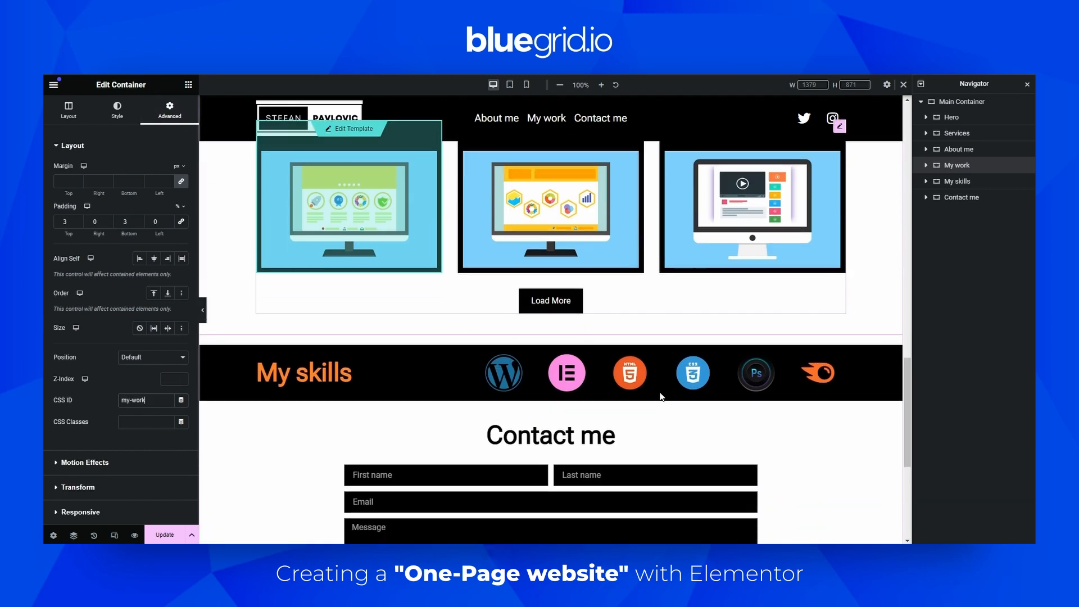
Select the Contact me container, set its CSS ID to contact-me and update the page
{"action": "scroll", "coordinate": [493, 362], "scroll_direction": "up", "scroll_amount": 1}
{"action": "scroll", "coordinate": [494, 362], "scroll_direction": "down", "scroll_amount": 4}
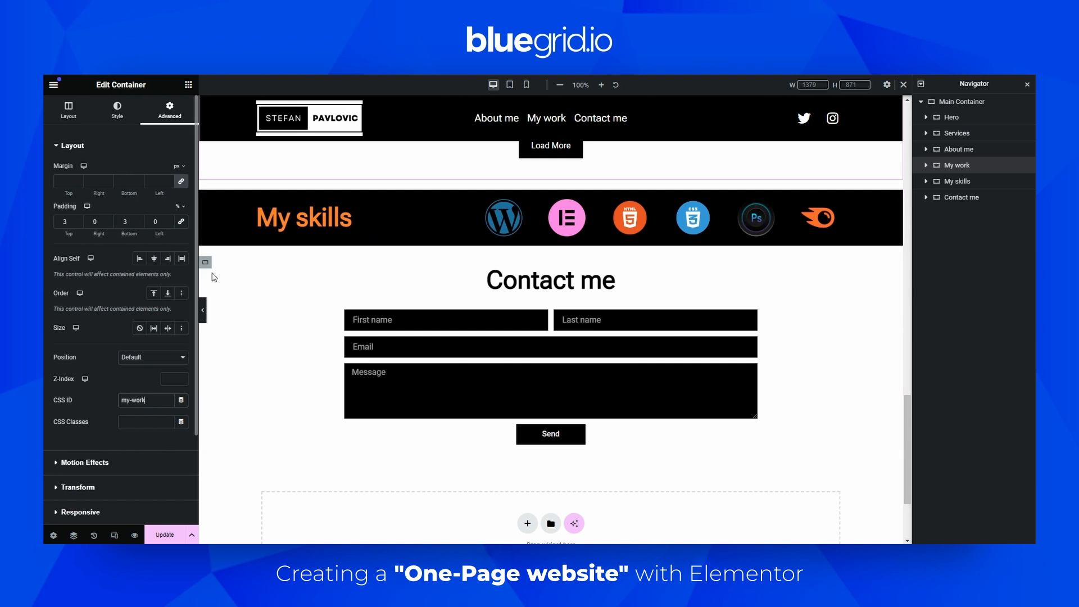
{"action": "left_click", "coordinate": [941, 200]}
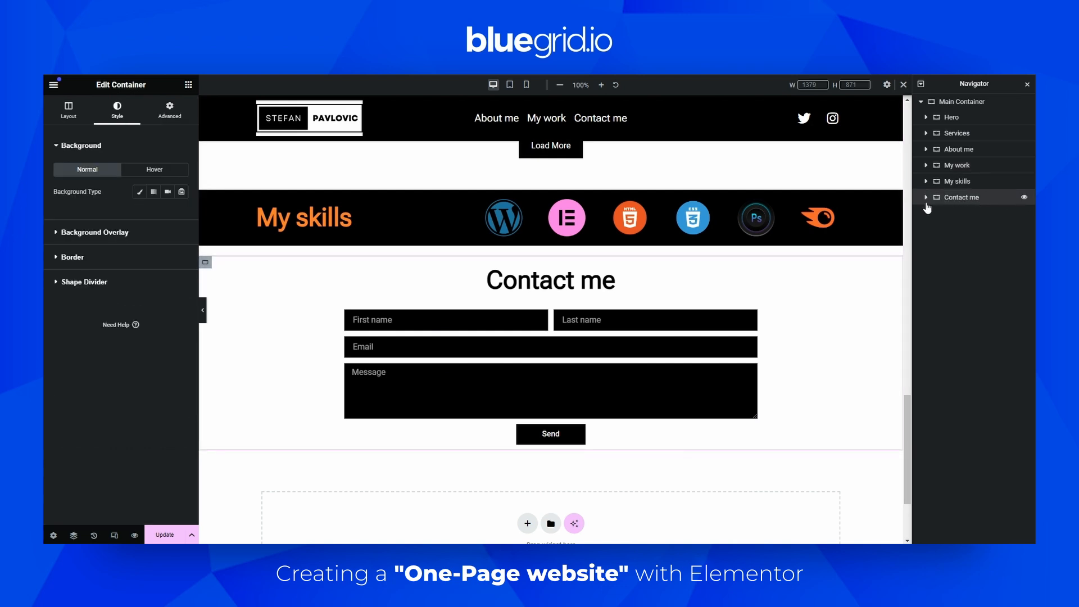
{"action": "left_click", "coordinate": [170, 109]}
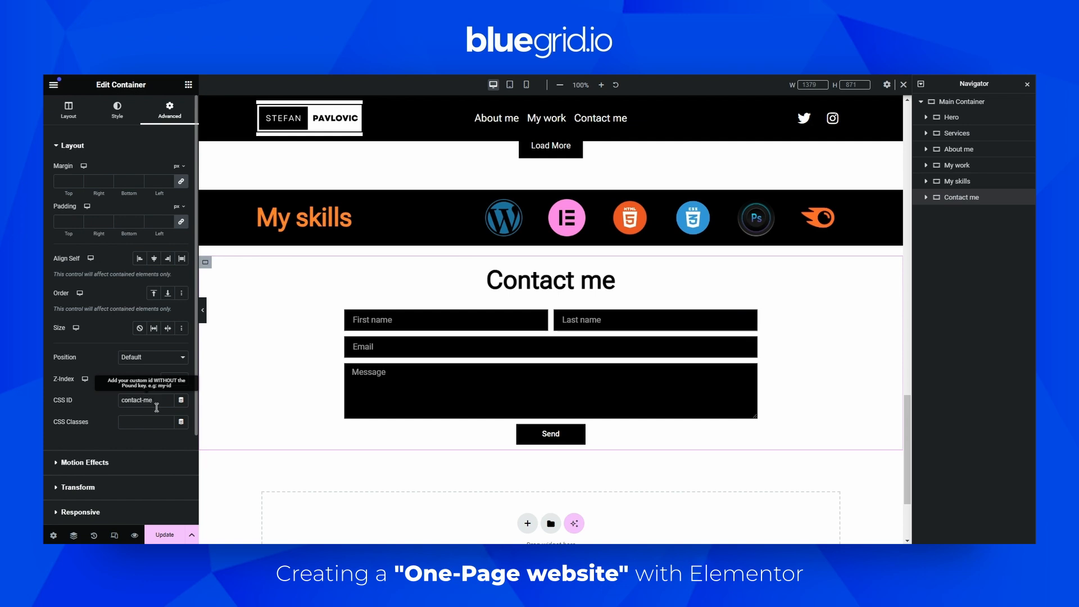
{"action": "left_click", "coordinate": [167, 531]}
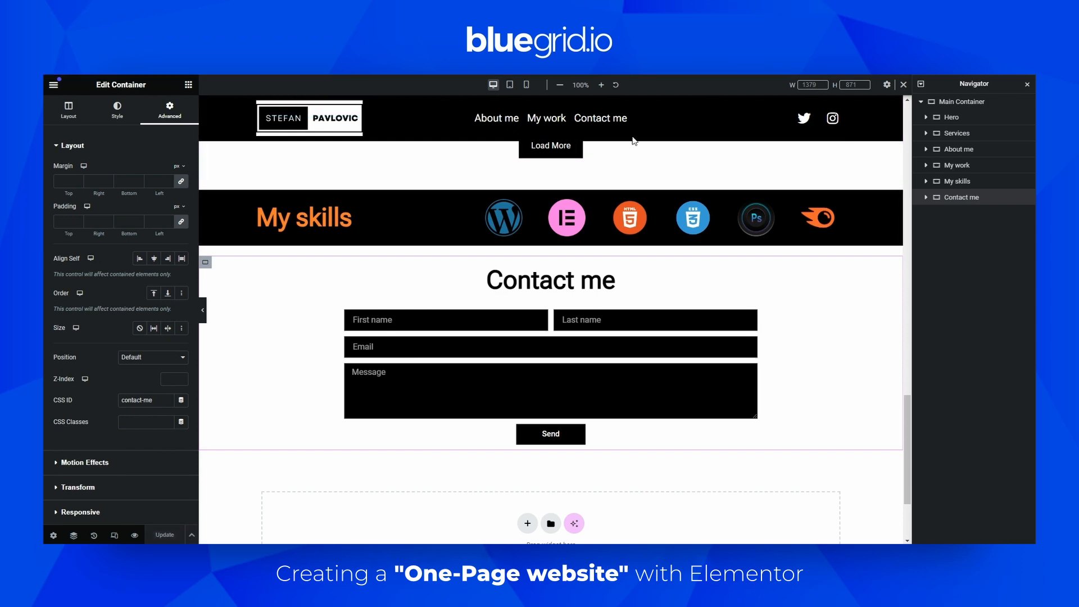
{"action": "scroll", "coordinate": [438, 119], "scroll_direction": "up", "scroll_amount": 6}
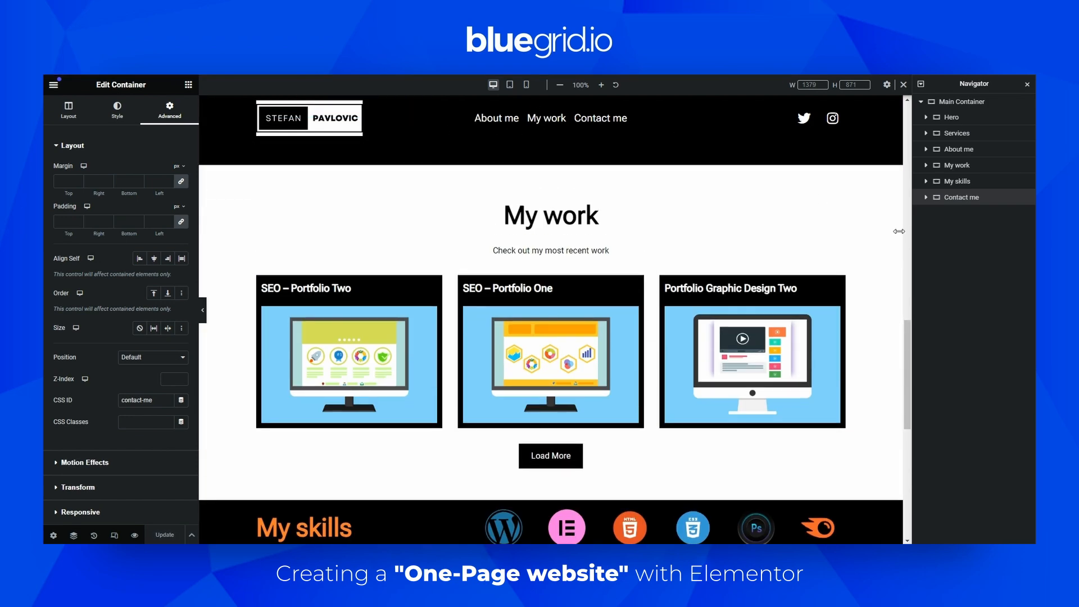
{"action": "left_click_drag", "start_coordinate": [907, 331], "coordinate": [913, 108]}
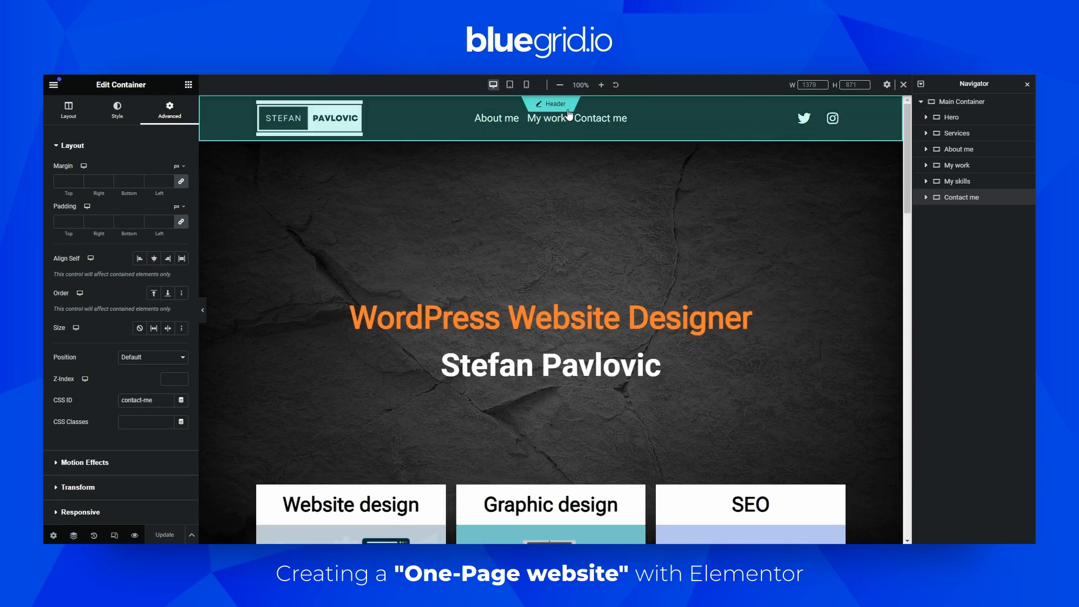
Open the header template's menu icon list for editing and open the published page to copy its address
{"action": "left_click", "coordinate": [549, 106]}
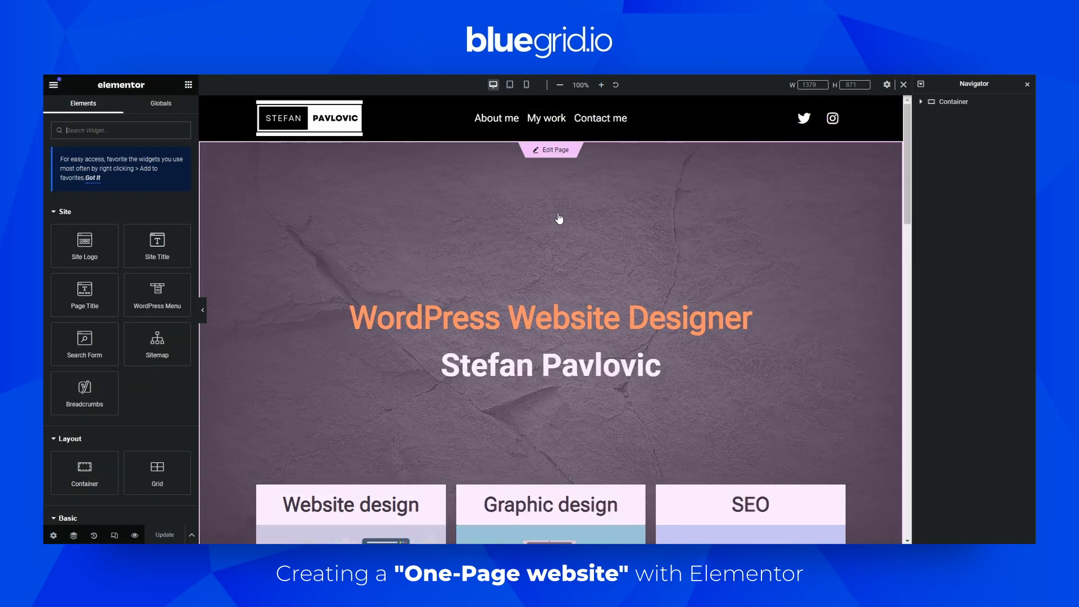
{"action": "left_click", "coordinate": [495, 117]}
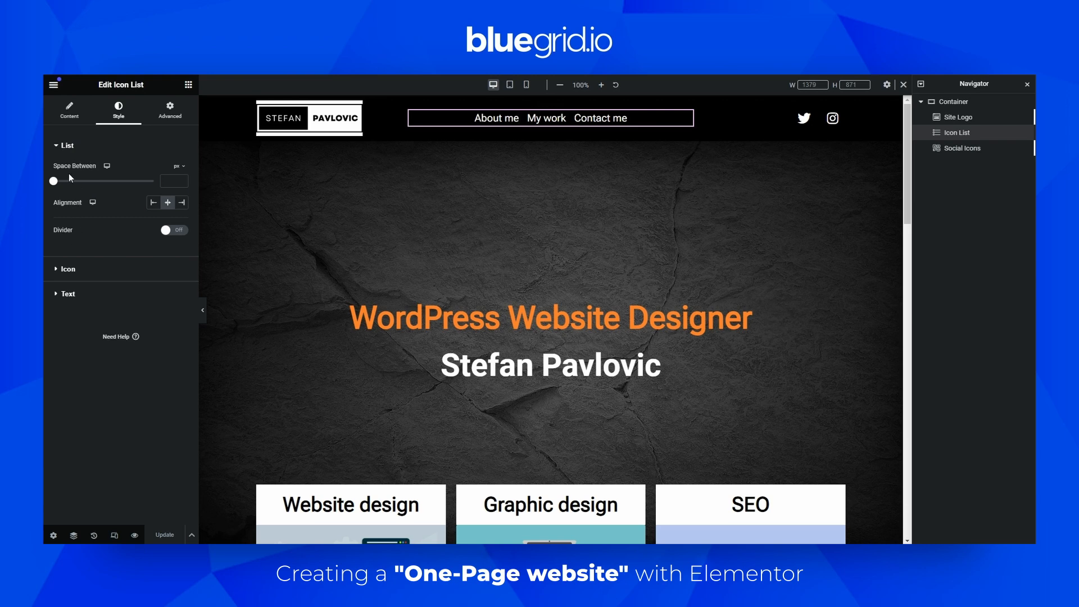
{"action": "left_click", "coordinate": [69, 111]}
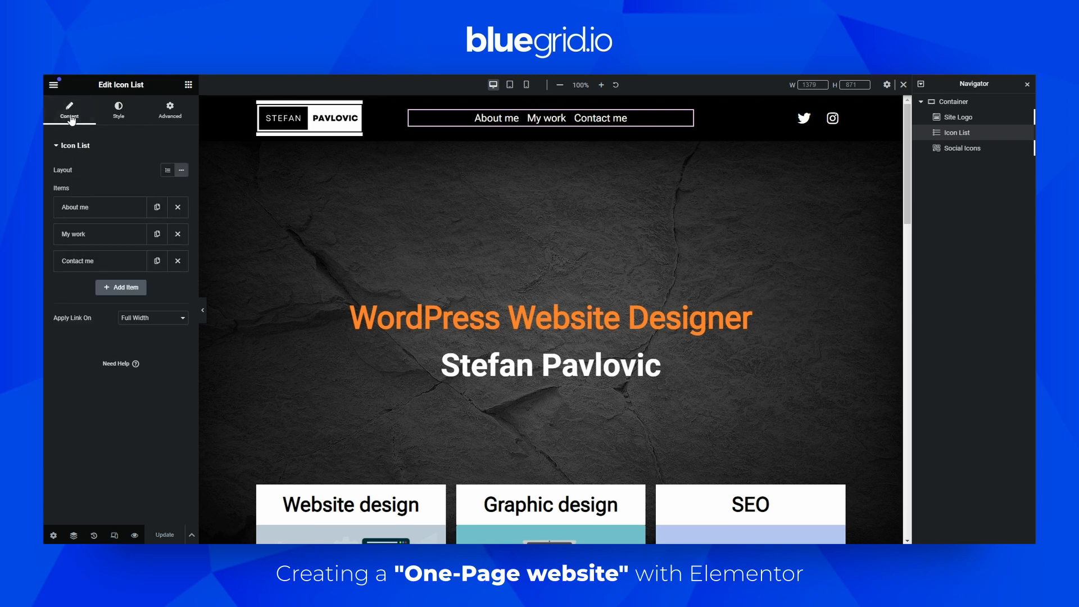
{"action": "left_click", "coordinate": [78, 207]}
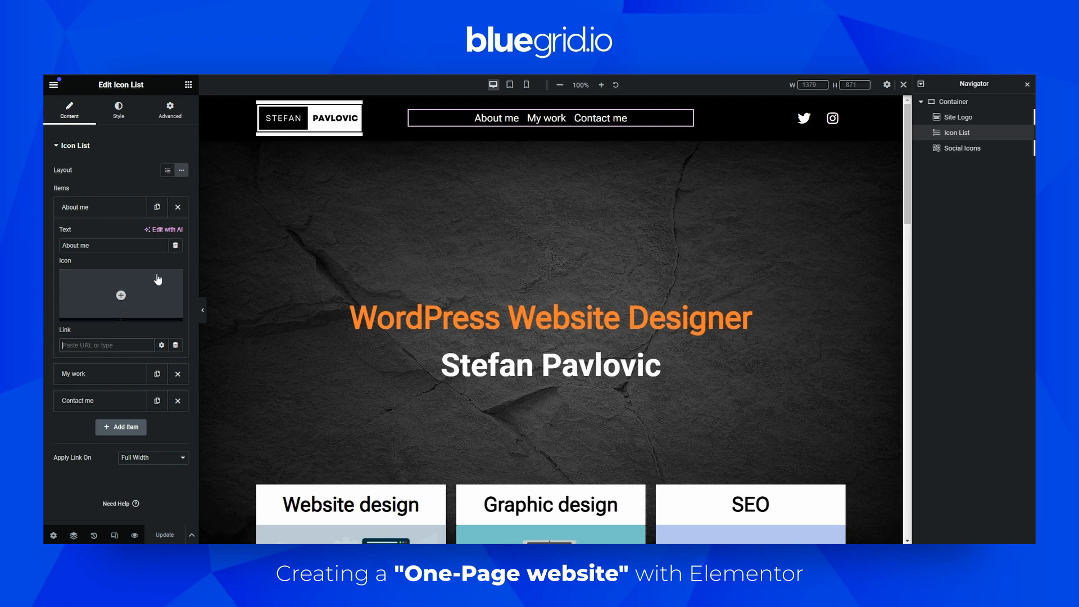
{"action": "left_click", "coordinate": [53, 87]}
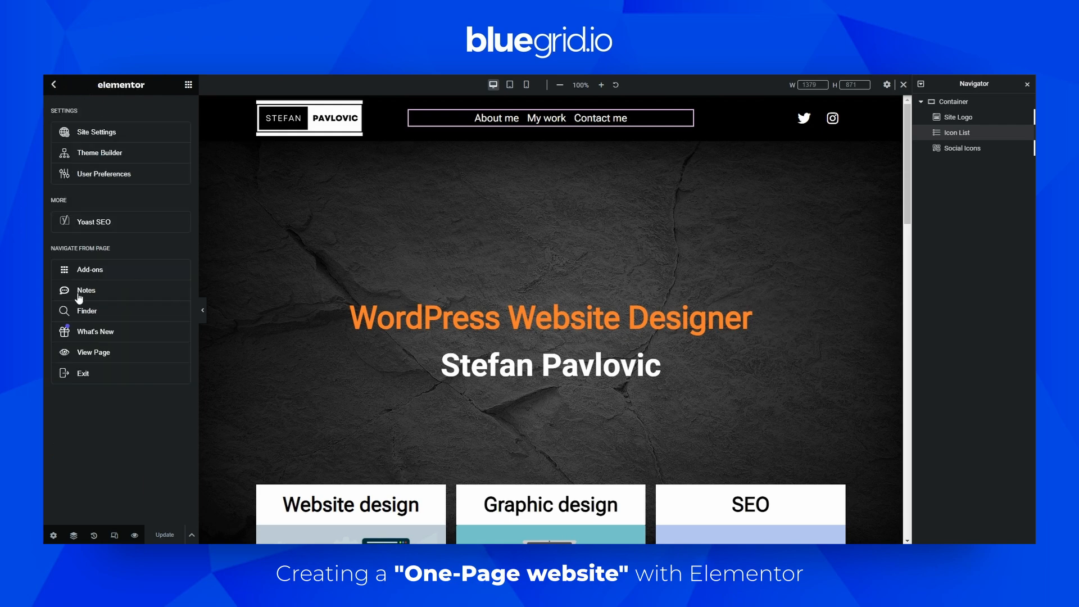
{"action": "left_click", "coordinate": [91, 354]}
{"action": "left_click", "coordinate": [945, 135]}
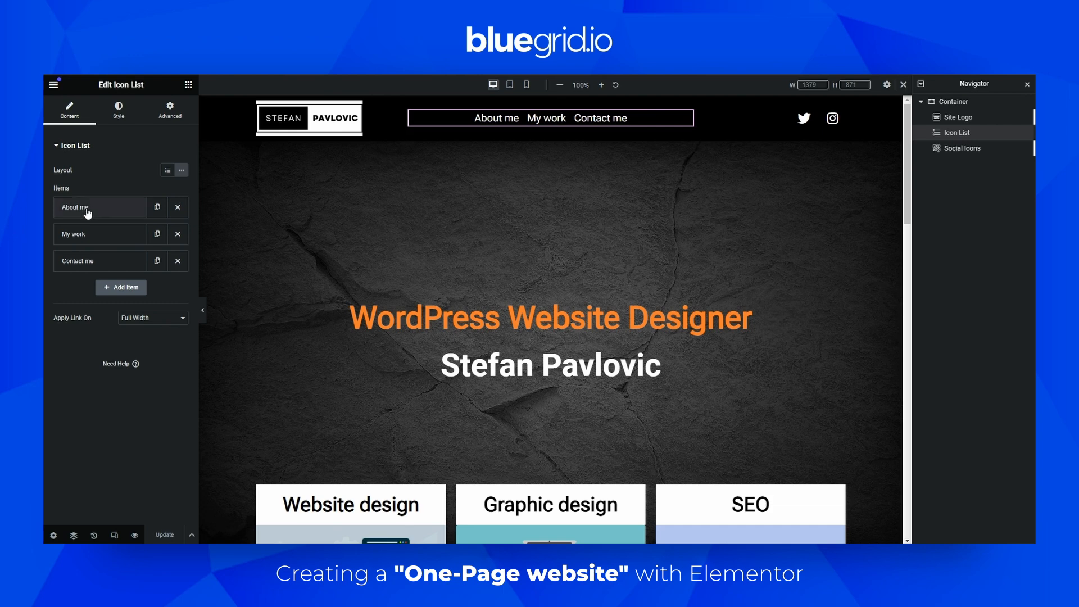
Set the About me menu item's link to the pasted page address followed by #about-me
{"action": "left_click", "coordinate": [91, 212]}
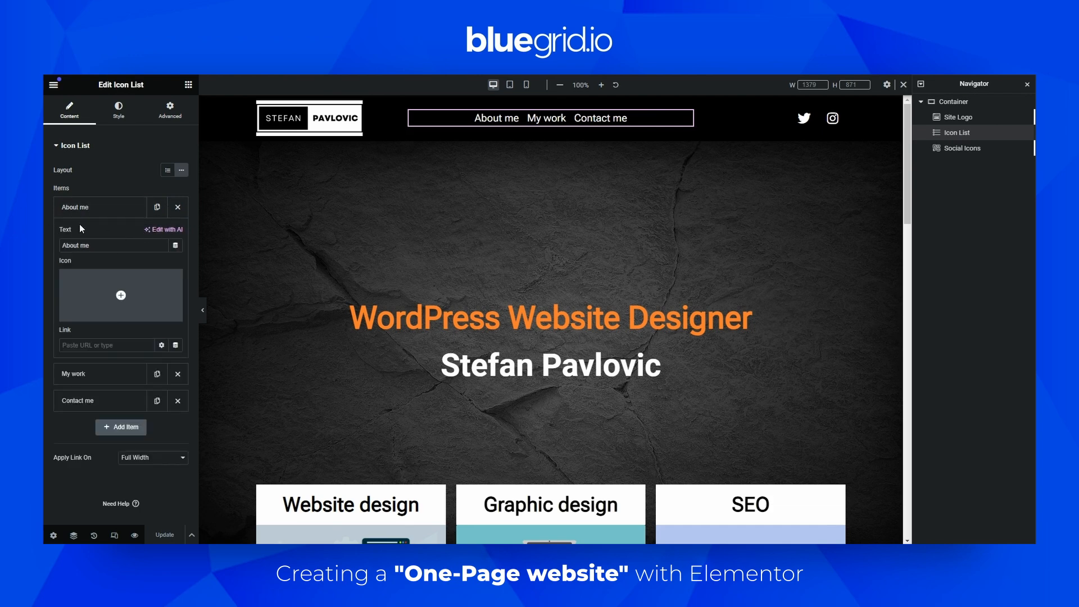
{"action": "left_click", "coordinate": [80, 344]}
{"action": "key", "text": "ctrl+v"}
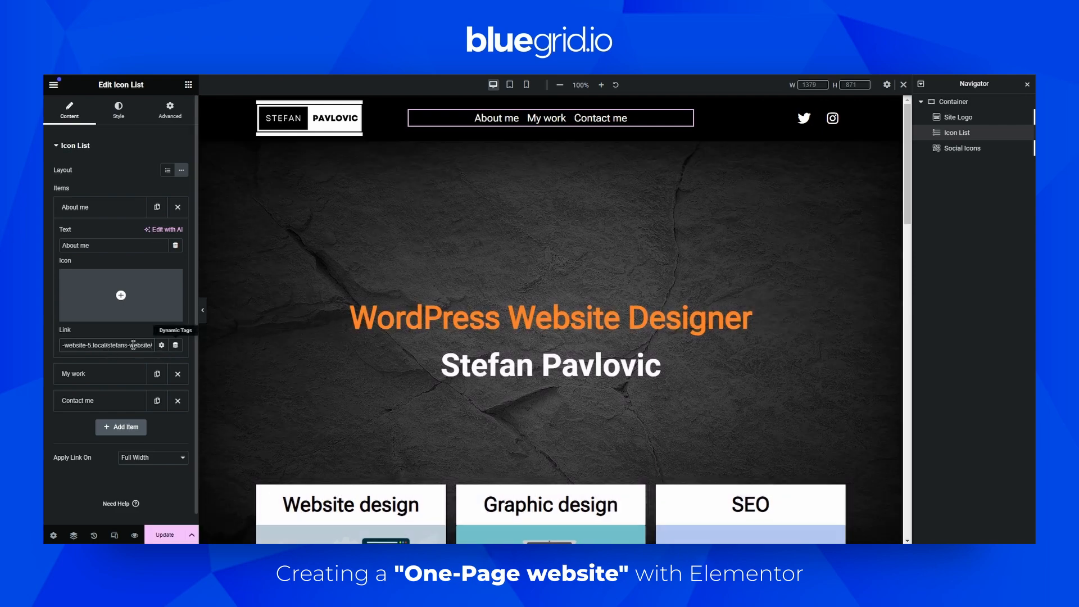
{"action": "mouse_move", "coordinate": [165, 320]}
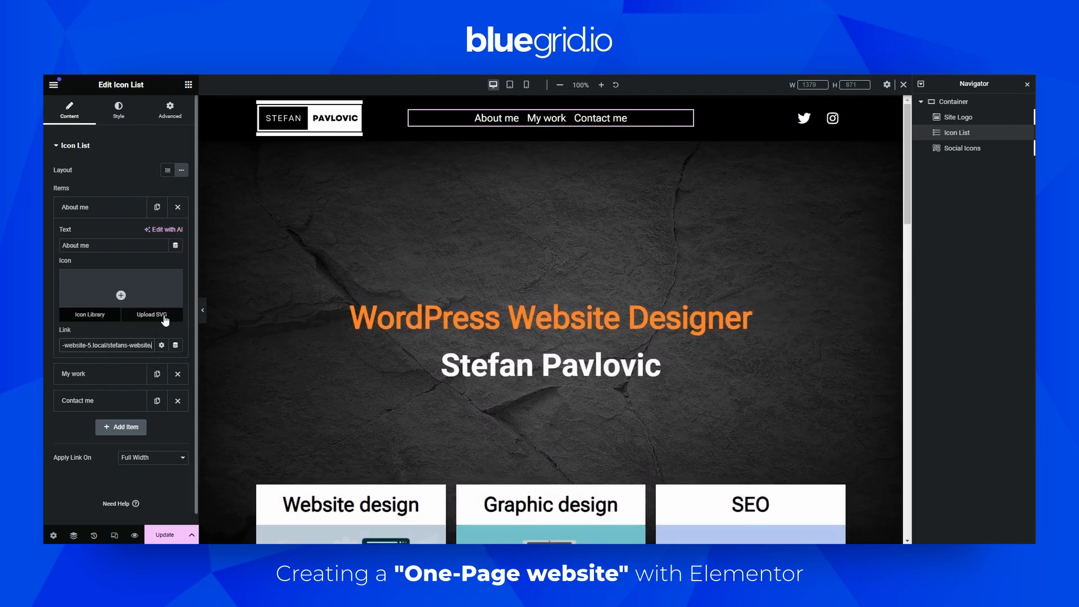
{"action": "type", "text": "#"}
{"action": "type", "text": "abpi"}
{"action": "key", "text": "BackSpace"}
{"action": "key", "text": "BackSpace"}
{"action": "type", "text": "out-me"}
{"action": "left_click_drag", "start_coordinate": [121, 345], "coordinate": [153, 346]}
{"action": "left_click", "coordinate": [137, 346]}
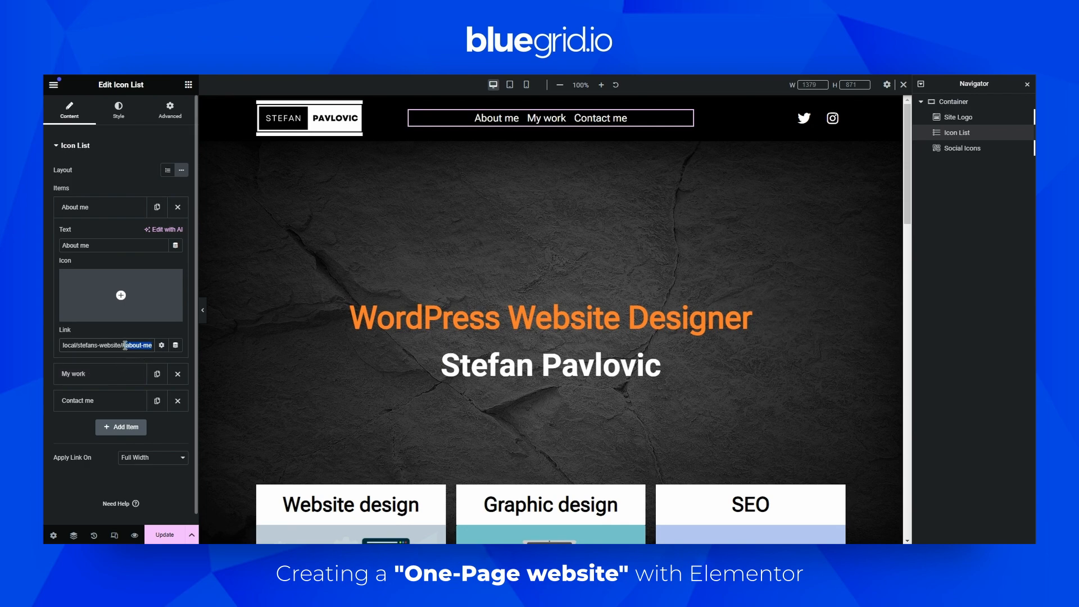
{"action": "left_click", "coordinate": [125, 345]}
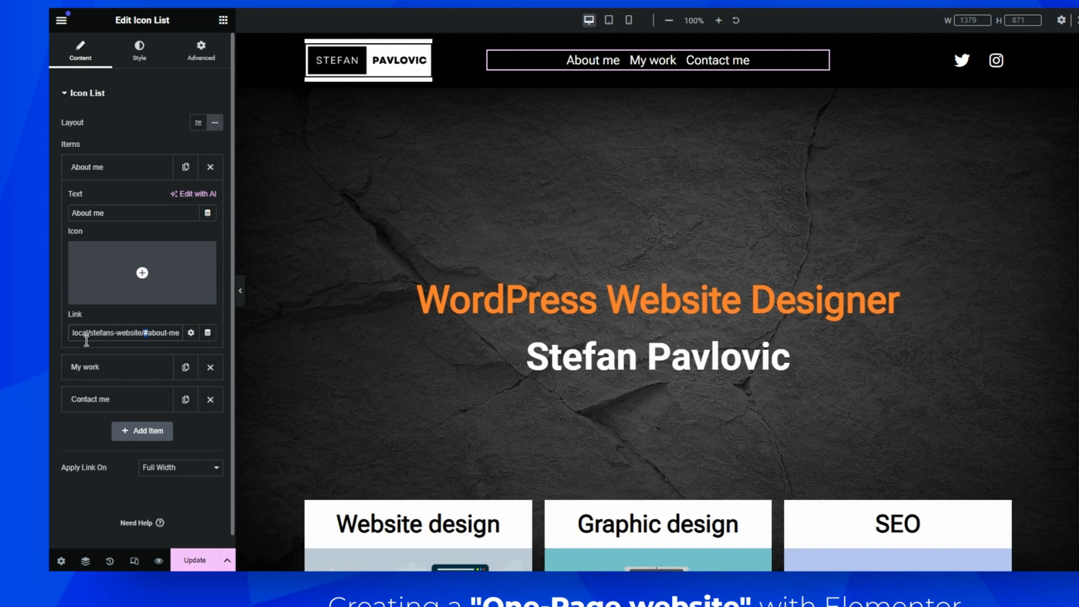
{"action": "left_click_drag", "start_coordinate": [73, 337], "coordinate": [180, 336]}
{"action": "left_click", "coordinate": [147, 333]}
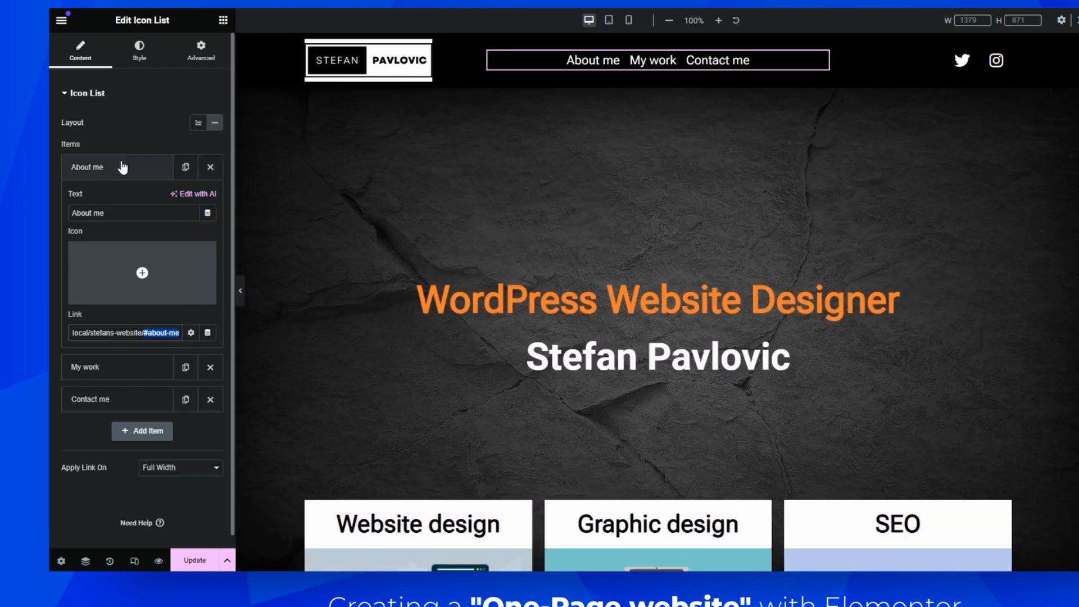
{"action": "left_click", "coordinate": [122, 167]}
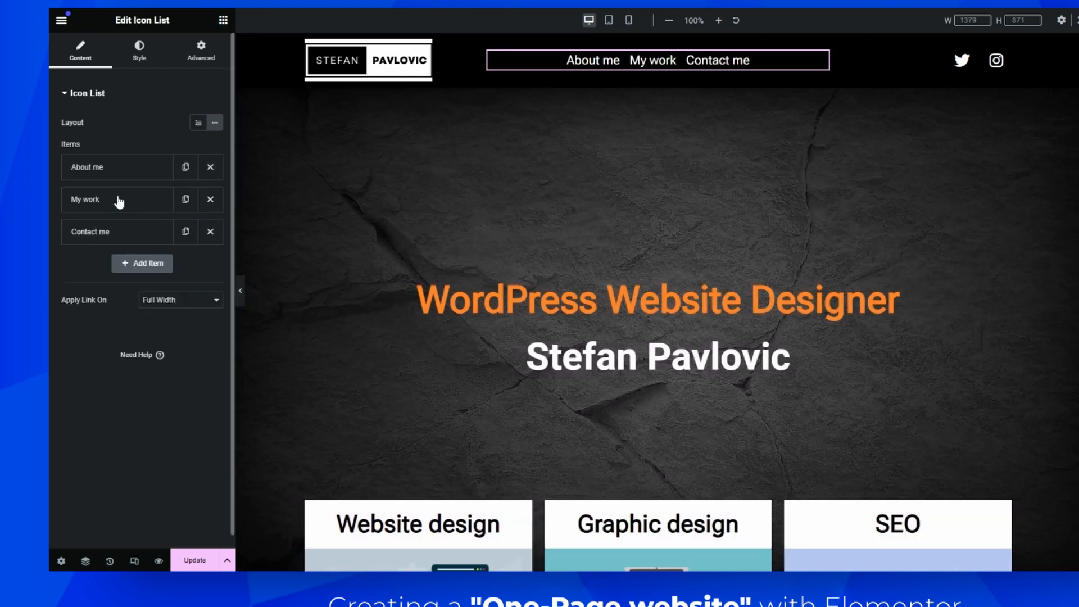
Set the My work menu item's link to the pasted page address followed by #my-work
{"action": "left_click", "coordinate": [111, 200]}
{"action": "left_click", "coordinate": [104, 364]}
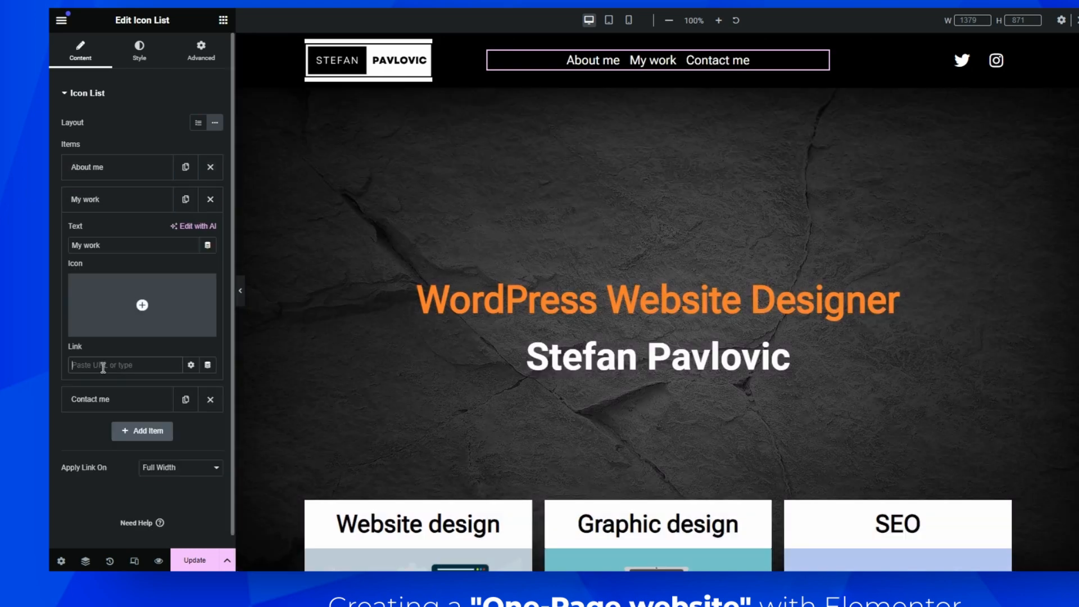
{"action": "key", "text": "ctrl+v"}
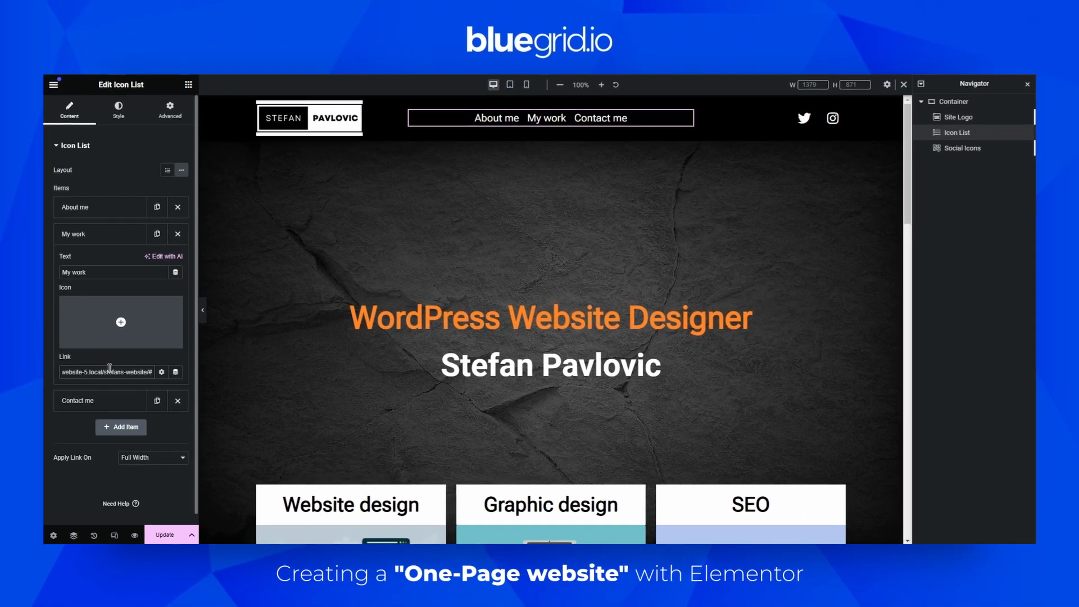
{"action": "type", "text": "#my-wo"}
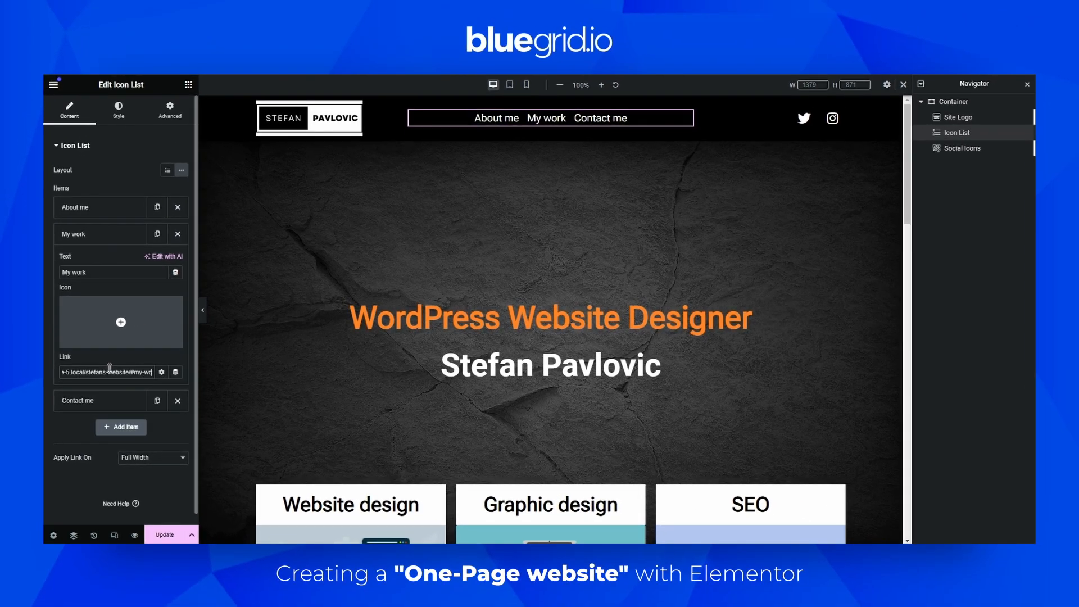
{"action": "type", "text": "rk"}
Set the Contact me menu item's link to the page address followed by #contact-me and update the header
{"action": "left_click", "coordinate": [107, 401]}
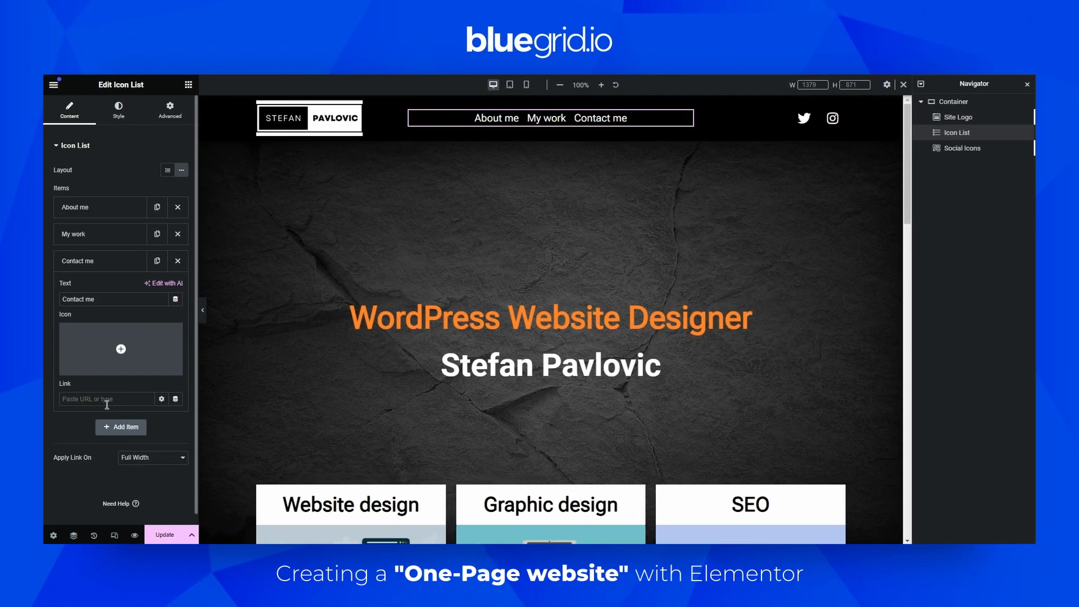
{"action": "left_click", "coordinate": [107, 400]}
{"action": "key", "text": "ctrl+v"}
{"action": "type", "text": "#contact-me"}
{"action": "left_click", "coordinate": [167, 531]}
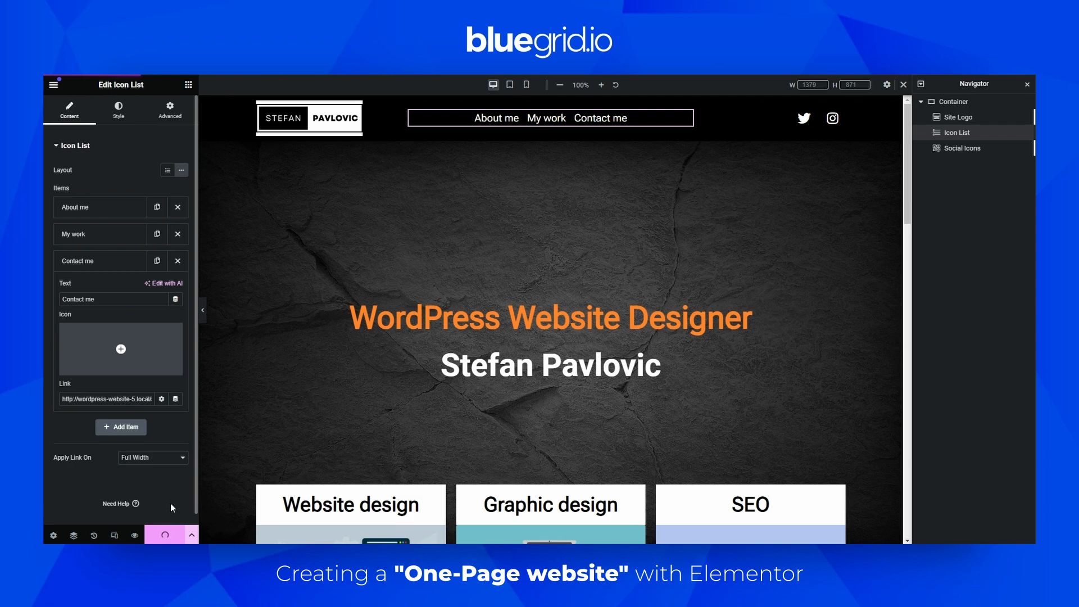